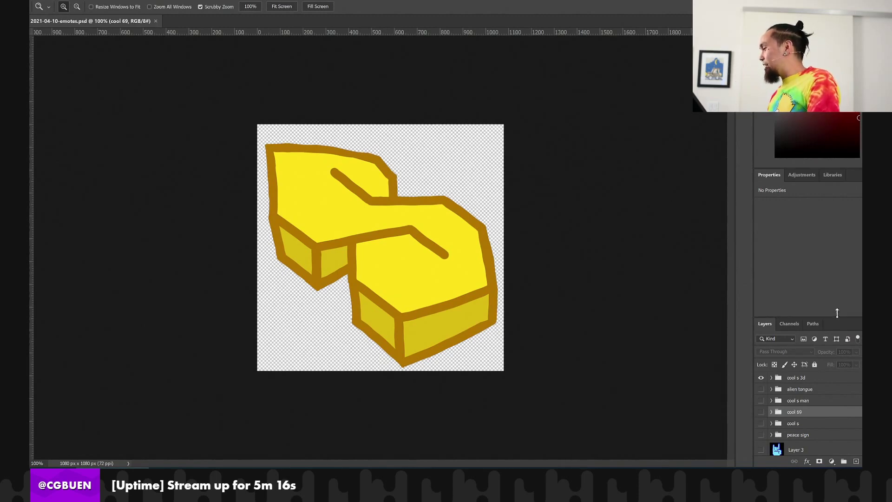
Expand the layer list to show every layer, hide the cool s 3d group and preview Layer 3 on its own
{"action": "left_click_drag", "start_coordinate": [804, 318], "coordinate": [803, 189]}
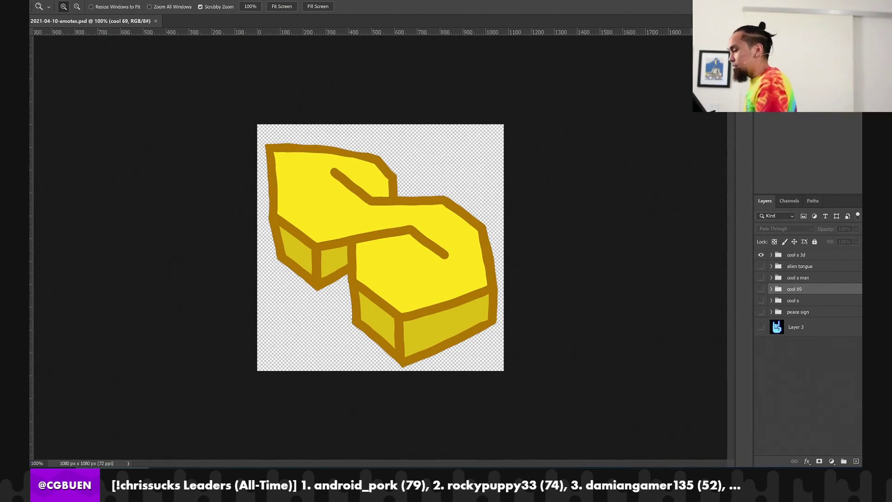
{"action": "left_click", "coordinate": [761, 255]}
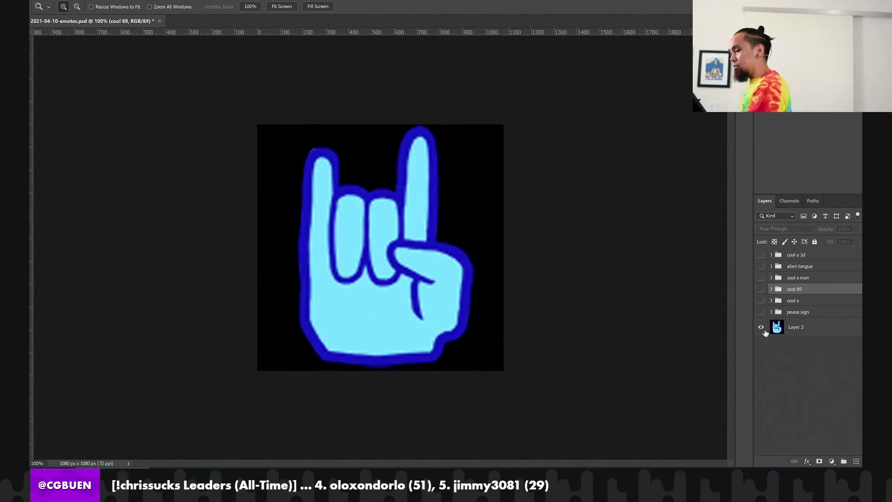
{"action": "left_click", "coordinate": [762, 327]}
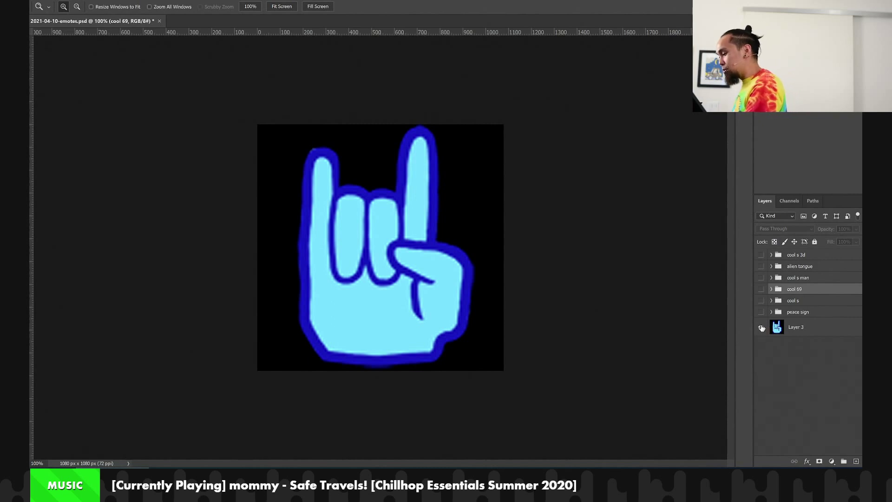
{"action": "left_click", "coordinate": [762, 328]}
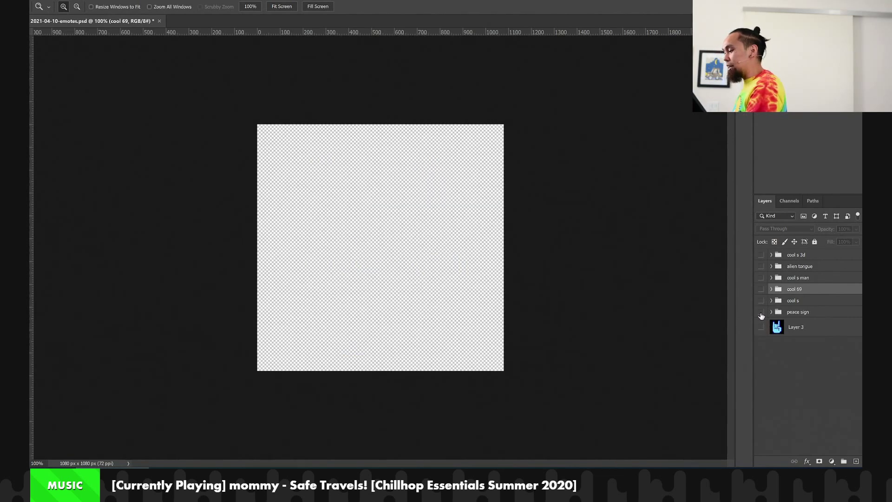
Compare the peace sign group with the Layer 3 hand by toggling their visibility, and leave both hidden
{"action": "left_click", "coordinate": [761, 314]}
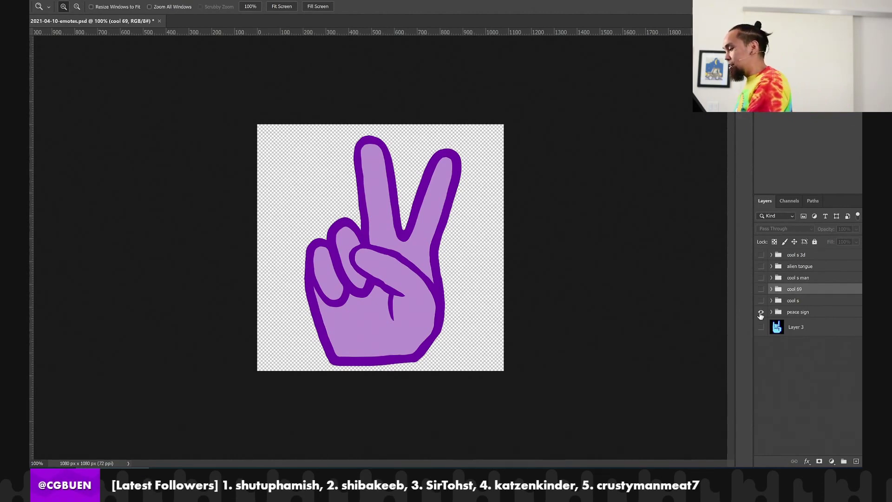
{"action": "left_click", "coordinate": [761, 327]}
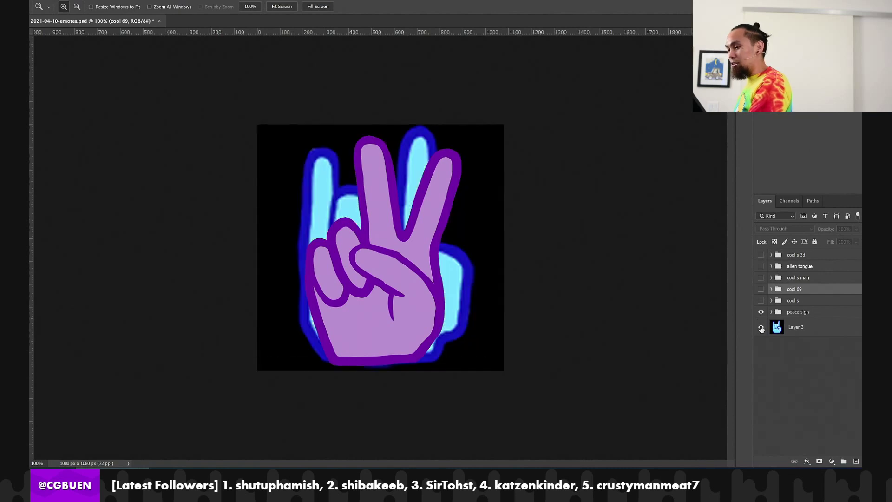
{"action": "left_click", "coordinate": [761, 312]}
{"action": "left_click", "coordinate": [761, 313]}
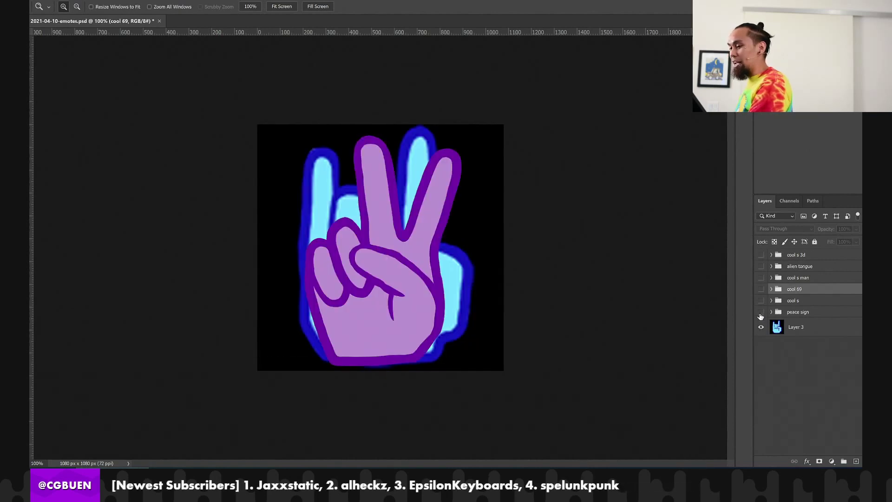
{"action": "left_click", "coordinate": [761, 316]}
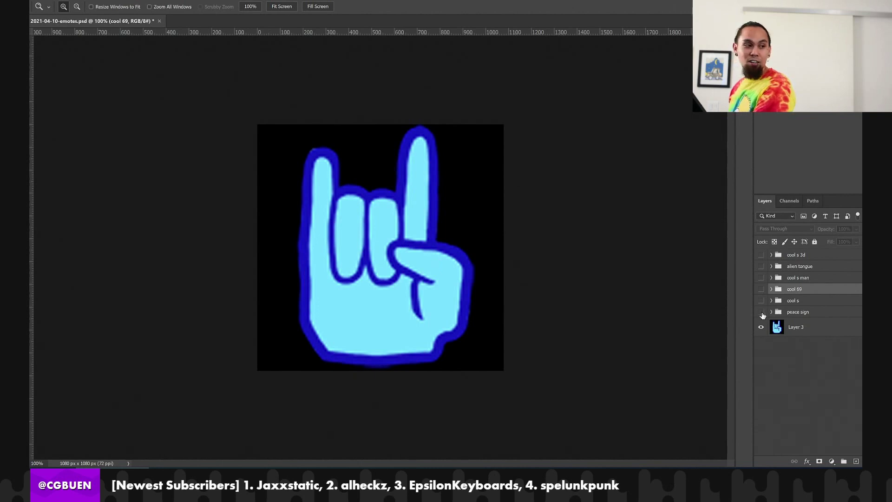
{"action": "left_click", "coordinate": [761, 314]}
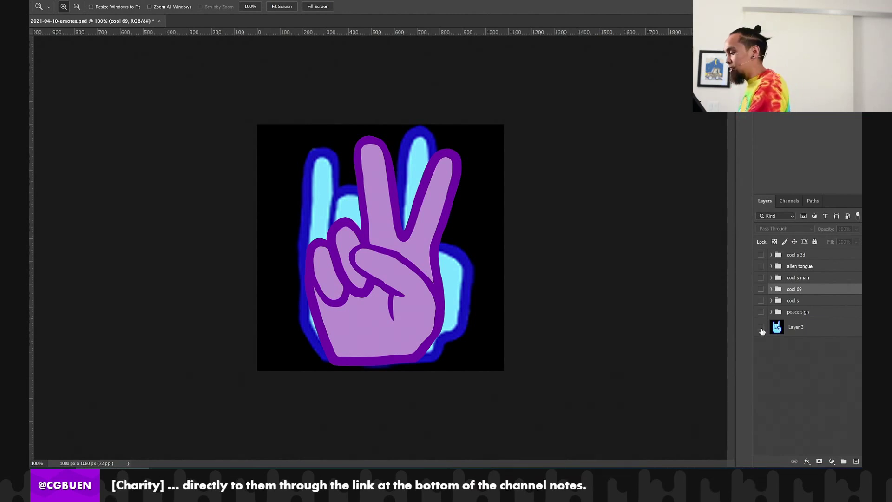
{"action": "left_click_drag", "start_coordinate": [761, 328], "coordinate": [761, 312]}
Compare the cool s drawing with the cool s 3d version by toggling both groups' visibility
{"action": "left_click", "coordinate": [761, 300]}
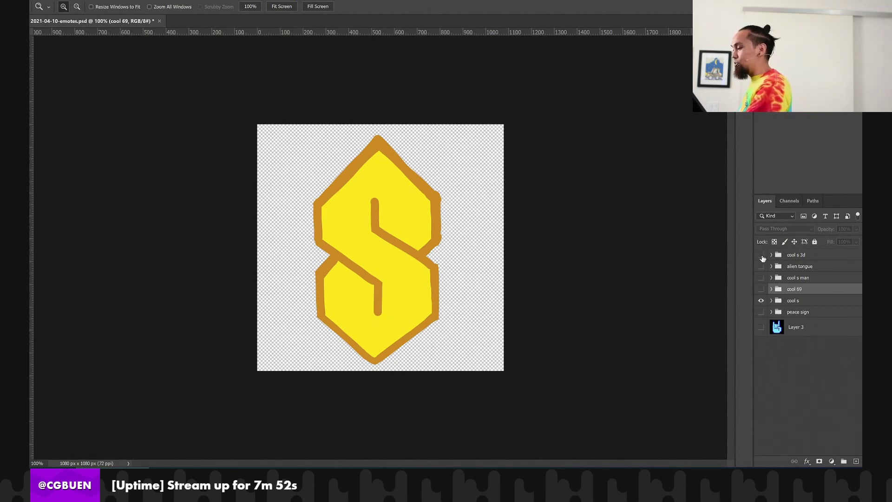
{"action": "left_click", "coordinate": [761, 255]}
{"action": "left_click", "coordinate": [759, 301]}
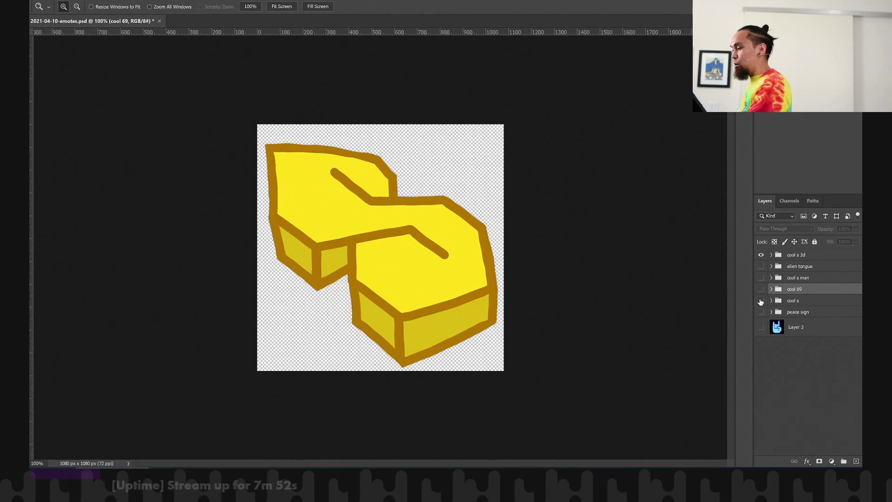
{"action": "left_click", "coordinate": [759, 301]}
{"action": "left_click", "coordinate": [761, 256]}
{"action": "left_click", "coordinate": [761, 255]}
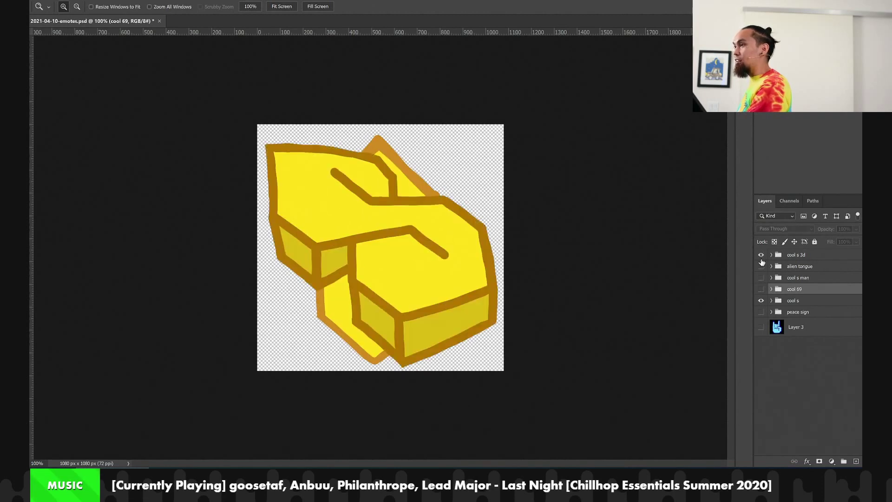
{"action": "left_click", "coordinate": [761, 256]}
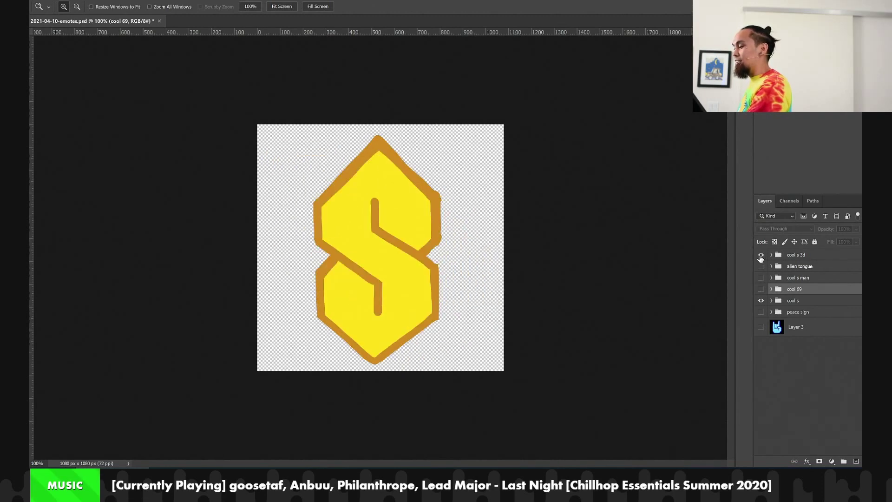
{"action": "left_click", "coordinate": [761, 255]}
{"action": "left_click", "coordinate": [760, 256]}
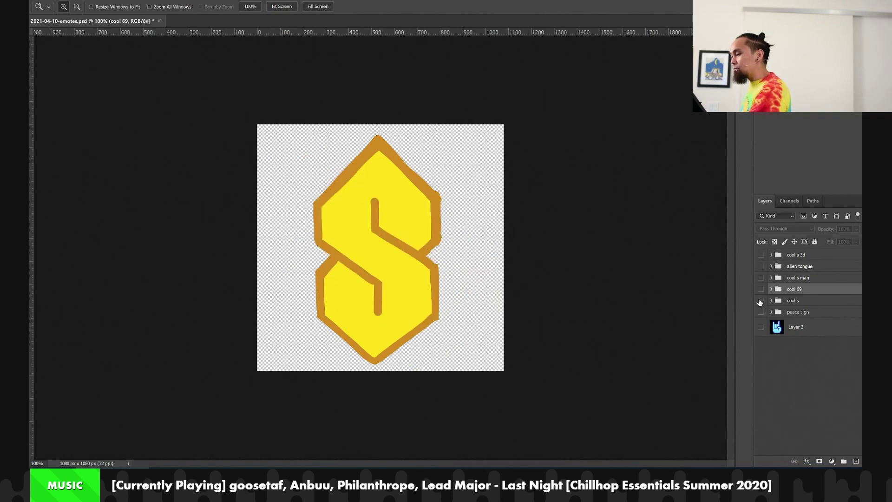
{"action": "left_click", "coordinate": [761, 300]}
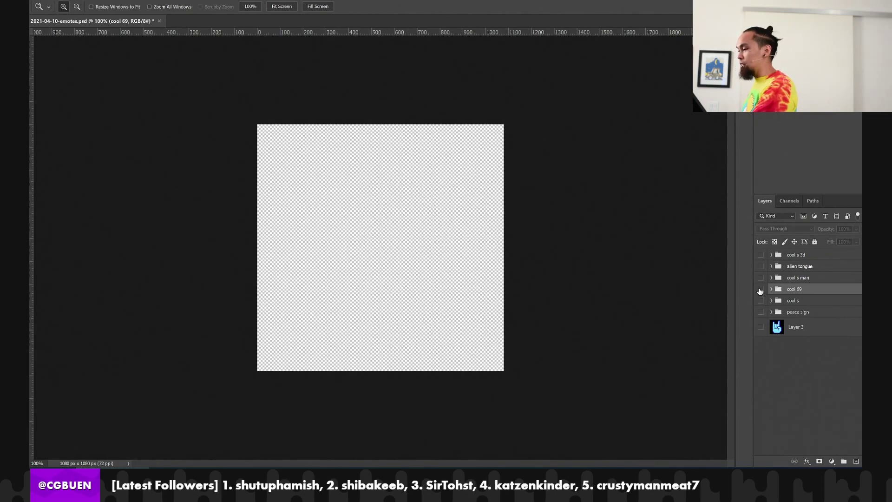
Preview the cool 69 group and the cool s man group one at a time, and leave both hidden
{"action": "left_click", "coordinate": [761, 289]}
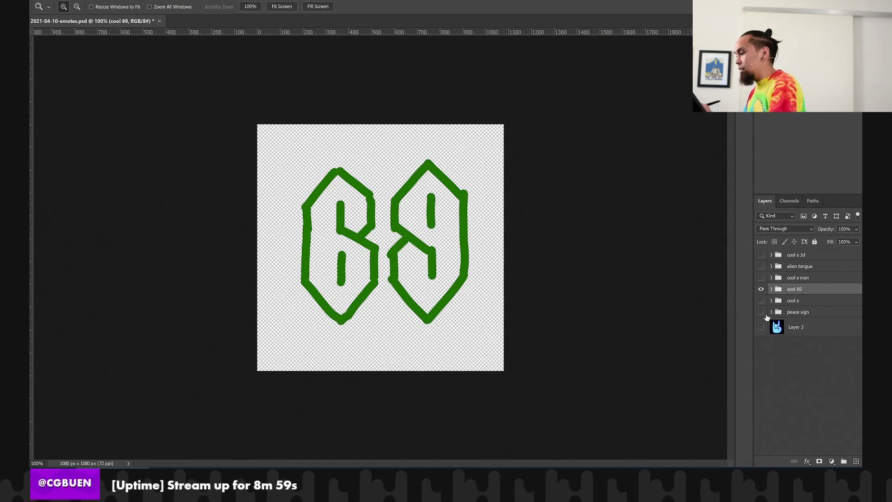
{"action": "left_click", "coordinate": [761, 289]}
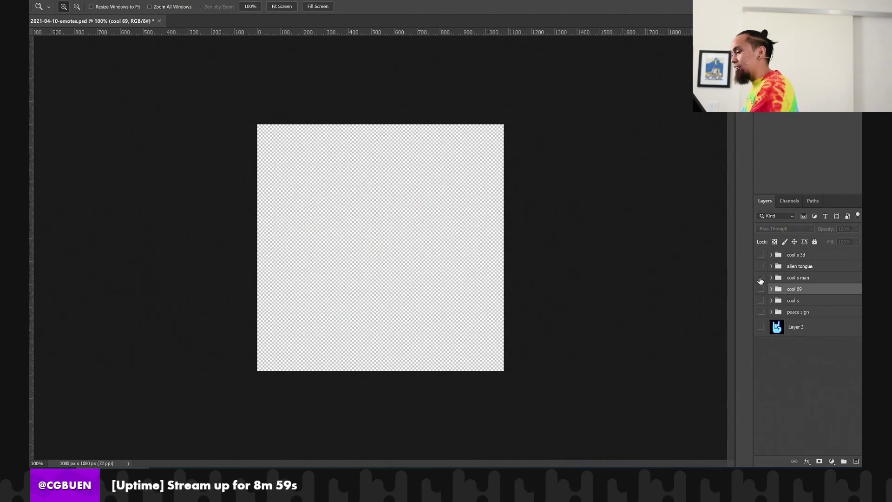
{"action": "left_click", "coordinate": [761, 277]}
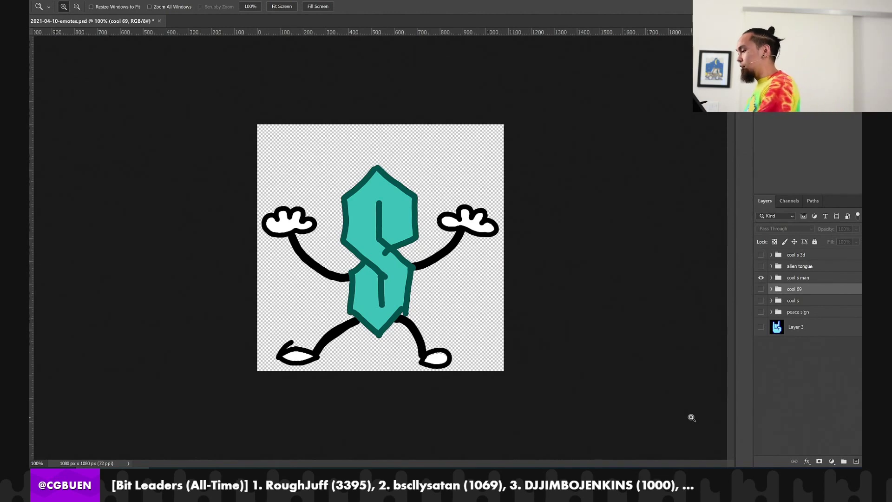
{"action": "left_click", "coordinate": [761, 278]}
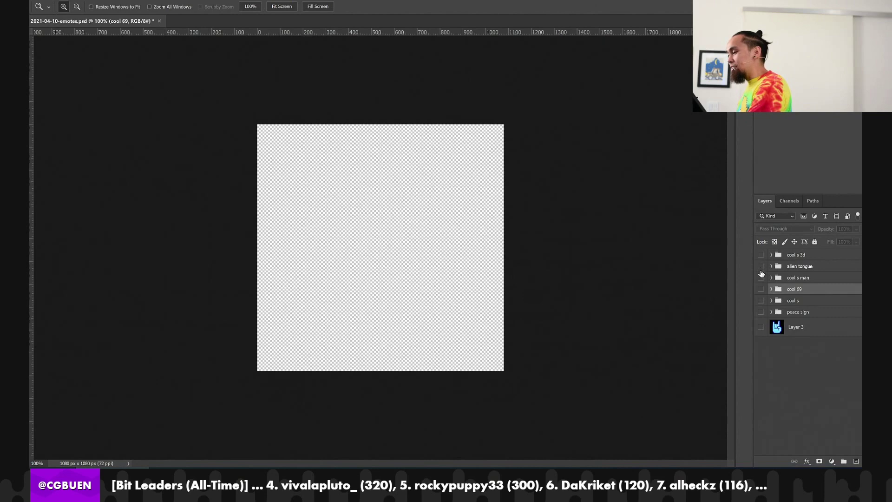
View the alien tongue and cool s 3d groups in turn, leaving only alien tongue visible
{"action": "left_click", "coordinate": [761, 268]}
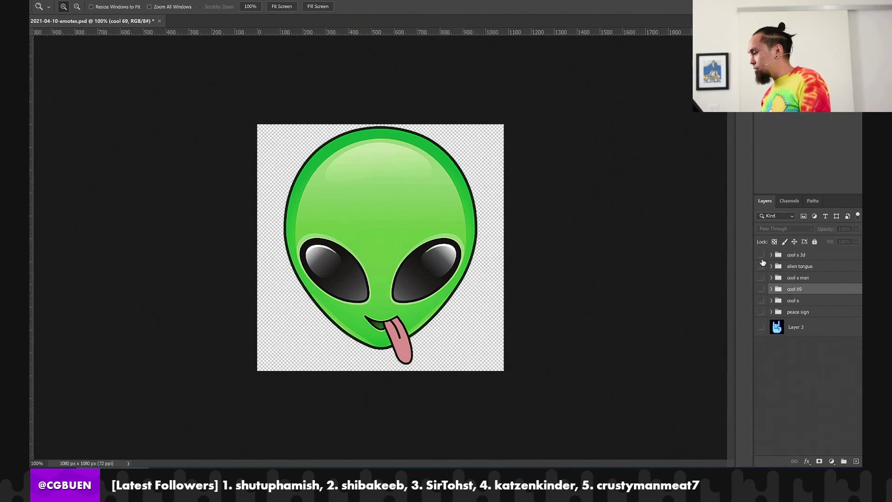
{"action": "left_click", "coordinate": [761, 265]}
{"action": "left_click", "coordinate": [761, 254]}
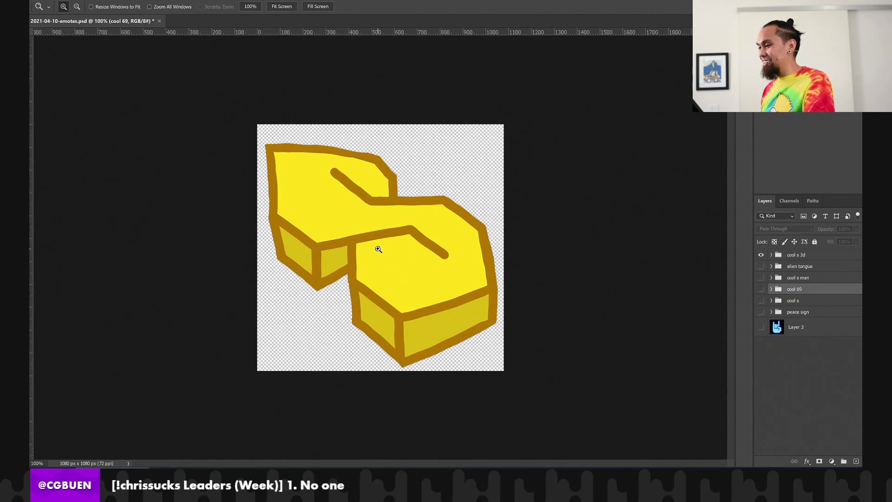
{"action": "left_click", "coordinate": [761, 265]}
{"action": "left_click", "coordinate": [761, 255]}
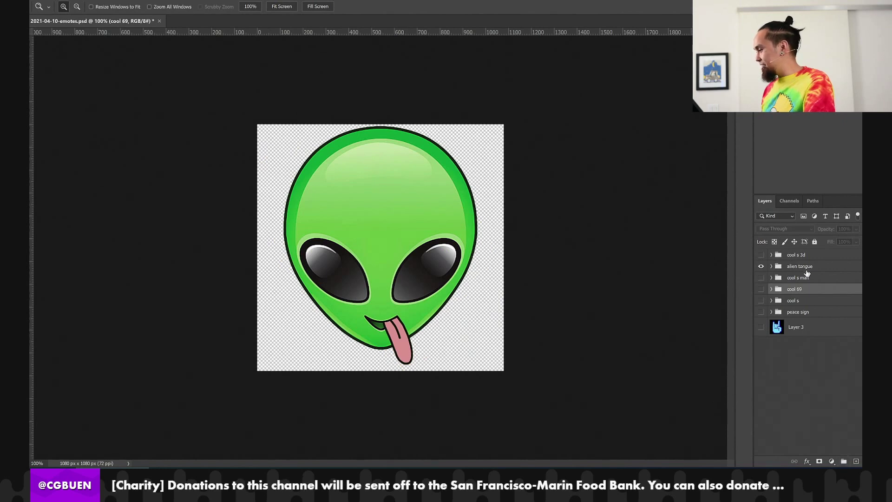
Fade the alien tongue group by lowering its opacity and add an empty, ungrouped layer above it for brush tracing
{"action": "left_click", "coordinate": [785, 269]}
{"action": "left_click", "coordinate": [771, 268]}
{"action": "left_click", "coordinate": [771, 269]}
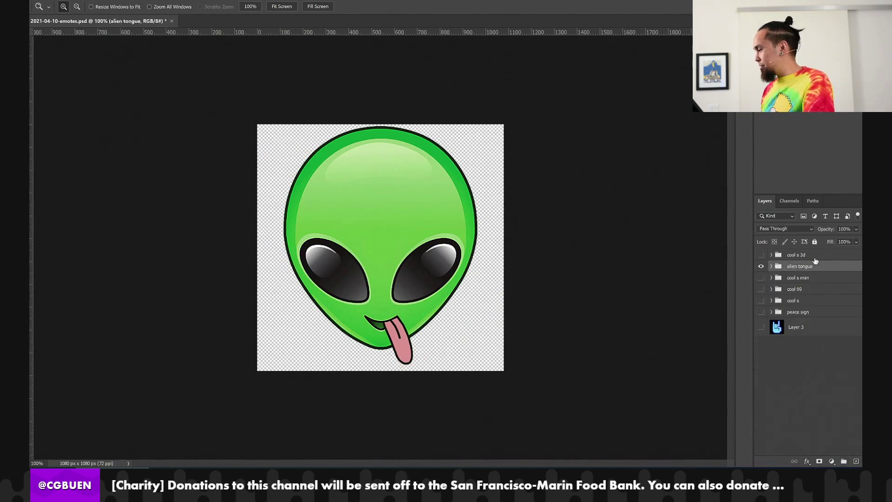
{"action": "left_click_drag", "start_coordinate": [857, 240], "coordinate": [855, 464]}
{"action": "left_click", "coordinate": [856, 462]}
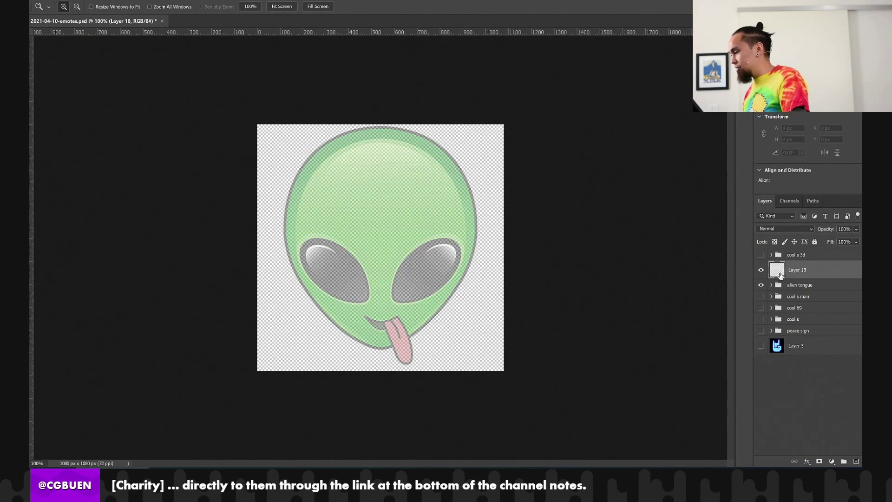
{"action": "key", "text": "ctrl+g"}
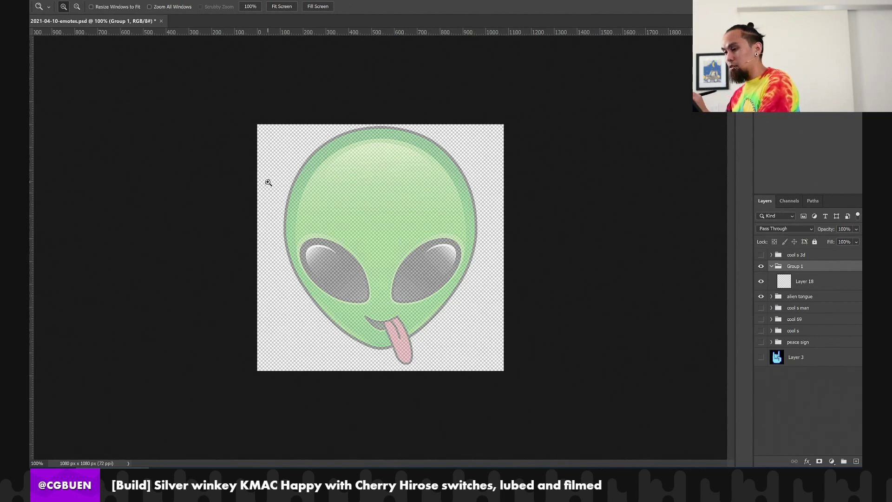
{"action": "key", "text": "b"}
{"action": "key", "text": "ctrl+shift+g"}
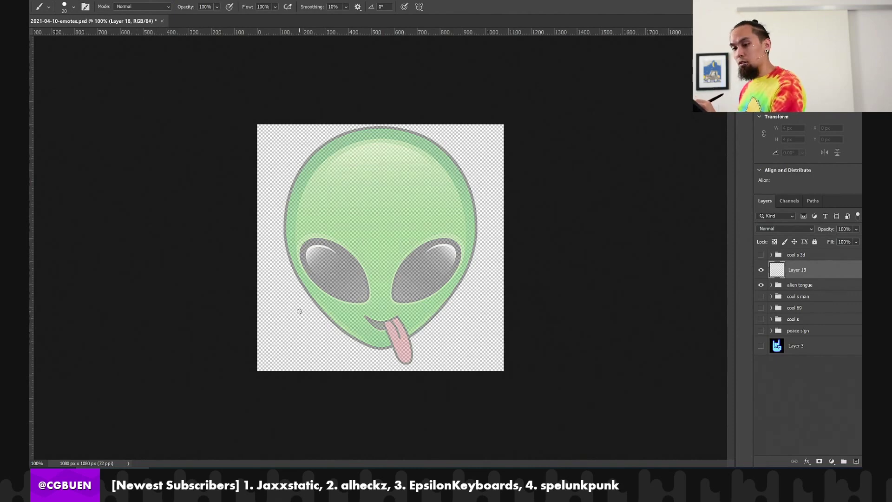
Try tracing the left and lower edge of the alien's head in black with the 20 px hard brush
{"action": "left_click", "coordinate": [74, 7]}
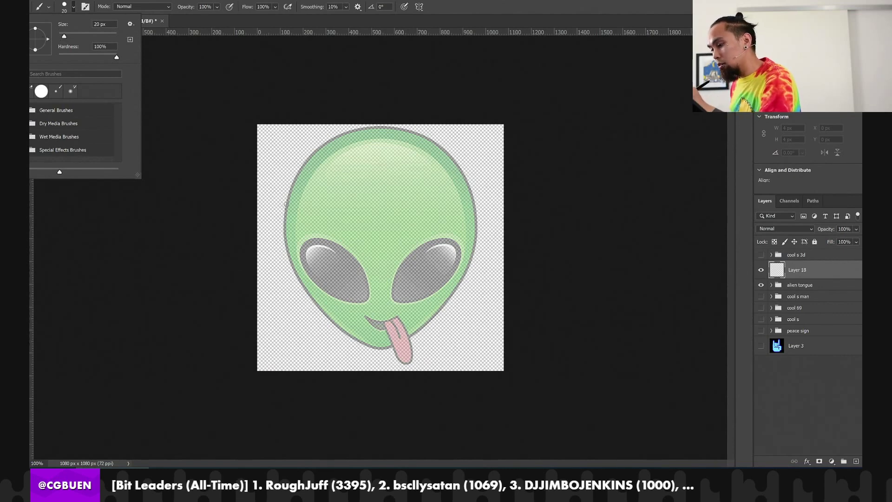
{"action": "left_click", "coordinate": [286, 205]}
{"action": "mouse_move", "coordinate": [284, 222]}
{"action": "left_mouse_down"}
{"action": "mouse_move", "coordinate": [285, 247]}
{"action": "mouse_move", "coordinate": [315, 306]}
{"action": "mouse_move", "coordinate": [375, 350]}
{"action": "mouse_move", "coordinate": [389, 347]}
{"action": "left_mouse_up"}
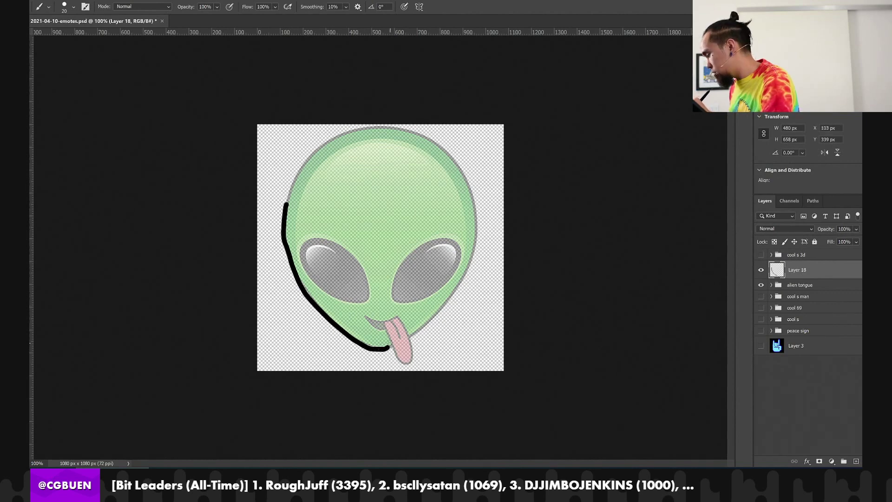
Check the new stroke's thickness against the outlines of Layer 3 and the peace sign group
{"action": "left_click", "coordinate": [761, 346]}
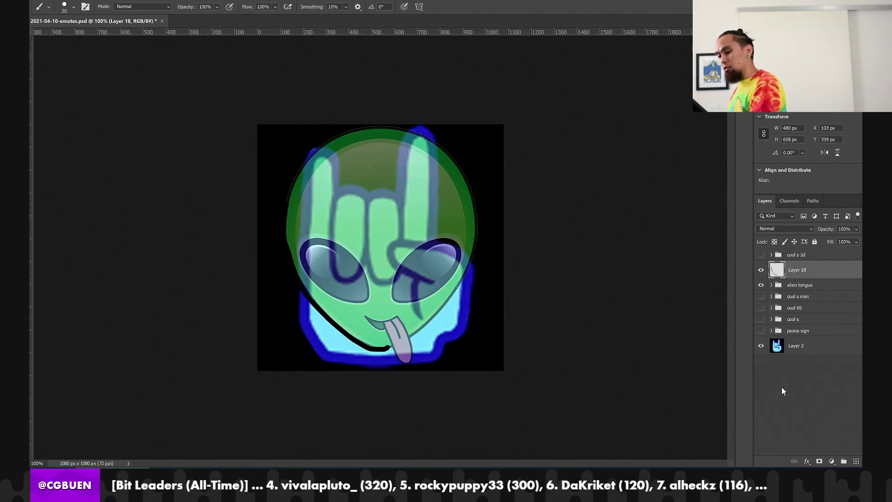
{"action": "left_click", "coordinate": [761, 346]}
{"action": "left_click", "coordinate": [761, 330]}
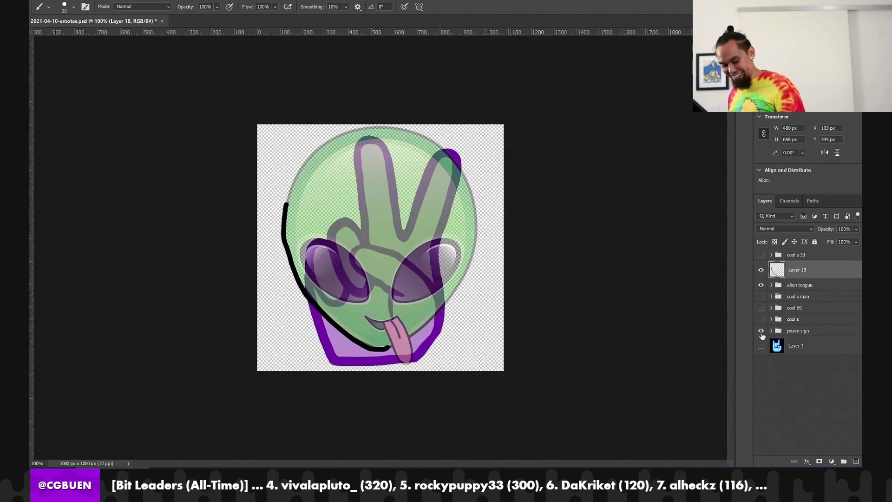
Set the brush size to 40 px and test it along the left edge of the alien's head
{"action": "left_click", "coordinate": [73, 8]}
{"action": "left_click_drag", "start_coordinate": [66, 37], "coordinate": [70, 38]}
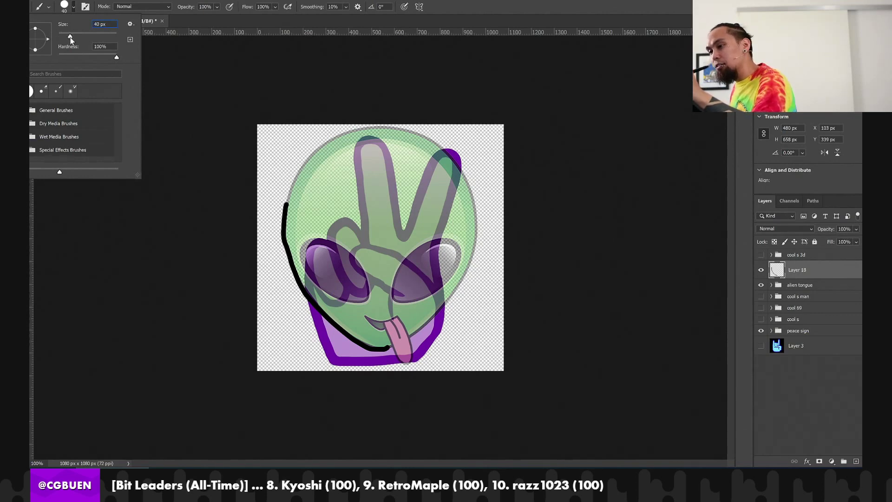
{"action": "left_click", "coordinate": [284, 239]}
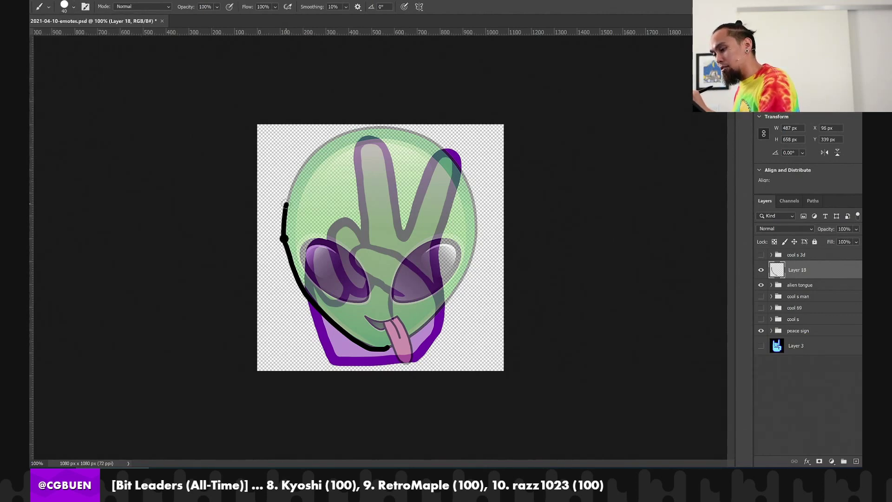
{"action": "mouse_move", "coordinate": [286, 204]}
{"action": "left_mouse_down"}
{"action": "mouse_move", "coordinate": [284, 244]}
{"action": "mouse_move", "coordinate": [298, 279]}
{"action": "left_mouse_up"}
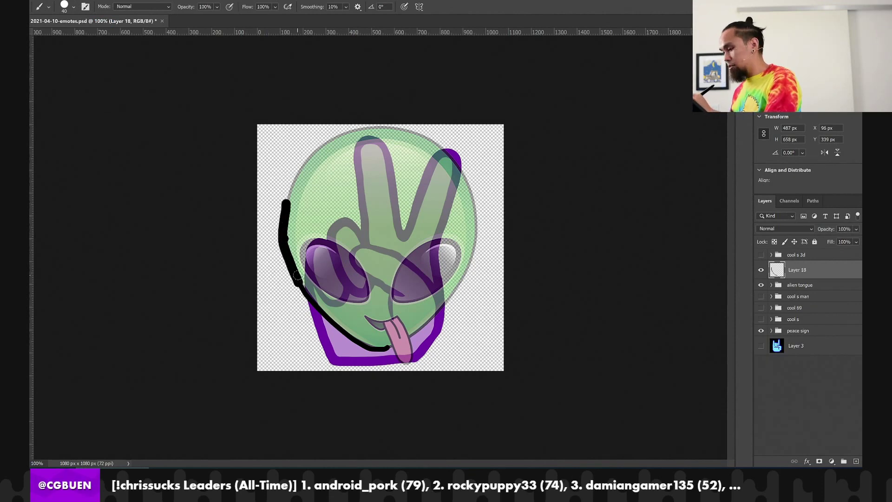
Undo the black outline strokes and the showing of the peace sign group
{"action": "key", "text": "ctrl+z"}
{"action": "key", "text": "ctrl+z"}
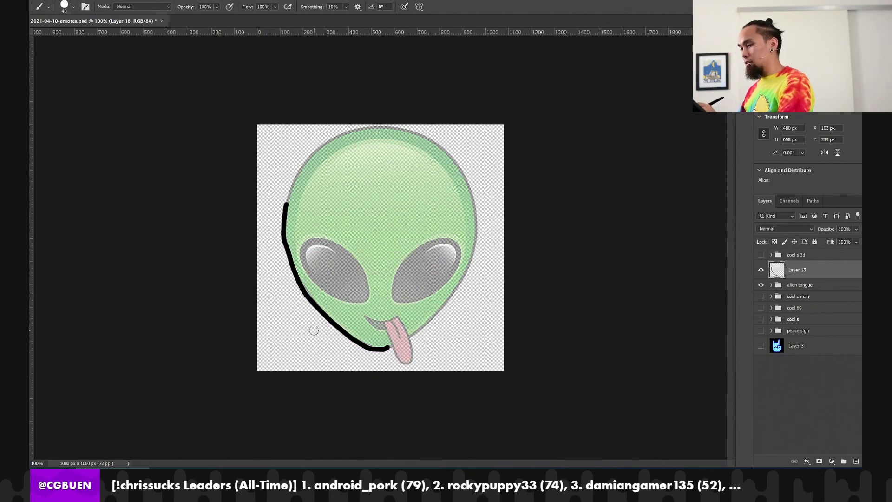
{"action": "key", "text": "ctrl+z"}
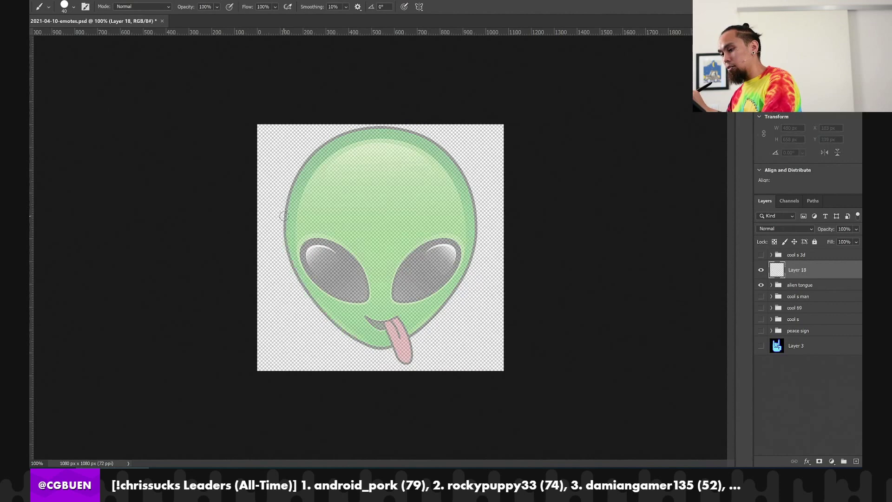
Trace the left and right sides of the alien's head in black on Layer 18, leaving a gap at the tongue
{"action": "mouse_move", "coordinate": [286, 205]}
{"action": "left_mouse_down"}
{"action": "mouse_move", "coordinate": [290, 266]}
{"action": "mouse_move", "coordinate": [320, 308]}
{"action": "mouse_move", "coordinate": [362, 343]}
{"action": "mouse_move", "coordinate": [393, 344]}
{"action": "left_mouse_up"}
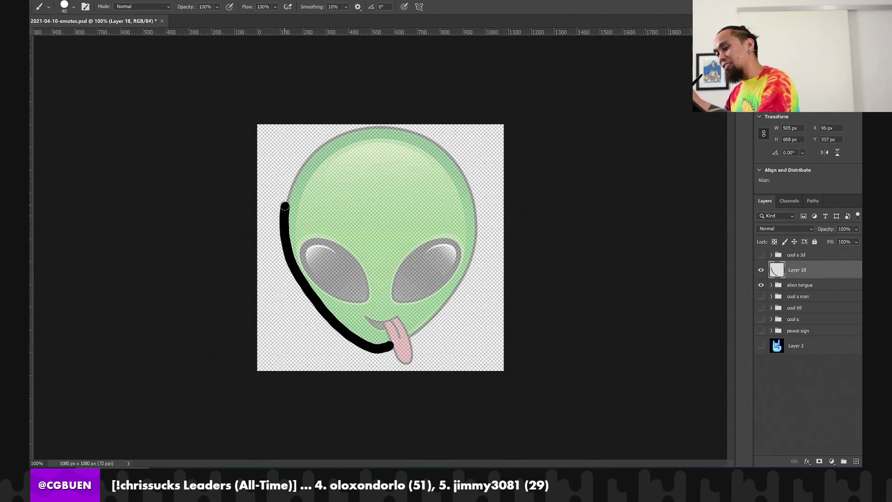
{"action": "left_click_drag", "start_coordinate": [285, 205], "coordinate": [298, 173]}
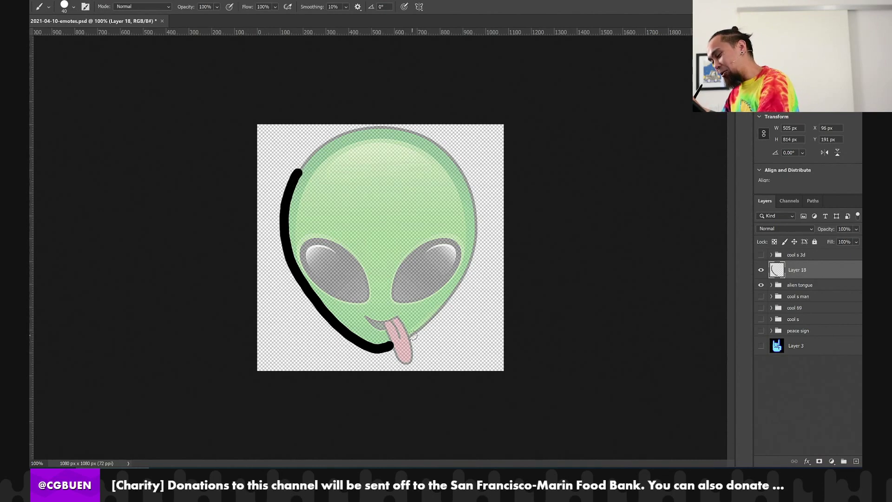
{"action": "left_click_drag", "start_coordinate": [412, 335], "coordinate": [459, 287]}
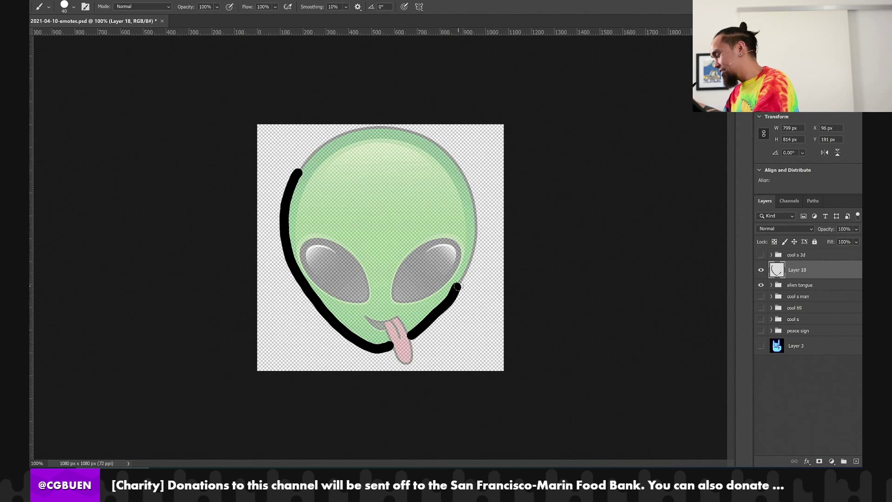
{"action": "key", "text": "ctrl+z"}
{"action": "left_click", "coordinate": [447, 154]}
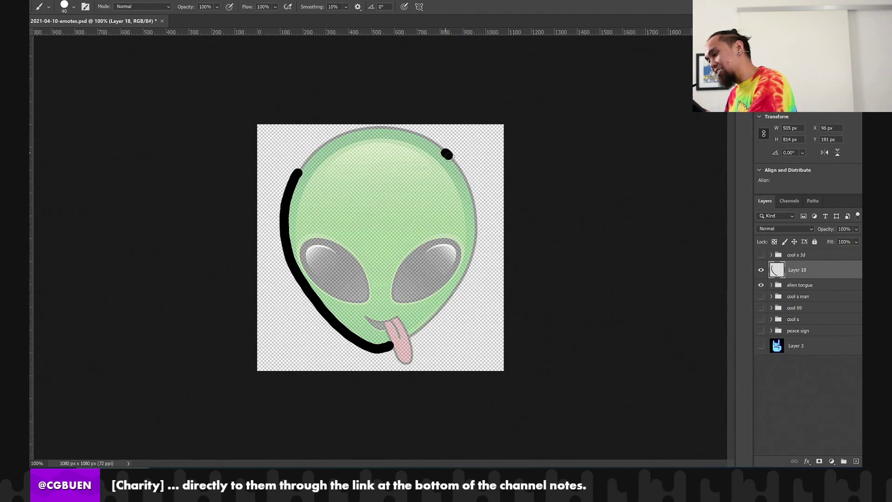
{"action": "mouse_move", "coordinate": [447, 155]}
{"action": "left_mouse_down"}
{"action": "mouse_move", "coordinate": [472, 190]}
{"action": "mouse_move", "coordinate": [475, 250]}
{"action": "mouse_move", "coordinate": [451, 297]}
{"action": "mouse_move", "coordinate": [412, 335]}
{"action": "left_mouse_up"}
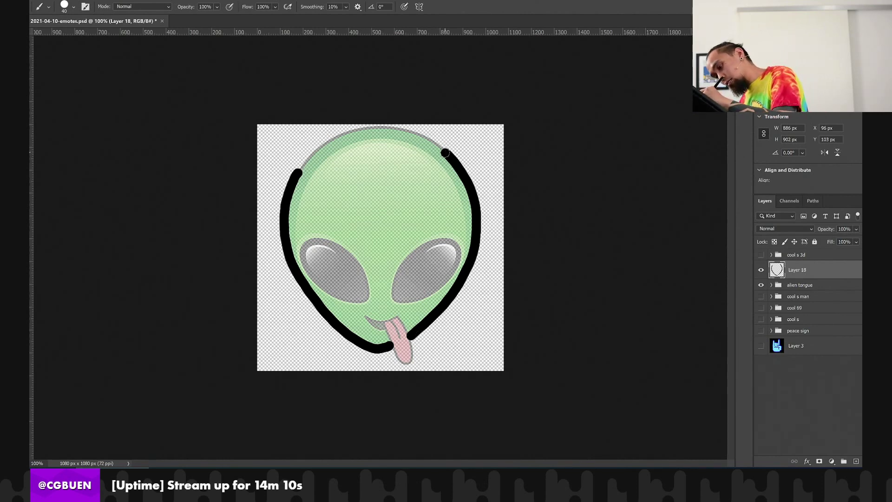
Close the head outline with a black stroke over the crown, undoing the first try and redrawing it
{"action": "mouse_move", "coordinate": [445, 152]}
{"action": "left_mouse_down"}
{"action": "mouse_move", "coordinate": [407, 134]}
{"action": "mouse_move", "coordinate": [347, 134]}
{"action": "mouse_move", "coordinate": [303, 162]}
{"action": "mouse_move", "coordinate": [296, 178]}
{"action": "left_mouse_up"}
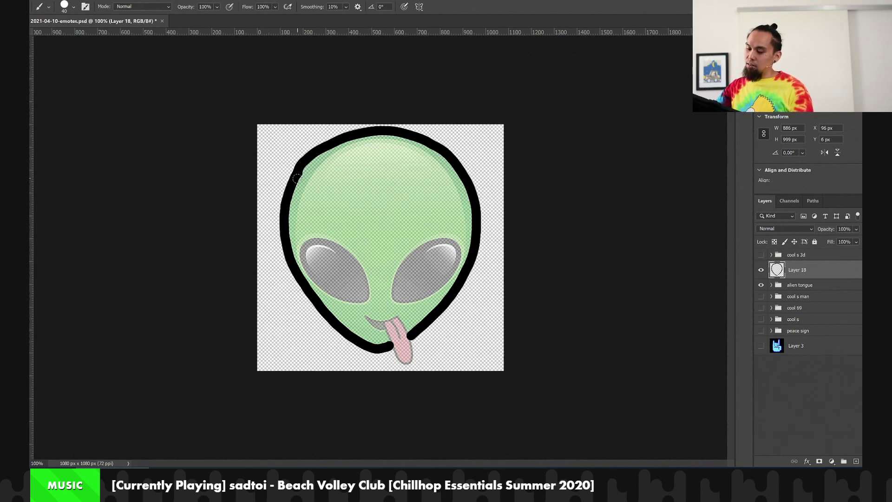
{"action": "key", "text": "ctrl+z"}
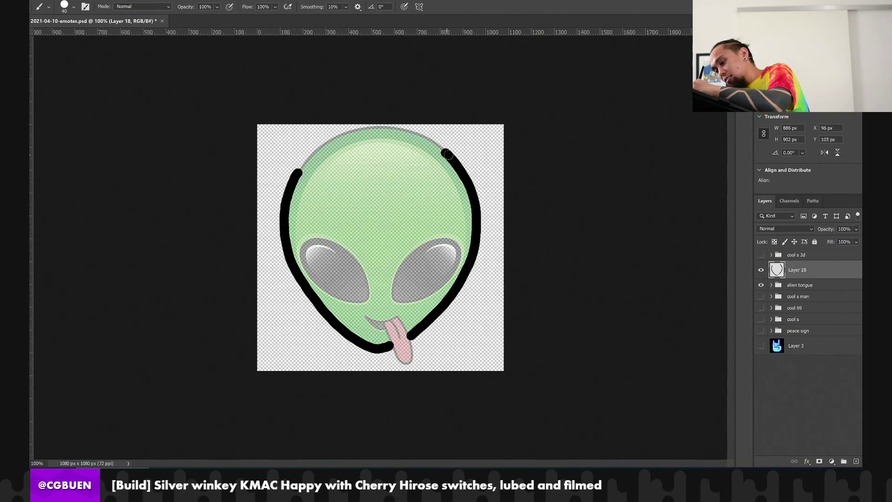
{"action": "mouse_move", "coordinate": [445, 152]}
{"action": "left_mouse_down"}
{"action": "mouse_move", "coordinate": [410, 136]}
{"action": "mouse_move", "coordinate": [367, 134]}
{"action": "mouse_move", "coordinate": [321, 152]}
{"action": "mouse_move", "coordinate": [296, 176]}
{"action": "left_mouse_up"}
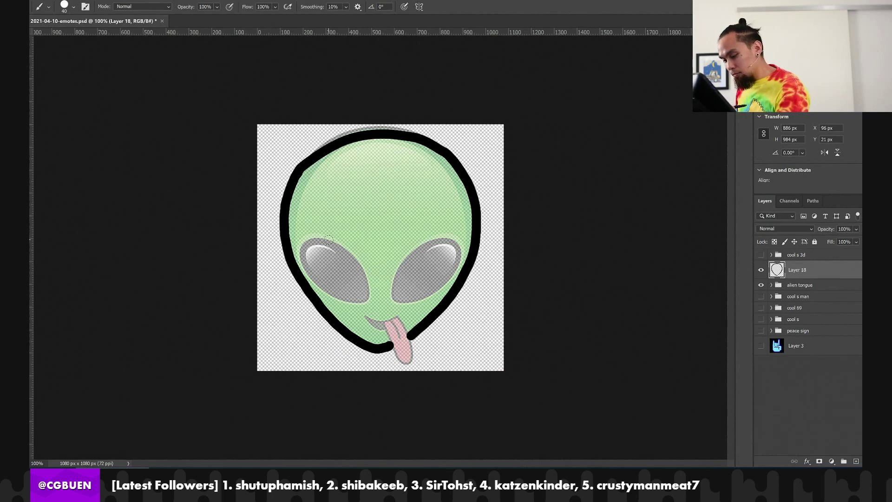
Outline both alien eyes in black and fill most of the eye on the right side of the face
{"action": "mouse_move", "coordinate": [324, 236]}
{"action": "left_mouse_down"}
{"action": "mouse_move", "coordinate": [360, 267]}
{"action": "mouse_move", "coordinate": [368, 284]}
{"action": "mouse_move", "coordinate": [359, 301]}
{"action": "mouse_move", "coordinate": [332, 290]}
{"action": "mouse_move", "coordinate": [313, 265]}
{"action": "mouse_move", "coordinate": [309, 241]}
{"action": "mouse_move", "coordinate": [331, 241]}
{"action": "left_mouse_up"}
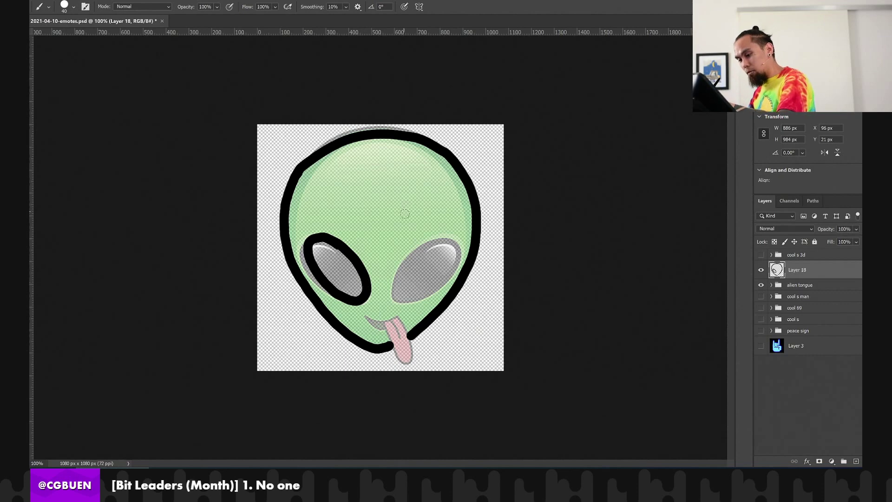
{"action": "mouse_move", "coordinate": [446, 234]}
{"action": "left_mouse_down"}
{"action": "mouse_move", "coordinate": [411, 257]}
{"action": "mouse_move", "coordinate": [395, 299]}
{"action": "mouse_move", "coordinate": [408, 303]}
{"action": "mouse_move", "coordinate": [443, 273]}
{"action": "left_mouse_up"}
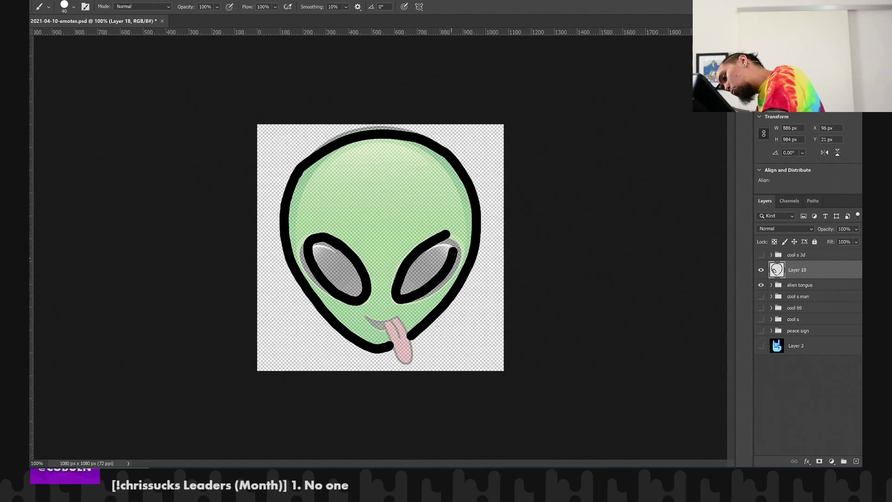
{"action": "mouse_move", "coordinate": [454, 244]}
{"action": "left_mouse_down"}
{"action": "mouse_move", "coordinate": [450, 232]}
{"action": "mouse_move", "coordinate": [430, 232]}
{"action": "mouse_move", "coordinate": [401, 294]}
{"action": "left_mouse_up"}
{"action": "mouse_move", "coordinate": [446, 265]}
{"action": "left_mouse_down"}
{"action": "mouse_move", "coordinate": [400, 299]}
{"action": "mouse_move", "coordinate": [429, 285]}
{"action": "left_mouse_up"}
{"action": "mouse_move", "coordinate": [450, 255]}
{"action": "left_mouse_down"}
{"action": "mouse_move", "coordinate": [443, 239]}
{"action": "mouse_move", "coordinate": [430, 279]}
{"action": "mouse_move", "coordinate": [405, 295]}
{"action": "mouse_move", "coordinate": [442, 267]}
{"action": "mouse_move", "coordinate": [411, 279]}
{"action": "left_mouse_up"}
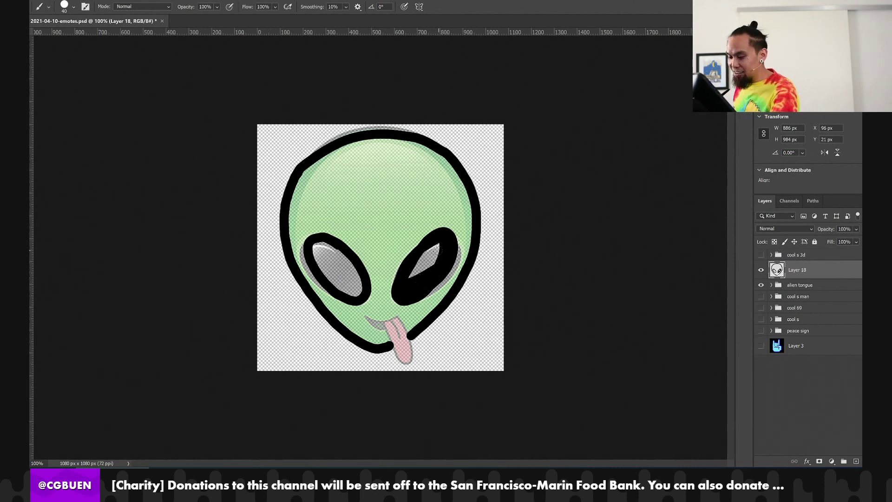
{"action": "mouse_move", "coordinate": [435, 250]}
{"action": "left_mouse_down"}
{"action": "mouse_move", "coordinate": [406, 280]}
{"action": "mouse_move", "coordinate": [439, 258]}
{"action": "left_mouse_up"}
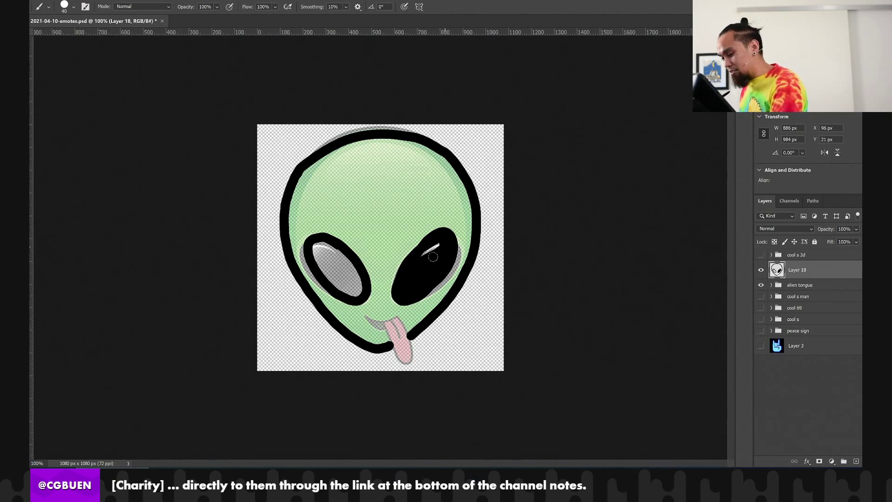
Fill the eye on the left side of the face in black and round out the shape of the other eye
{"action": "mouse_move", "coordinate": [321, 243]}
{"action": "left_mouse_down"}
{"action": "mouse_move", "coordinate": [328, 278]}
{"action": "mouse_move", "coordinate": [358, 296]}
{"action": "mouse_move", "coordinate": [356, 277]}
{"action": "mouse_move", "coordinate": [317, 246]}
{"action": "mouse_move", "coordinate": [356, 291]}
{"action": "mouse_move", "coordinate": [317, 256]}
{"action": "mouse_move", "coordinate": [344, 285]}
{"action": "mouse_move", "coordinate": [318, 262]}
{"action": "mouse_move", "coordinate": [337, 283]}
{"action": "mouse_move", "coordinate": [321, 251]}
{"action": "mouse_move", "coordinate": [346, 253]}
{"action": "mouse_move", "coordinate": [357, 276]}
{"action": "mouse_move", "coordinate": [339, 261]}
{"action": "left_mouse_up"}
{"action": "mouse_move", "coordinate": [422, 260]}
{"action": "left_mouse_down"}
{"action": "mouse_move", "coordinate": [445, 233]}
{"action": "mouse_move", "coordinate": [453, 244]}
{"action": "mouse_move", "coordinate": [444, 275]}
{"action": "mouse_move", "coordinate": [409, 294]}
{"action": "left_mouse_up"}
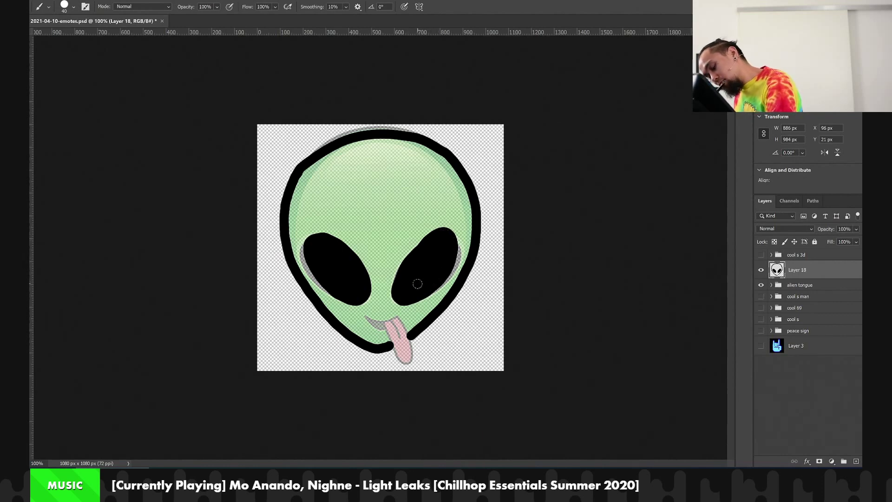
{"action": "left_click_drag", "start_coordinate": [437, 237], "coordinate": [402, 280]}
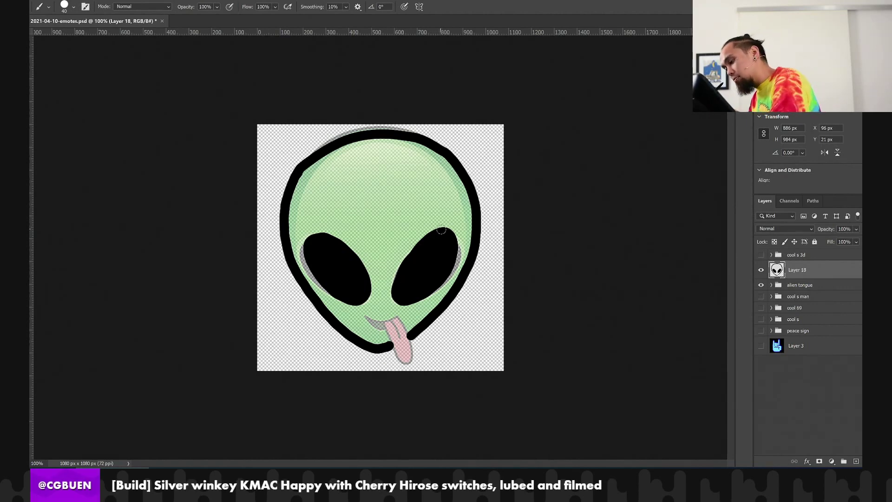
{"action": "mouse_move", "coordinate": [440, 231]}
{"action": "left_mouse_down"}
{"action": "mouse_move", "coordinate": [409, 255]}
{"action": "mouse_move", "coordinate": [398, 287]}
{"action": "left_mouse_up"}
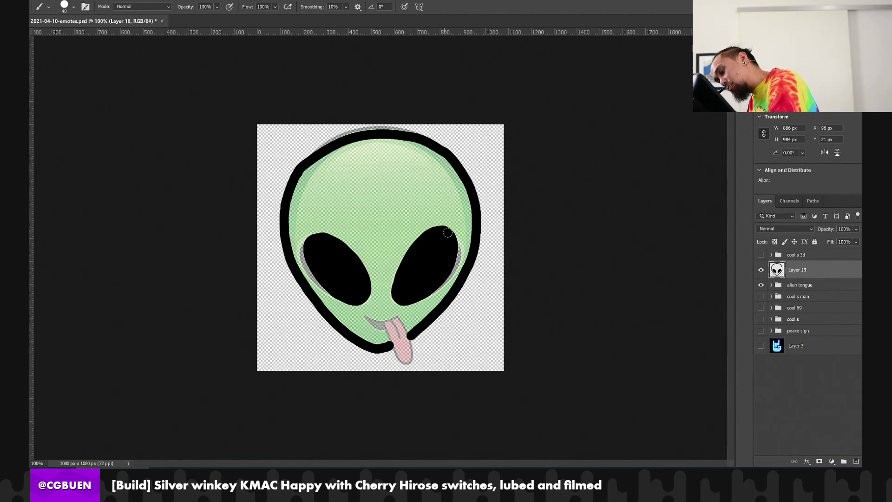
{"action": "mouse_move", "coordinate": [452, 238]}
{"action": "left_mouse_down"}
{"action": "mouse_move", "coordinate": [447, 263]}
{"action": "mouse_move", "coordinate": [413, 293]}
{"action": "left_mouse_up"}
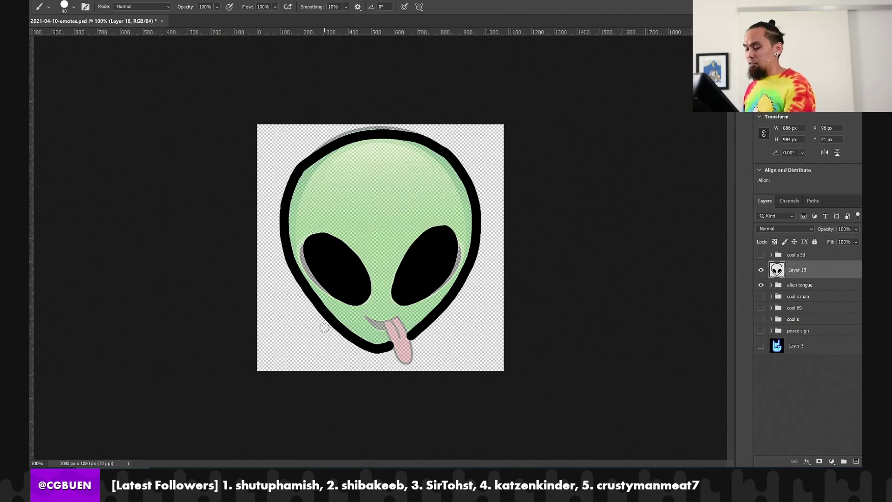
Reduce the brush size to 20 px
{"action": "key", "text": "bracketleft"}
{"action": "key", "text": "bracketleft"}
{"action": "key", "text": "bracketleft"}
{"action": "key", "text": "bracketleft"}
{"action": "key", "text": "bracketleft"}
{"action": "key", "text": "bracketleft"}
{"action": "key", "text": "bracketleft"}
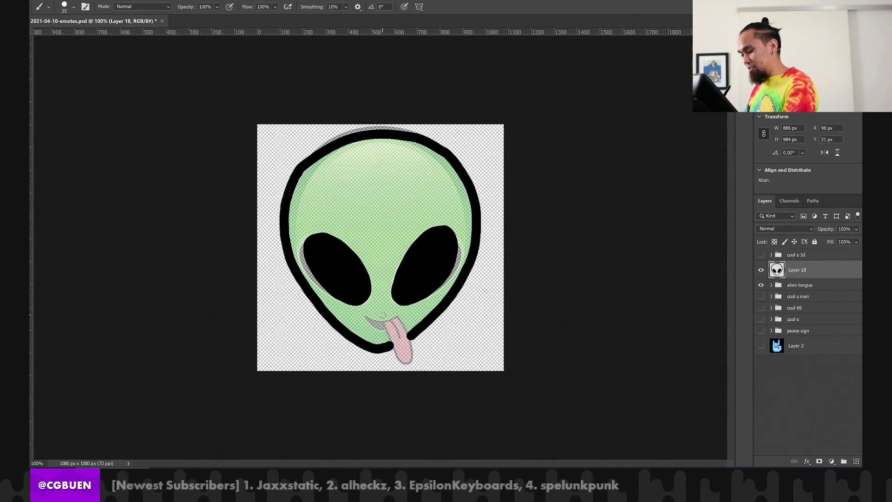
{"action": "key", "text": "bracketright"}
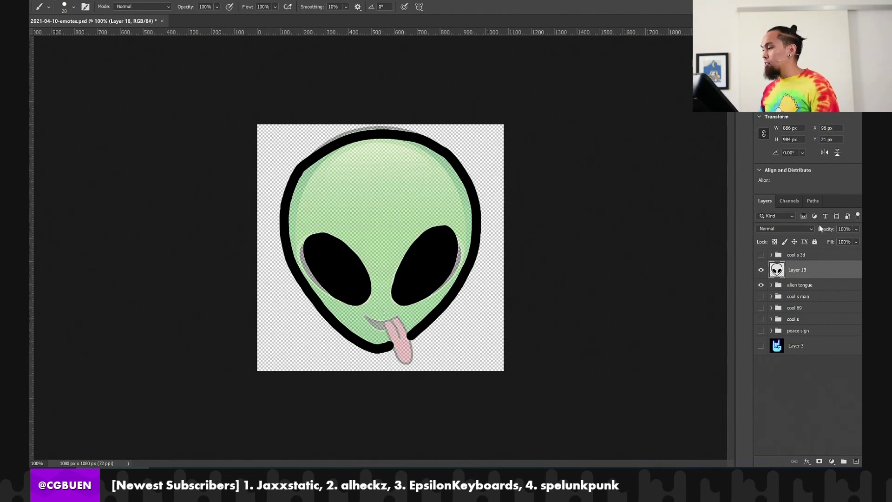
View the cool 69 drawing on its own, and restore the visibility of Layer 18 and the alien tongue group
{"action": "left_click", "coordinate": [761, 284]}
{"action": "left_click", "coordinate": [761, 270]}
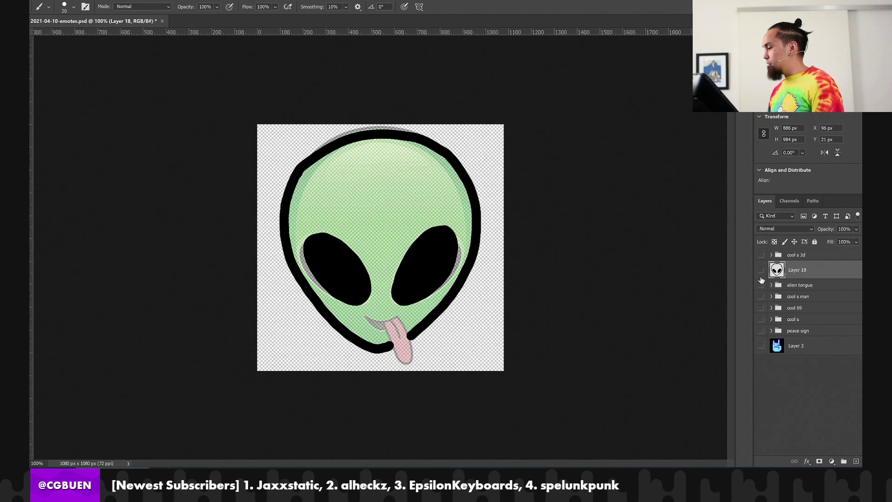
{"action": "left_click", "coordinate": [761, 308]}
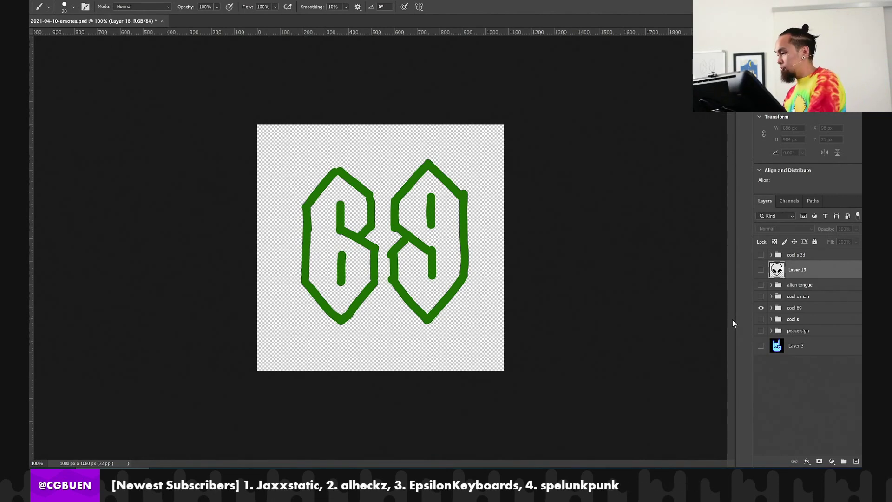
{"action": "left_click", "coordinate": [761, 307]}
{"action": "left_click", "coordinate": [761, 285]}
{"action": "left_click", "coordinate": [760, 274]}
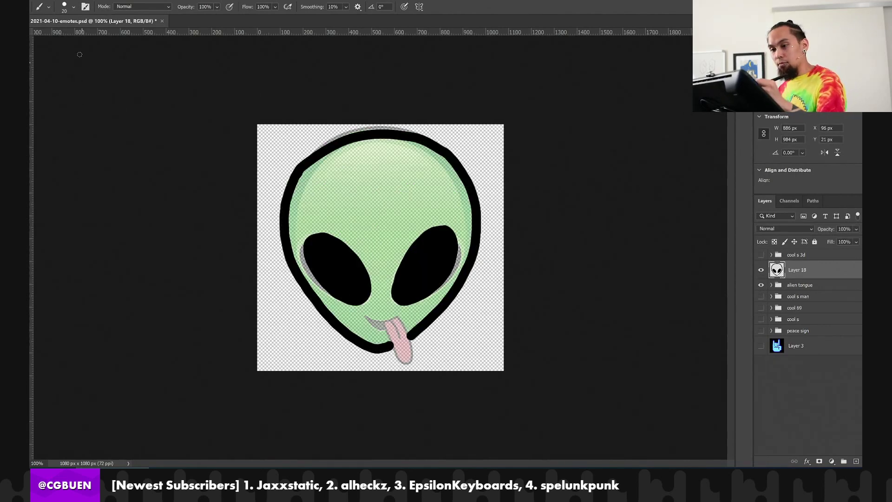
Set the brush size to 7 px and trace thin black outlines of the alien's mouth and tongue
{"action": "key", "text": "bracketleft"}
{"action": "key", "text": "bracketleft"}
{"action": "key", "text": "bracketleft"}
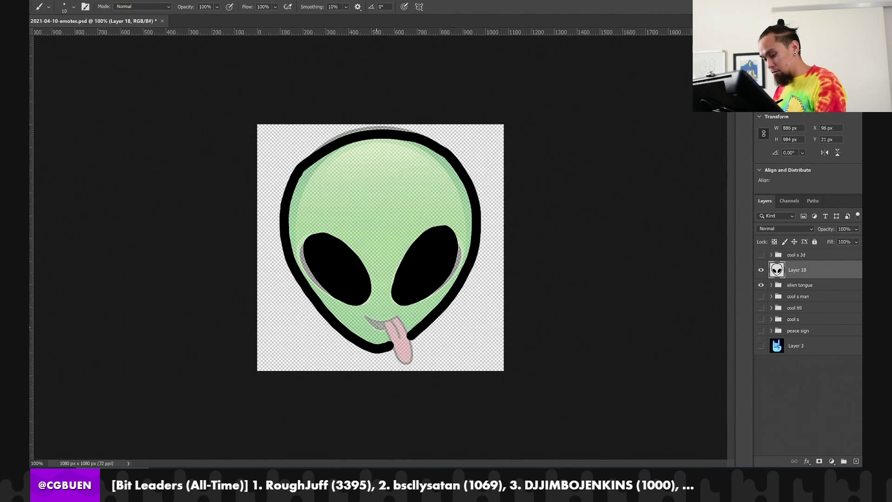
{"action": "key", "text": "bracketleft"}
{"action": "key", "text": "bracketleft"}
{"action": "key", "text": "bracketleft"}
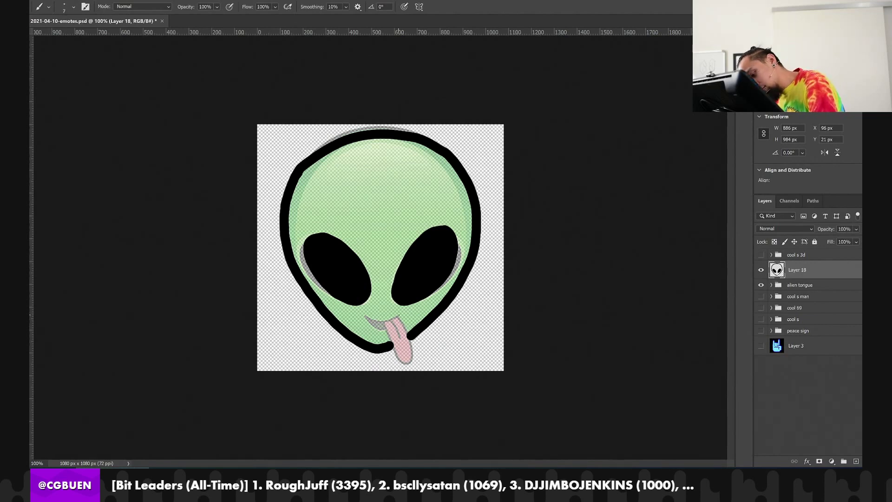
{"action": "left_click_drag", "start_coordinate": [399, 315], "coordinate": [365, 320]}
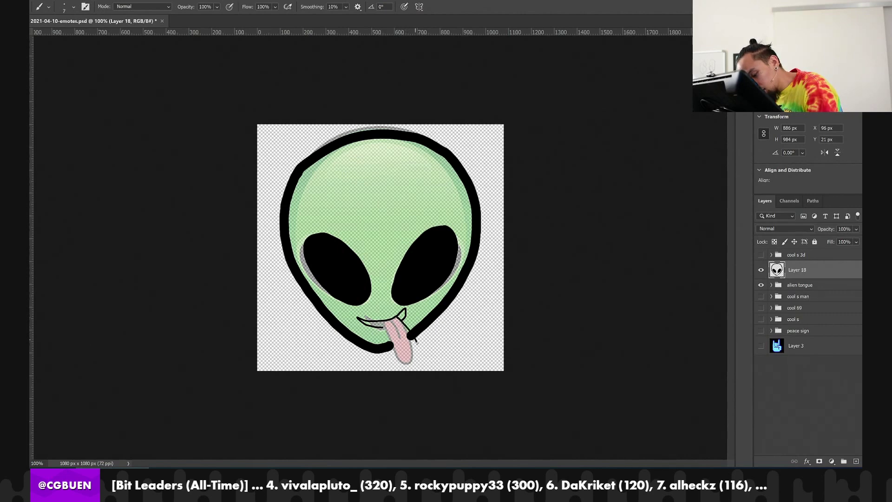
{"action": "left_click_drag", "start_coordinate": [418, 352], "coordinate": [403, 360]}
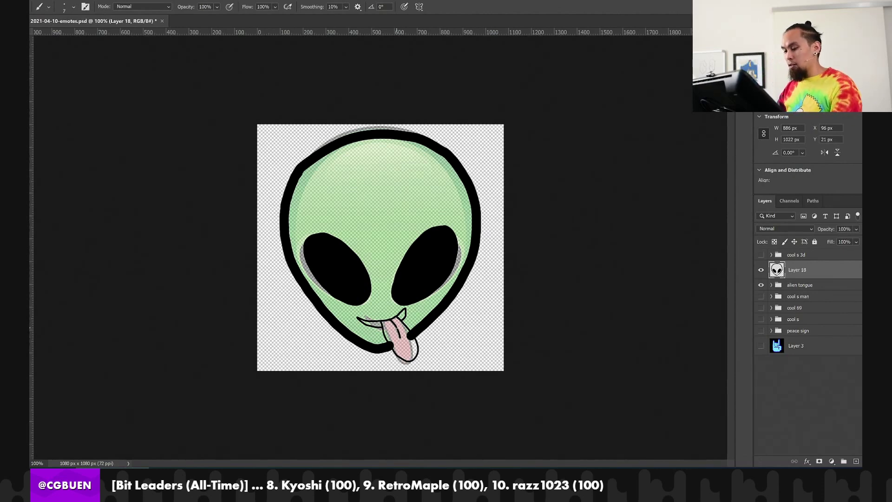
{"action": "key", "text": "ctrl+z"}
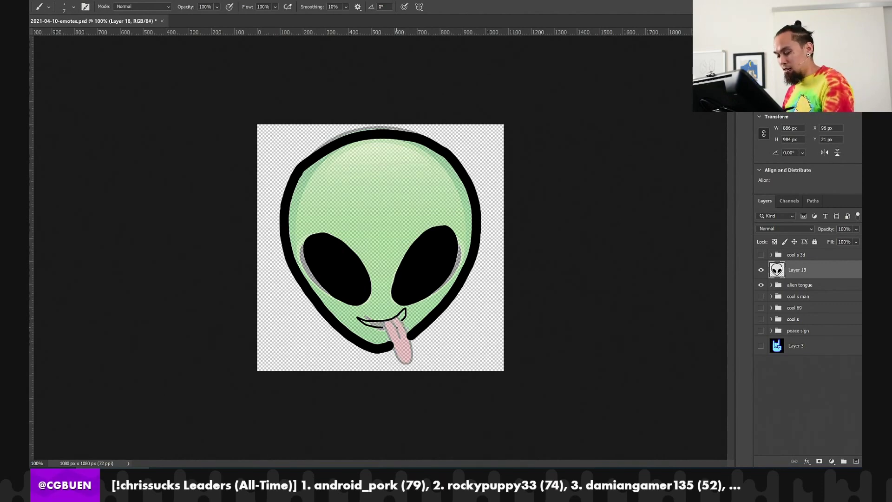
{"action": "key", "text": "ctrl+shift+z"}
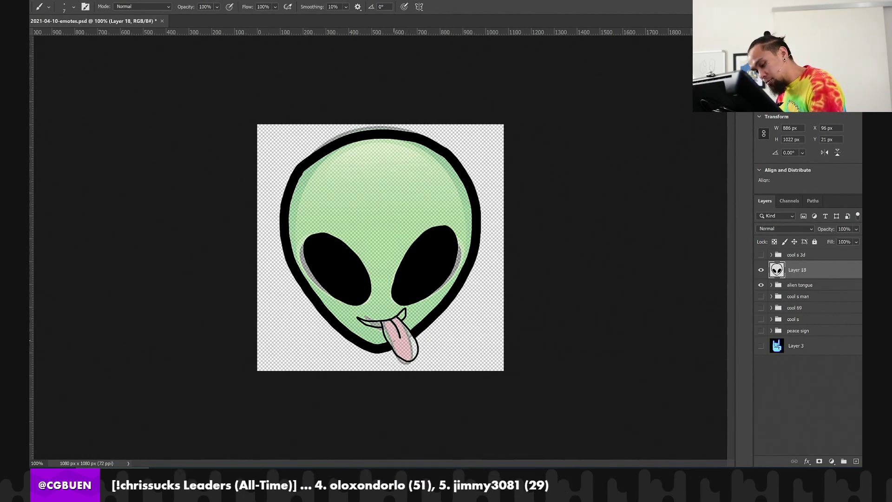
Set the brush size to 40 px and draw a thick black outline around the tongue, joining it to the head outline
{"action": "key", "text": "bracketright"}
{"action": "key", "text": "bracketright"}
{"action": "key", "text": "bracketright"}
{"action": "key", "text": "bracketright"}
{"action": "key", "text": "bracketright"}
{"action": "key", "text": "bracketright"}
{"action": "key", "text": "bracketright"}
{"action": "key", "text": "bracketright"}
{"action": "key", "text": "bracketright"}
{"action": "key", "text": "bracketright"}
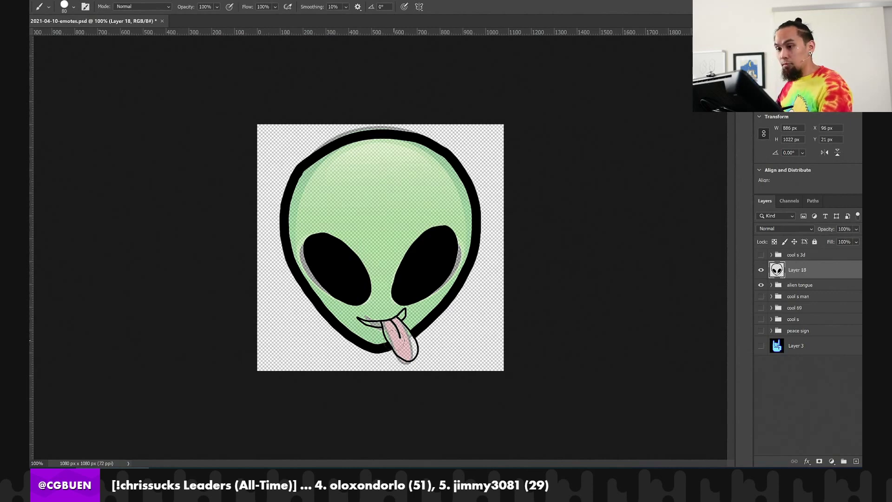
{"action": "key", "text": "bracketleft"}
{"action": "key", "text": "bracketleft"}
{"action": "key", "text": "bracketleft"}
{"action": "key", "text": "bracketleft"}
{"action": "key", "text": "bracketleft"}
{"action": "key", "text": "bracketleft"}
{"action": "key", "text": "bracketleft"}
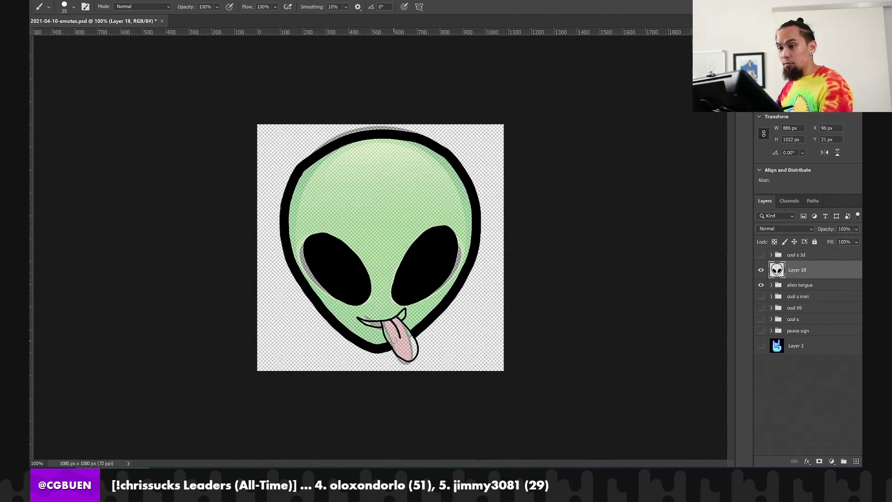
{"action": "key", "text": "bracketright"}
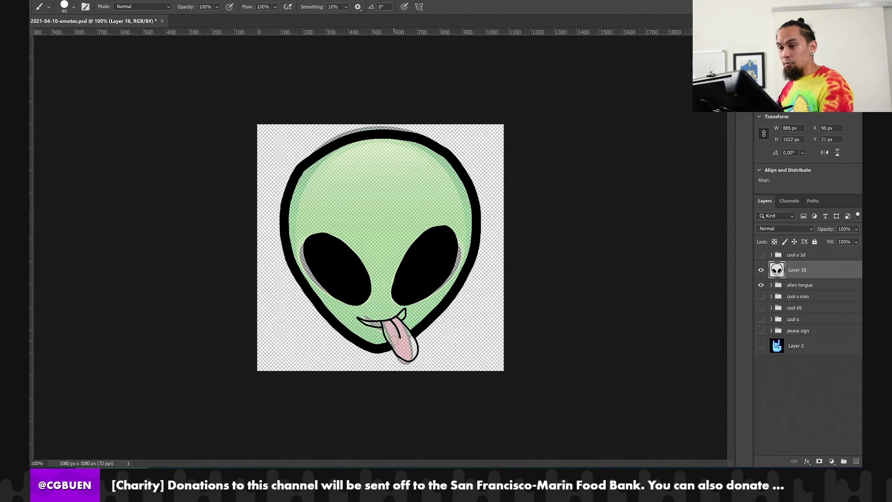
{"action": "key", "text": "bracketleft"}
{"action": "key", "text": "bracketright"}
{"action": "key", "text": "bracketright"}
{"action": "key", "text": "bracketright"}
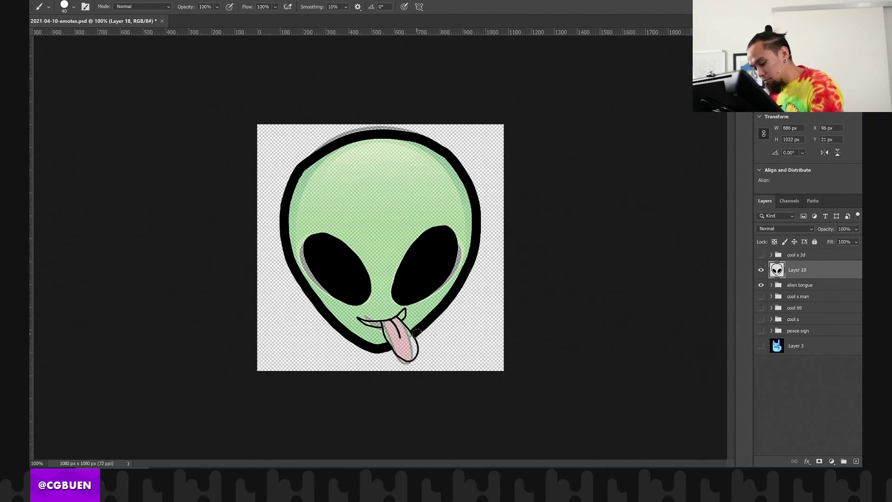
{"action": "mouse_move", "coordinate": [417, 334]}
{"action": "left_mouse_down"}
{"action": "mouse_move", "coordinate": [414, 363]}
{"action": "mouse_move", "coordinate": [399, 362]}
{"action": "mouse_move", "coordinate": [387, 348]}
{"action": "left_mouse_up"}
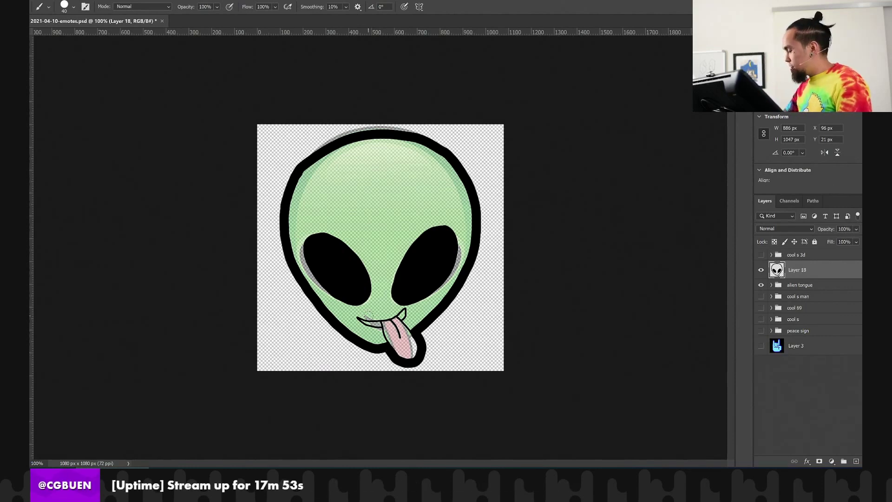
Fill the mouth in black with the brush reduced to 7 px, and hide the alien tongue group
{"action": "key", "text": "bracketleft"}
{"action": "key", "text": "bracketleft"}
{"action": "key", "text": "bracketleft"}
{"action": "key", "text": "bracketleft"}
{"action": "key", "text": "bracketleft"}
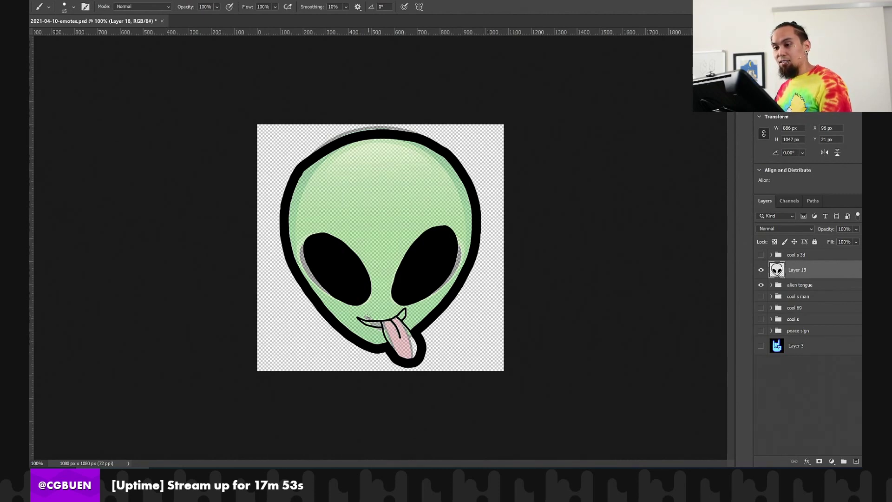
{"action": "key", "text": "bracketleft"}
{"action": "key", "text": "bracketleft"}
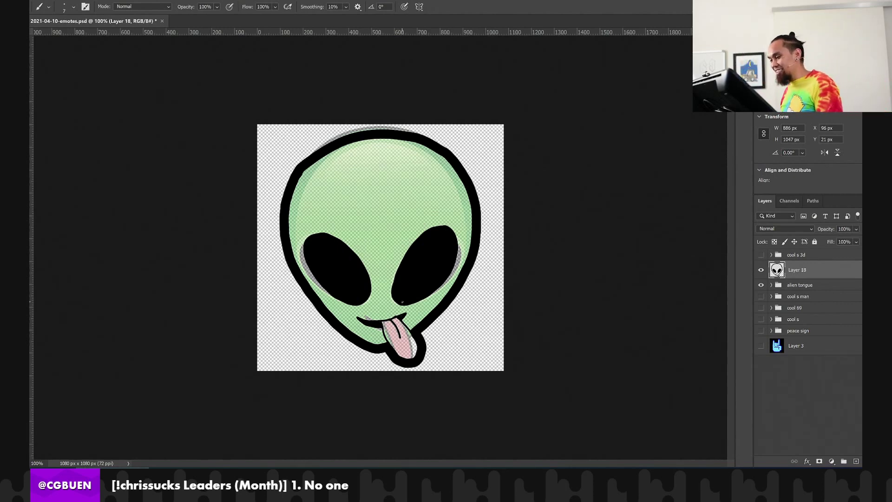
{"action": "left_click", "coordinate": [761, 285]}
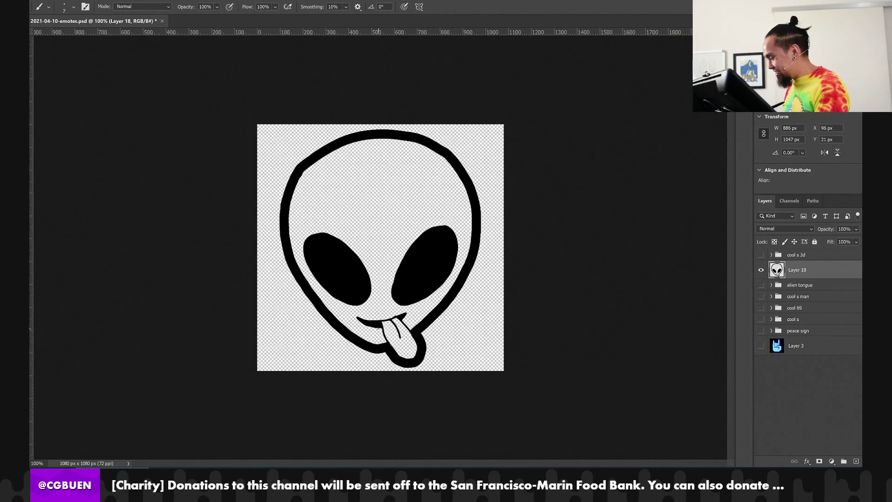
Set the brush size to 40 px and thicken the black outline along both sides of the tongue up to the mouth
{"action": "key", "text": "bracketright"}
{"action": "key", "text": "bracketright"}
{"action": "key", "text": "bracketright"}
{"action": "key", "text": "bracketright"}
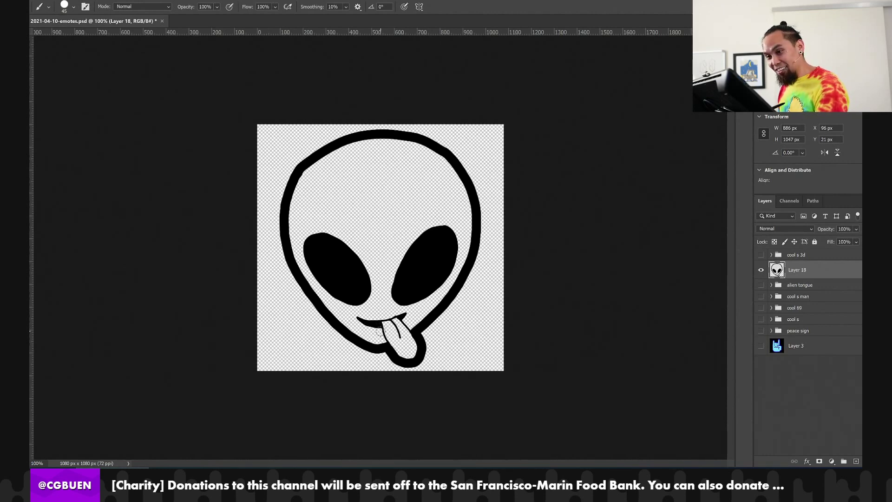
{"action": "key", "text": "bracketleft"}
{"action": "key", "text": "bracketleft"}
{"action": "key", "text": "bracketleft"}
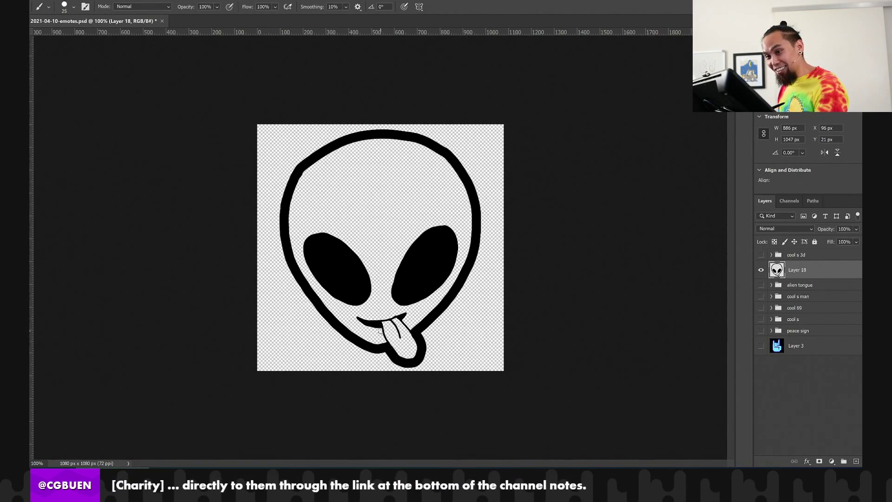
{"action": "key", "text": "bracketright"}
{"action": "key", "text": "bracketright"}
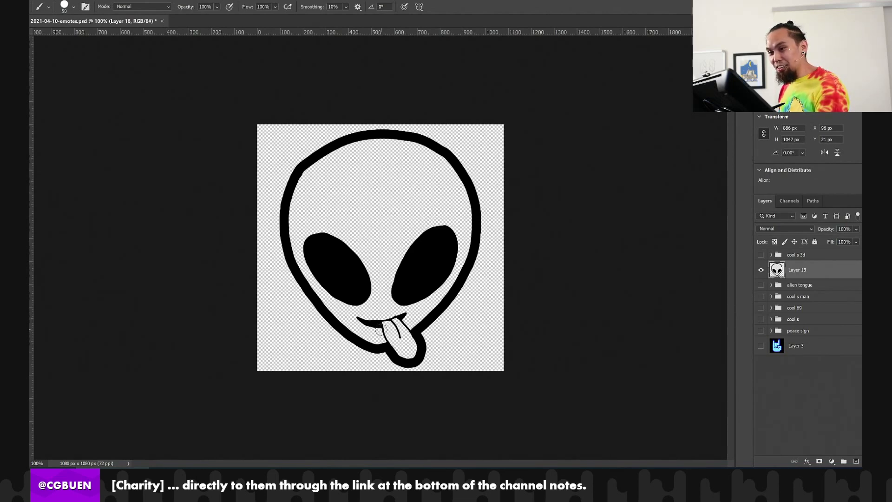
{"action": "key", "text": "bracketright"}
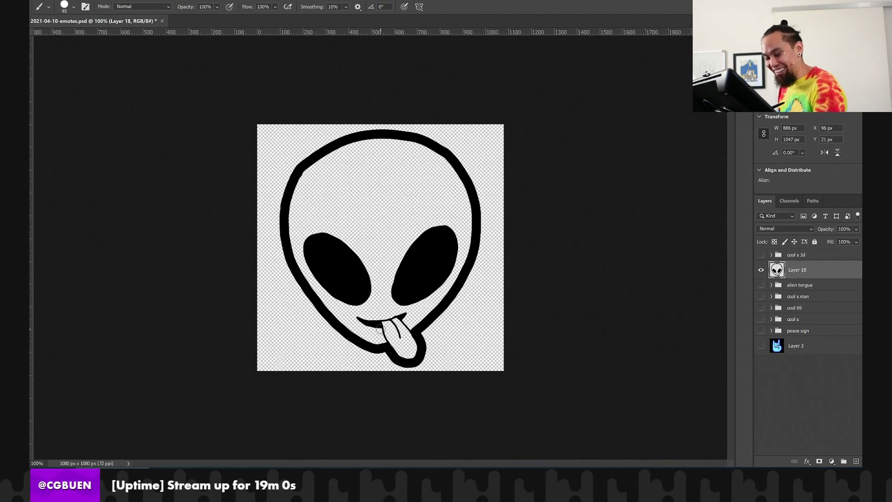
{"action": "left_click_drag", "start_coordinate": [379, 327], "coordinate": [387, 349]}
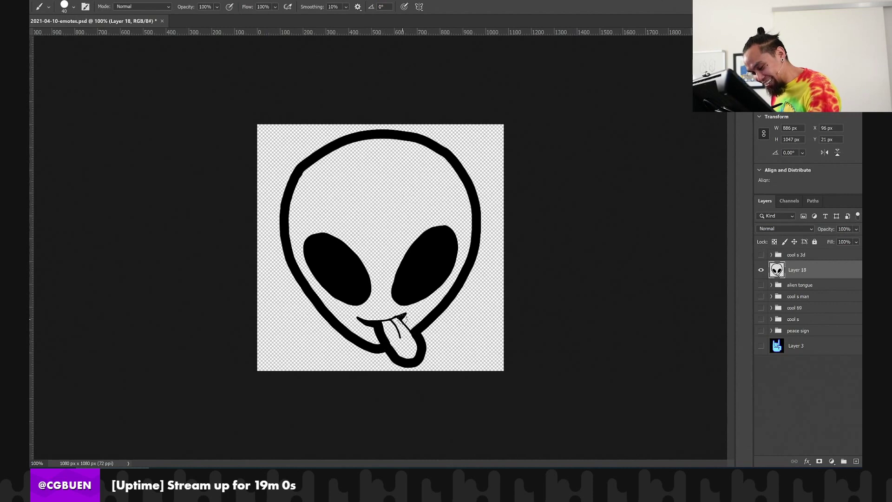
{"action": "left_click_drag", "start_coordinate": [405, 317], "coordinate": [417, 333]}
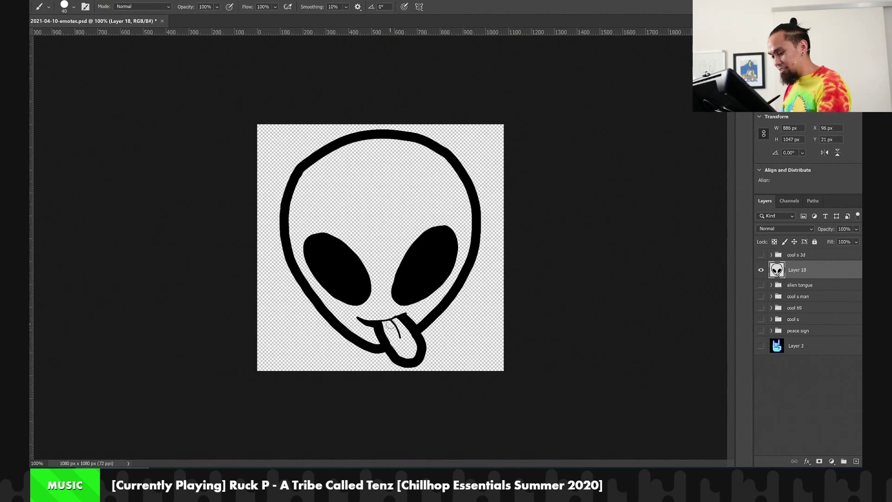
Reduce the brush size to 20 px and thicken the tongue's centre crease and the mouth line above it
{"action": "key", "text": "bracketleft"}
{"action": "key", "text": "bracketleft"}
{"action": "left_click_drag", "start_coordinate": [390, 320], "coordinate": [401, 339]}
{"action": "key", "text": "ctrl+z"}
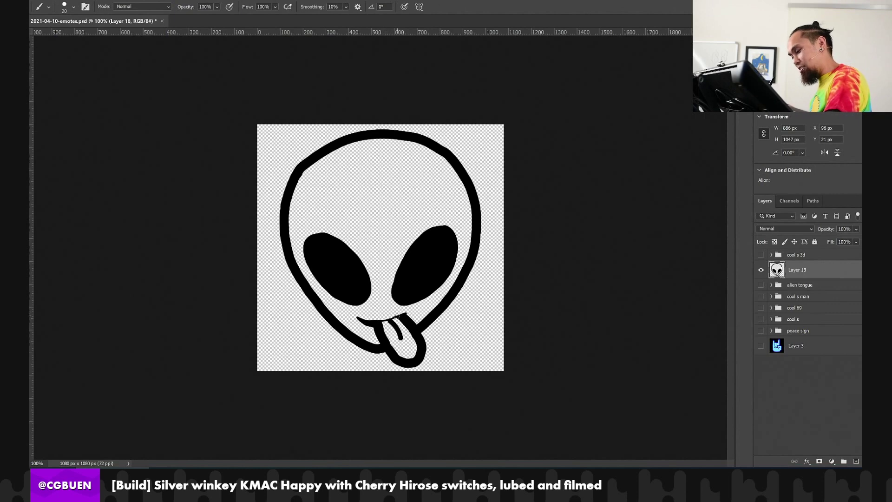
{"action": "left_click_drag", "start_coordinate": [402, 315], "coordinate": [374, 324]}
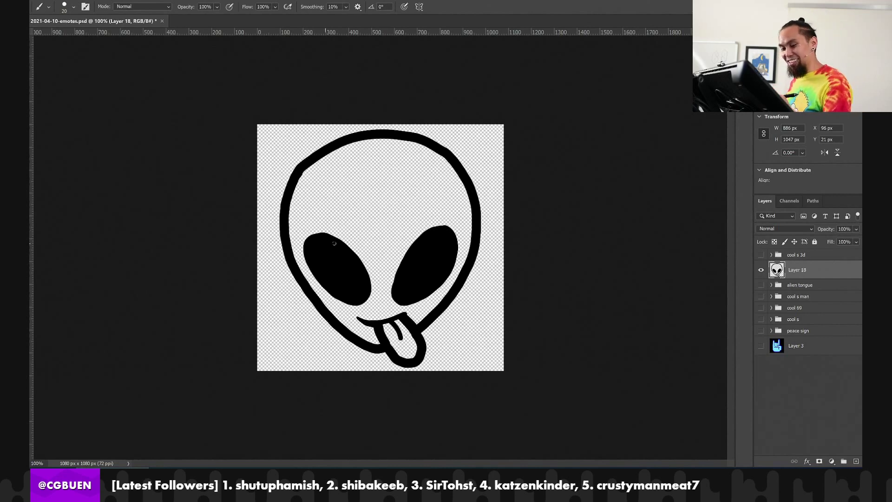
Cut a thin curved highlight out of the upper inner part of each black eye with the 20 px brush
{"action": "left_click_drag", "start_coordinate": [325, 243], "coordinate": [357, 274]}
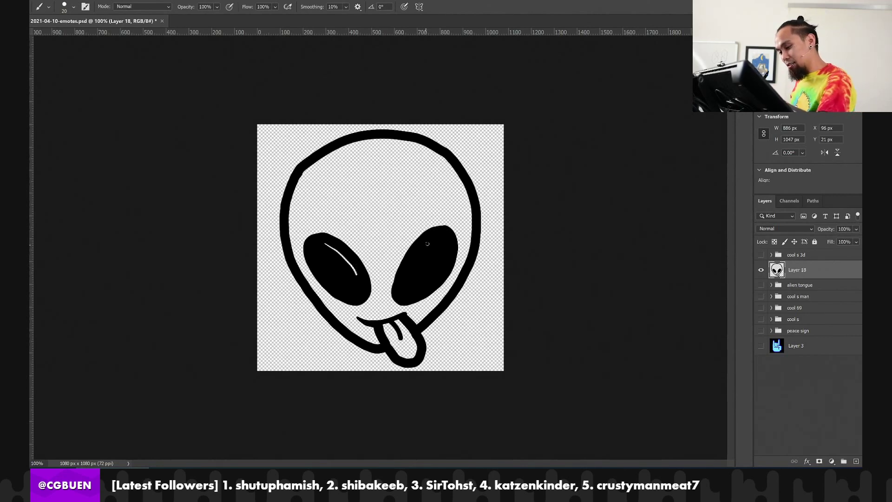
{"action": "left_click_drag", "start_coordinate": [434, 238], "coordinate": [405, 275]}
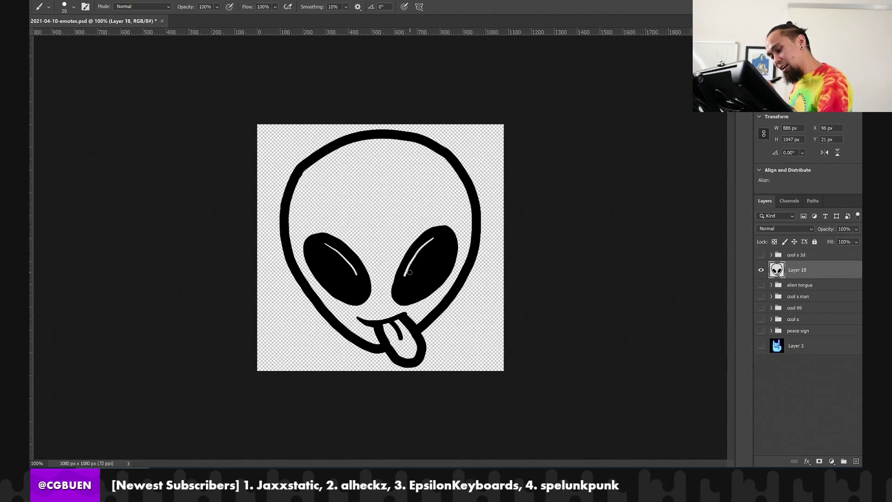
{"action": "mouse_move", "coordinate": [334, 250]}
{"action": "left_mouse_down"}
{"action": "mouse_move", "coordinate": [357, 280]}
{"action": "mouse_move", "coordinate": [347, 263]}
{"action": "left_mouse_up"}
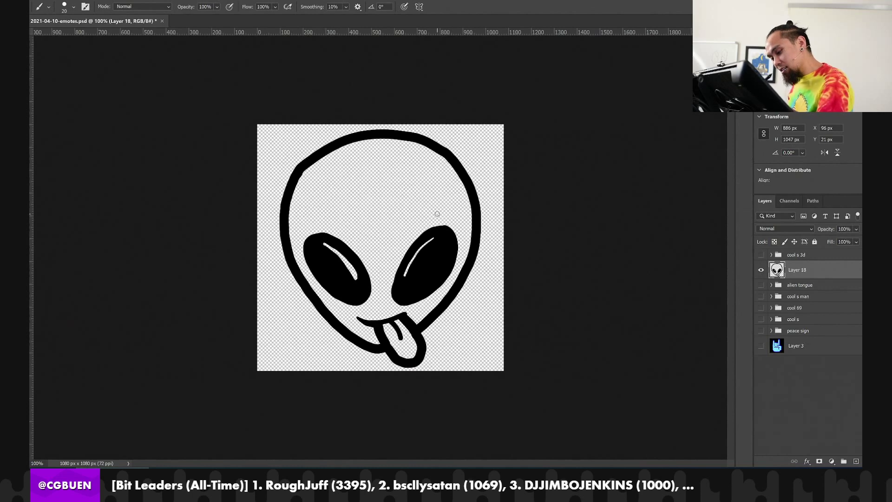
{"action": "left_click_drag", "start_coordinate": [434, 239], "coordinate": [405, 275]}
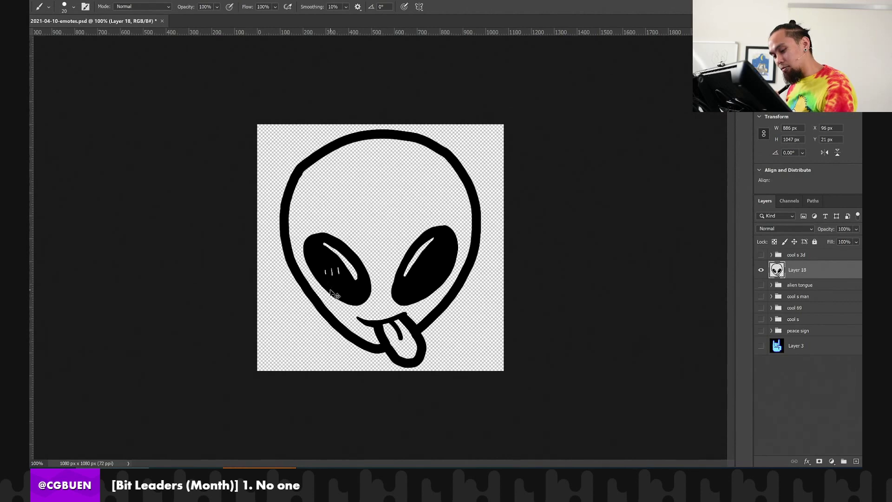
Mark two rows of three short guide strokes for a cool S in the left eye, checking them against the cool s group
{"action": "left_click_drag", "start_coordinate": [329, 291], "coordinate": [332, 269]}
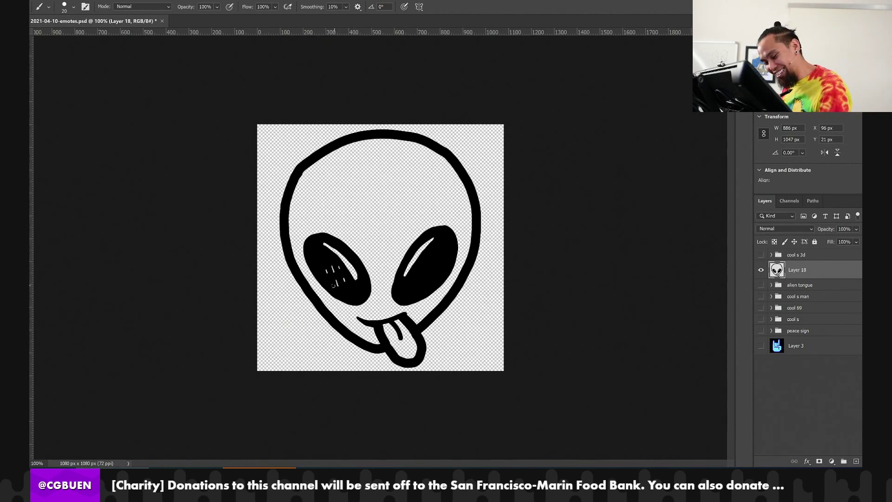
{"action": "left_click_drag", "start_coordinate": [344, 280], "coordinate": [338, 285]}
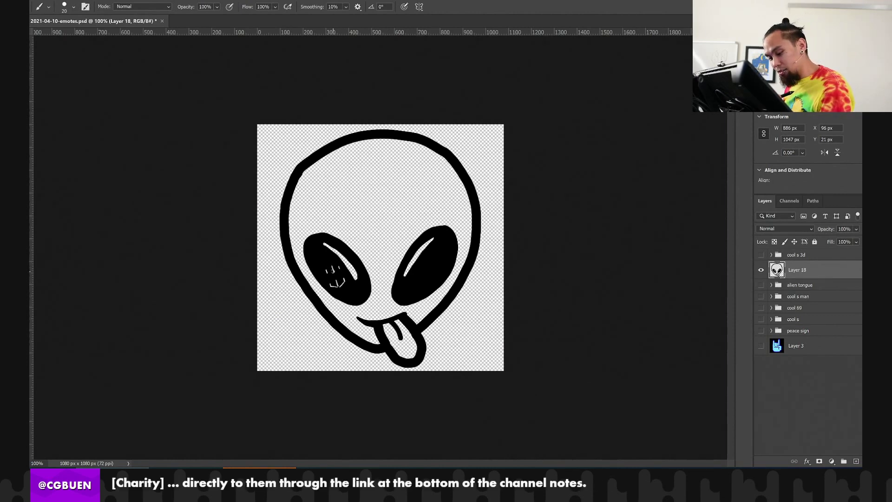
{"action": "key", "text": "ctrl+z"}
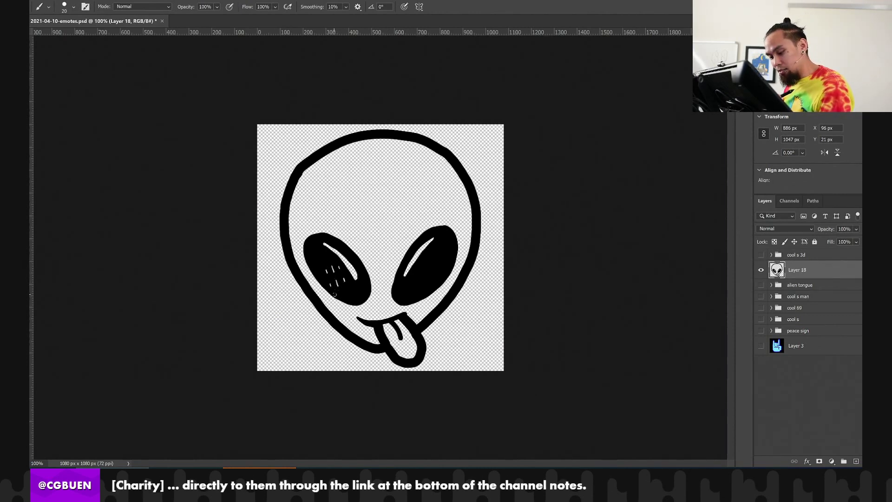
{"action": "left_click_drag", "start_coordinate": [337, 278], "coordinate": [337, 280]}
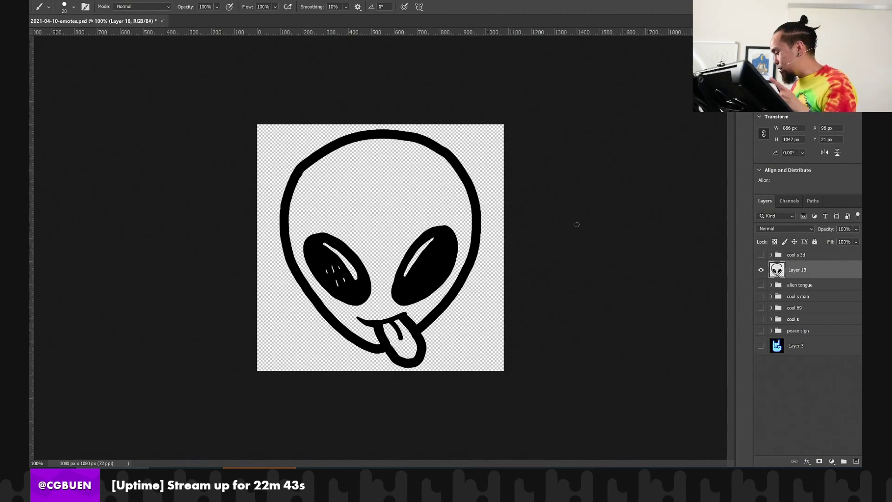
{"action": "left_click", "coordinate": [761, 320]}
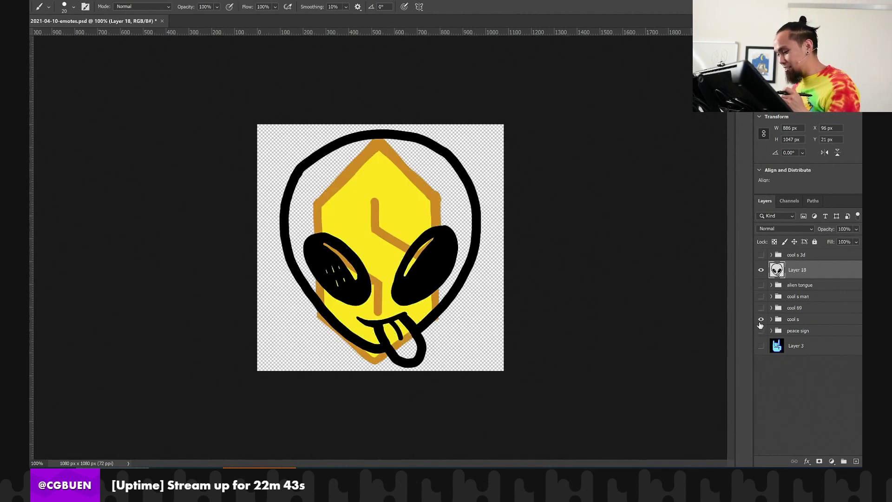
{"action": "left_click", "coordinate": [761, 320]}
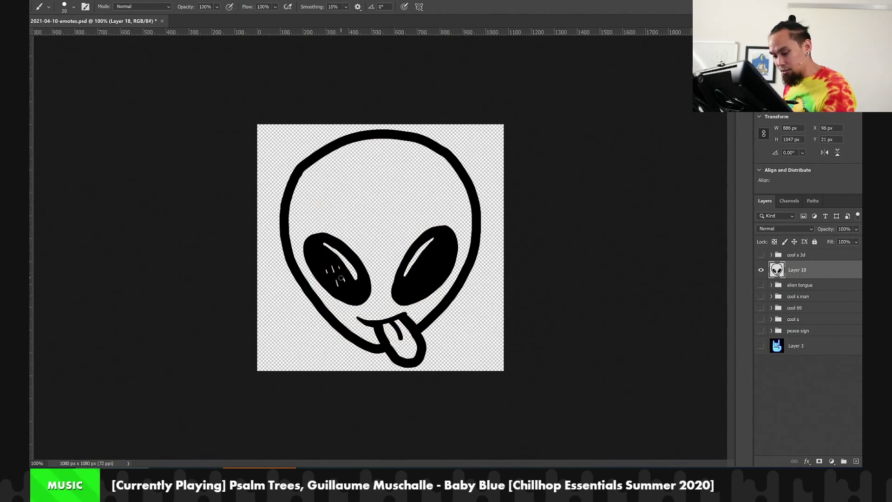
Join the guide strokes in the left eye into the diagonals and pointed top of the cool S
{"action": "left_click_drag", "start_coordinate": [334, 271], "coordinate": [344, 278]}
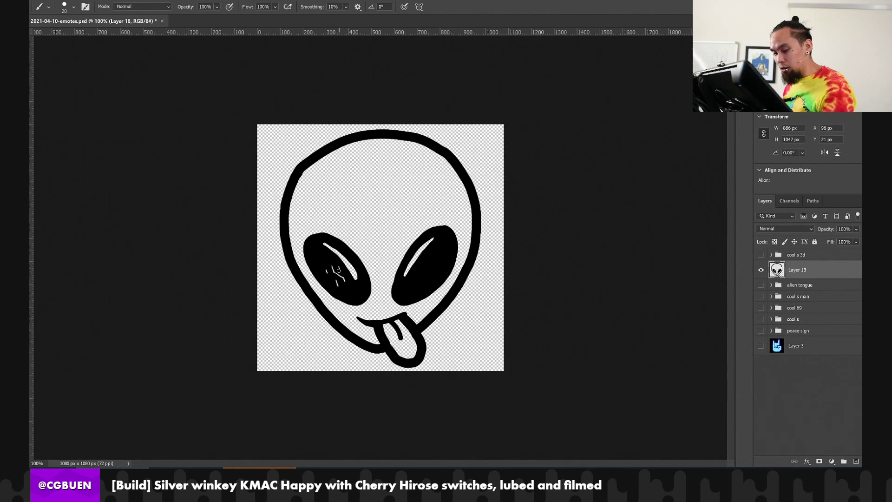
{"action": "left_click_drag", "start_coordinate": [339, 270], "coordinate": [331, 262]}
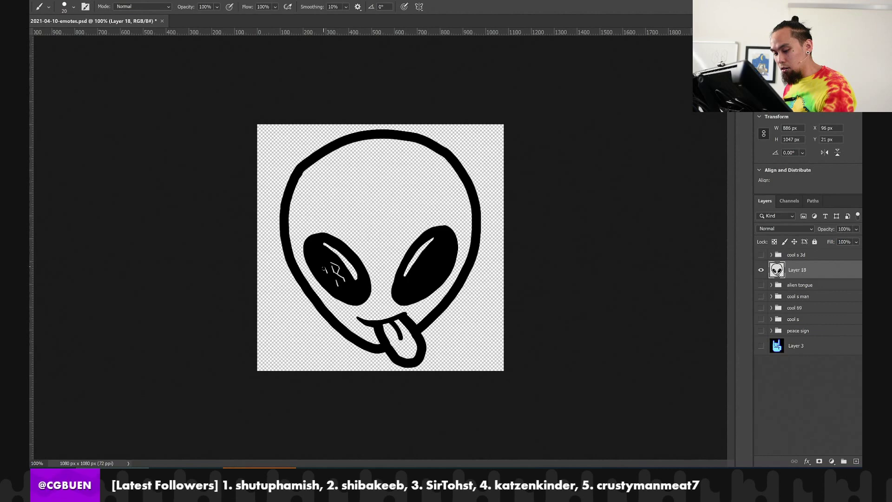
{"action": "key", "text": "ctrl+z"}
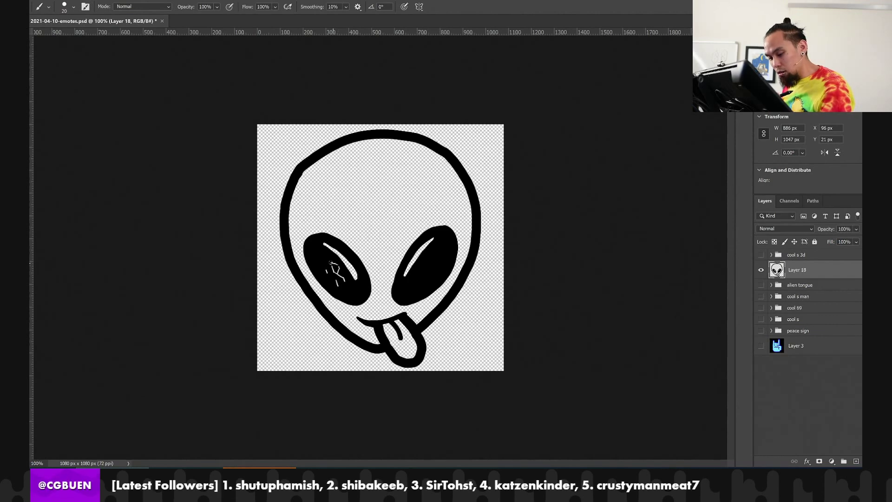
{"action": "mouse_move", "coordinate": [329, 262]}
{"action": "left_mouse_down"}
{"action": "mouse_move", "coordinate": [337, 274]}
{"action": "mouse_move", "coordinate": [326, 267]}
{"action": "mouse_move", "coordinate": [335, 263]}
{"action": "left_mouse_up"}
{"action": "key", "text": "ctrl+z"}
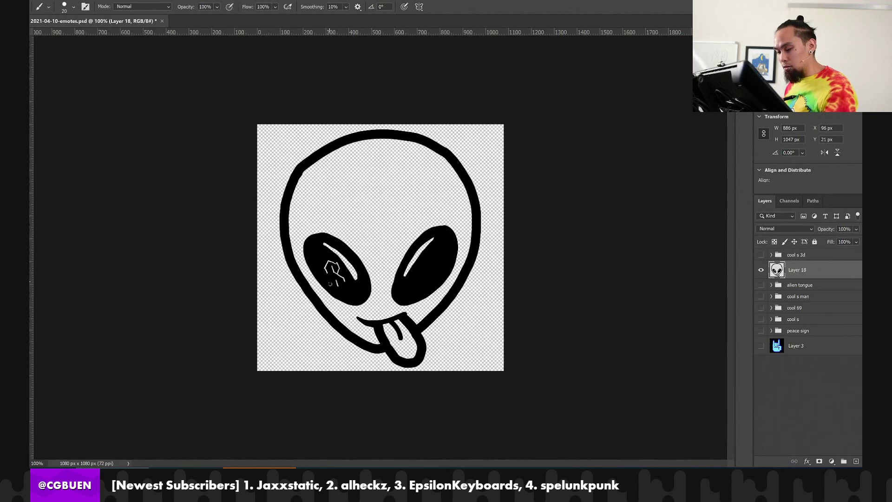
Examine the cool s, cool 69, cool s 3d and cool s man groups on their own, and restore the visibility of Layer 18
{"action": "left_click", "coordinate": [761, 270]}
{"action": "left_click", "coordinate": [761, 319]}
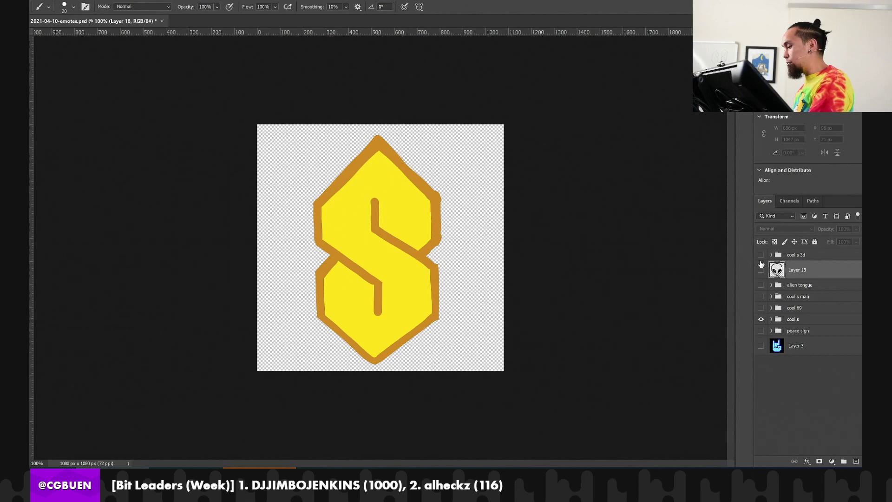
{"action": "left_click", "coordinate": [761, 320]}
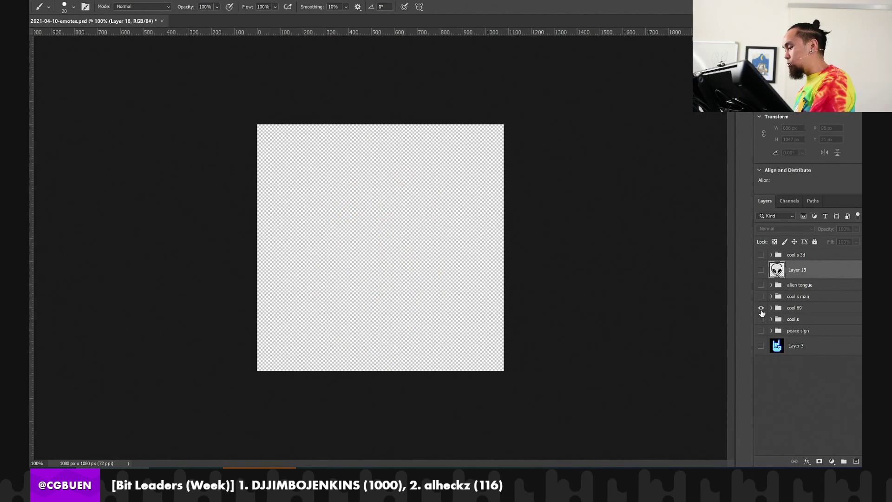
{"action": "left_click", "coordinate": [761, 307]}
{"action": "left_click", "coordinate": [761, 308]}
{"action": "left_click", "coordinate": [761, 255]}
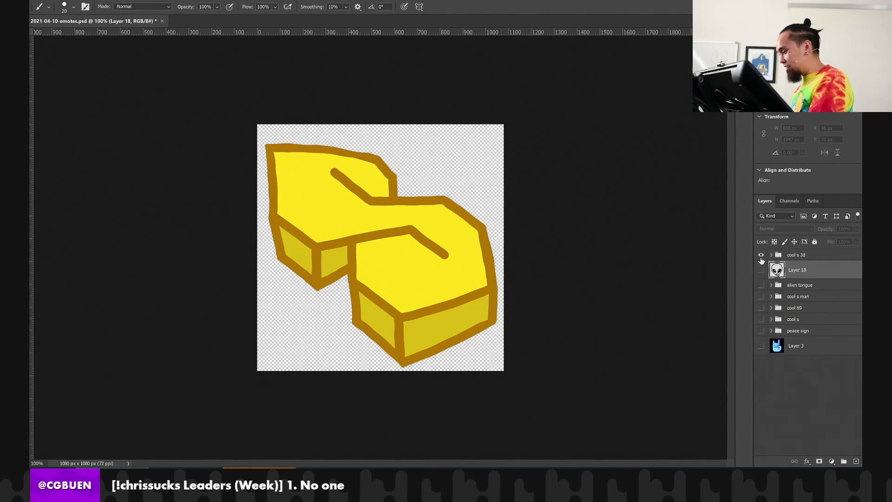
{"action": "left_click", "coordinate": [761, 255]}
{"action": "left_click", "coordinate": [761, 297]}
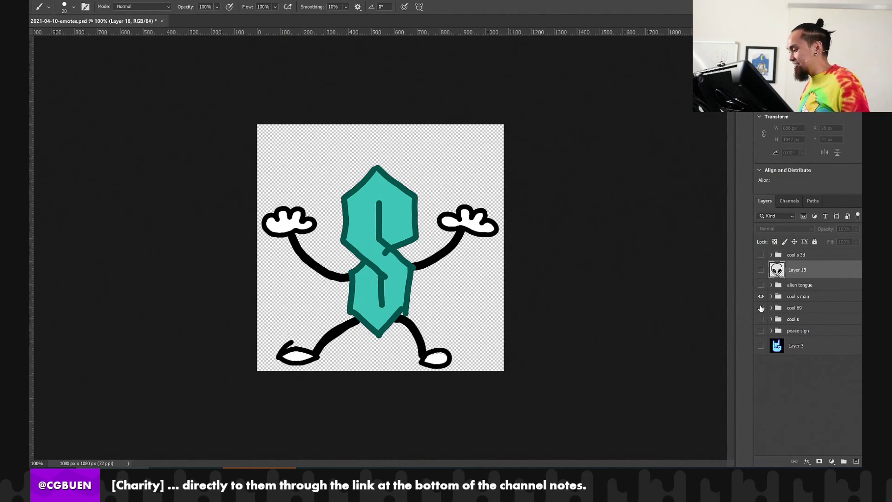
{"action": "left_click", "coordinate": [760, 296]}
{"action": "left_click", "coordinate": [760, 319]}
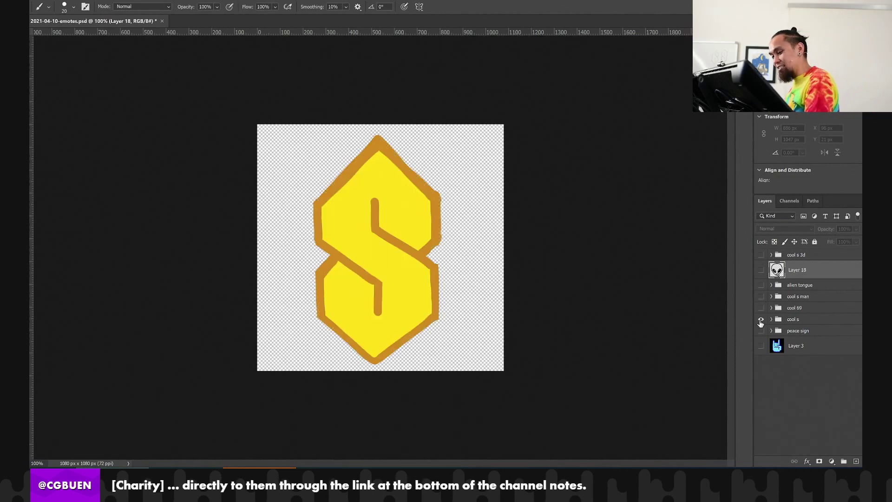
{"action": "left_click", "coordinate": [760, 319]}
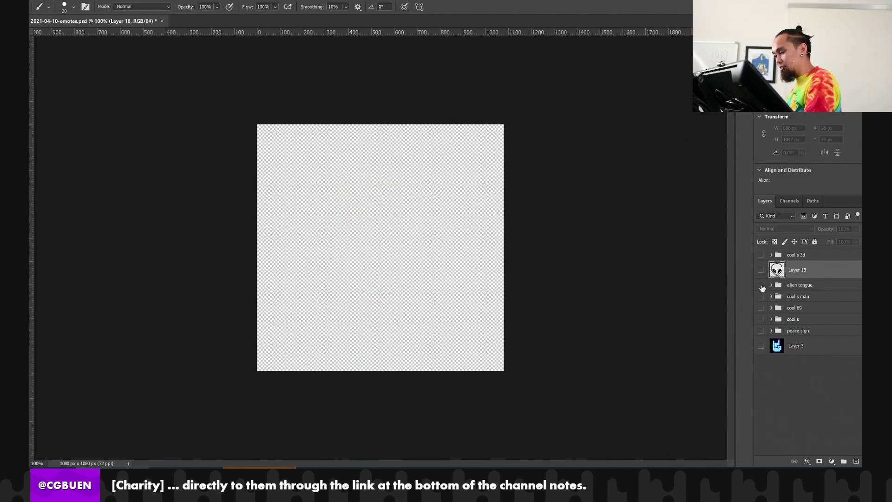
{"action": "left_click", "coordinate": [760, 270]}
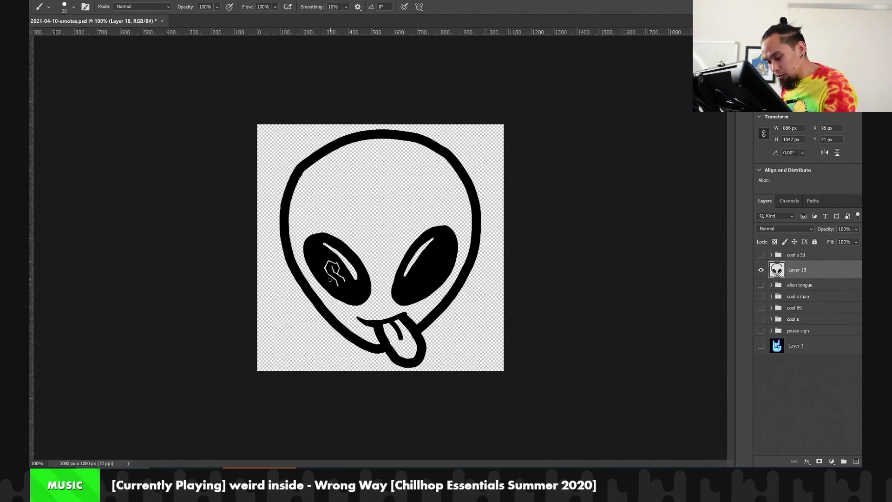
Close the lower half of the cool S in the left eye and draw a matching cool S in the right eye
{"action": "mouse_move", "coordinate": [346, 282]}
{"action": "left_mouse_down"}
{"action": "mouse_move", "coordinate": [342, 291]}
{"action": "mouse_move", "coordinate": [331, 284]}
{"action": "left_mouse_up"}
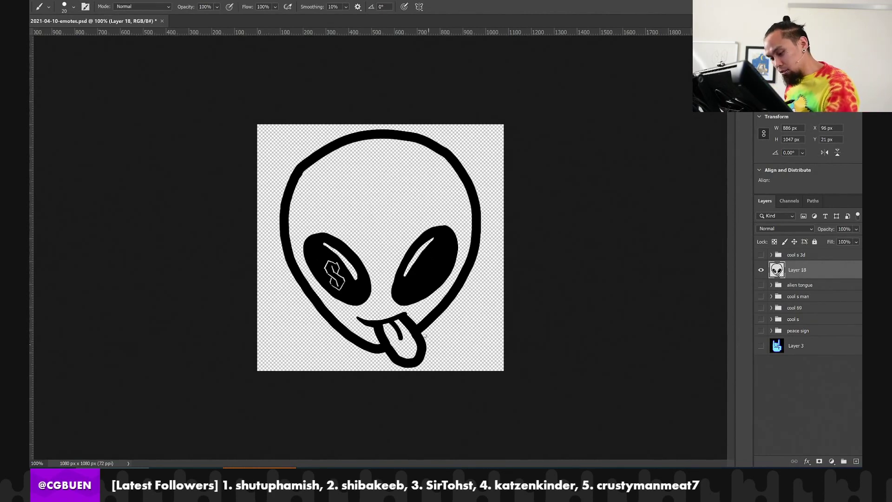
{"action": "mouse_move", "coordinate": [427, 267]}
{"action": "left_mouse_down"}
{"action": "mouse_move", "coordinate": [433, 274]}
{"action": "mouse_move", "coordinate": [419, 271]}
{"action": "mouse_move", "coordinate": [412, 282]}
{"action": "mouse_move", "coordinate": [426, 285]}
{"action": "left_mouse_up"}
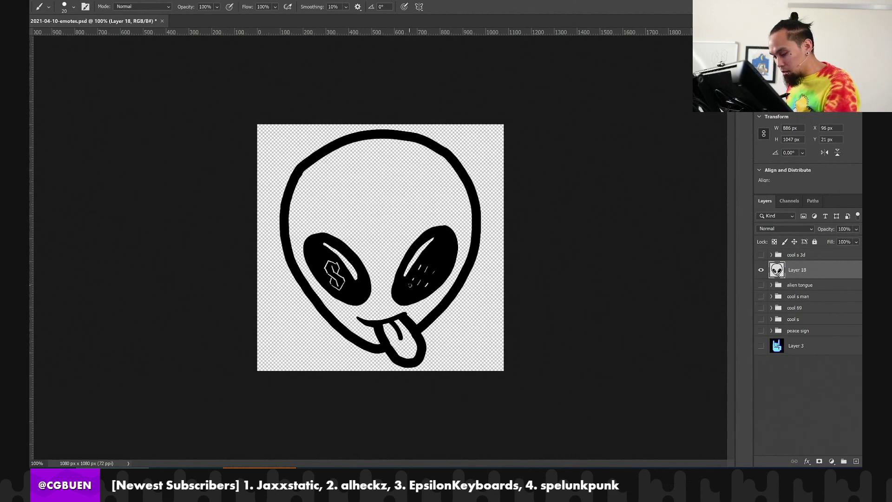
{"action": "mouse_move", "coordinate": [412, 287]}
{"action": "left_mouse_down"}
{"action": "mouse_move", "coordinate": [427, 288]}
{"action": "mouse_move", "coordinate": [412, 288]}
{"action": "mouse_move", "coordinate": [435, 273]}
{"action": "mouse_move", "coordinate": [429, 261]}
{"action": "mouse_move", "coordinate": [430, 280]}
{"action": "left_mouse_up"}
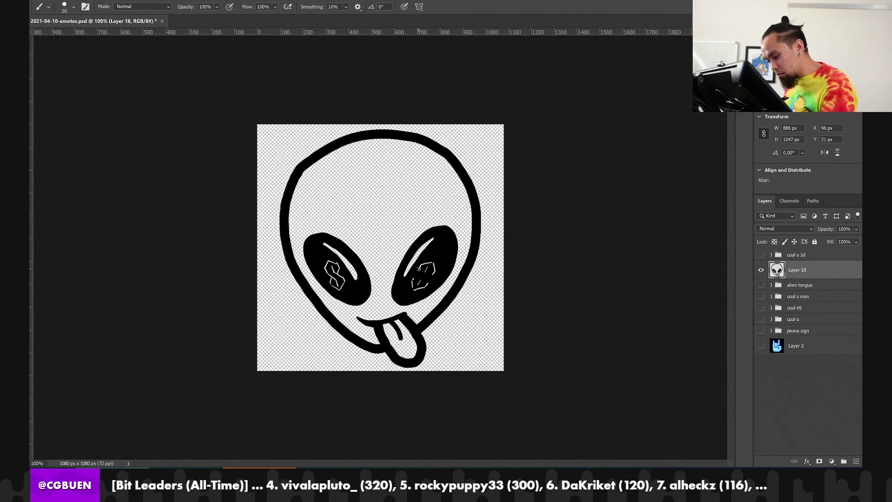
{"action": "left_click_drag", "start_coordinate": [418, 268], "coordinate": [420, 278]}
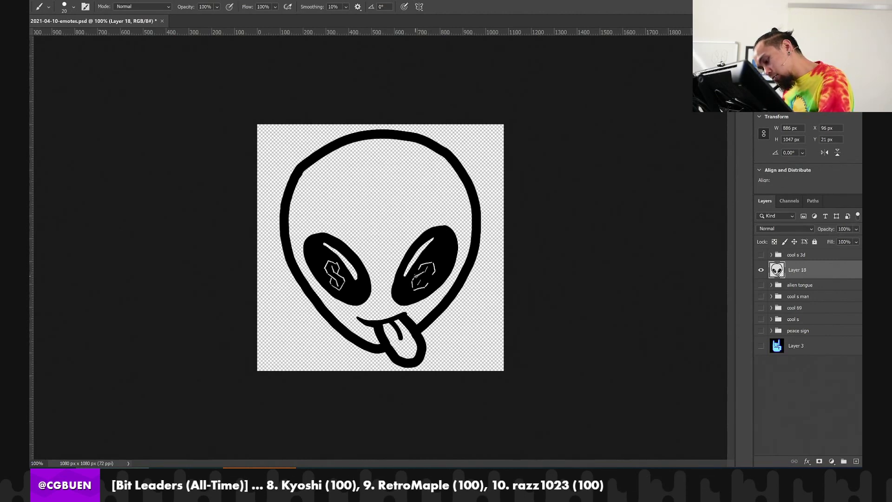
{"action": "mouse_move", "coordinate": [418, 278]}
{"action": "left_mouse_down"}
{"action": "mouse_move", "coordinate": [431, 274]}
{"action": "mouse_move", "coordinate": [420, 280]}
{"action": "mouse_move", "coordinate": [429, 283]}
{"action": "left_mouse_up"}
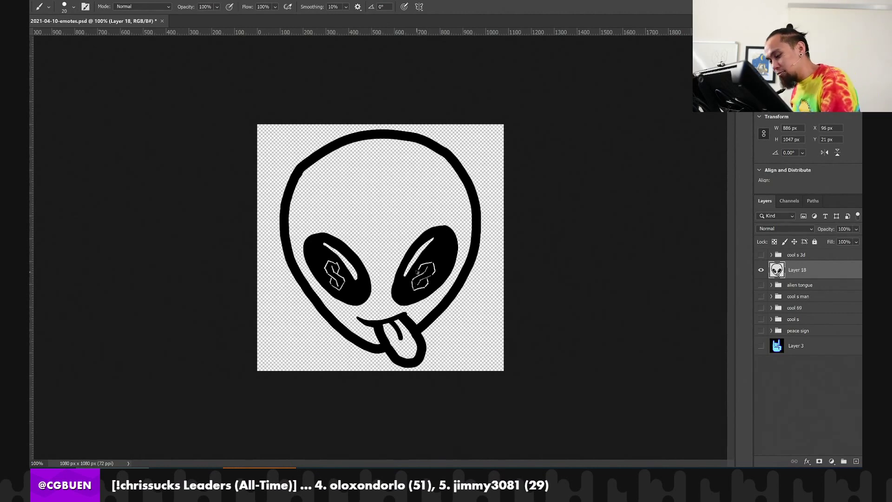
{"action": "left_click_drag", "start_coordinate": [418, 269], "coordinate": [420, 275]}
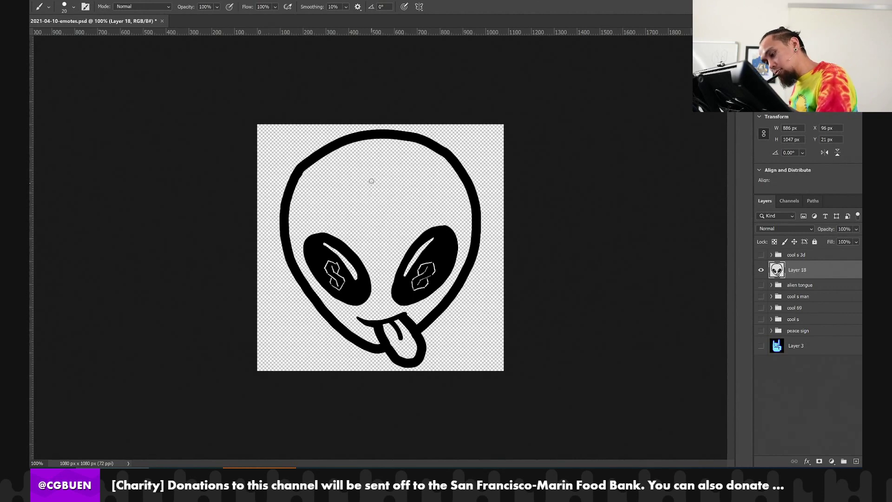
Draw the upright strokes and the pointed upper and lower outlines of a large cool S on the alien's forehead with a 20 px brush
{"action": "left_click_drag", "start_coordinate": [371, 181], "coordinate": [372, 201]}
{"action": "key", "text": "ctrl+z"}
{"action": "key", "text": "ctrl+z"}
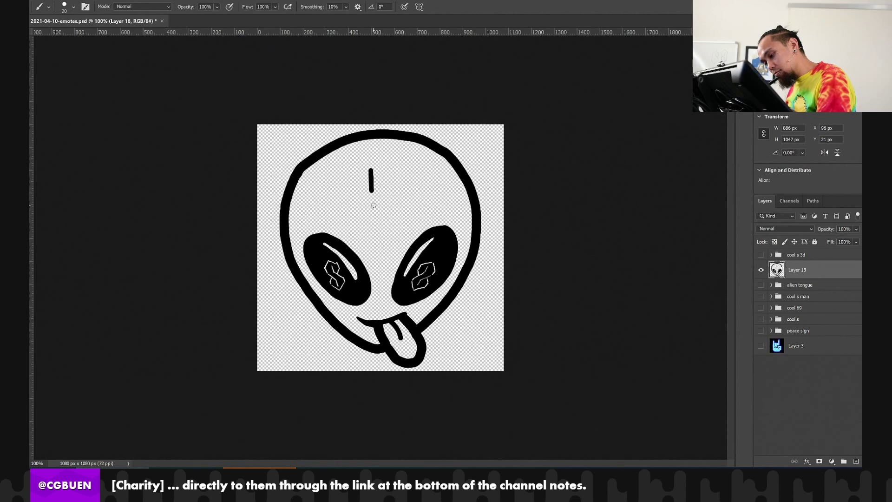
{"action": "left_click_drag", "start_coordinate": [374, 204], "coordinate": [377, 226]}
{"action": "left_click_drag", "start_coordinate": [351, 170], "coordinate": [353, 190]}
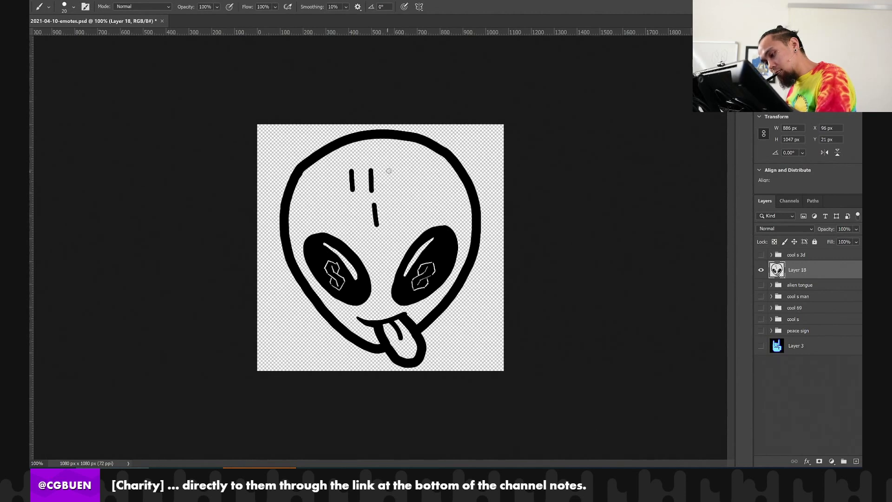
{"action": "mouse_move", "coordinate": [394, 166]}
{"action": "left_mouse_down"}
{"action": "mouse_move", "coordinate": [397, 187]}
{"action": "mouse_move", "coordinate": [395, 165]}
{"action": "mouse_move", "coordinate": [373, 154]}
{"action": "mouse_move", "coordinate": [351, 174]}
{"action": "left_mouse_up"}
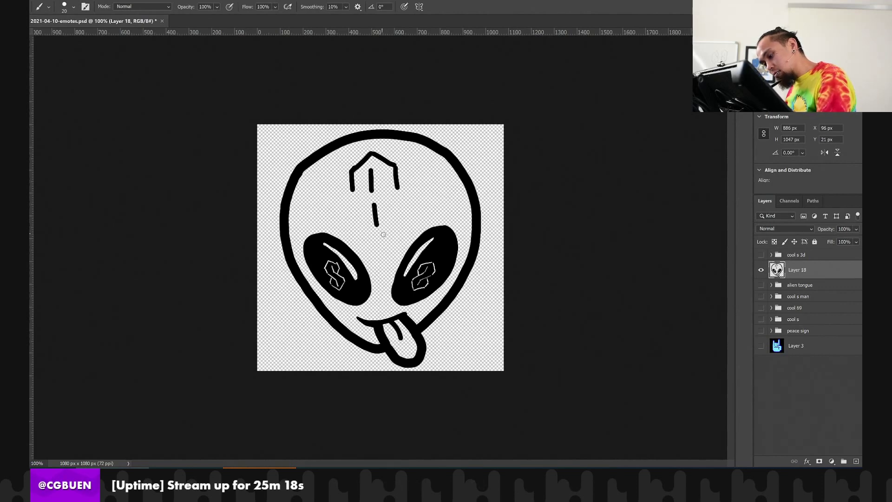
{"action": "mouse_move", "coordinate": [397, 205]}
{"action": "left_mouse_down"}
{"action": "mouse_move", "coordinate": [398, 219]}
{"action": "mouse_move", "coordinate": [355, 227]}
{"action": "mouse_move", "coordinate": [379, 245]}
{"action": "left_mouse_up"}
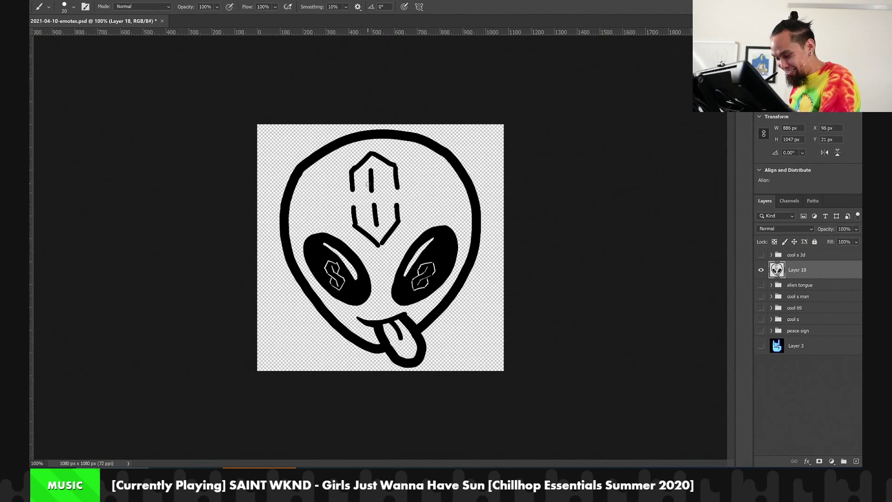
Join the upper and lower halves of the forehead cool S with diagonal strokes across its middle
{"action": "left_click_drag", "start_coordinate": [371, 189], "coordinate": [398, 206]}
{"action": "key", "text": "ctrl+z"}
{"action": "key", "text": "ctrl+z"}
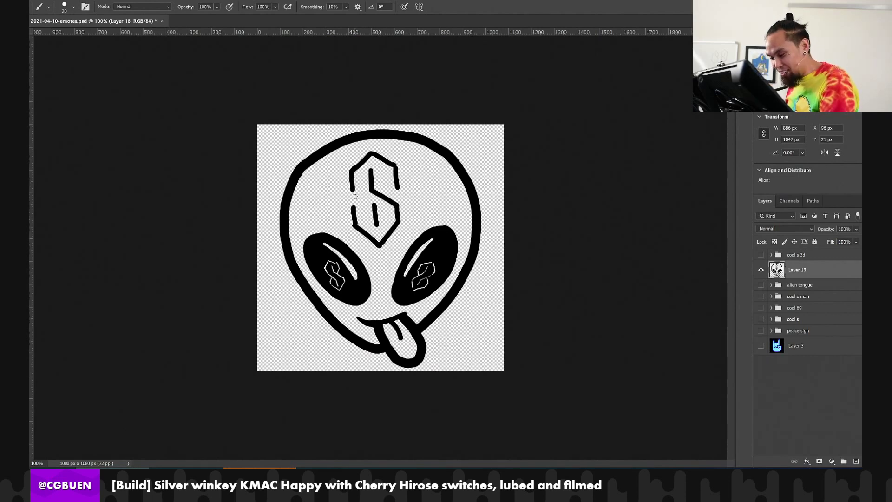
{"action": "left_click_drag", "start_coordinate": [351, 189], "coordinate": [373, 203]}
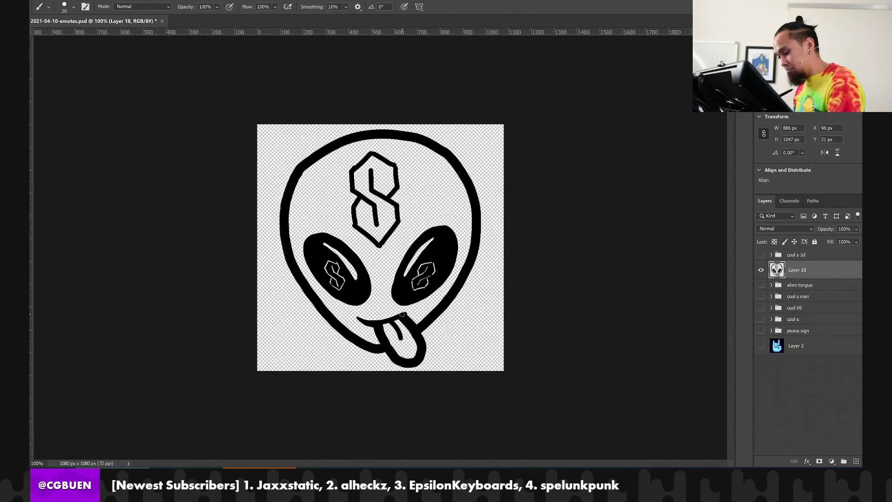
Reduce the brush to 7 px and extend the tip of the smile line above the tongue
{"action": "key", "text": "bracketleft"}
{"action": "key", "text": "bracketleft"}
{"action": "key", "text": "bracketleft"}
{"action": "key", "text": "bracketleft"}
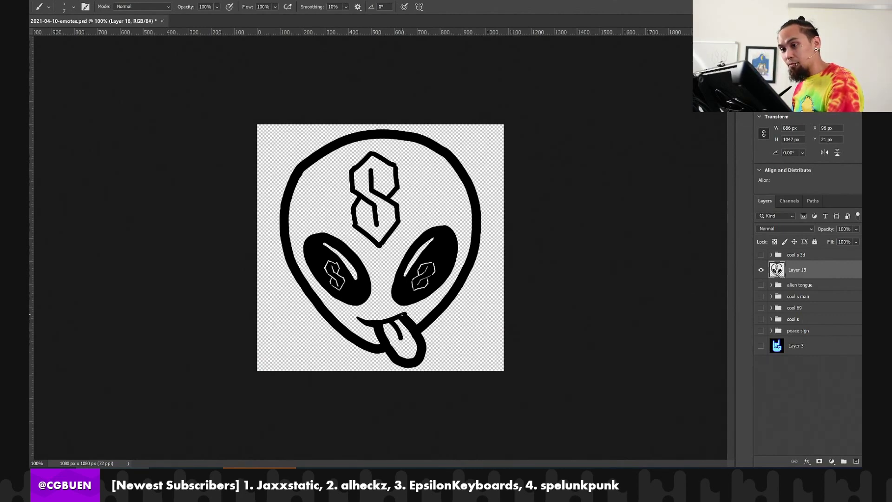
{"action": "key", "text": "bracketleft"}
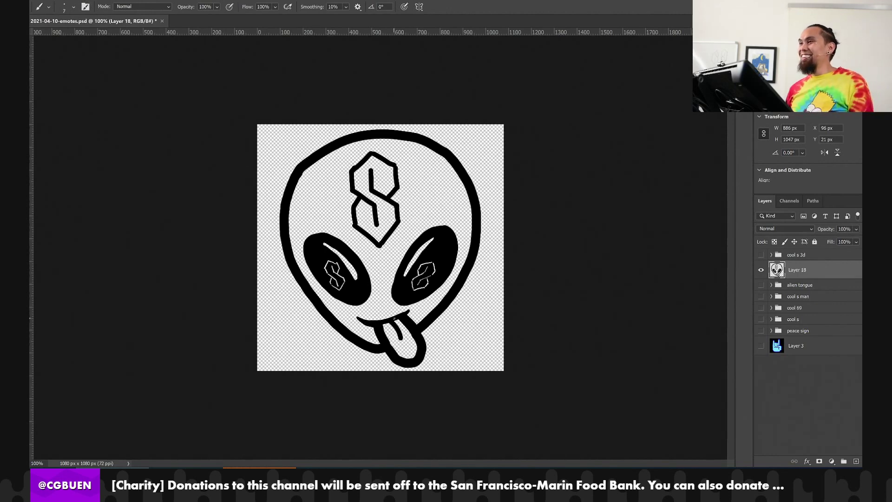
Examine how the whole alien drawing reads at very small emote sizes, and return to 100% view
{"action": "key", "text": "z"}
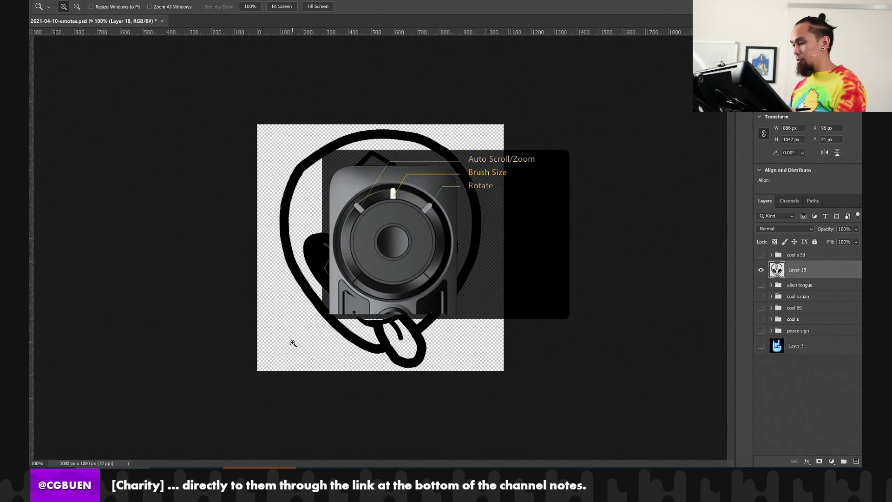
{"action": "scroll", "coordinate": [293, 343], "scroll_direction": "down", "scroll_amount": 1}
{"action": "scroll", "coordinate": [293, 343], "scroll_direction": "down", "scroll_amount": 5}
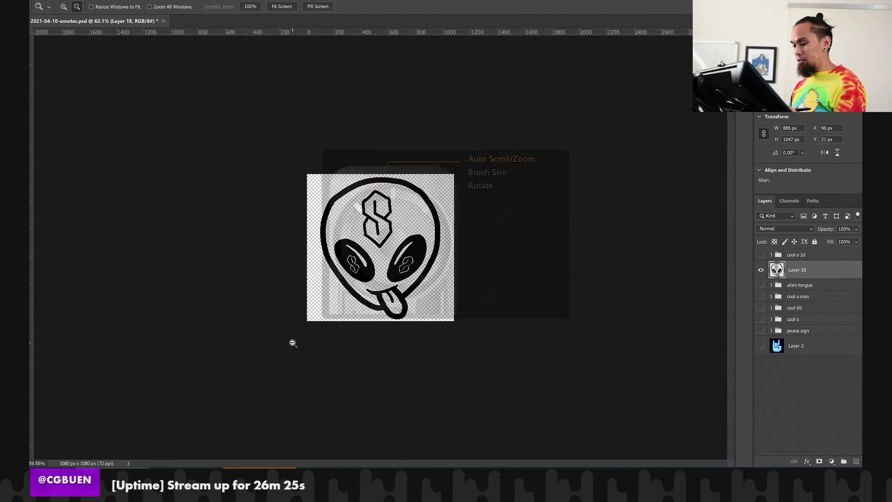
{"action": "scroll", "coordinate": [293, 343], "scroll_direction": "down", "scroll_amount": 4}
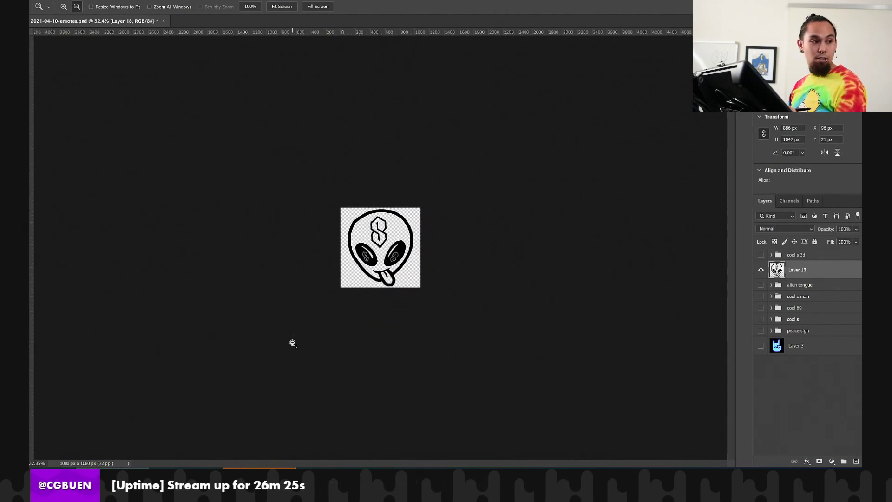
{"action": "scroll", "coordinate": [294, 343], "scroll_direction": "down", "scroll_amount": 4}
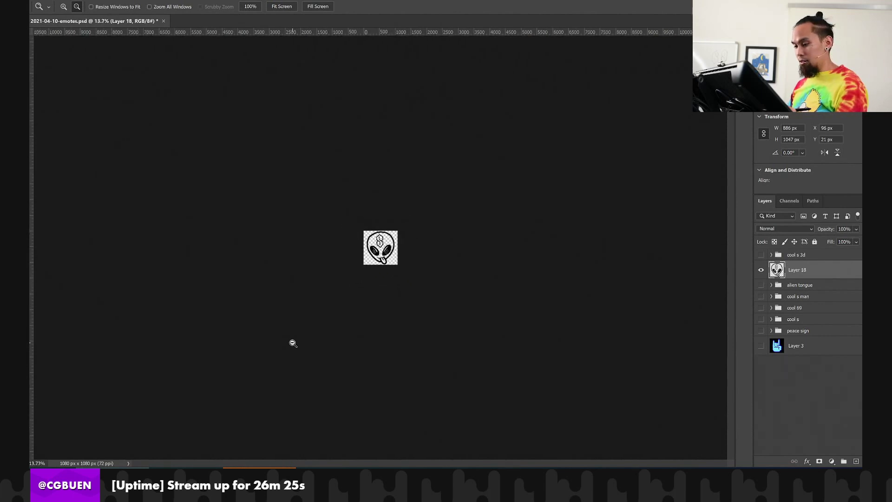
{"action": "scroll", "coordinate": [293, 343], "scroll_direction": "down", "scroll_amount": 1}
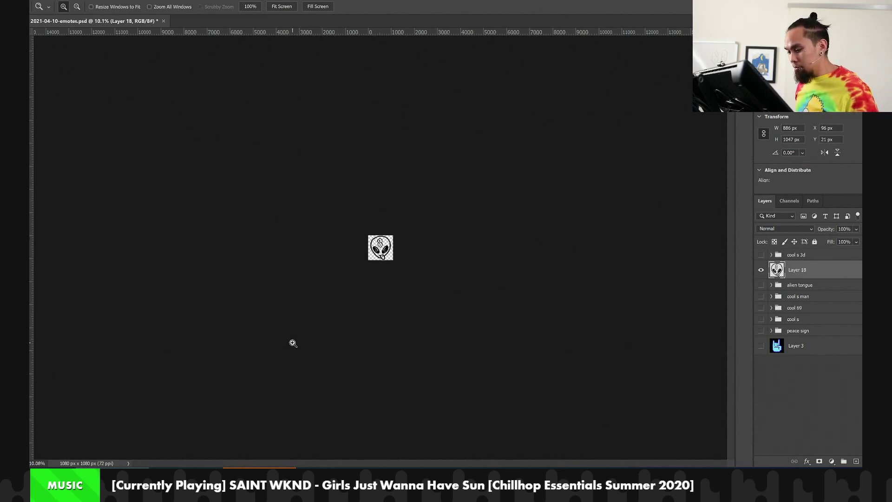
{"action": "scroll", "coordinate": [293, 343], "scroll_direction": "down", "scroll_amount": 2}
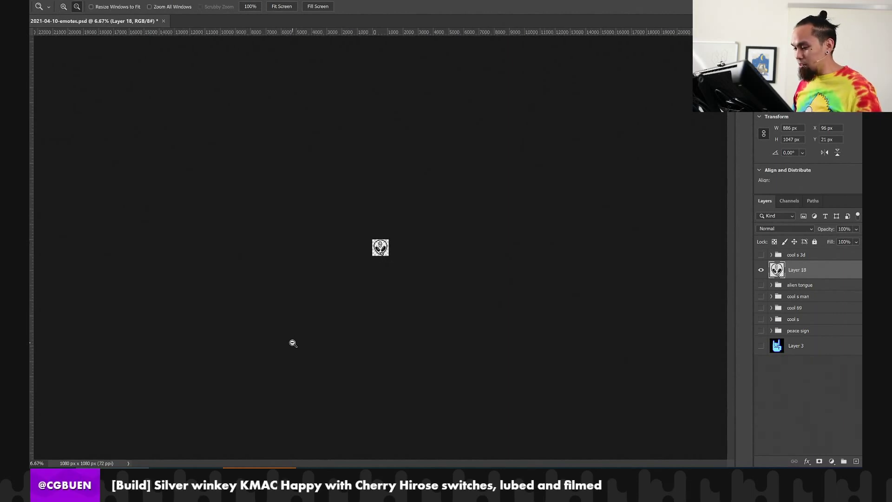
{"action": "scroll", "coordinate": [293, 343], "scroll_direction": "down", "scroll_amount": 1}
{"action": "scroll", "coordinate": [293, 343], "scroll_direction": "up", "scroll_amount": 3}
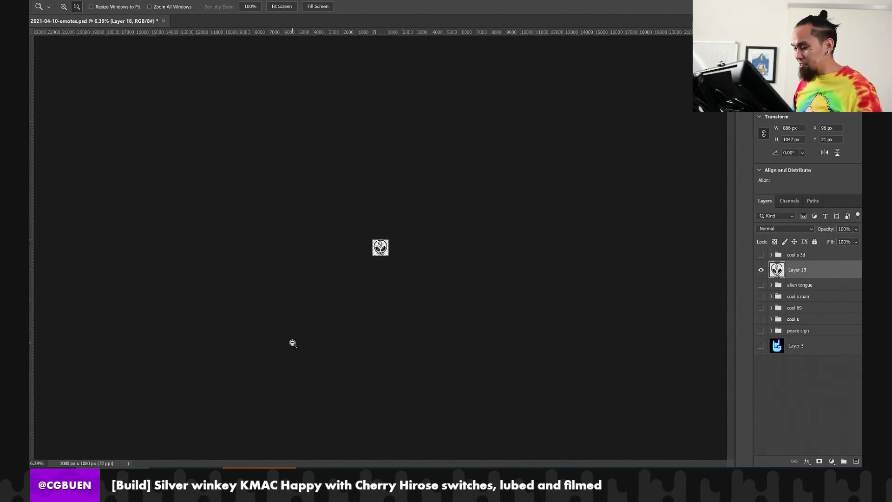
{"action": "scroll", "coordinate": [293, 343], "scroll_direction": "up", "scroll_amount": 8}
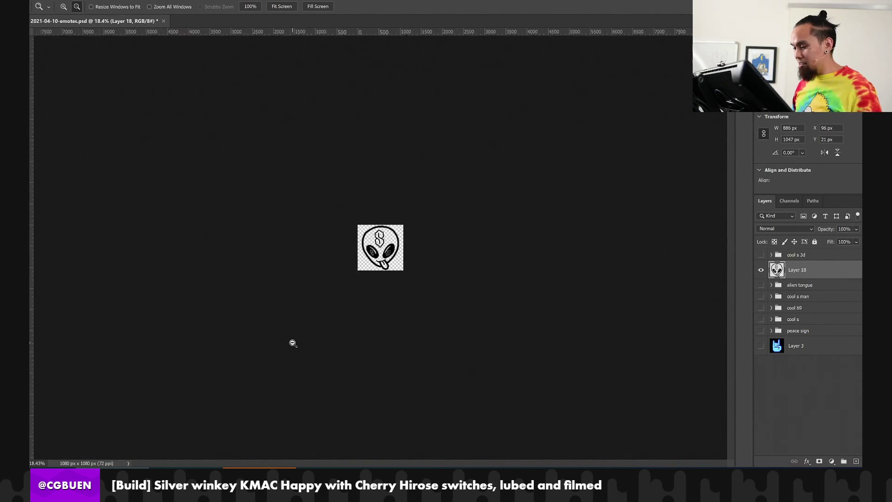
{"action": "scroll", "coordinate": [293, 342], "scroll_direction": "up", "scroll_amount": 1}
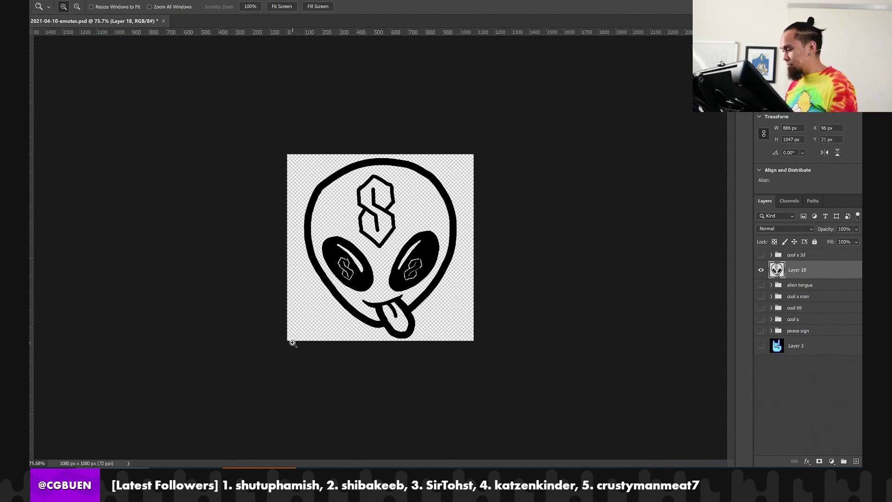
{"action": "scroll", "coordinate": [293, 343], "scroll_direction": "up", "scroll_amount": 1}
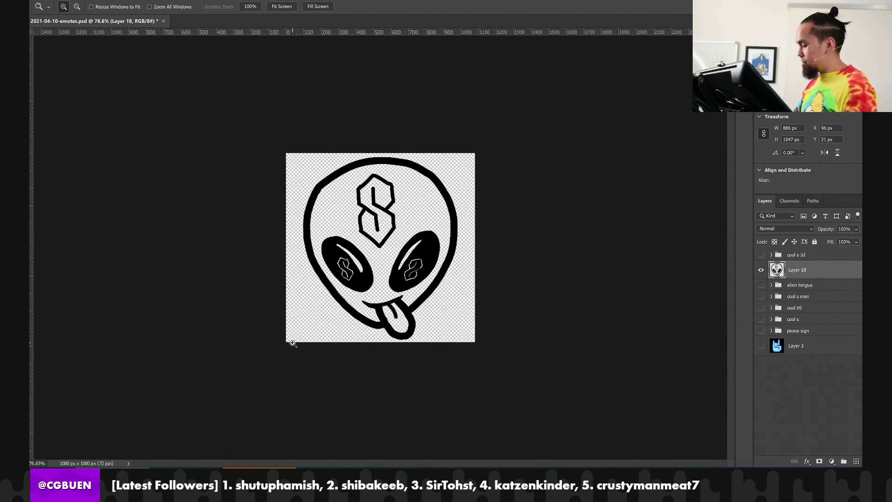
{"action": "left_click", "coordinate": [323, 309]}
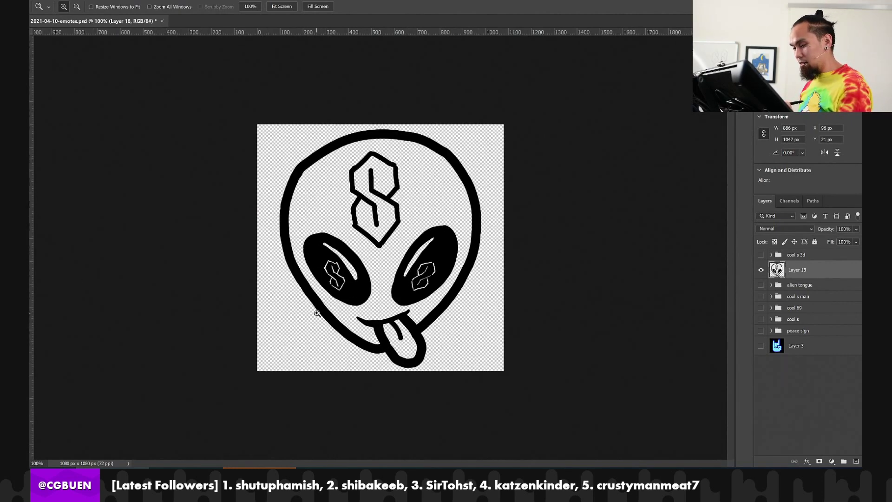
Paint over the cool S in both eyes with black using a 10 px brush, keeping the eye highlights
{"action": "key", "text": "b"}
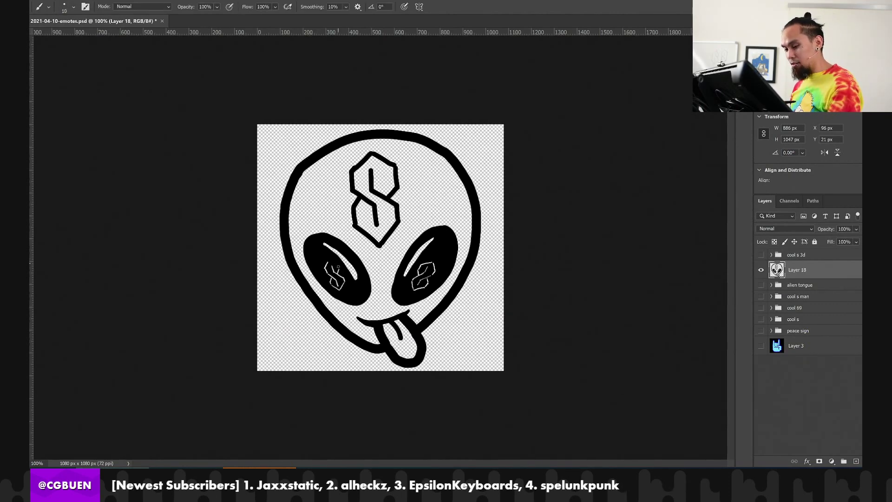
{"action": "left_click_drag", "start_coordinate": [331, 271], "coordinate": [346, 292]}
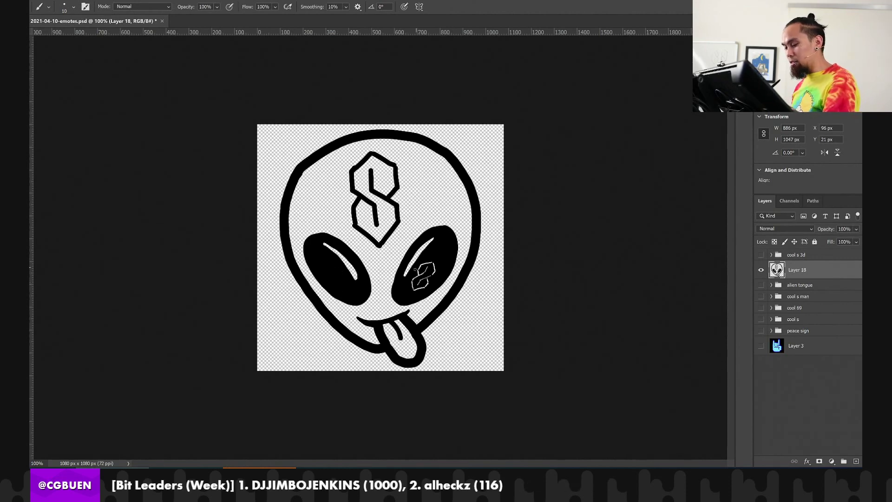
{"action": "mouse_move", "coordinate": [419, 273]}
{"action": "left_mouse_down"}
{"action": "mouse_move", "coordinate": [424, 263]}
{"action": "mouse_move", "coordinate": [421, 290]}
{"action": "left_mouse_up"}
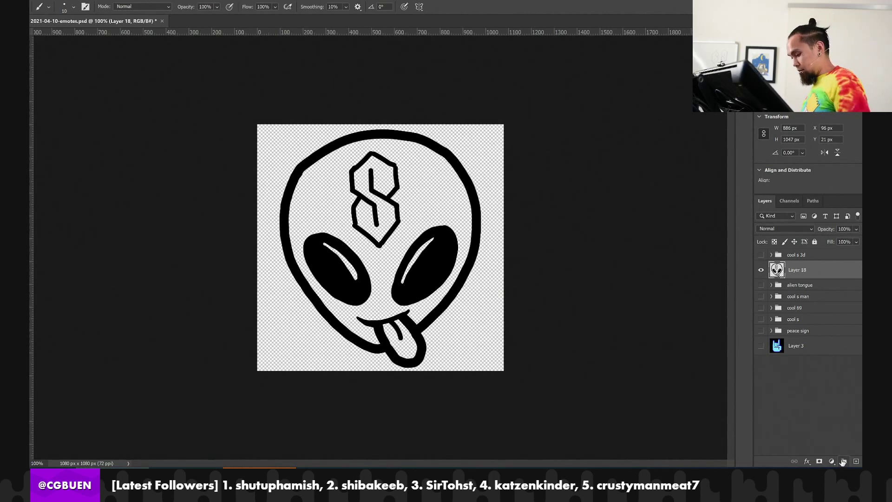
Put Layer 18 into a new group and add an empty layer beneath the line art inside it
{"action": "key", "text": "ctrl+g"}
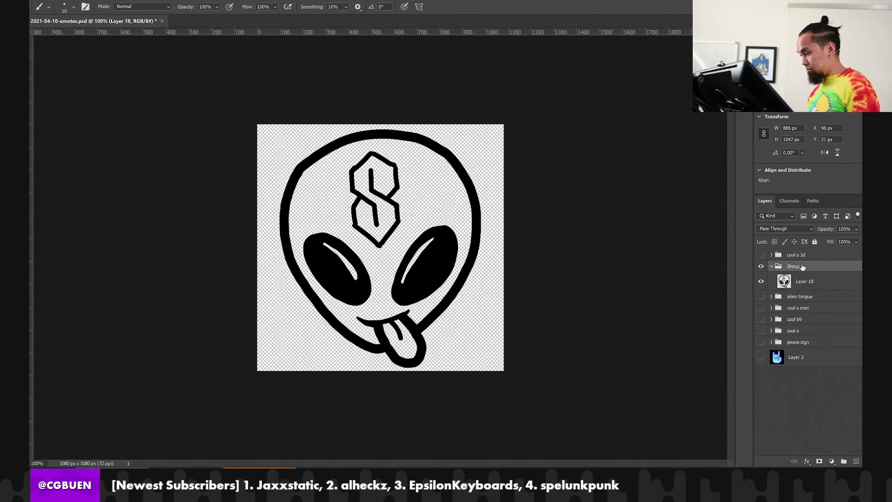
{"action": "left_click_drag", "start_coordinate": [811, 284], "coordinate": [817, 271]}
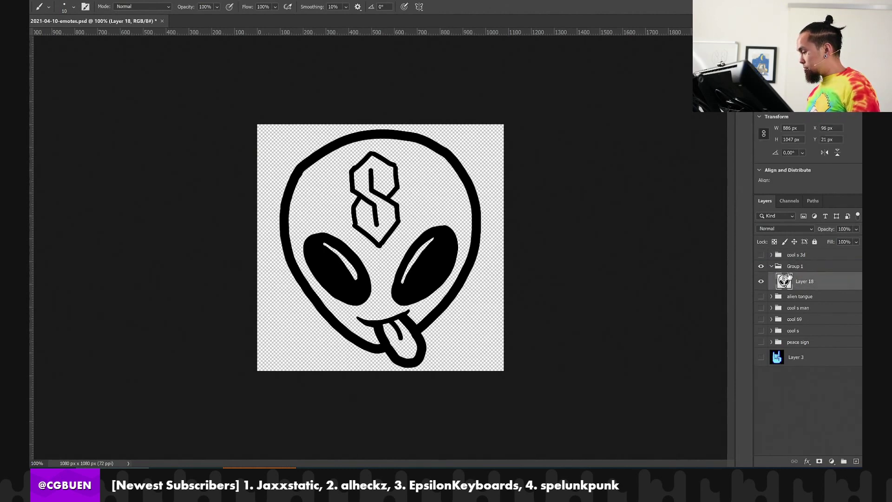
{"action": "left_click", "coordinate": [856, 461]}
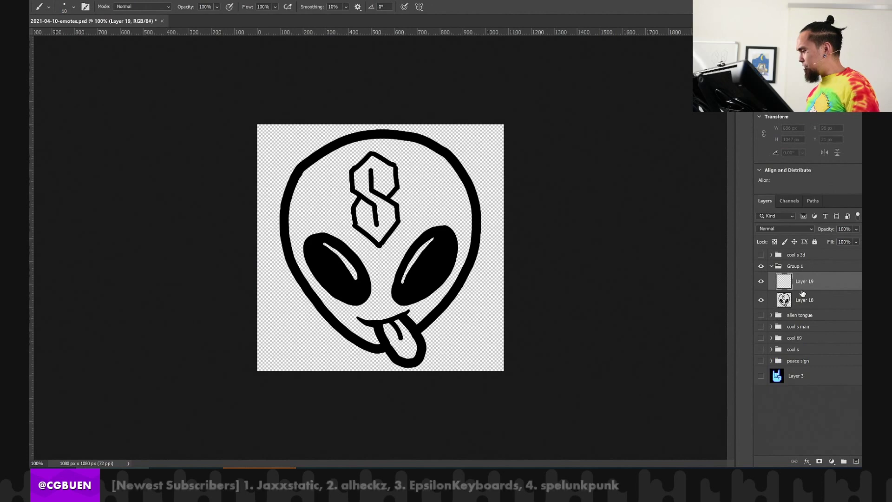
{"action": "left_click_drag", "start_coordinate": [800, 282], "coordinate": [803, 303]}
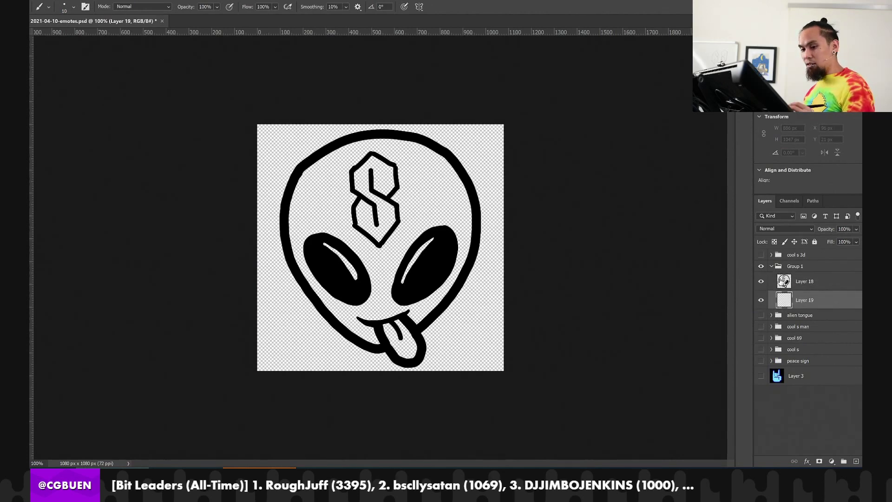
Set the foreground colour to the bright lime green 8cee0d
{"action": "key", "text": "i"}
{"action": "left_click_drag", "start_coordinate": [666, 307], "coordinate": [666, 296]}
{"action": "mouse_move", "coordinate": [625, 229]}
{"action": "left_mouse_down"}
{"action": "mouse_move", "coordinate": [618, 221]}
{"action": "mouse_move", "coordinate": [606, 256]}
{"action": "mouse_move", "coordinate": [655, 240]}
{"action": "mouse_move", "coordinate": [656, 209]}
{"action": "mouse_move", "coordinate": [651, 222]}
{"action": "mouse_move", "coordinate": [649, 215]}
{"action": "left_mouse_up"}
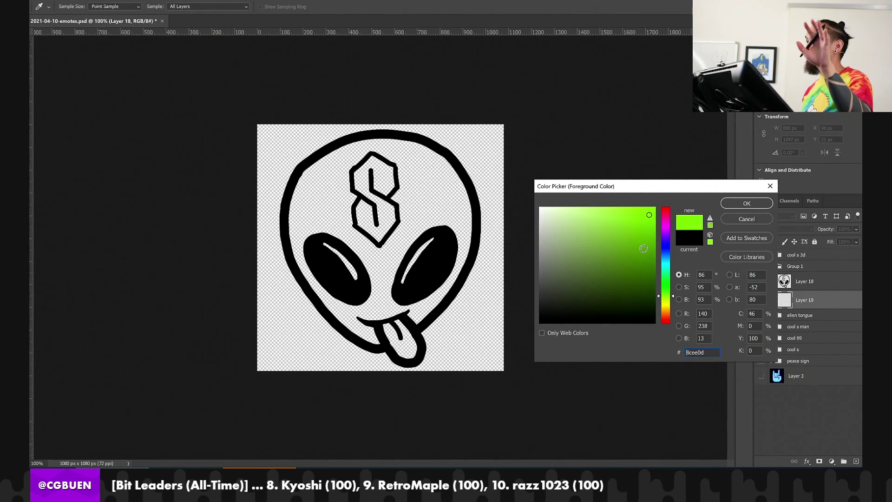
{"action": "left_click", "coordinate": [735, 204]}
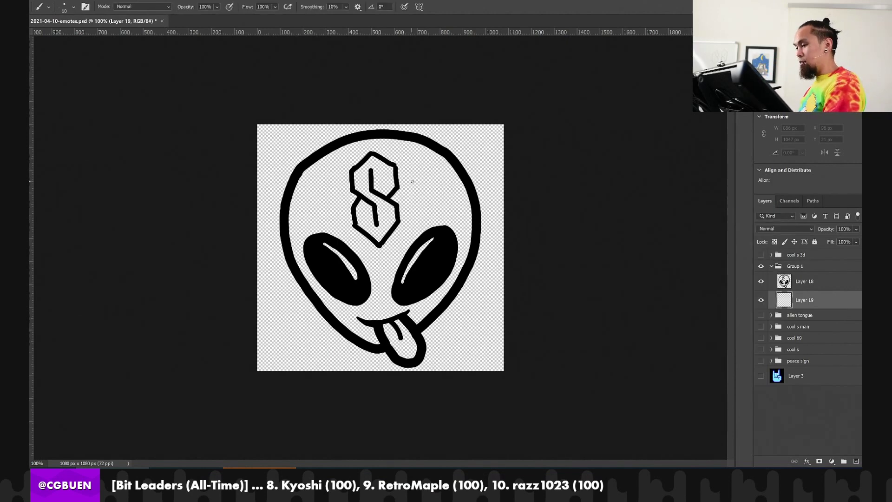
Paint the alien's whole head green on Layer 19 with a 150 px brush, leaving the tongue uncoloured
{"action": "key", "text": "]"}
{"action": "key", "text": "]"}
{"action": "key", "text": "]"}
{"action": "key", "text": "]"}
{"action": "key", "text": "]"}
{"action": "key", "text": "]"}
{"action": "key", "text": "]"}
{"action": "mouse_move", "coordinate": [418, 176]}
{"action": "left_mouse_down"}
{"action": "mouse_move", "coordinate": [434, 193]}
{"action": "mouse_move", "coordinate": [419, 171]}
{"action": "mouse_move", "coordinate": [389, 157]}
{"action": "mouse_move", "coordinate": [419, 181]}
{"action": "mouse_move", "coordinate": [432, 174]}
{"action": "mouse_move", "coordinate": [413, 156]}
{"action": "mouse_move", "coordinate": [447, 185]}
{"action": "mouse_move", "coordinate": [420, 159]}
{"action": "mouse_move", "coordinate": [457, 200]}
{"action": "mouse_move", "coordinate": [460, 239]}
{"action": "mouse_move", "coordinate": [447, 266]}
{"action": "left_mouse_up"}
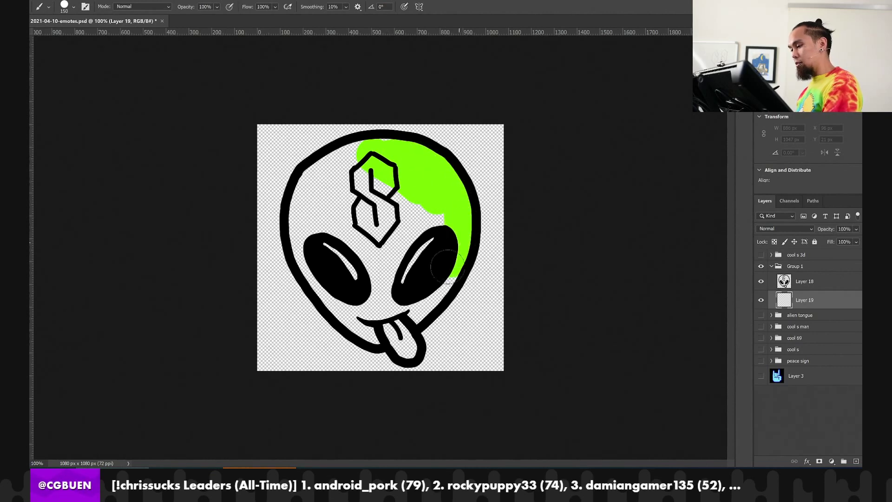
{"action": "left_click", "coordinate": [415, 253]}
{"action": "mouse_move", "coordinate": [418, 223]}
{"action": "left_mouse_down"}
{"action": "mouse_move", "coordinate": [344, 156]}
{"action": "mouse_move", "coordinate": [392, 157]}
{"action": "left_mouse_up"}
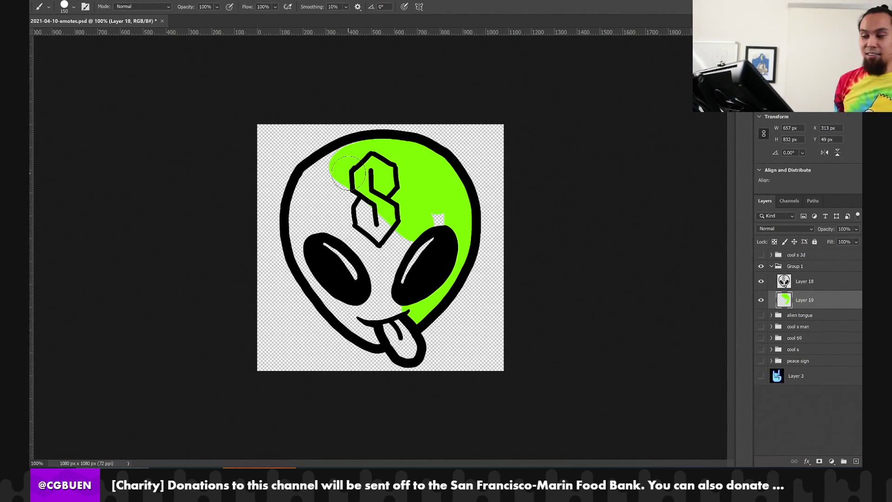
{"action": "mouse_move", "coordinate": [419, 201]}
{"action": "left_mouse_down"}
{"action": "mouse_move", "coordinate": [440, 215]}
{"action": "mouse_move", "coordinate": [384, 278]}
{"action": "mouse_move", "coordinate": [416, 247]}
{"action": "mouse_move", "coordinate": [408, 286]}
{"action": "mouse_move", "coordinate": [364, 311]}
{"action": "mouse_move", "coordinate": [370, 334]}
{"action": "mouse_move", "coordinate": [323, 251]}
{"action": "mouse_move", "coordinate": [337, 299]}
{"action": "mouse_move", "coordinate": [300, 208]}
{"action": "mouse_move", "coordinate": [329, 167]}
{"action": "mouse_move", "coordinate": [353, 156]}
{"action": "mouse_move", "coordinate": [381, 190]}
{"action": "mouse_move", "coordinate": [362, 271]}
{"action": "mouse_move", "coordinate": [350, 197]}
{"action": "mouse_move", "coordinate": [330, 189]}
{"action": "mouse_move", "coordinate": [330, 245]}
{"action": "left_mouse_up"}
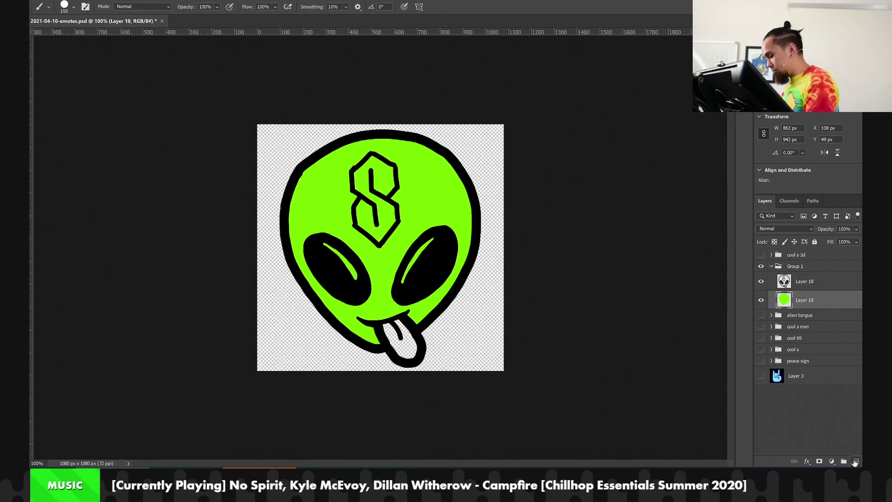
Add a new layer above the green fill and paint the highlights in both eyes white with a 60 px brush
{"action": "left_click", "coordinate": [855, 462]}
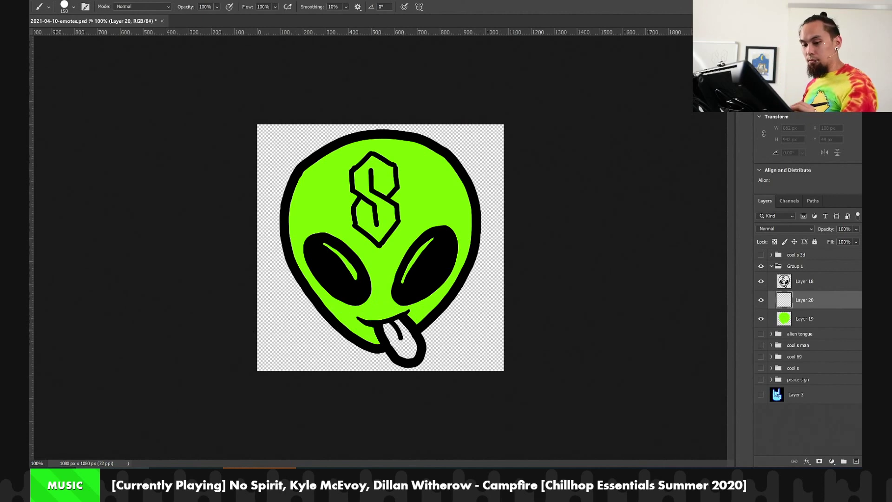
{"action": "key", "text": "bracketleft"}
{"action": "key", "text": "bracketleft"}
{"action": "key", "text": "bracketleft"}
{"action": "key", "text": "bracketleft"}
{"action": "key", "text": "bracketleft"}
{"action": "key", "text": "bracketleft"}
{"action": "key", "text": "bracketleft"}
{"action": "key", "text": "bracketleft"}
{"action": "key", "text": "bracketleft"}
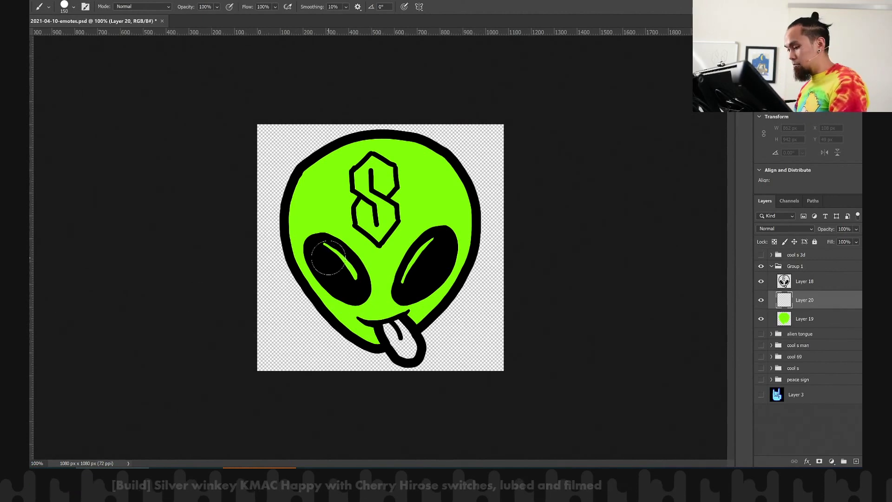
{"action": "key", "text": "bracketright"}
{"action": "key", "text": "bracketright"}
{"action": "key", "text": "bracketright"}
{"action": "key", "text": "bracketright"}
{"action": "left_click_drag", "start_coordinate": [324, 244], "coordinate": [357, 280]}
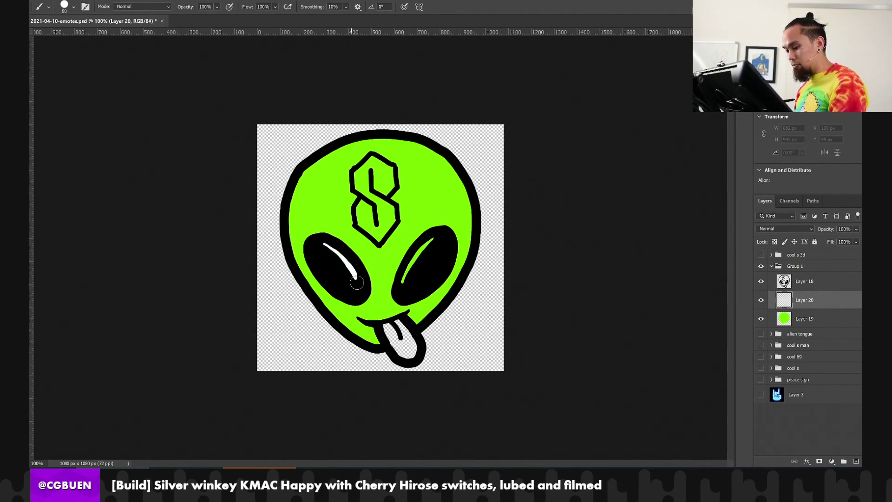
{"action": "left_click_drag", "start_coordinate": [433, 239], "coordinate": [403, 280]}
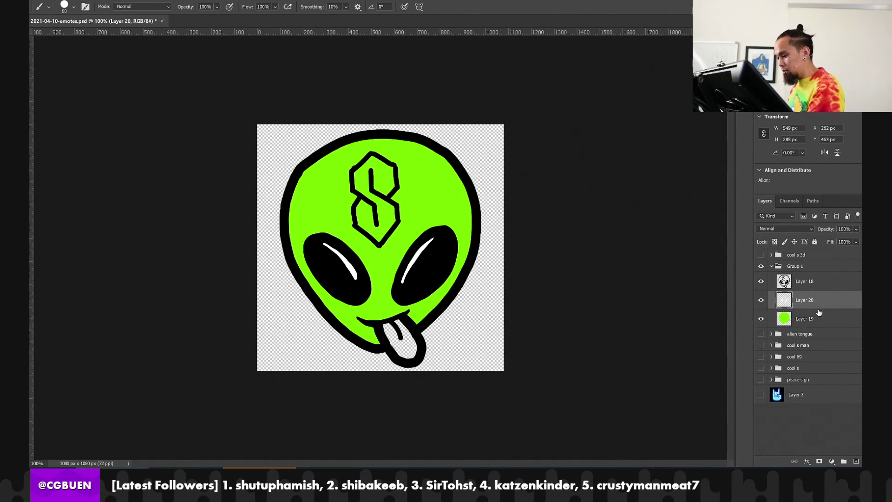
Add a solid colour fill layer in bright green 0cfd00 above Layer 19 and delete Layer 19
{"action": "left_click", "coordinate": [801, 323]}
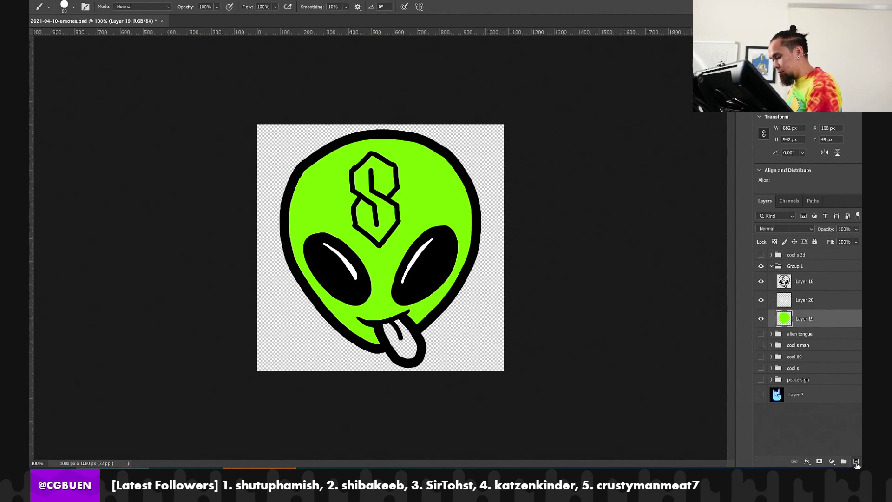
{"action": "left_click", "coordinate": [832, 460]}
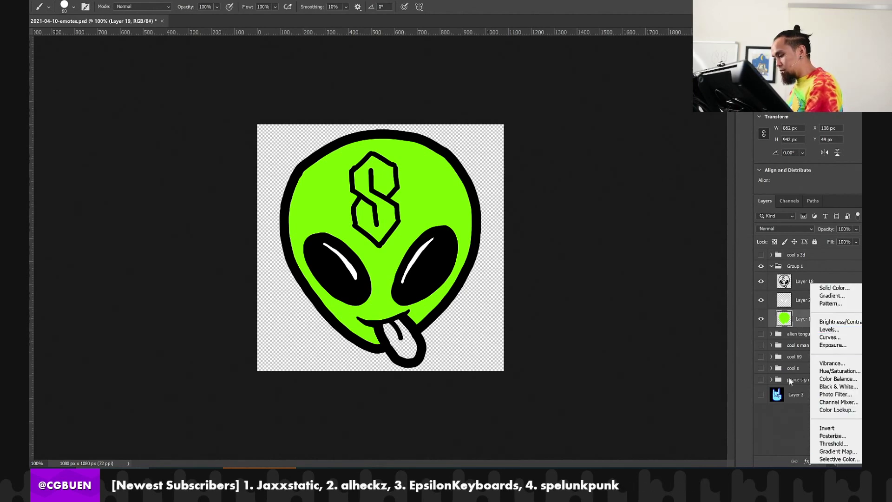
{"action": "left_click", "coordinate": [834, 288]}
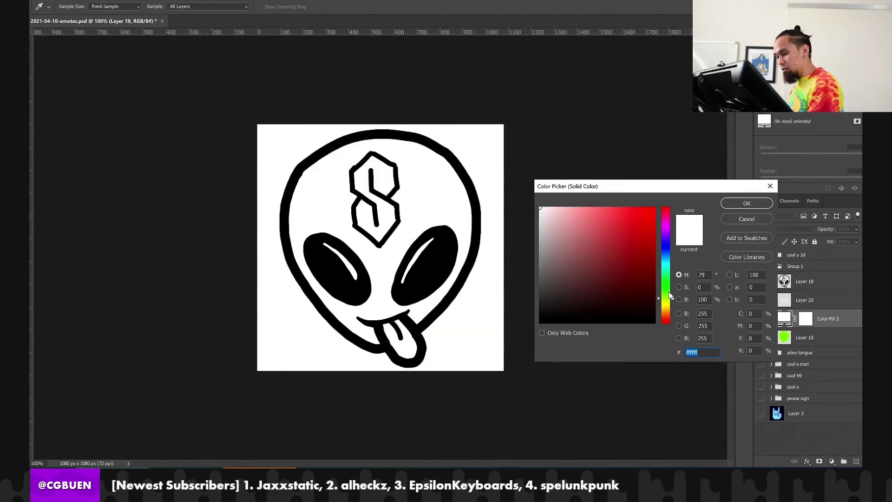
{"action": "left_click_drag", "start_coordinate": [666, 298], "coordinate": [665, 286]}
{"action": "left_click_drag", "start_coordinate": [617, 245], "coordinate": [649, 211]}
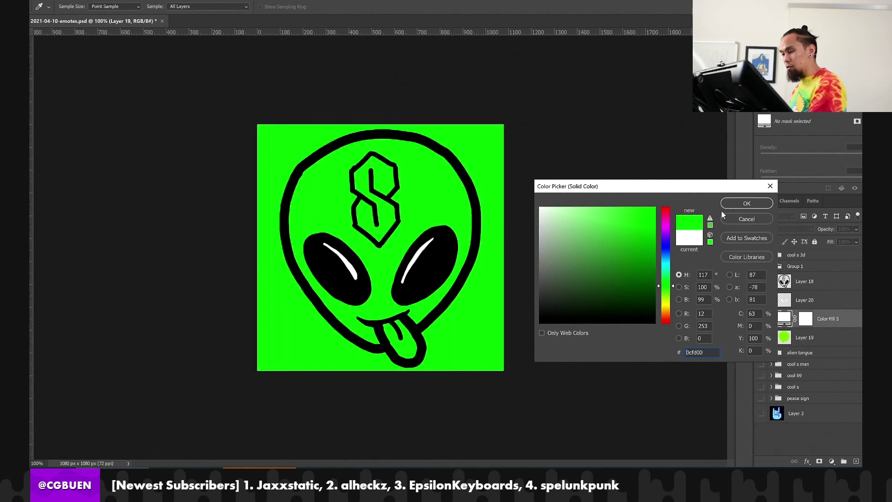
{"action": "left_click", "coordinate": [733, 205]}
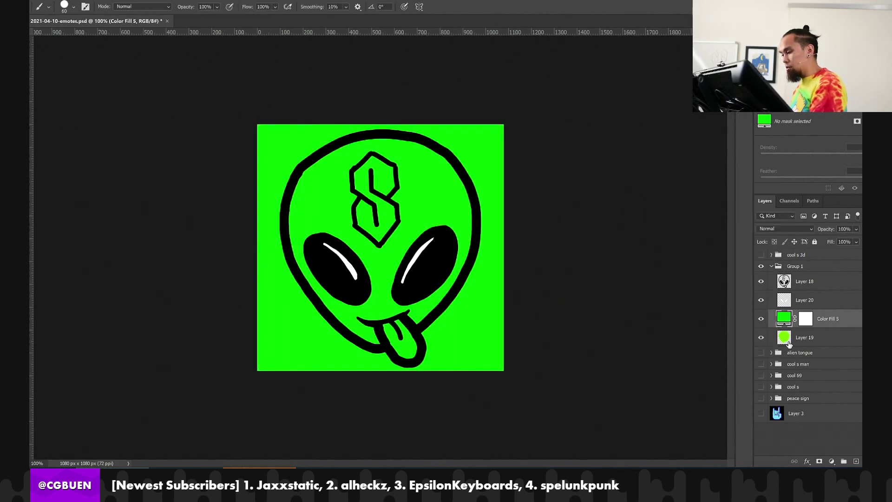
{"action": "left_click_drag", "start_coordinate": [798, 341], "coordinate": [856, 461]}
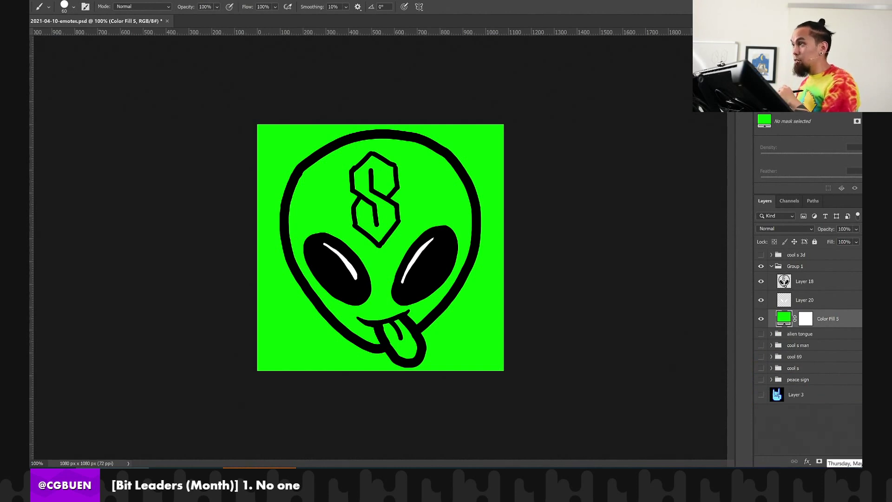
Mask the green fill with a 60 px brush, hiding everything outside the head outline and over the tongue
{"action": "left_click", "coordinate": [805, 319]}
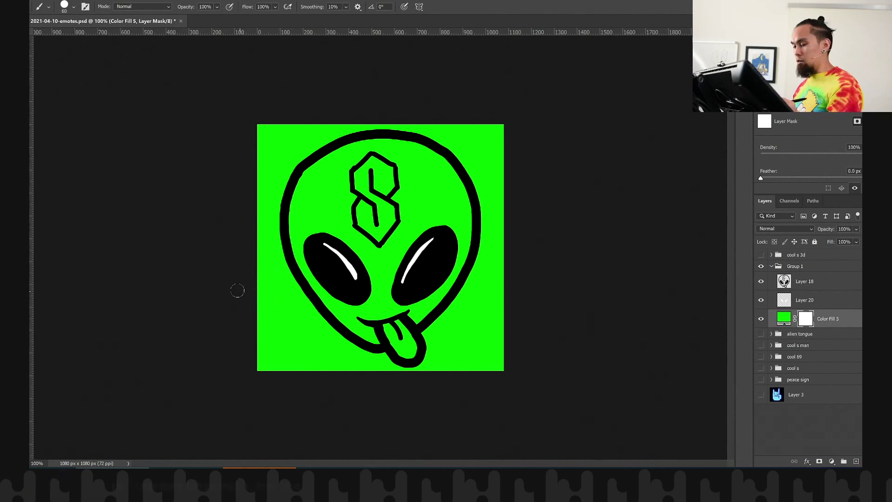
{"action": "mouse_move", "coordinate": [268, 261]}
{"action": "left_mouse_down"}
{"action": "mouse_move", "coordinate": [296, 317]}
{"action": "mouse_move", "coordinate": [270, 255]}
{"action": "mouse_move", "coordinate": [310, 324]}
{"action": "mouse_move", "coordinate": [284, 273]}
{"action": "mouse_move", "coordinate": [334, 342]}
{"action": "mouse_move", "coordinate": [392, 366]}
{"action": "mouse_move", "coordinate": [343, 357]}
{"action": "mouse_move", "coordinate": [258, 306]}
{"action": "mouse_move", "coordinate": [276, 338]}
{"action": "mouse_move", "coordinate": [248, 334]}
{"action": "mouse_move", "coordinate": [249, 348]}
{"action": "mouse_move", "coordinate": [265, 364]}
{"action": "left_mouse_up"}
{"action": "mouse_move", "coordinate": [269, 279]}
{"action": "left_mouse_down"}
{"action": "mouse_move", "coordinate": [262, 208]}
{"action": "mouse_move", "coordinate": [259, 324]}
{"action": "mouse_move", "coordinate": [263, 126]}
{"action": "mouse_move", "coordinate": [258, 180]}
{"action": "mouse_move", "coordinate": [269, 122]}
{"action": "mouse_move", "coordinate": [277, 266]}
{"action": "left_mouse_up"}
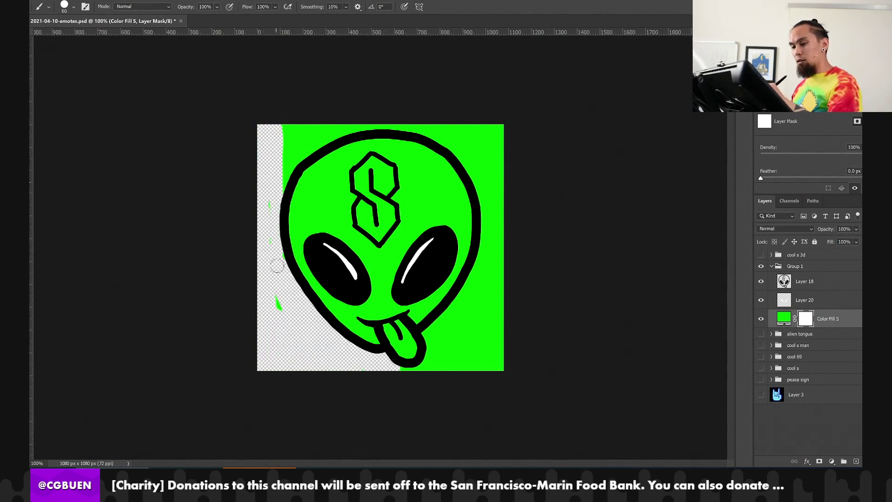
{"action": "mouse_move", "coordinate": [269, 211]}
{"action": "left_mouse_down"}
{"action": "mouse_move", "coordinate": [272, 312]}
{"action": "mouse_move", "coordinate": [274, 234]}
{"action": "left_mouse_up"}
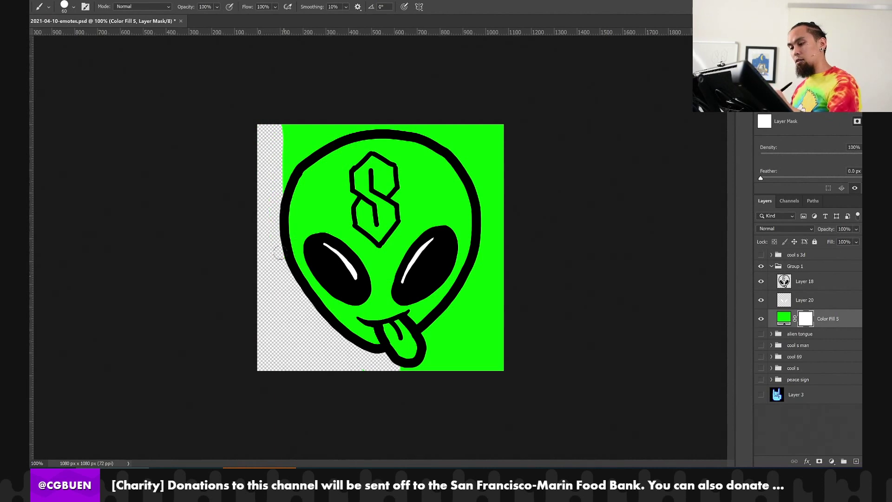
{"action": "mouse_move", "coordinate": [284, 186]}
{"action": "left_mouse_down"}
{"action": "mouse_move", "coordinate": [292, 159]}
{"action": "mouse_move", "coordinate": [347, 123]}
{"action": "mouse_move", "coordinate": [271, 156]}
{"action": "mouse_move", "coordinate": [287, 119]}
{"action": "left_mouse_up"}
{"action": "mouse_move", "coordinate": [295, 162]}
{"action": "left_mouse_down"}
{"action": "mouse_move", "coordinate": [341, 130]}
{"action": "mouse_move", "coordinate": [423, 127]}
{"action": "mouse_move", "coordinate": [406, 125]}
{"action": "mouse_move", "coordinate": [437, 135]}
{"action": "mouse_move", "coordinate": [480, 185]}
{"action": "mouse_move", "coordinate": [473, 179]}
{"action": "mouse_move", "coordinate": [485, 217]}
{"action": "mouse_move", "coordinate": [482, 206]}
{"action": "mouse_move", "coordinate": [478, 273]}
{"action": "mouse_move", "coordinate": [482, 243]}
{"action": "mouse_move", "coordinate": [450, 314]}
{"action": "mouse_move", "coordinate": [462, 297]}
{"action": "mouse_move", "coordinate": [433, 332]}
{"action": "mouse_move", "coordinate": [402, 336]}
{"action": "mouse_move", "coordinate": [416, 355]}
{"action": "mouse_move", "coordinate": [392, 341]}
{"action": "left_mouse_up"}
{"action": "mouse_move", "coordinate": [405, 374]}
{"action": "left_mouse_down"}
{"action": "mouse_move", "coordinate": [428, 350]}
{"action": "mouse_move", "coordinate": [435, 380]}
{"action": "mouse_move", "coordinate": [452, 331]}
{"action": "mouse_move", "coordinate": [454, 353]}
{"action": "mouse_move", "coordinate": [468, 354]}
{"action": "mouse_move", "coordinate": [463, 315]}
{"action": "mouse_move", "coordinate": [471, 376]}
{"action": "mouse_move", "coordinate": [472, 299]}
{"action": "mouse_move", "coordinate": [483, 368]}
{"action": "mouse_move", "coordinate": [478, 306]}
{"action": "mouse_move", "coordinate": [490, 301]}
{"action": "mouse_move", "coordinate": [492, 370]}
{"action": "mouse_move", "coordinate": [504, 335]}
{"action": "mouse_move", "coordinate": [498, 367]}
{"action": "left_mouse_up"}
{"action": "mouse_move", "coordinate": [505, 328]}
{"action": "left_mouse_down"}
{"action": "mouse_move", "coordinate": [490, 190]}
{"action": "mouse_move", "coordinate": [449, 135]}
{"action": "mouse_move", "coordinate": [475, 159]}
{"action": "mouse_move", "coordinate": [488, 153]}
{"action": "mouse_move", "coordinate": [483, 135]}
{"action": "mouse_move", "coordinate": [493, 120]}
{"action": "mouse_move", "coordinate": [535, 162]}
{"action": "left_mouse_up"}
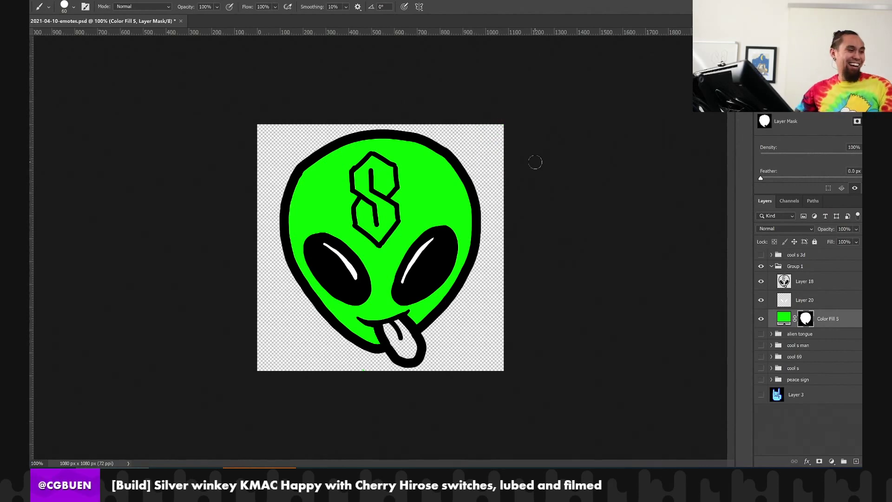
Add a solid colour fill layer in pink db86bc above the green fill
{"action": "left_click", "coordinate": [831, 461]}
{"action": "left_click", "coordinate": [813, 290]}
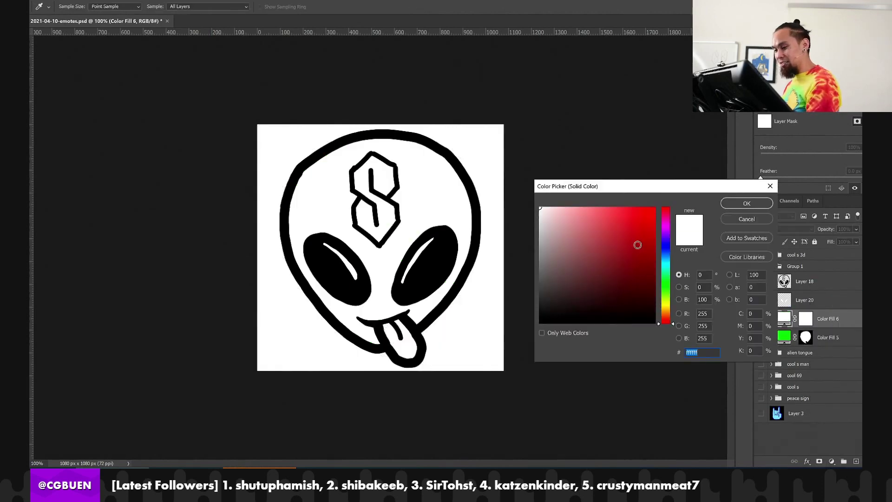
{"action": "left_click_drag", "start_coordinate": [638, 244], "coordinate": [586, 222]}
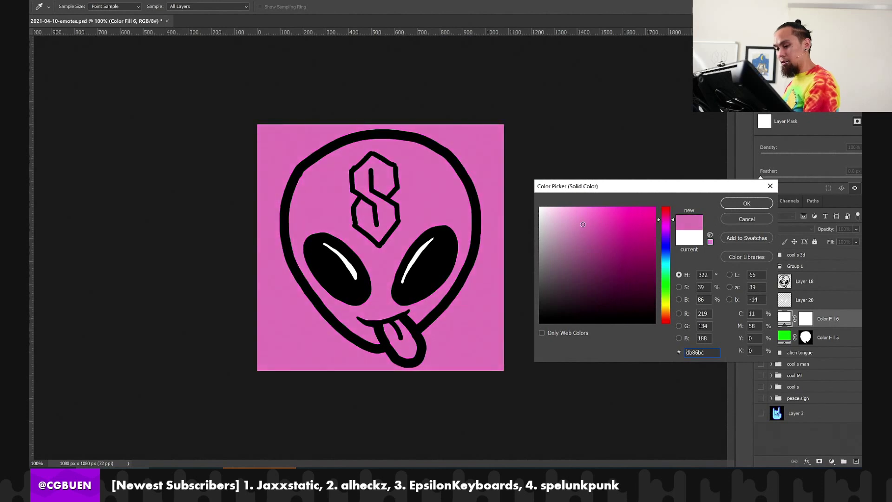
{"action": "left_click", "coordinate": [730, 205]}
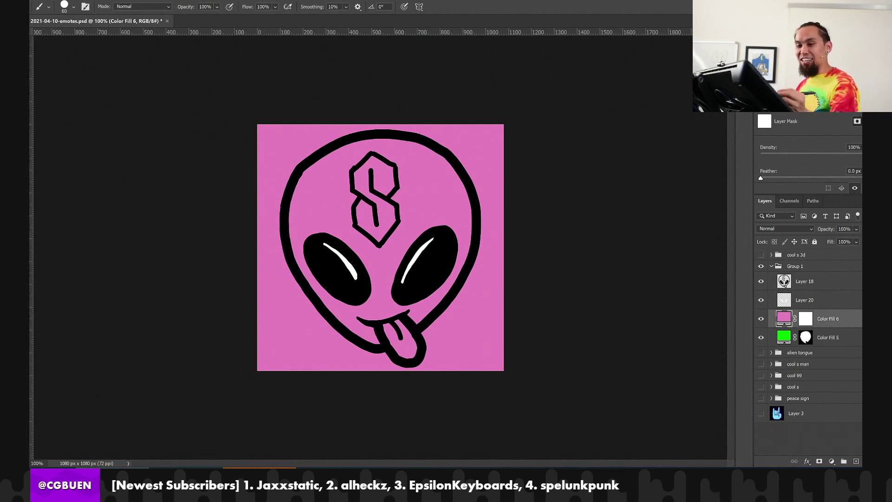
Fill the pink layer's mask with black and paint the tongue back in with a 60 px brush
{"action": "key", "text": "g"}
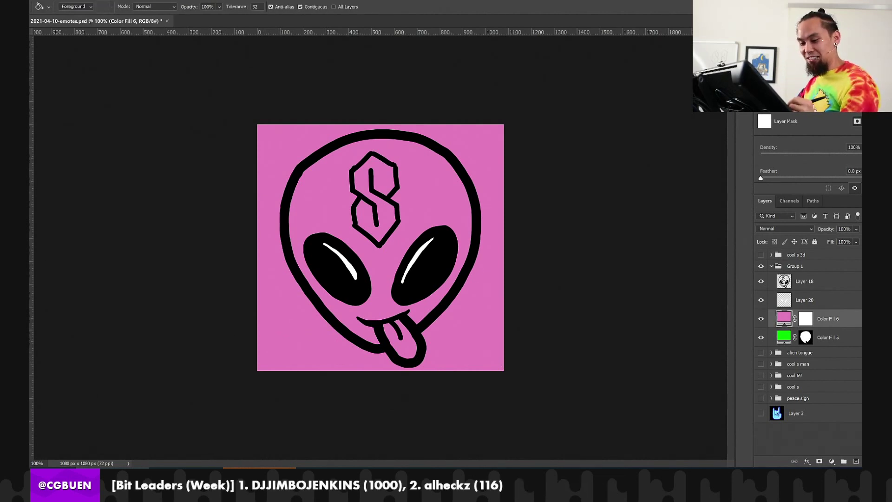
{"action": "left_click", "coordinate": [805, 319]}
{"action": "left_click", "coordinate": [303, 345]}
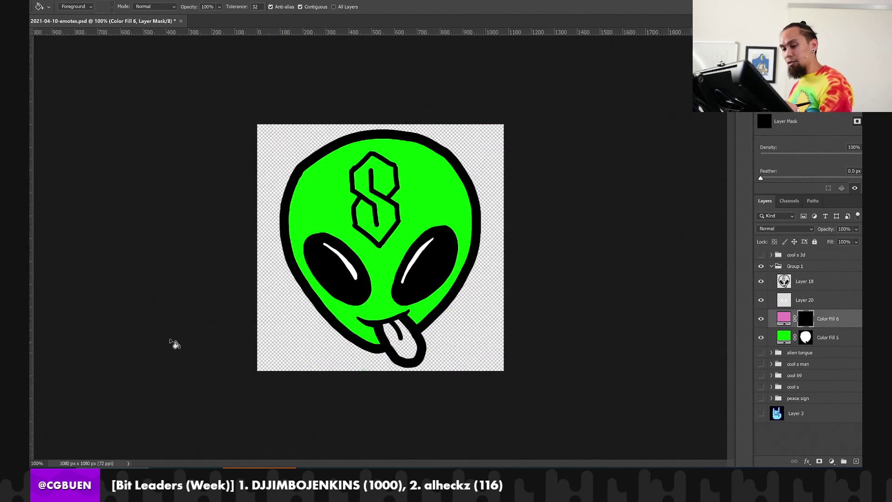
{"action": "key", "text": "b"}
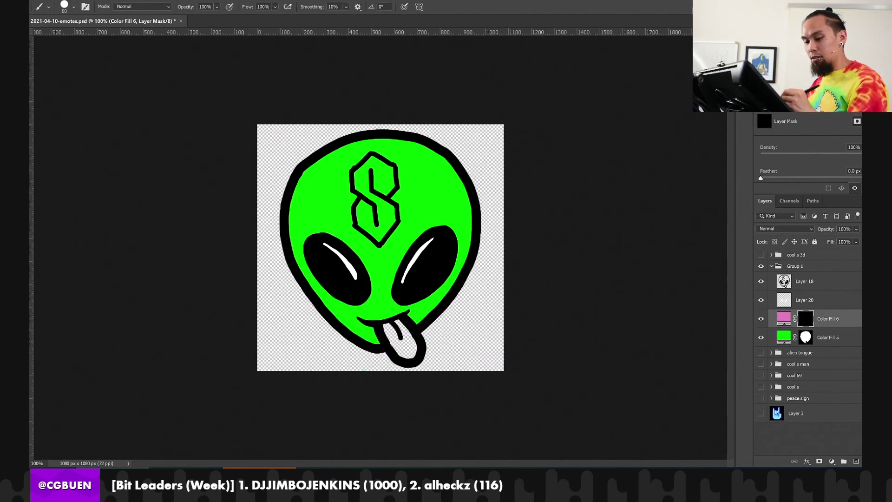
{"action": "left_click_drag", "start_coordinate": [388, 327], "coordinate": [405, 342]}
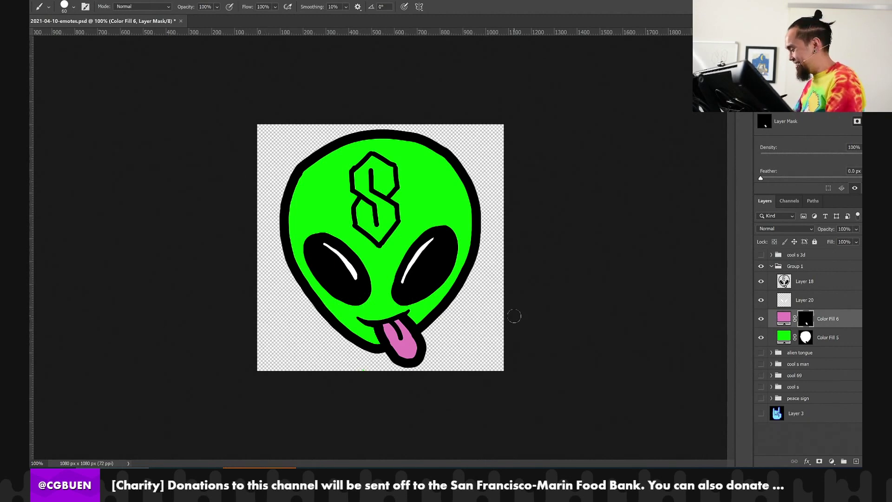
Add a solid colour fill layer in blue 217e9d above the pink fill, discarding the stray empty layer
{"action": "left_click", "coordinate": [856, 461]}
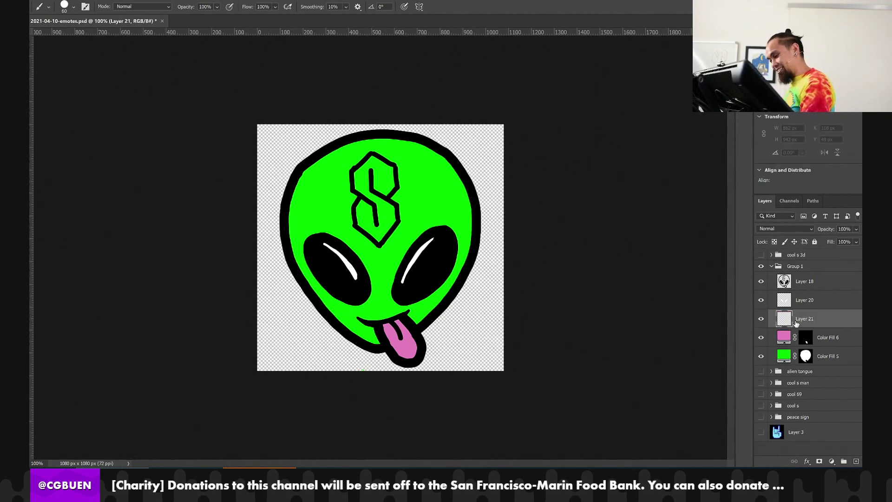
{"action": "left_click_drag", "start_coordinate": [796, 321], "coordinate": [855, 460]}
{"action": "left_click", "coordinate": [832, 461]}
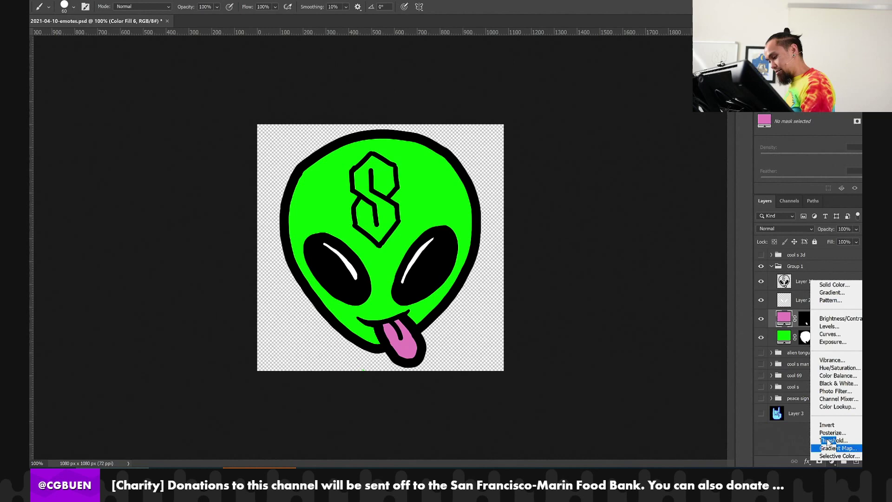
{"action": "left_click", "coordinate": [826, 285]}
{"action": "left_click_drag", "start_coordinate": [590, 267], "coordinate": [663, 263]}
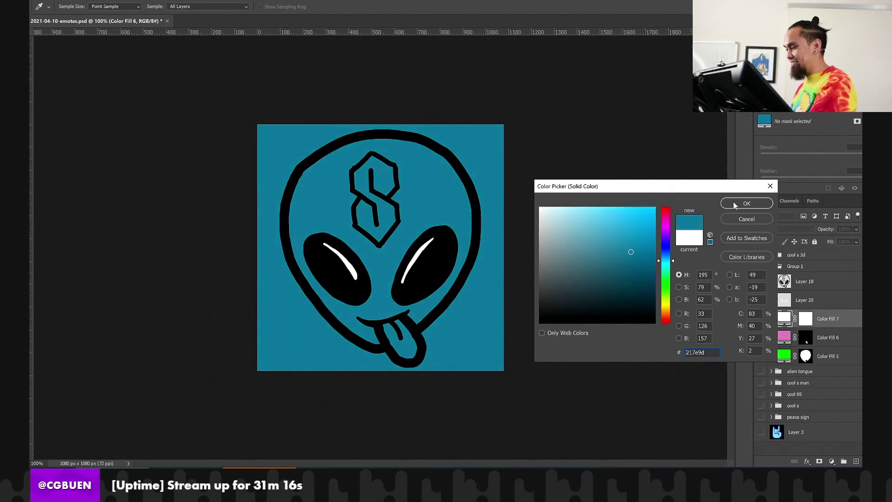
{"action": "left_click", "coordinate": [734, 204]}
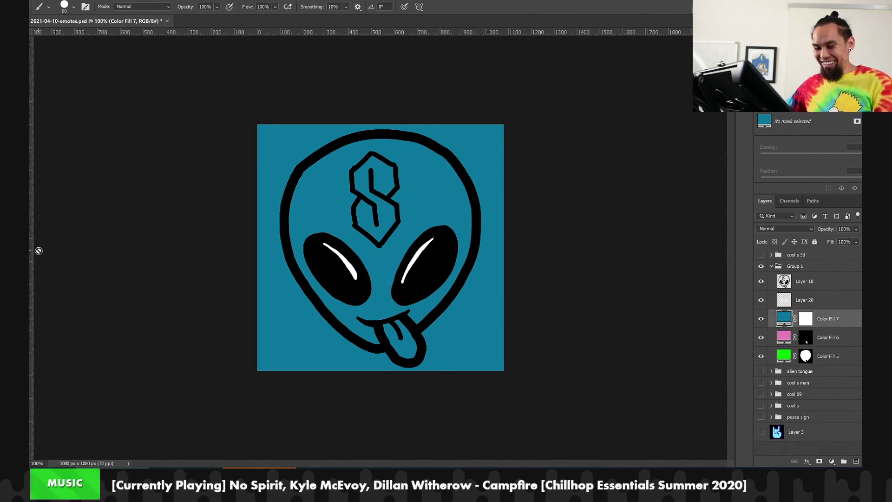
Fill the blue layer's mask with black and paint the colour back in inside the forehead's cool S
{"action": "key", "text": "g"}
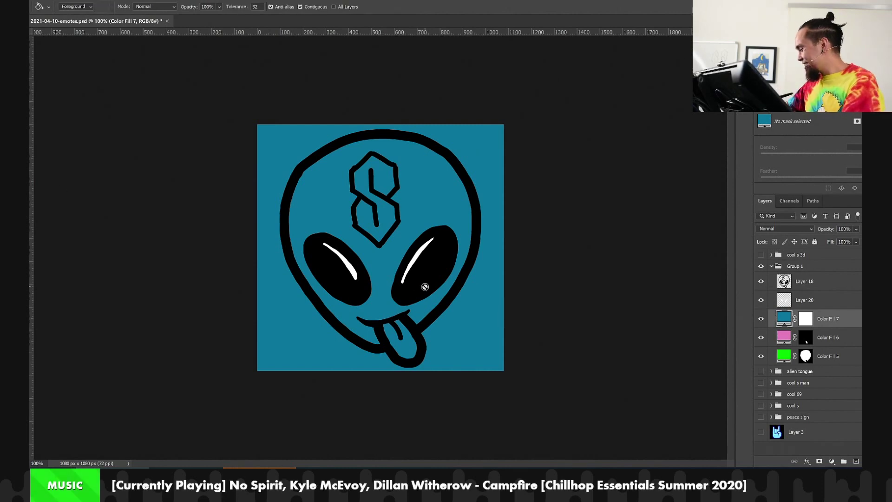
{"action": "left_click", "coordinate": [806, 319]}
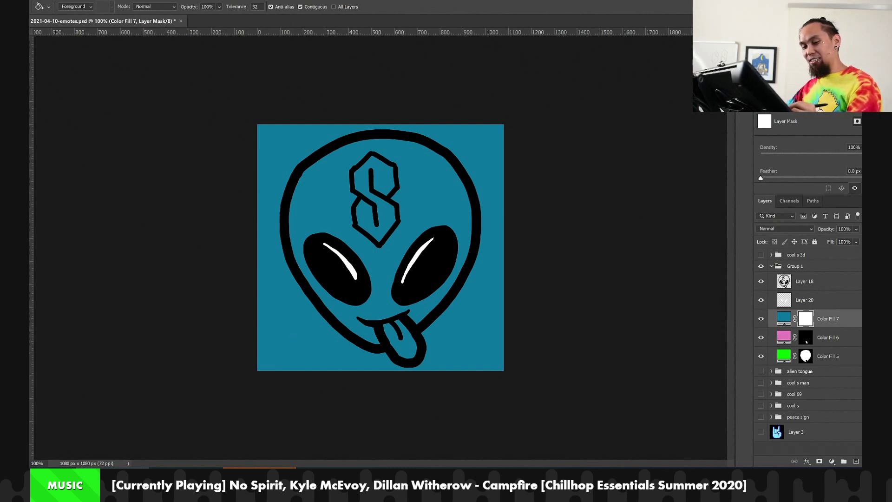
{"action": "left_click", "coordinate": [271, 305]}
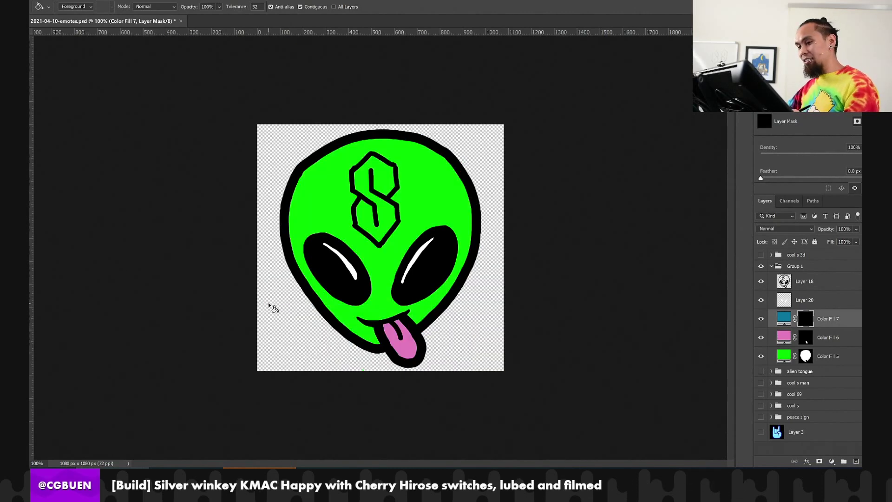
{"action": "key", "text": "b"}
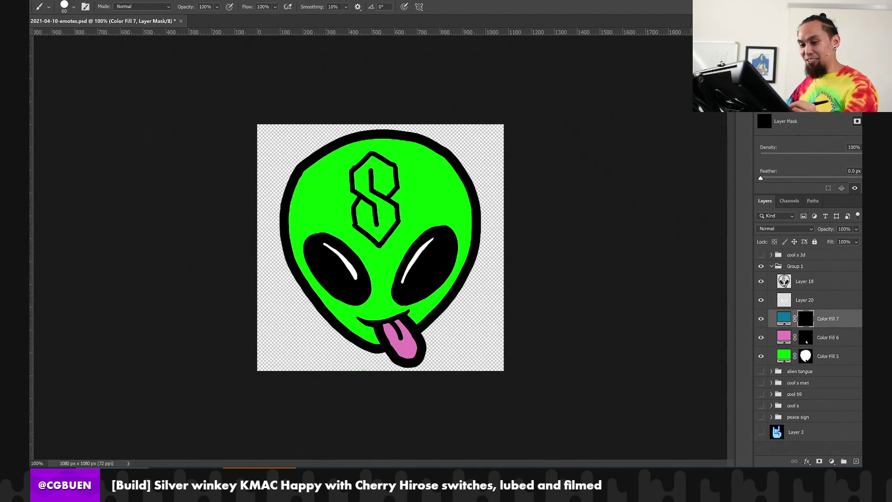
{"action": "mouse_move", "coordinate": [372, 182]}
{"action": "left_mouse_down"}
{"action": "mouse_move", "coordinate": [378, 173]}
{"action": "mouse_move", "coordinate": [385, 186]}
{"action": "mouse_move", "coordinate": [371, 169]}
{"action": "mouse_move", "coordinate": [362, 187]}
{"action": "mouse_move", "coordinate": [371, 219]}
{"action": "mouse_move", "coordinate": [364, 209]}
{"action": "mouse_move", "coordinate": [384, 210]}
{"action": "left_mouse_up"}
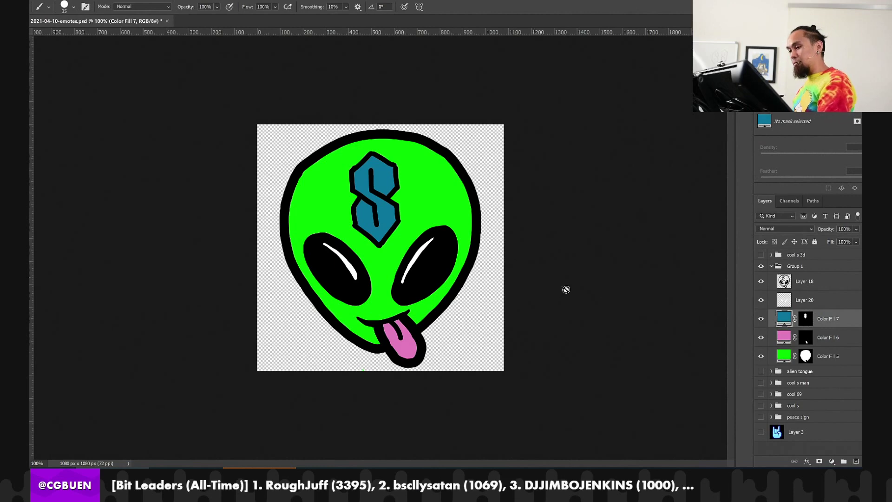
Change the cool S fill colour to a golden yellow after trying a dark red
{"action": "double_click", "coordinate": [783, 318]}
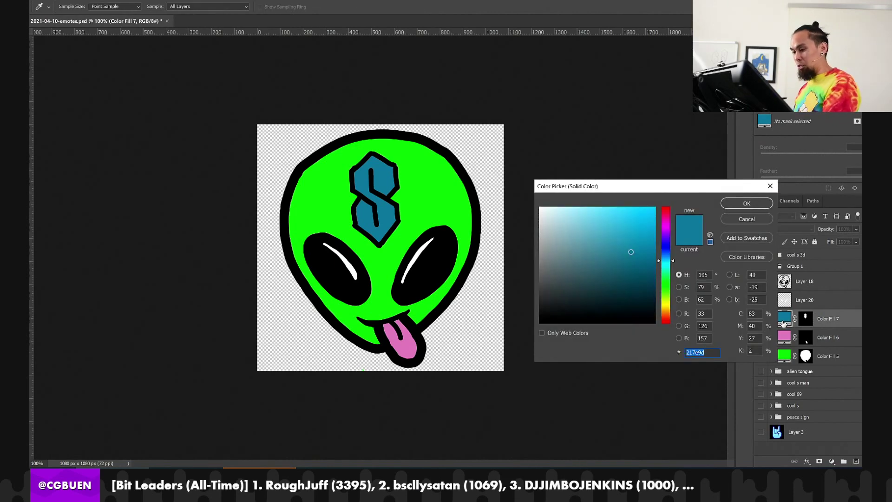
{"action": "left_click_drag", "start_coordinate": [665, 258], "coordinate": [664, 198]}
{"action": "left_click", "coordinate": [652, 245]}
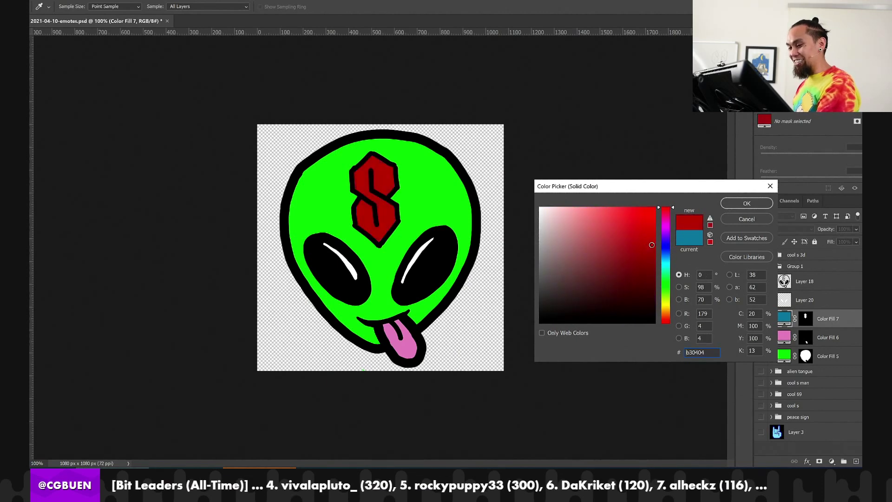
{"action": "left_click_drag", "start_coordinate": [667, 241], "coordinate": [669, 309]}
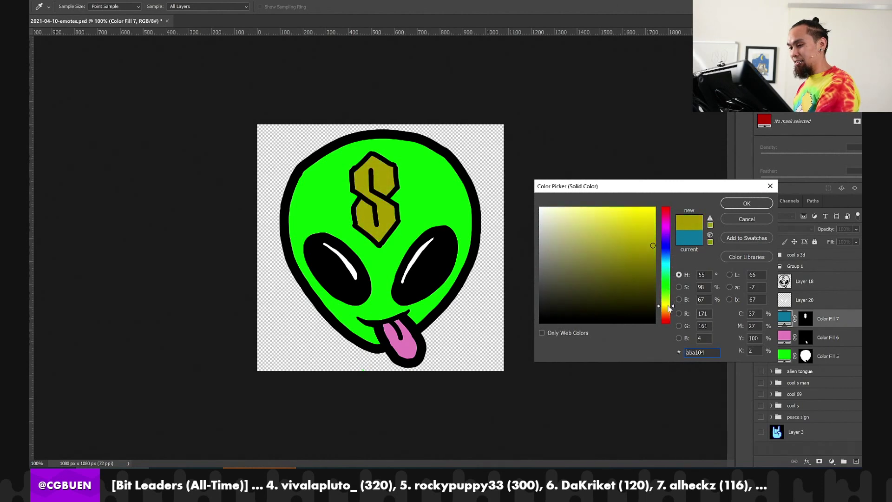
{"action": "mouse_move", "coordinate": [650, 251]}
{"action": "left_mouse_down"}
{"action": "mouse_move", "coordinate": [646, 261]}
{"action": "mouse_move", "coordinate": [624, 218]}
{"action": "mouse_move", "coordinate": [648, 216]}
{"action": "mouse_move", "coordinate": [656, 228]}
{"action": "left_mouse_up"}
{"action": "left_click", "coordinate": [734, 205]}
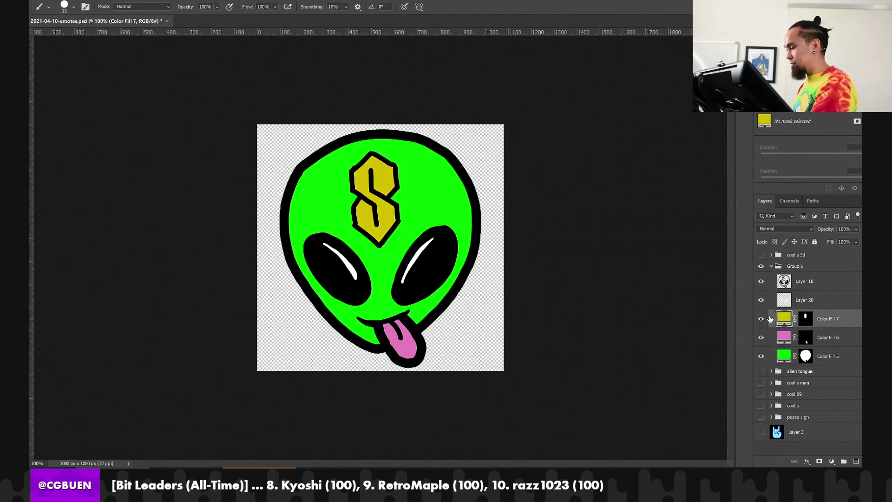
Change the alien head's fill colour from pure green to a slightly darker yellowish green
{"action": "left_click", "coordinate": [785, 355]}
{"action": "double_click", "coordinate": [784, 356]}
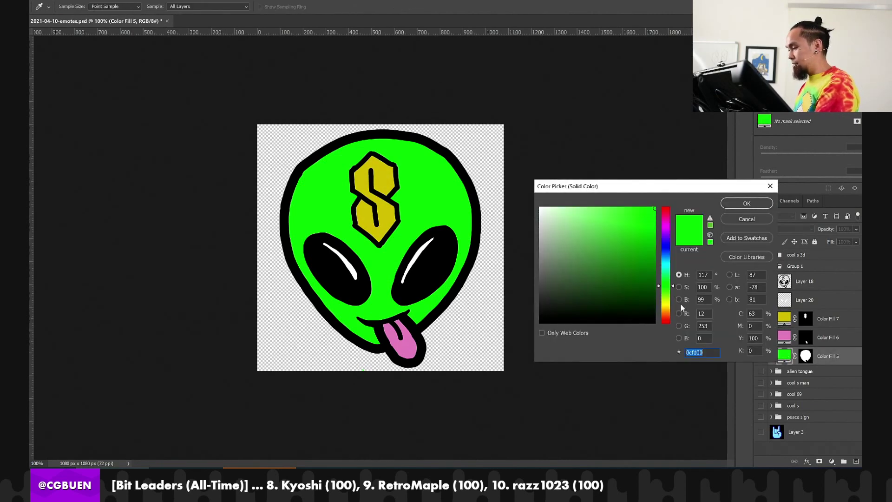
{"action": "mouse_move", "coordinate": [669, 227]}
{"action": "left_mouse_down"}
{"action": "mouse_move", "coordinate": [670, 301]}
{"action": "mouse_move", "coordinate": [670, 294]}
{"action": "left_mouse_up"}
{"action": "mouse_move", "coordinate": [633, 213]}
{"action": "left_mouse_down"}
{"action": "mouse_move", "coordinate": [620, 208]}
{"action": "mouse_move", "coordinate": [642, 210]}
{"action": "left_mouse_up"}
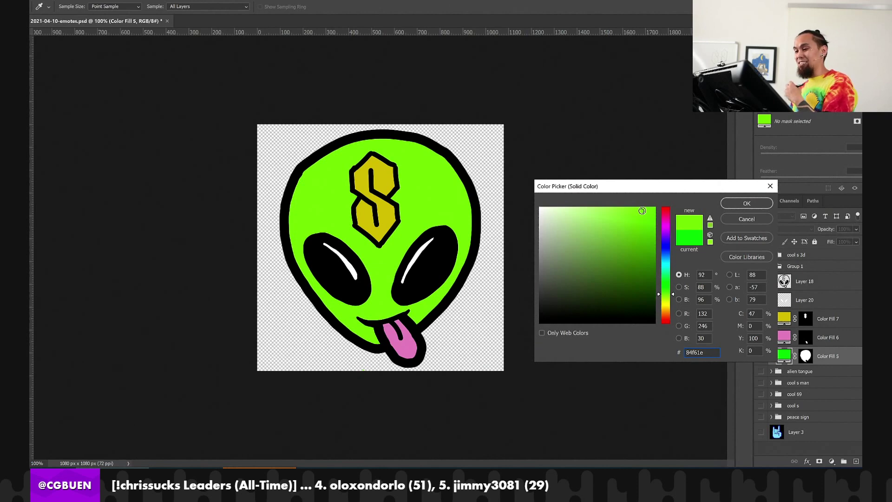
{"action": "mouse_move", "coordinate": [640, 222]}
{"action": "left_mouse_down"}
{"action": "mouse_move", "coordinate": [641, 209]}
{"action": "mouse_move", "coordinate": [628, 209]}
{"action": "mouse_move", "coordinate": [638, 229]}
{"action": "mouse_move", "coordinate": [641, 218]}
{"action": "left_mouse_up"}
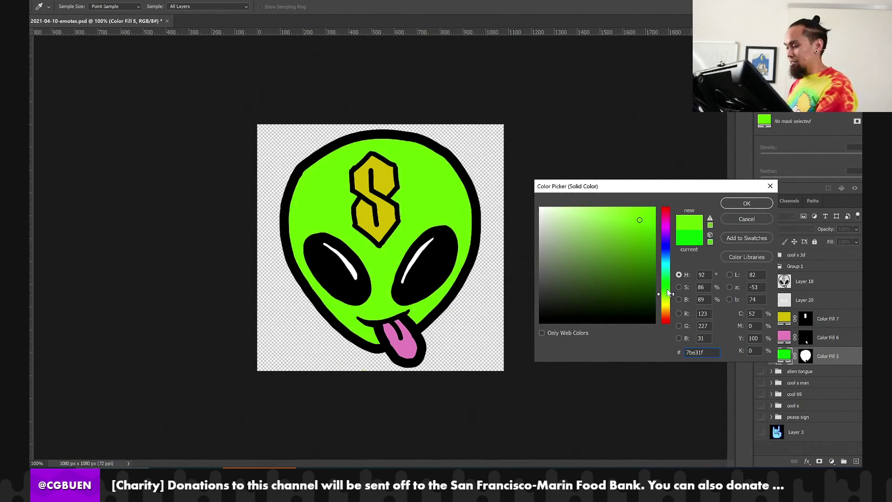
{"action": "left_click_drag", "start_coordinate": [667, 290], "coordinate": [665, 296]}
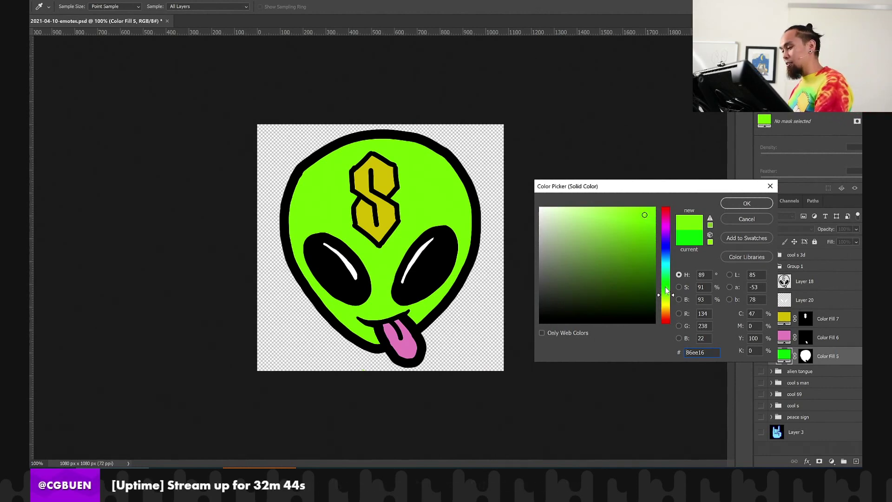
{"action": "left_click_drag", "start_coordinate": [666, 289], "coordinate": [665, 292]}
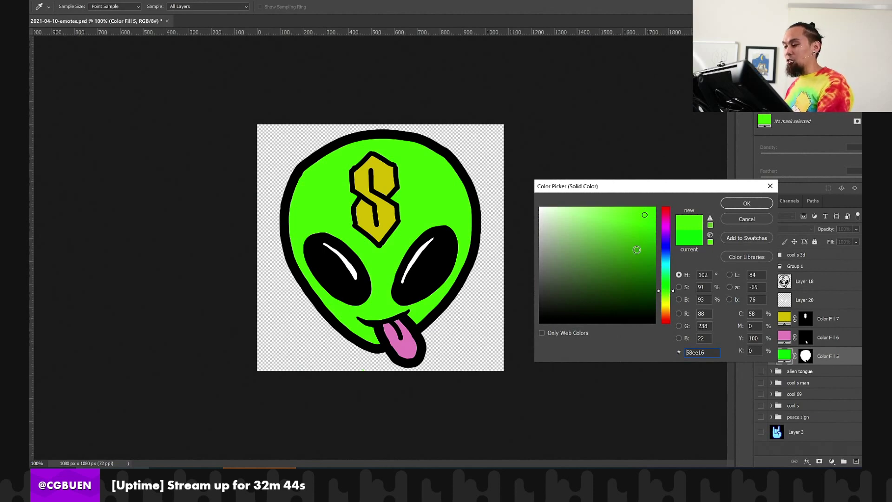
{"action": "mouse_move", "coordinate": [645, 215]}
{"action": "left_mouse_down"}
{"action": "mouse_move", "coordinate": [614, 214]}
{"action": "mouse_move", "coordinate": [645, 234]}
{"action": "mouse_move", "coordinate": [652, 224]}
{"action": "left_mouse_up"}
{"action": "left_click_drag", "start_coordinate": [666, 291], "coordinate": [668, 296]}
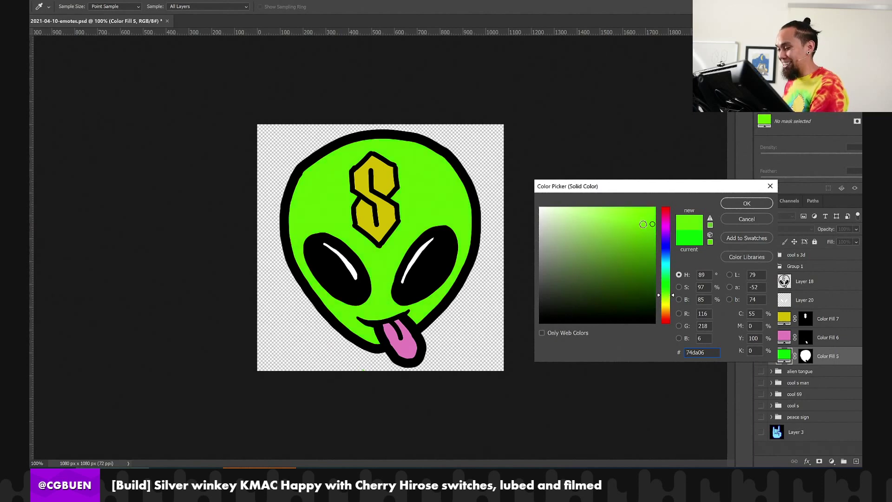
{"action": "mouse_move", "coordinate": [643, 225]}
{"action": "left_mouse_down"}
{"action": "mouse_move", "coordinate": [639, 208]}
{"action": "mouse_move", "coordinate": [635, 219]}
{"action": "mouse_move", "coordinate": [618, 213]}
{"action": "mouse_move", "coordinate": [642, 227]}
{"action": "left_mouse_up"}
{"action": "left_click", "coordinate": [730, 205]}
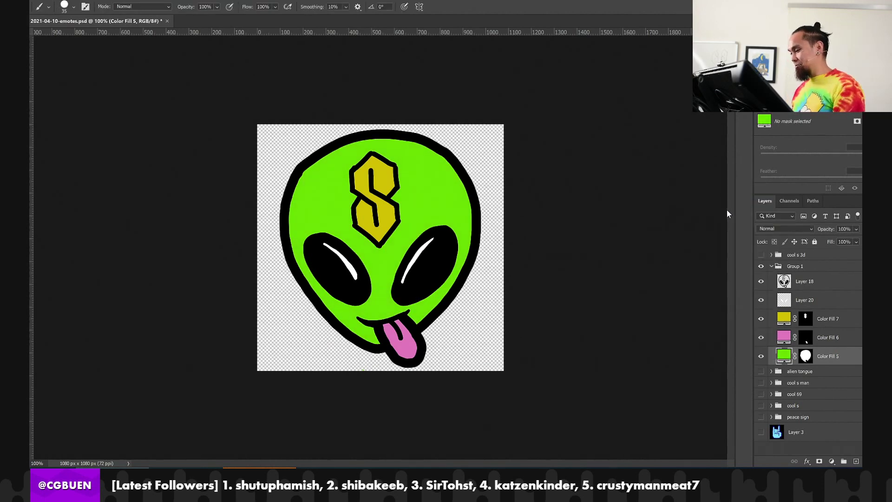
Smooth the inner edges of the tongue outline on the line art layer, Layer 18, with a 20 px brush
{"action": "left_click", "coordinate": [771, 266]}
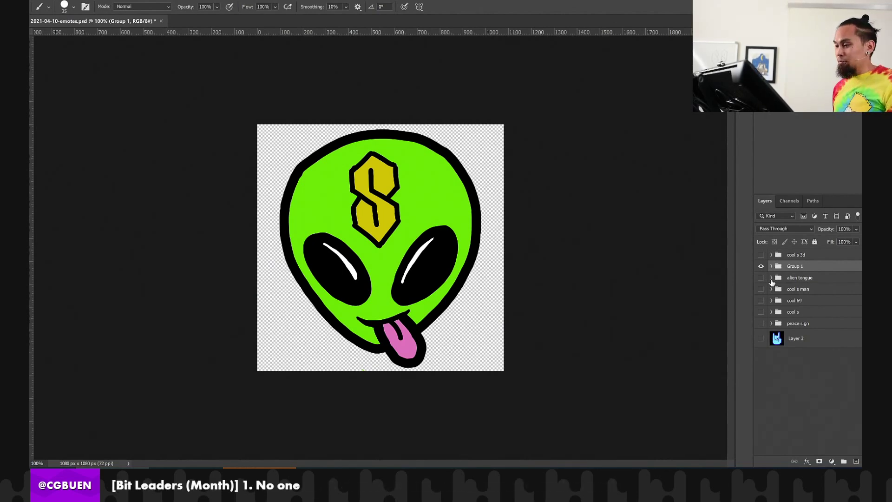
{"action": "left_click", "coordinate": [775, 266]}
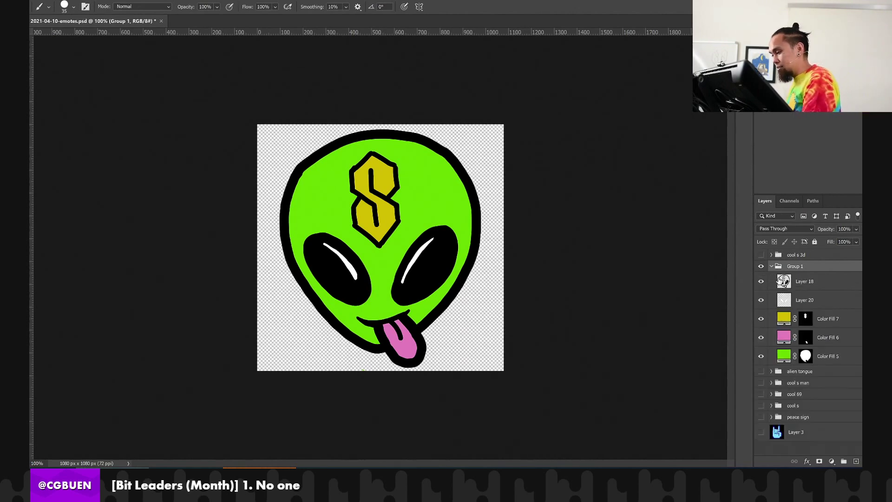
{"action": "left_click", "coordinate": [801, 282]}
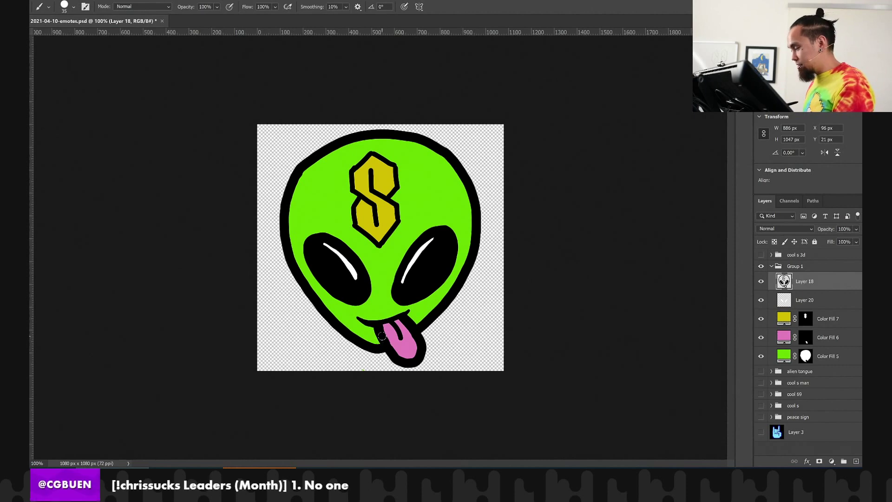
{"action": "key", "text": "bracketleft"}
{"action": "key", "text": "bracketleft"}
{"action": "key", "text": "bracketleft"}
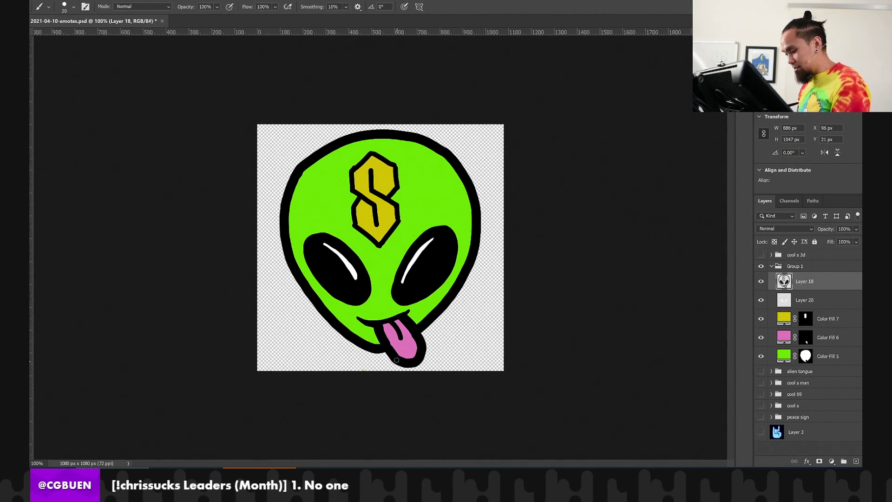
{"action": "key", "text": "z"}
{"action": "left_click_drag", "start_coordinate": [393, 348], "coordinate": [411, 325]}
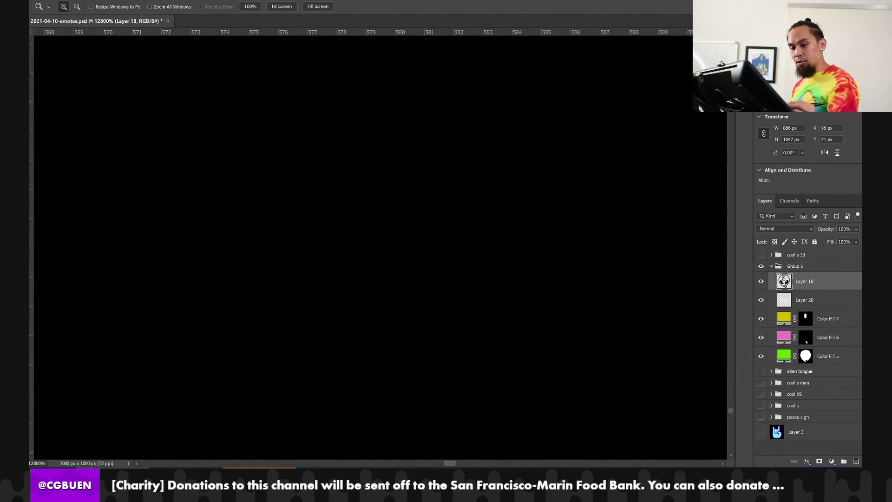
{"action": "key", "text": "ctrl+0"}
{"action": "left_click", "coordinate": [396, 345]}
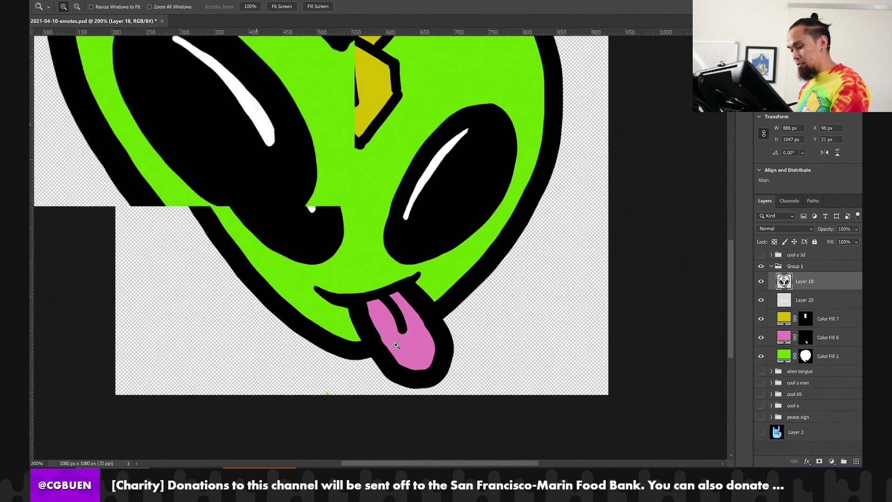
{"action": "left_click", "coordinate": [396, 345]}
{"action": "left_click", "coordinate": [378, 341]}
{"action": "left_click", "coordinate": [377, 341]}
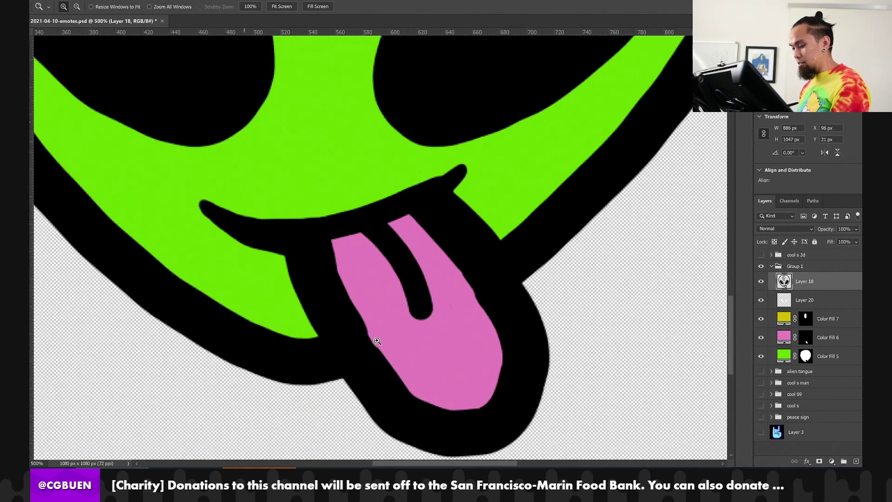
{"action": "left_click", "coordinate": [377, 341]}
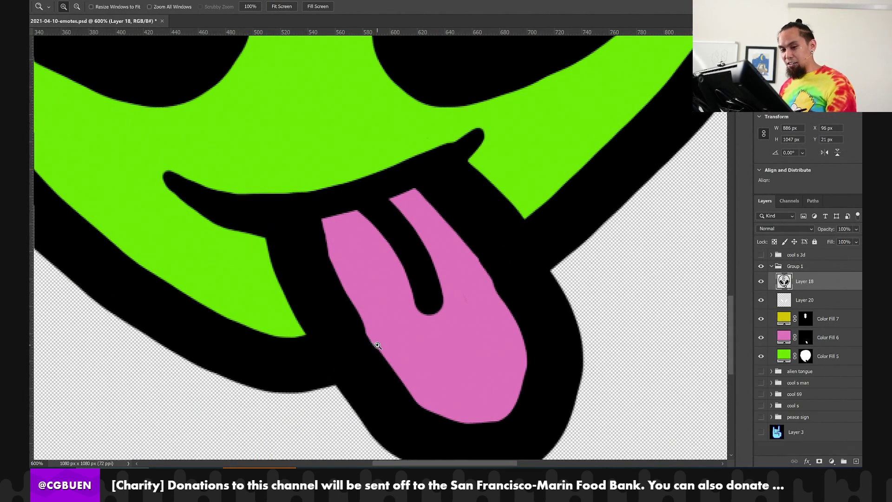
{"action": "key", "text": "b"}
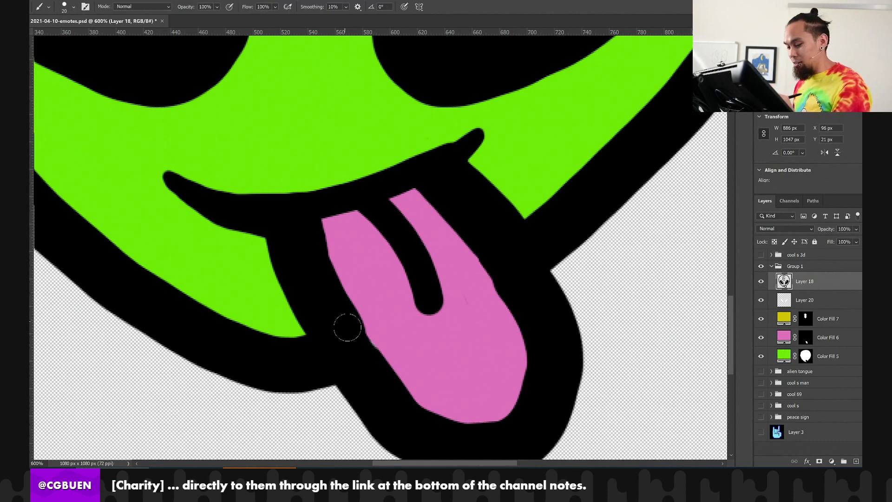
{"action": "left_click_drag", "start_coordinate": [347, 327], "coordinate": [391, 405]}
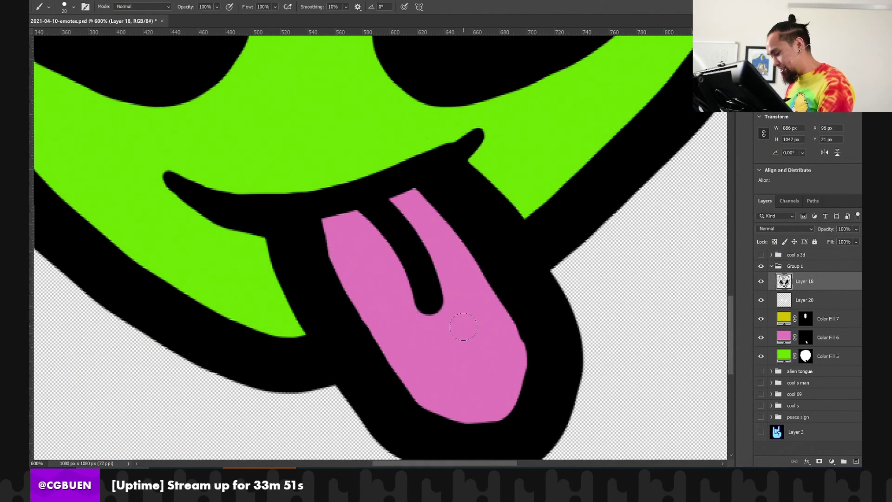
Refine the tongue outline's upper-left inner corner and right inner edge, and taper the end of the centre crease
{"action": "key", "text": "bracketright"}
{"action": "key", "text": "bracketright"}
{"action": "key", "text": "bracketright"}
{"action": "key", "text": "bracketright"}
{"action": "key", "text": "bracketright"}
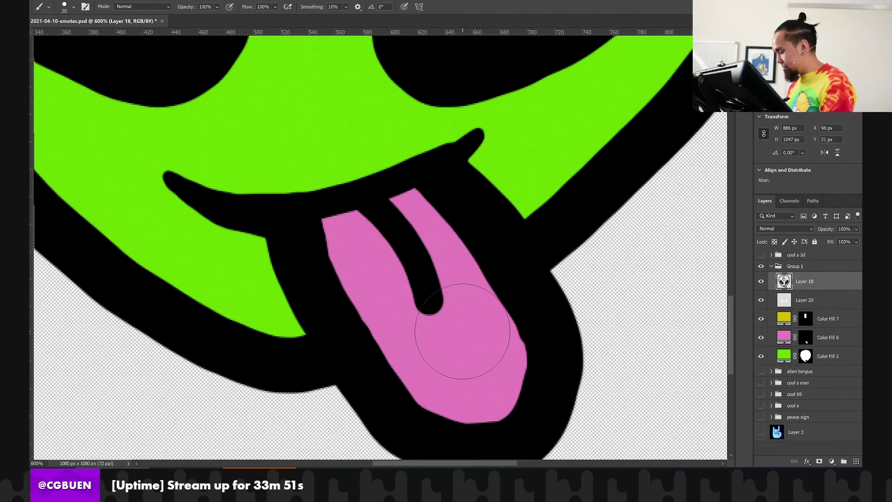
{"action": "key", "text": "bracketleft"}
{"action": "key", "text": "bracketleft"}
{"action": "key", "text": "bracketleft"}
{"action": "key", "text": "bracketleft"}
{"action": "key", "text": "bracketleft"}
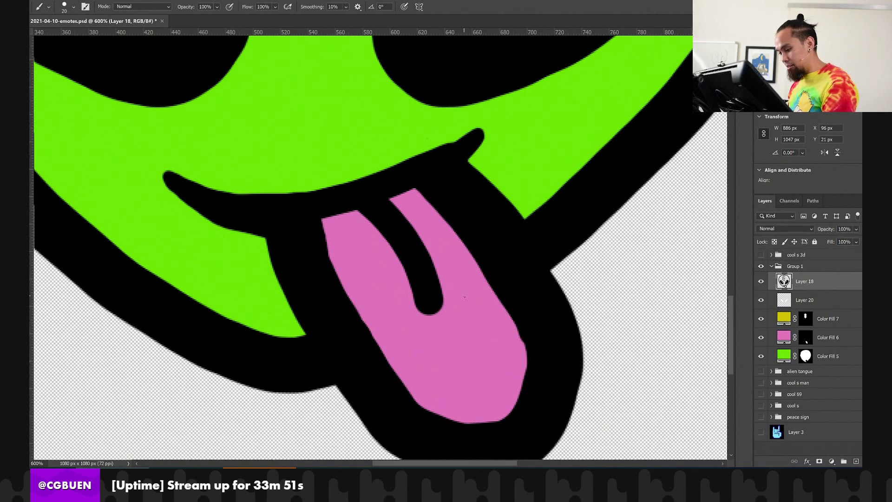
{"action": "key", "text": "bracketright"}
{"action": "key", "text": "bracketright"}
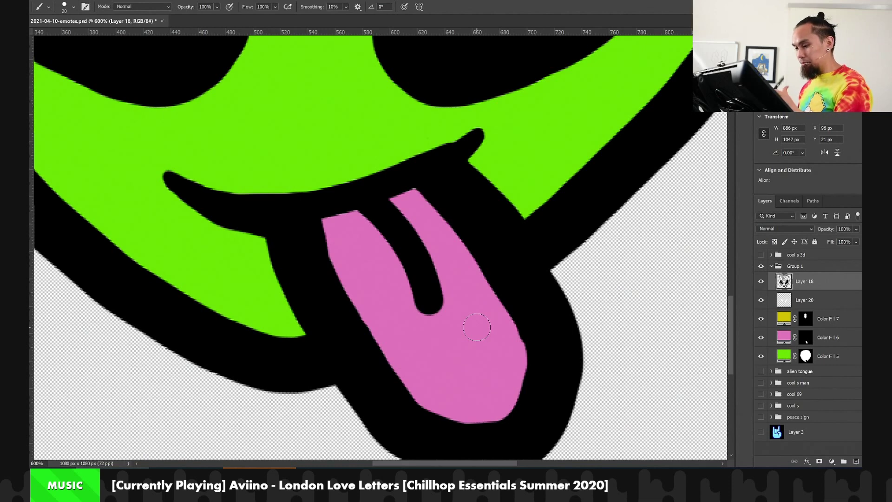
{"action": "left_click_drag", "start_coordinate": [324, 227], "coordinate": [330, 253]}
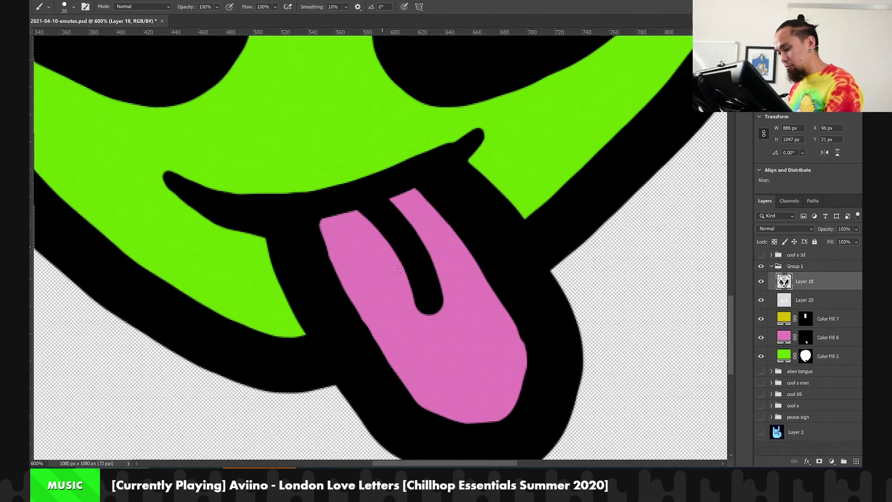
{"action": "left_click_drag", "start_coordinate": [414, 300], "coordinate": [420, 311]}
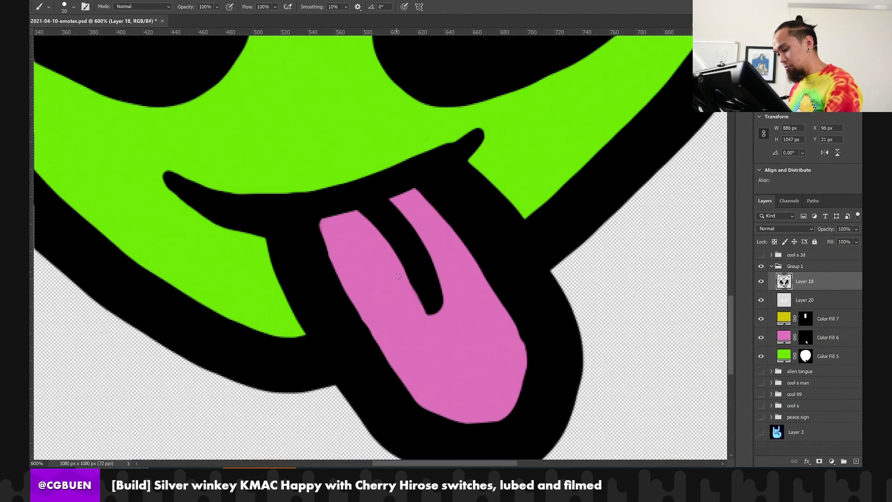
{"action": "left_click_drag", "start_coordinate": [405, 274], "coordinate": [434, 337]}
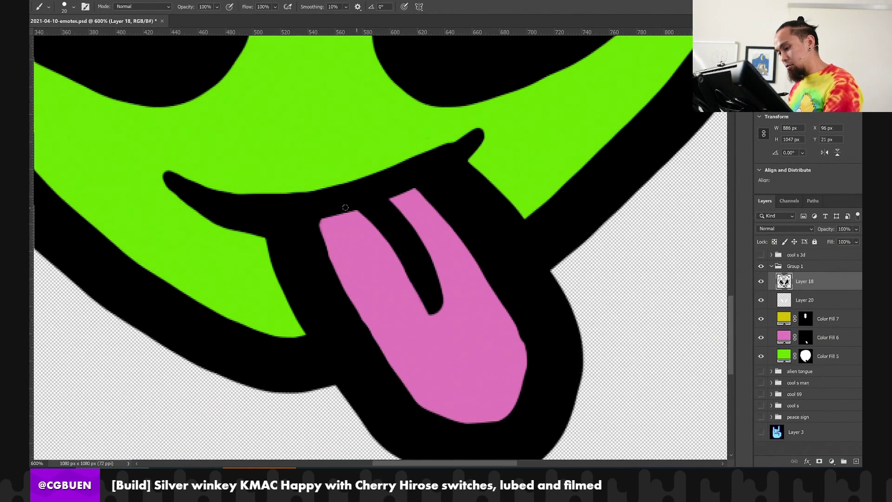
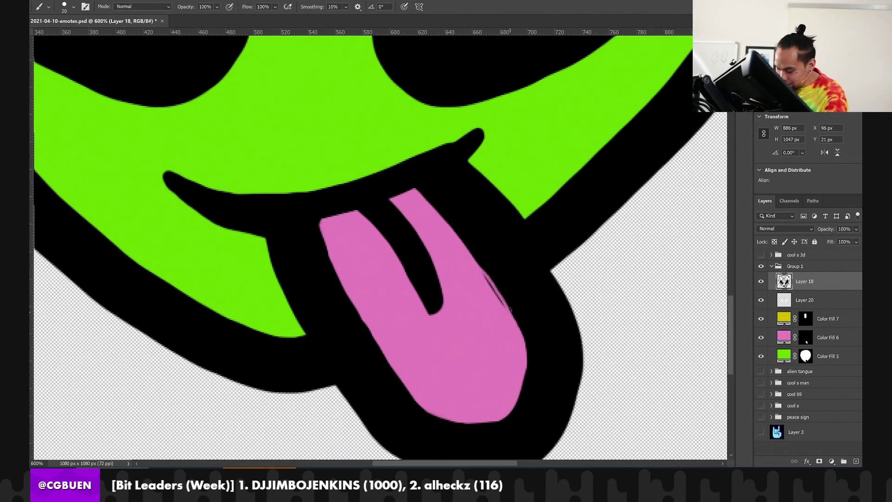
{"action": "mouse_move", "coordinate": [477, 278]}
{"action": "left_mouse_down"}
{"action": "mouse_move", "coordinate": [469, 257]}
{"action": "mouse_move", "coordinate": [509, 317]}
{"action": "left_mouse_up"}
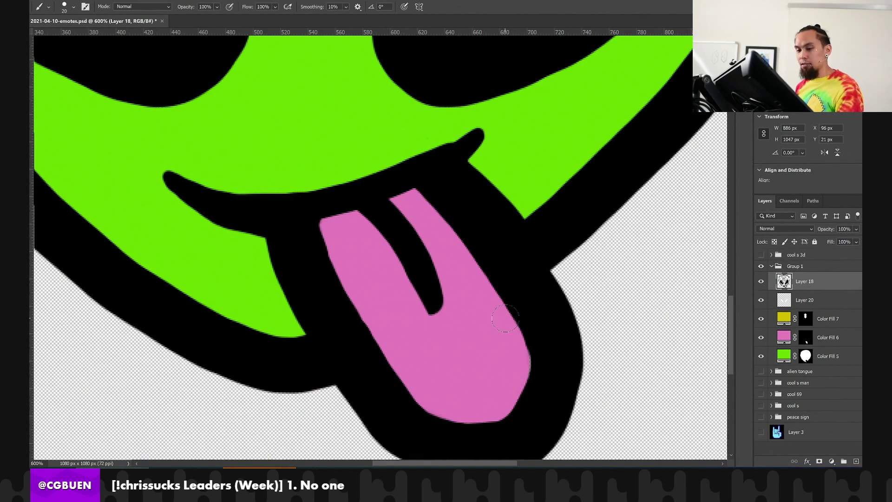
Examine the alien emote at tiny emote sizes and enlarged to judge how well it reads
{"action": "key", "text": "z"}
{"action": "key", "text": "ctrl+1"}
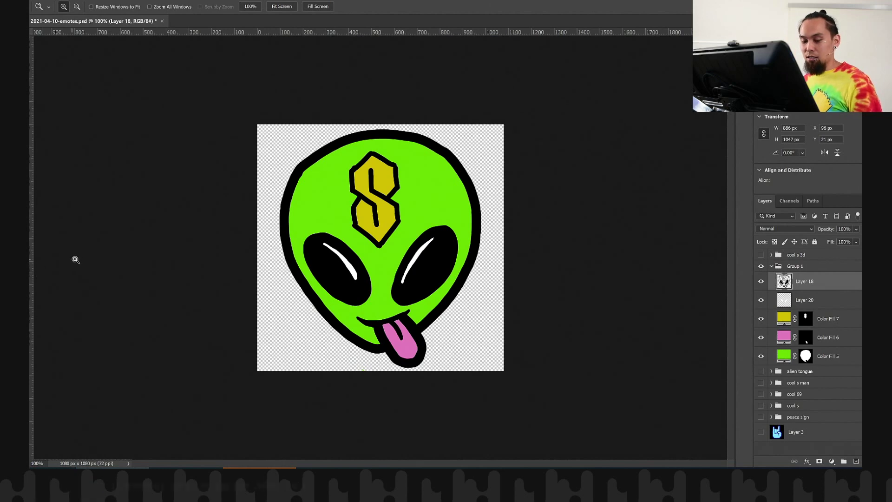
{"action": "left_click", "coordinate": [311, 282], "text": "alt"}
{"action": "left_click_drag", "start_coordinate": [311, 282], "coordinate": [316, 277]}
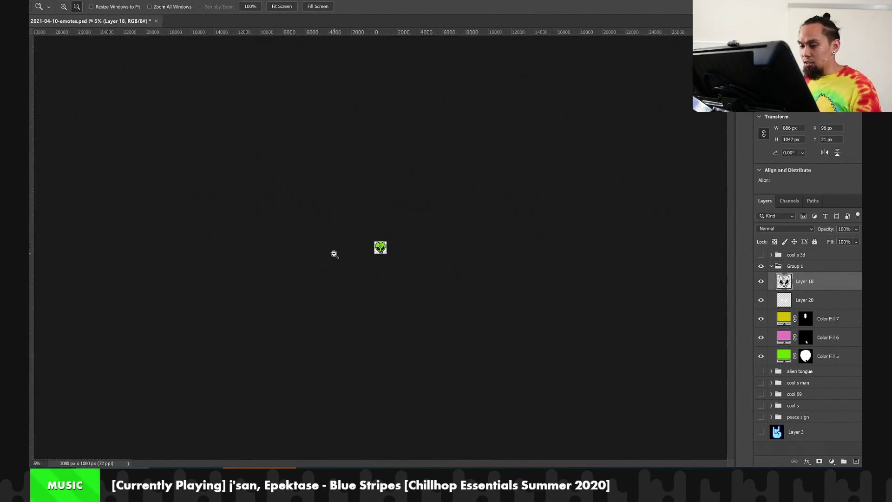
{"action": "left_click", "coordinate": [379, 249]}
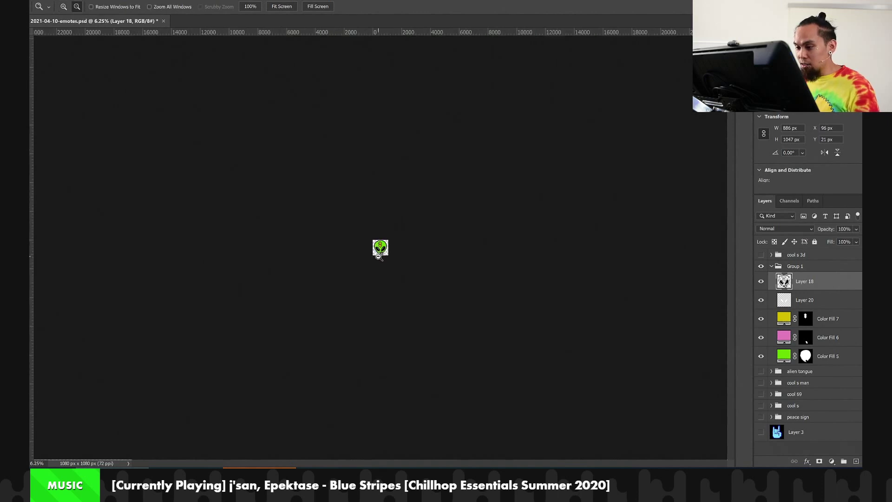
{"action": "left_click", "coordinate": [380, 251], "text": "alt"}
{"action": "left_click", "coordinate": [379, 257]}
{"action": "left_click", "coordinate": [374, 256], "text": "alt"}
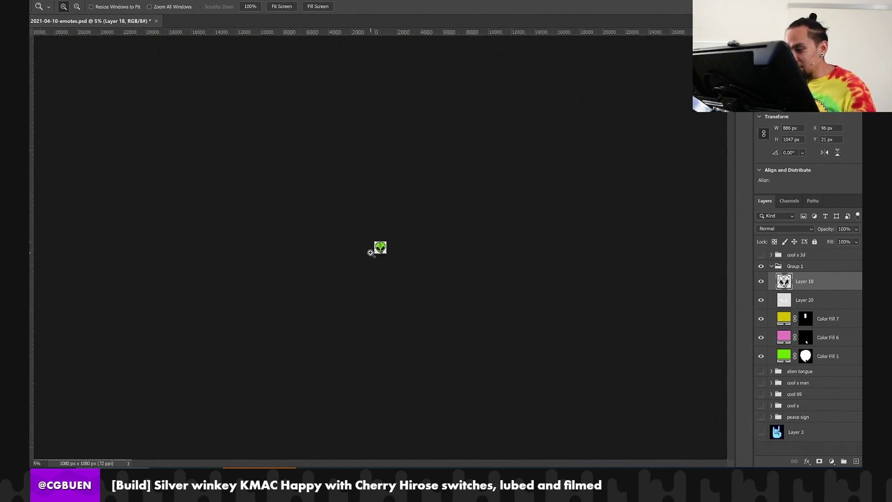
{"action": "left_click_drag", "start_coordinate": [370, 253], "coordinate": [372, 257]}
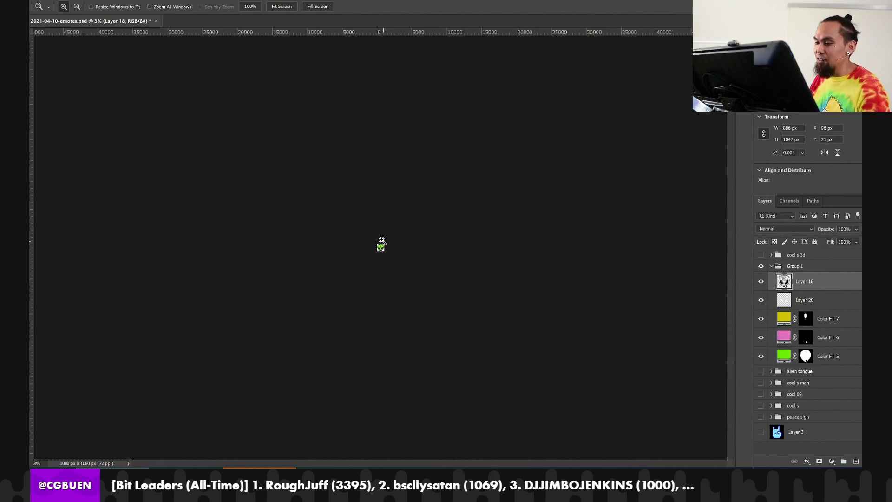
{"action": "key", "text": "ctrl+plus"}
{"action": "key", "text": "ctrl+plus"}
{"action": "key", "text": "ctrl+plus"}
{"action": "key", "text": "ctrl+plus"}
{"action": "key", "text": "ctrl+plus"}
{"action": "key", "text": "ctrl+plus"}
{"action": "key", "text": "ctrl+plus"}
{"action": "key", "text": "ctrl+plus"}
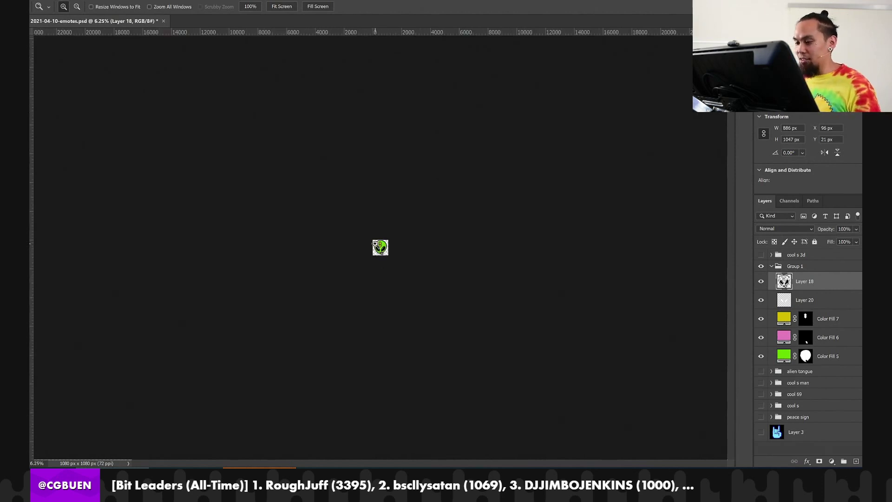
{"action": "left_click", "coordinate": [374, 241]}
{"action": "left_click", "coordinate": [375, 239]}
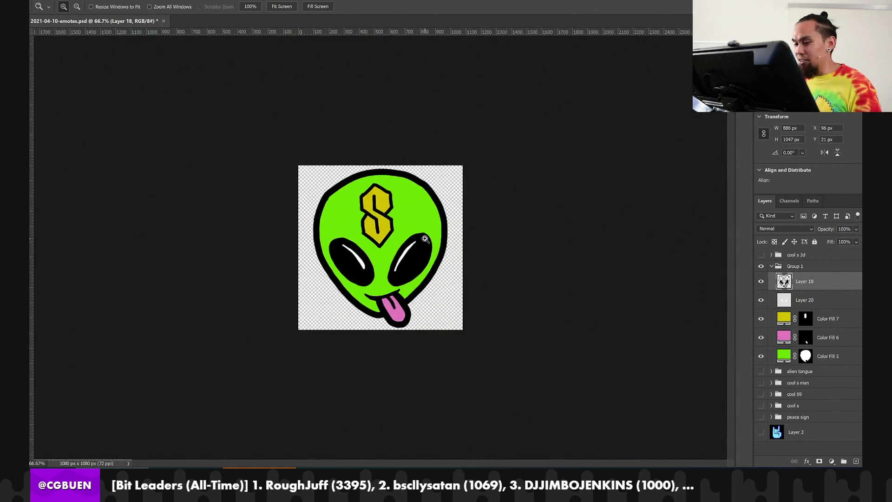
{"action": "left_click", "coordinate": [309, 196]}
{"action": "left_click", "coordinate": [296, 177]}
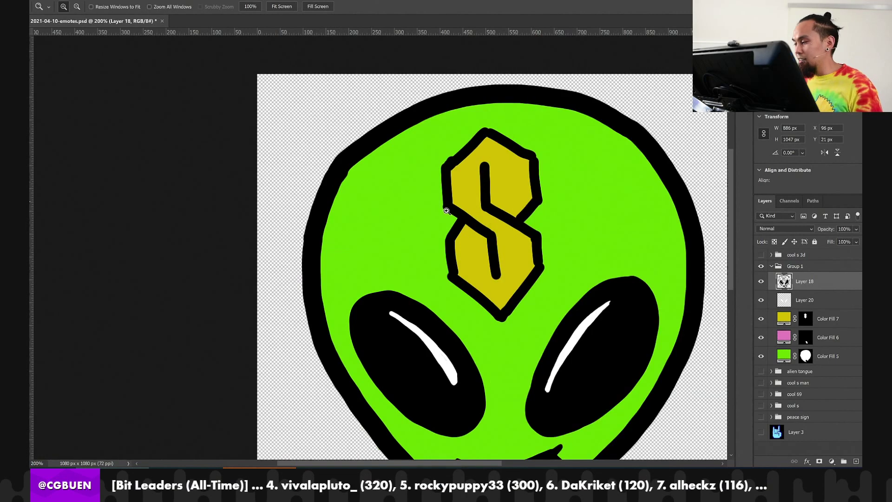
{"action": "key", "text": "ctrl+minus"}
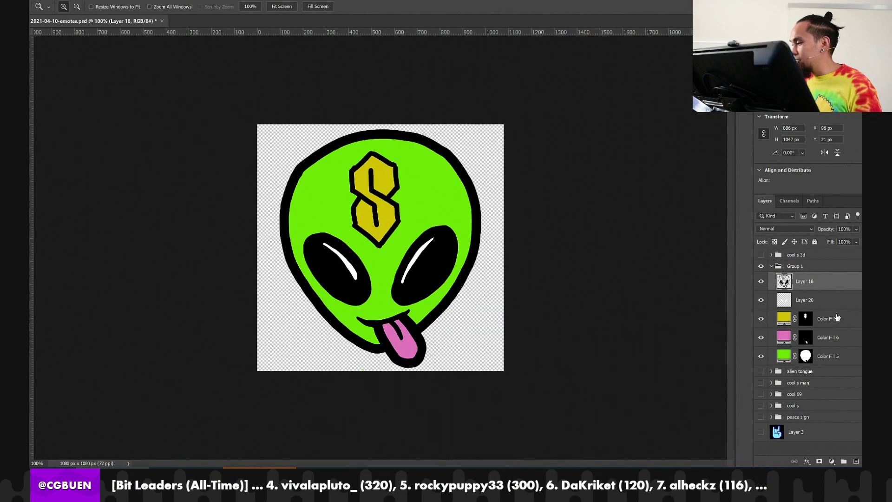
Collapse Group 1, which holds the alien head layers
{"action": "left_click", "coordinate": [773, 268]}
{"action": "left_click", "coordinate": [771, 268]}
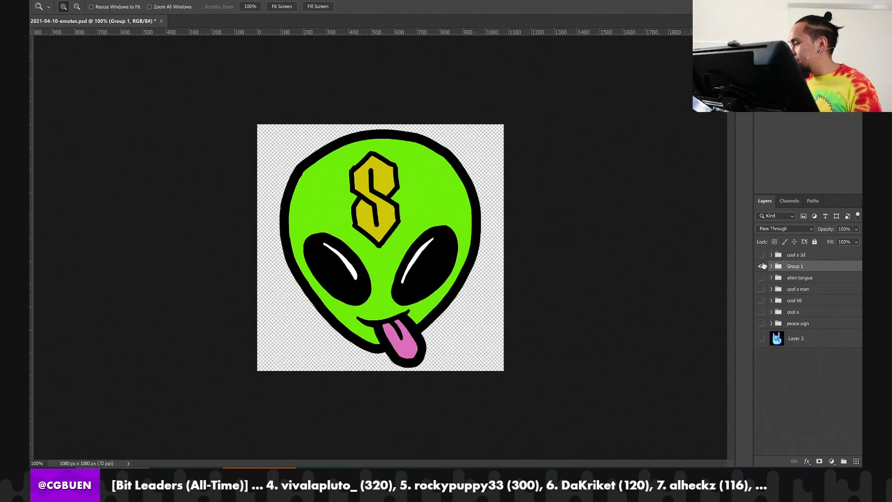
Show the cool s group instead of Group 1, and rename Group 1 as alien tongue 2
{"action": "left_click", "coordinate": [762, 311]}
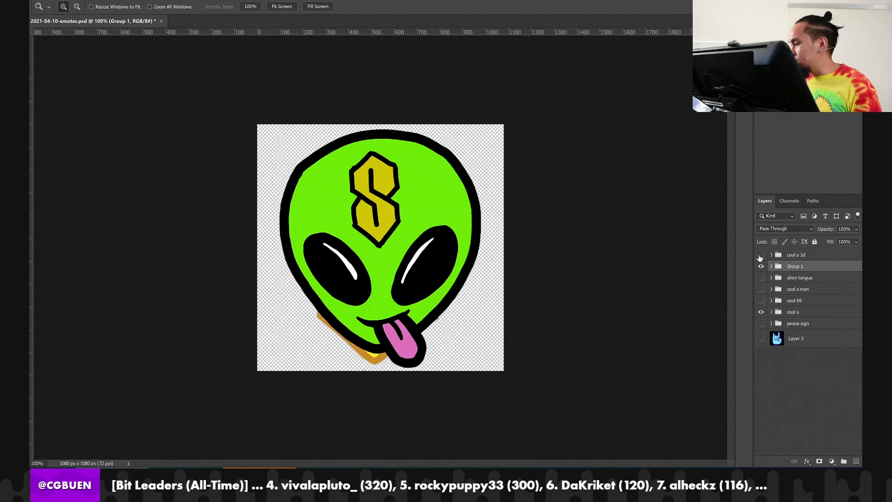
{"action": "left_click", "coordinate": [761, 265]}
{"action": "double_click", "coordinate": [788, 266]}
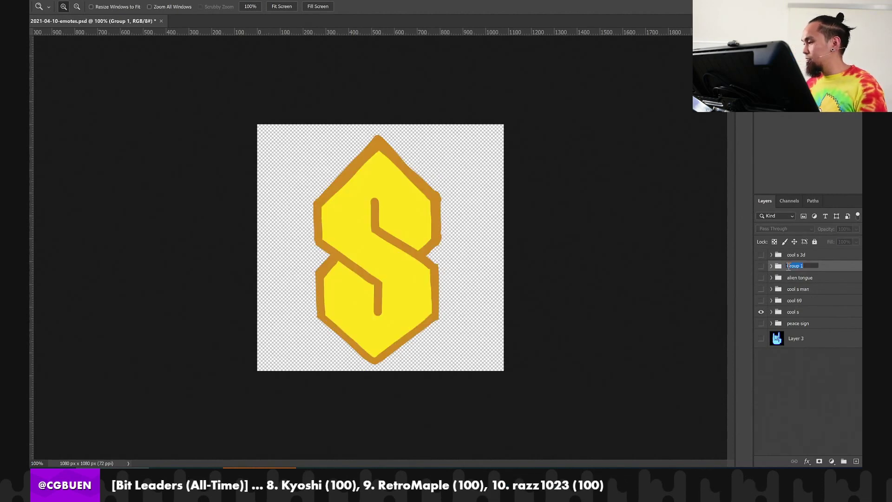
{"action": "type", "text": "alien t"}
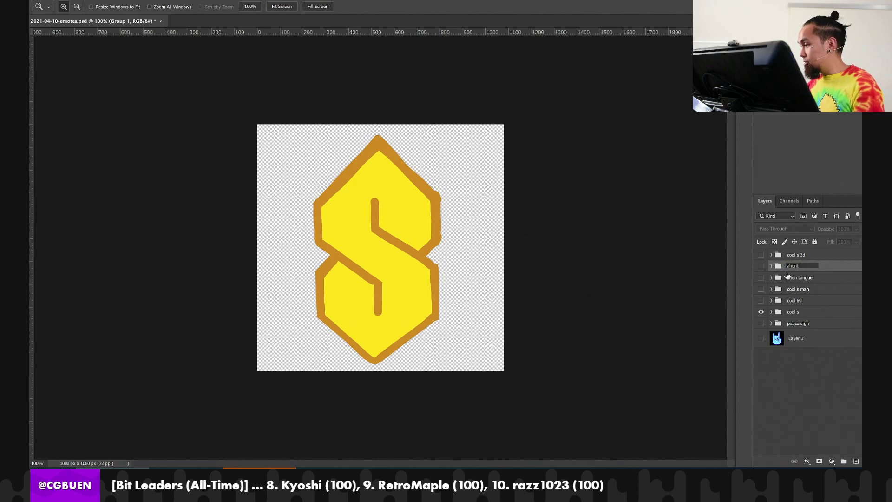
{"action": "type", "text": "ongue 2"}
{"action": "key", "text": "Return"}
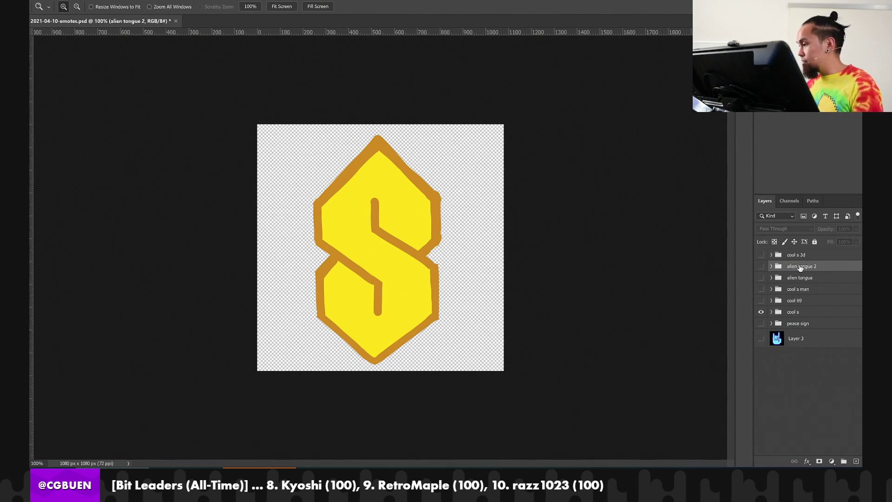
Show the cool s 3d group instead of cool s, expand it and select its line art layer, Layer 13
{"action": "left_click", "coordinate": [791, 312]}
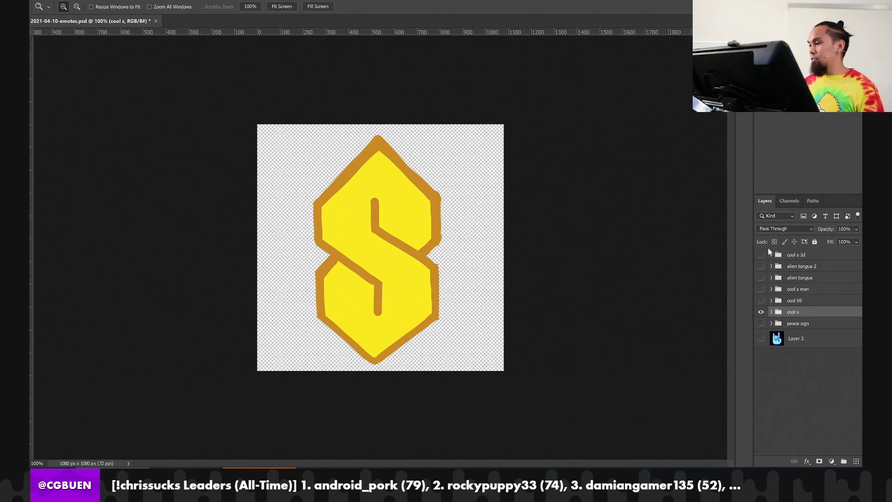
{"action": "left_click", "coordinate": [761, 311]}
{"action": "left_click", "coordinate": [762, 255]}
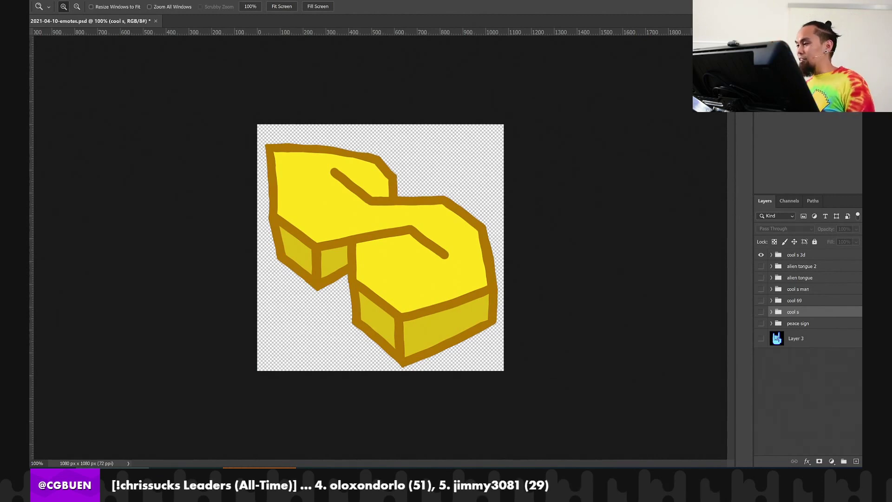
{"action": "left_click", "coordinate": [771, 256]}
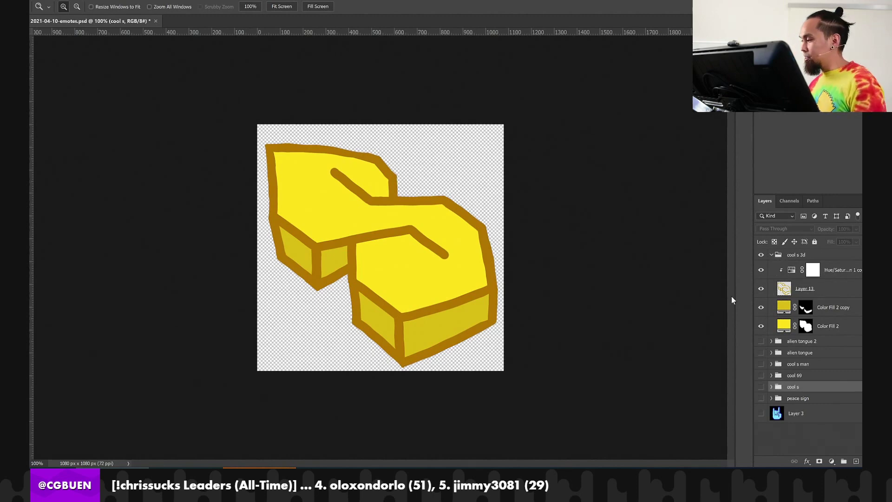
{"action": "left_click", "coordinate": [786, 293]}
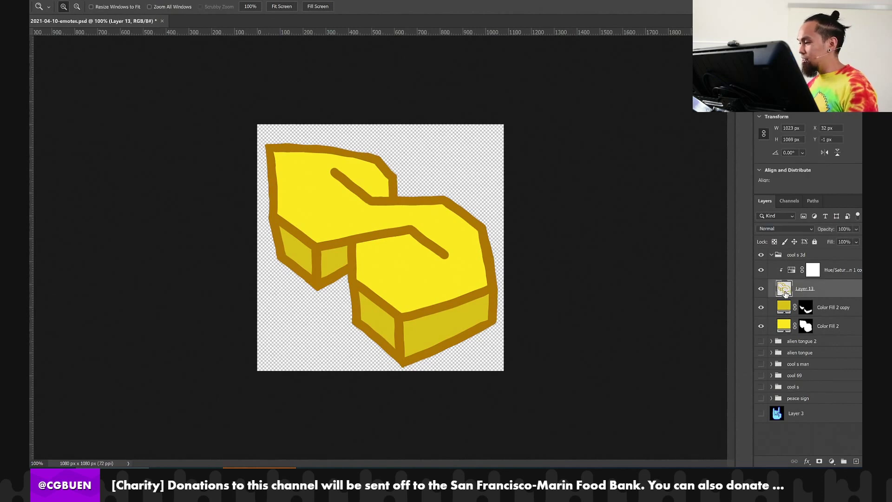
Compare the 3D cool S with and without its Hue/Saturation adjustment, and examine it at tiny emote sizes
{"action": "left_click", "coordinate": [761, 270]}
{"action": "left_click", "coordinate": [761, 270]}
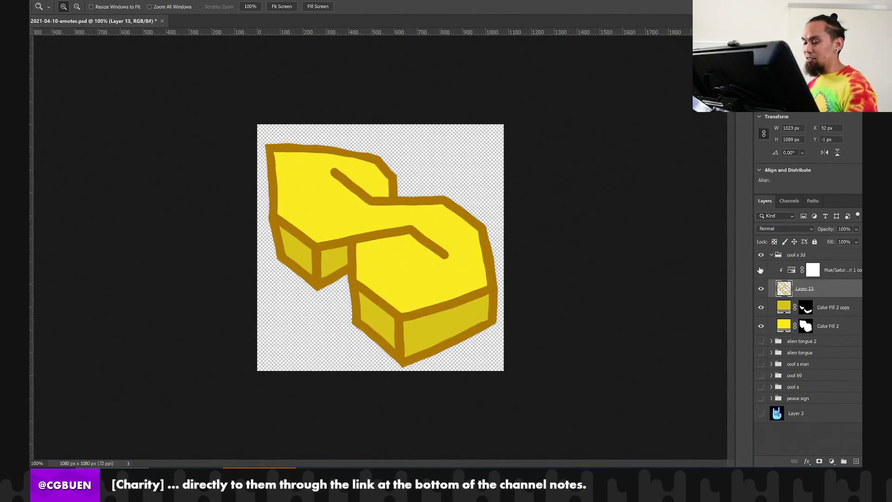
{"action": "left_click", "coordinate": [761, 270]}
{"action": "left_click", "coordinate": [761, 270]}
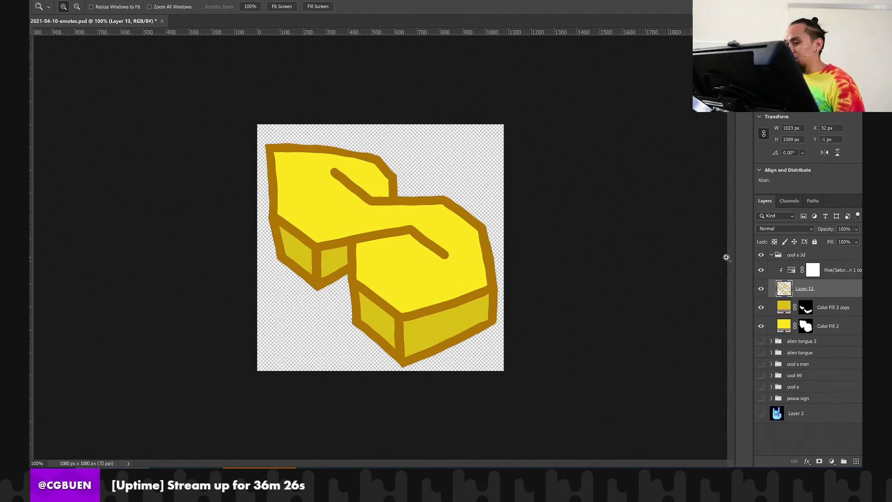
{"action": "left_click", "coordinate": [432, 255], "text": "alt"}
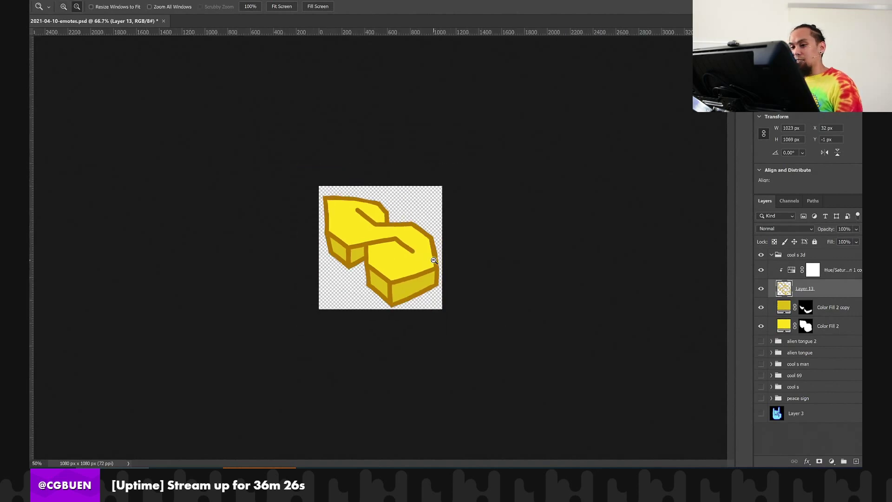
{"action": "left_click", "coordinate": [358, 254], "text": "alt"}
{"action": "left_click", "coordinate": [360, 269], "text": "alt"}
{"action": "left_click", "coordinate": [361, 269], "text": "alt"}
{"action": "left_click", "coordinate": [372, 264], "text": "alt"}
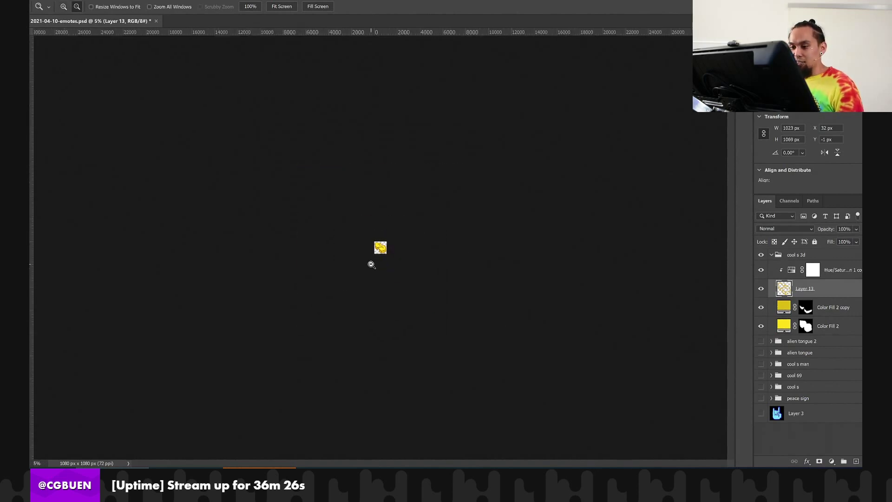
{"action": "left_click", "coordinate": [371, 264], "text": "alt"}
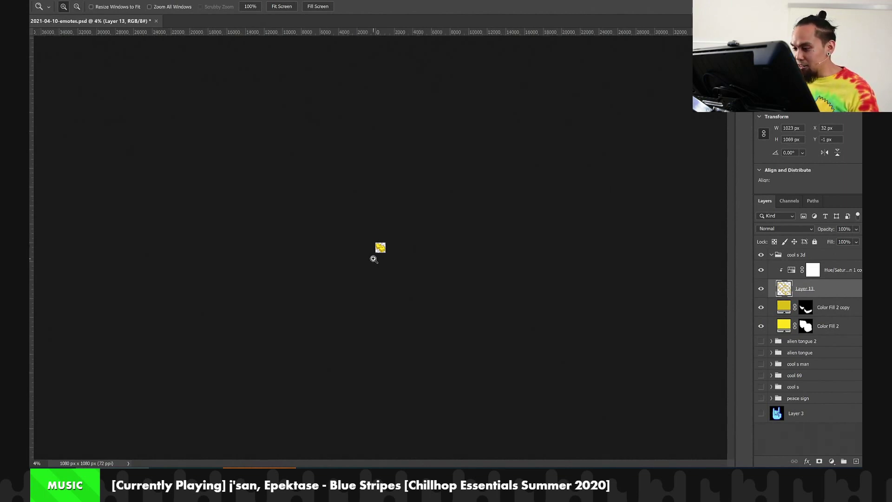
{"action": "left_click_drag", "start_coordinate": [374, 259], "coordinate": [374, 259]}
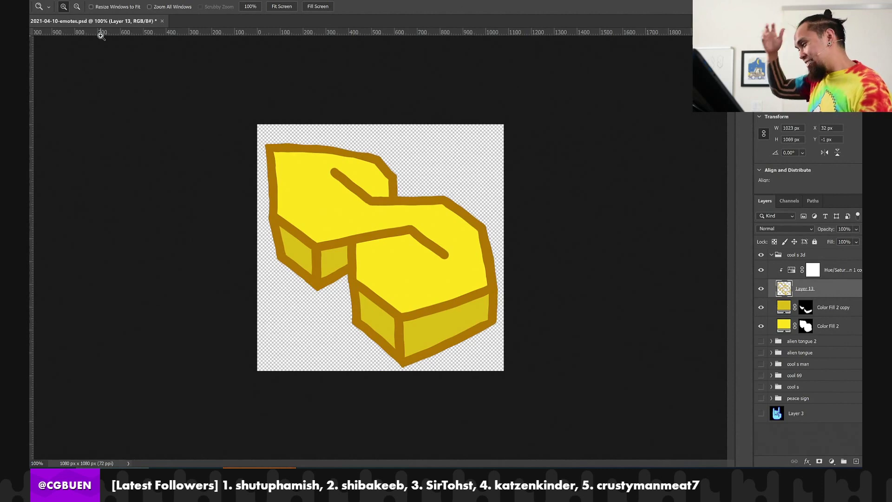
Collapse the cool s 3d group, show the cool s group instead, expand it and select its line art layer, Layer 4
{"action": "left_click", "coordinate": [770, 254]}
{"action": "left_click", "coordinate": [771, 255]}
{"action": "left_click", "coordinate": [771, 256]}
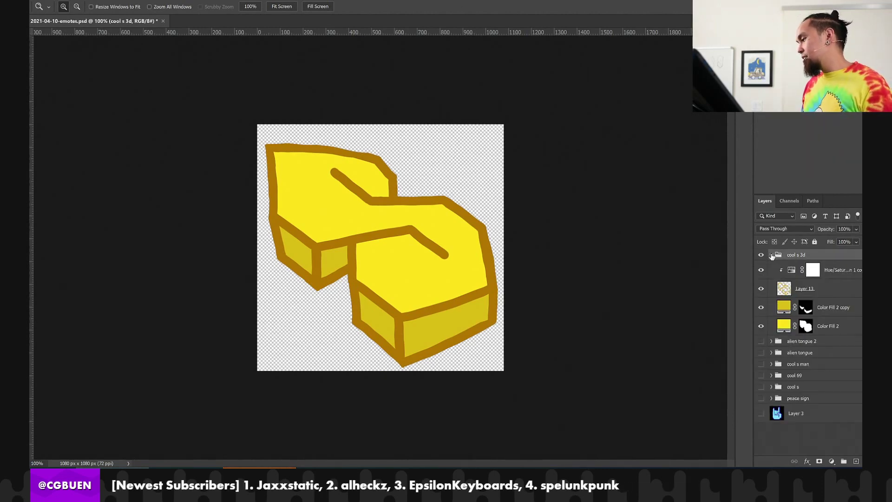
{"action": "left_click", "coordinate": [772, 255]}
{"action": "left_click", "coordinate": [760, 312]}
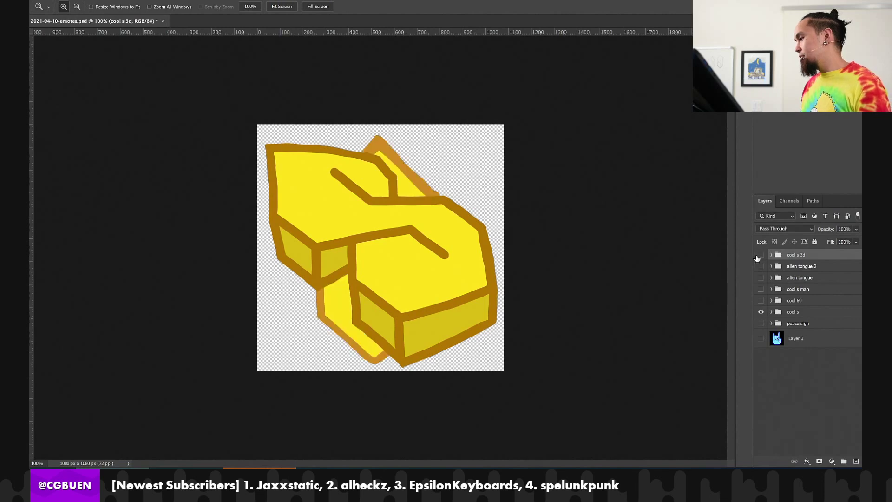
{"action": "left_click", "coordinate": [758, 255]}
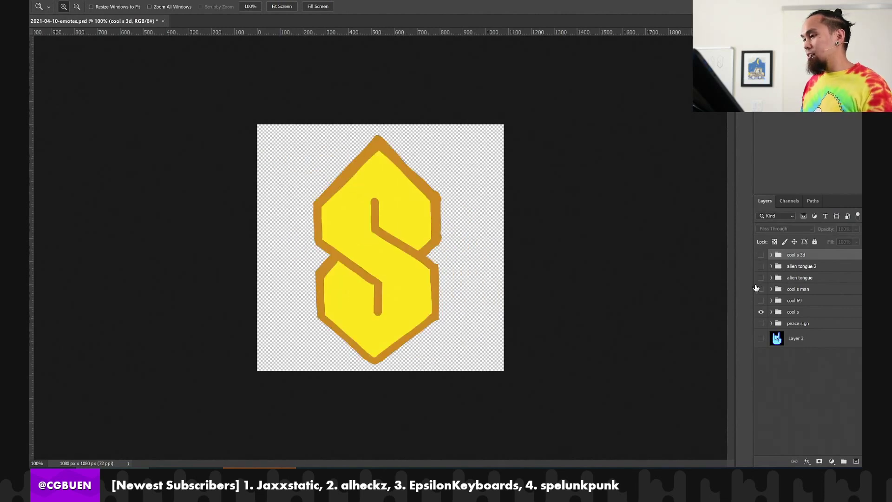
{"action": "left_click", "coordinate": [771, 312]}
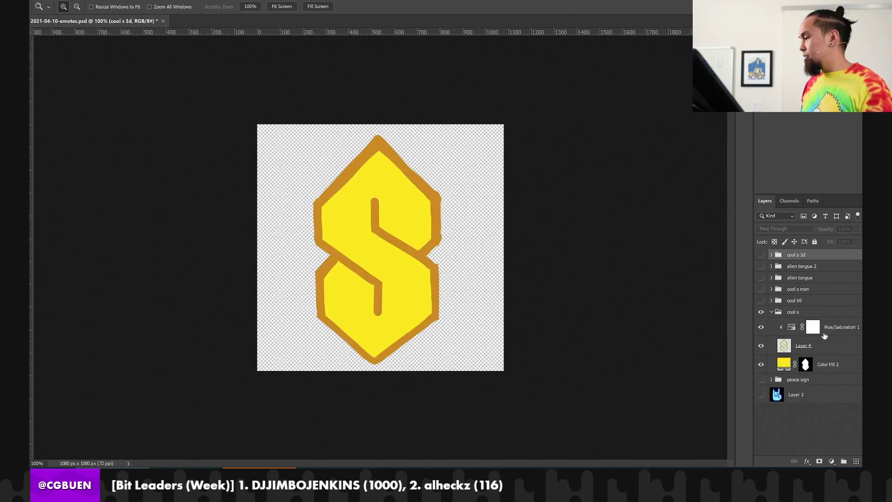
{"action": "left_click", "coordinate": [820, 348]}
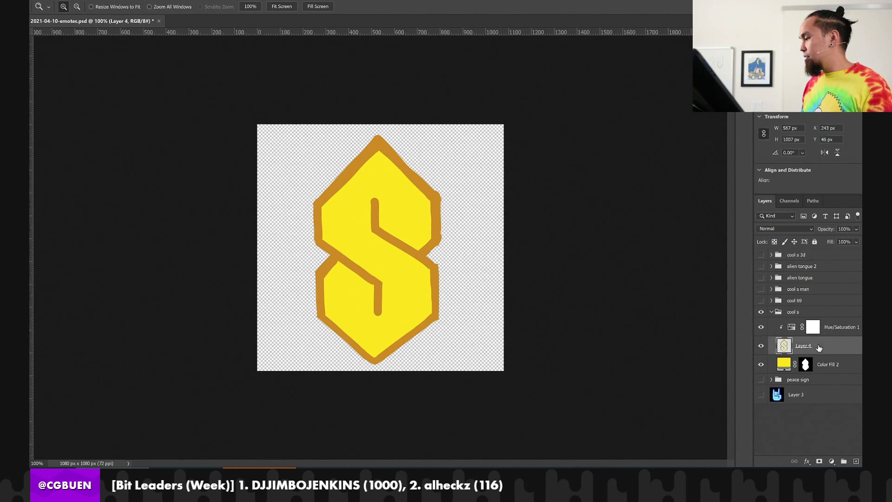
Erase the bumps along both outer edges of the cool S outline's top tip to sharpen and lower the point
{"action": "left_click", "coordinate": [396, 157]}
{"action": "left_click_drag", "start_coordinate": [383, 152], "coordinate": [418, 153]}
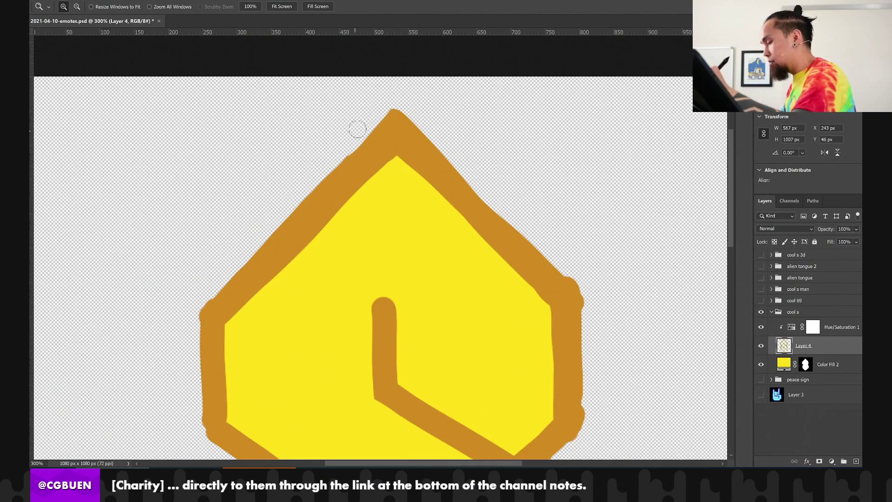
{"action": "left_click_drag", "start_coordinate": [348, 153], "coordinate": [388, 109]}
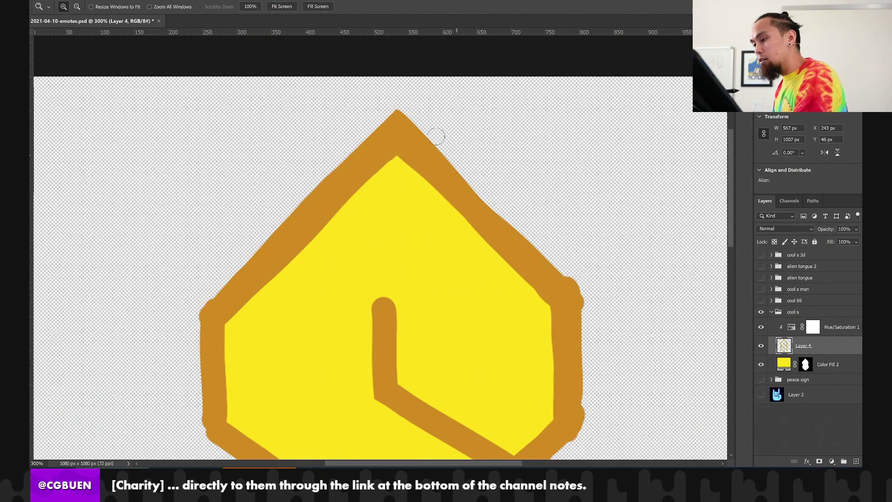
{"action": "left_click_drag", "start_coordinate": [438, 136], "coordinate": [396, 100]}
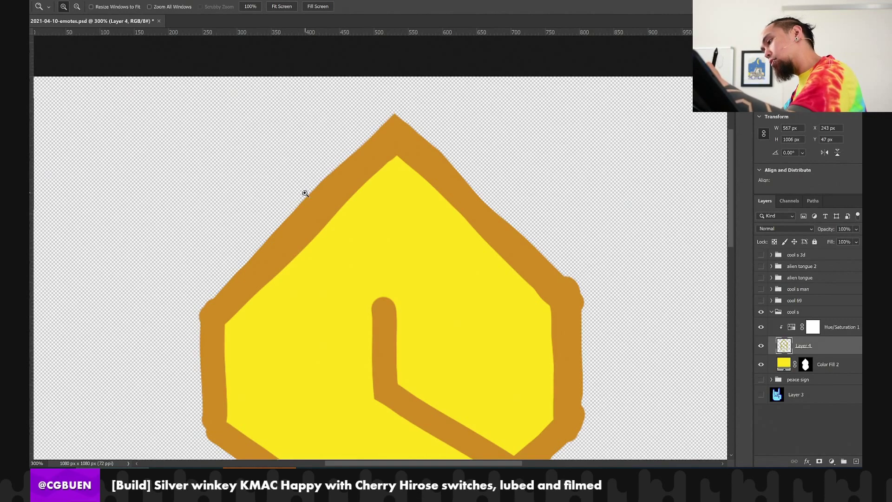
{"action": "left_click_drag", "start_coordinate": [439, 144], "coordinate": [364, 93]}
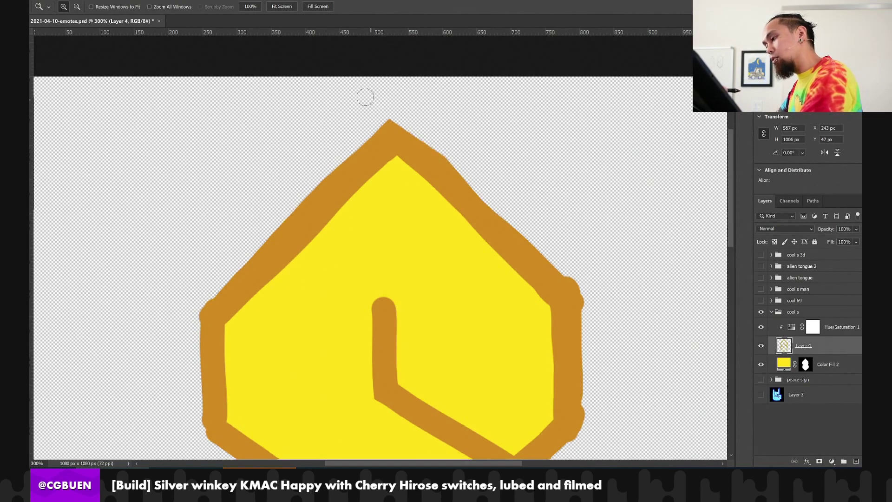
Hide the cool s group's Hue/Saturation adjustment, sample the unadjusted outline colour and set the brush to 45 px
{"action": "left_click", "coordinate": [761, 327]}
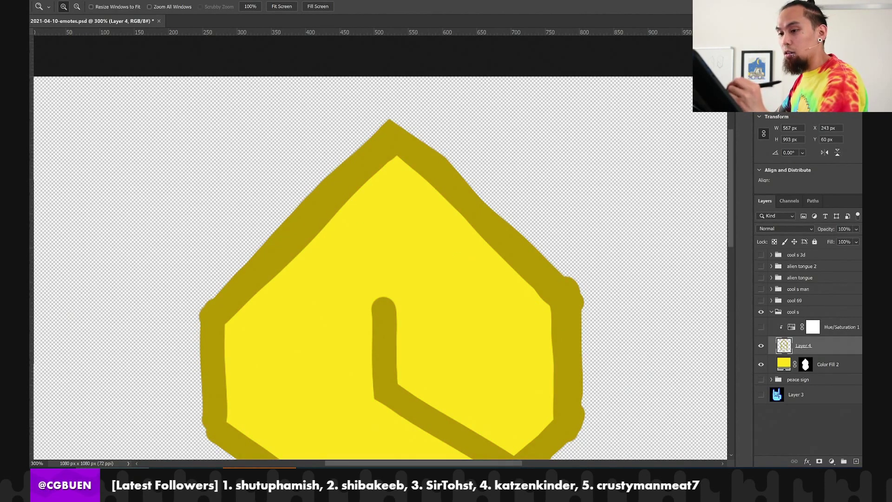
{"action": "key", "text": "i"}
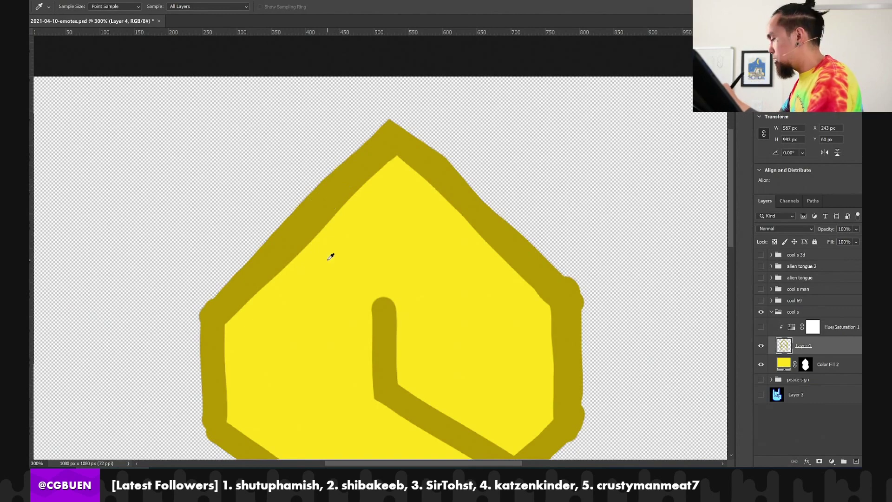
{"action": "key", "text": "b"}
{"action": "key", "text": "bracketright"}
{"action": "key", "text": "bracketright"}
{"action": "key", "text": "bracketright"}
{"action": "key", "text": "bracketright"}
{"action": "key", "text": "bracketright"}
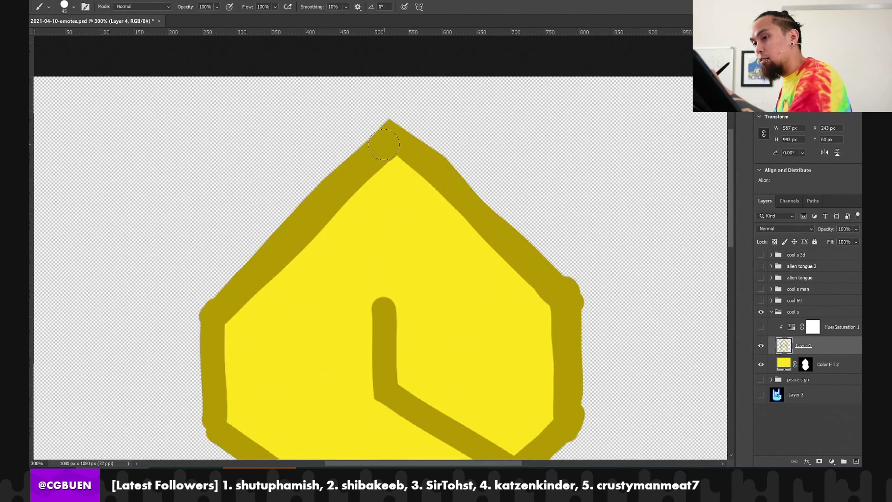
Try to repaint the top tip of the cool S outline with the 45 px brush
{"action": "left_click_drag", "start_coordinate": [382, 131], "coordinate": [332, 192]}
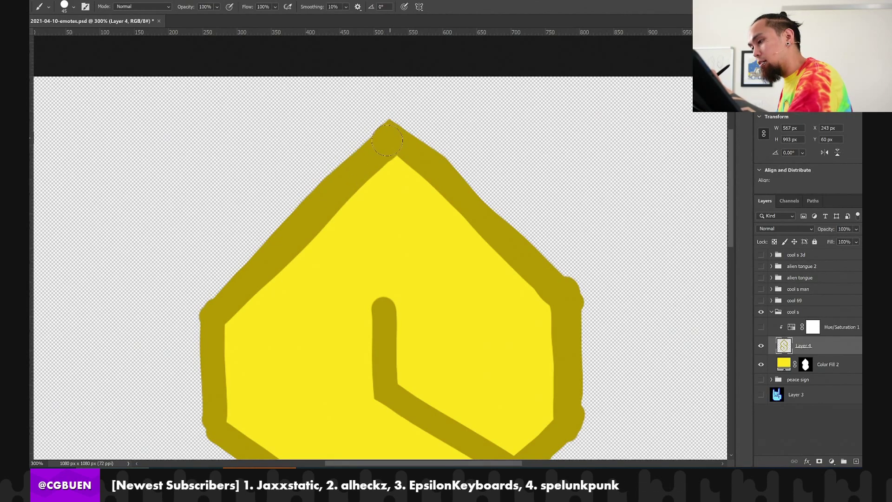
{"action": "left_click_drag", "start_coordinate": [387, 140], "coordinate": [391, 135]}
{"action": "left_click_drag", "start_coordinate": [361, 165], "coordinate": [358, 185]}
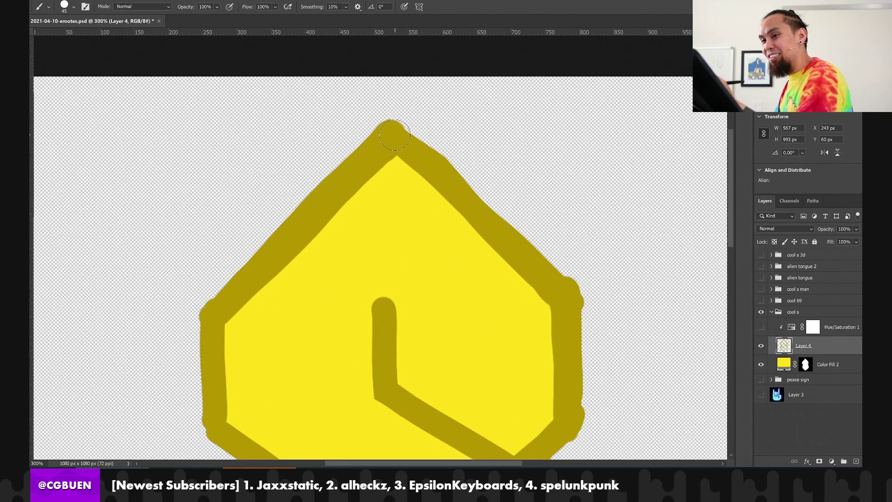
{"action": "key", "text": "ctrl+z"}
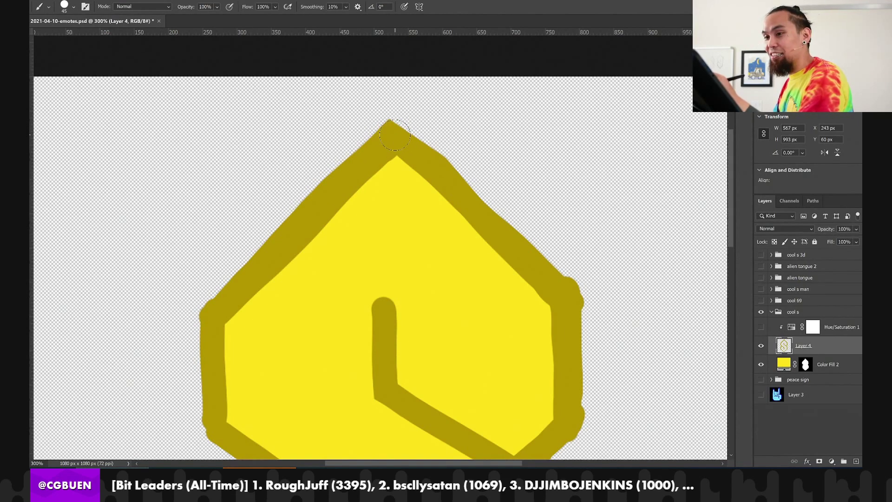
Repaint the cool S outline from the top tip down its upper-right edge with a 40 px brush, redoing strokes as needed
{"action": "key", "text": "bracketleft"}
{"action": "key", "text": "bracketleft"}
{"action": "key", "text": "bracketleft"}
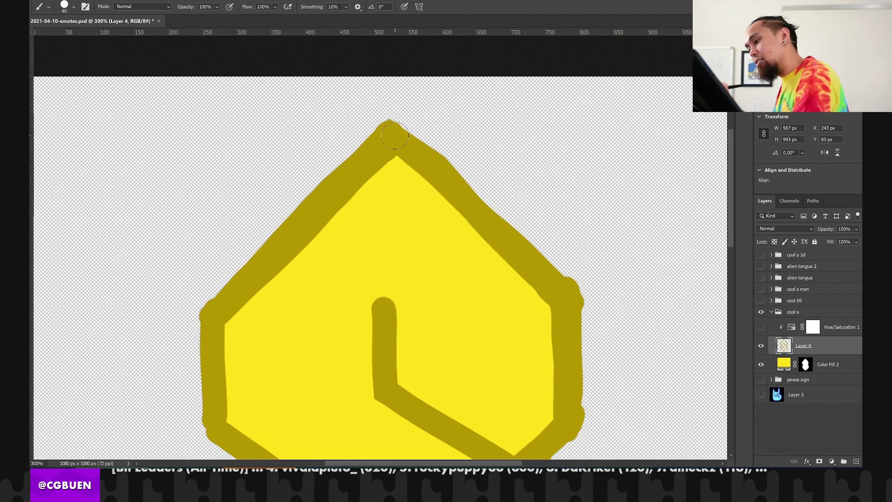
{"action": "left_click_drag", "start_coordinate": [405, 127], "coordinate": [467, 195]}
{"action": "key", "text": "ctrl+z"}
{"action": "mouse_move", "coordinate": [382, 124]}
{"action": "left_mouse_down"}
{"action": "mouse_move", "coordinate": [414, 136]}
{"action": "mouse_move", "coordinate": [486, 207]}
{"action": "left_mouse_up"}
{"action": "key", "text": "ctrl+z"}
{"action": "mouse_move", "coordinate": [384, 121]}
{"action": "left_mouse_down"}
{"action": "mouse_move", "coordinate": [446, 163]}
{"action": "mouse_move", "coordinate": [493, 210]}
{"action": "left_mouse_up"}
{"action": "key", "text": "ctrl+z"}
{"action": "left_click_drag", "start_coordinate": [394, 125], "coordinate": [492, 225]}
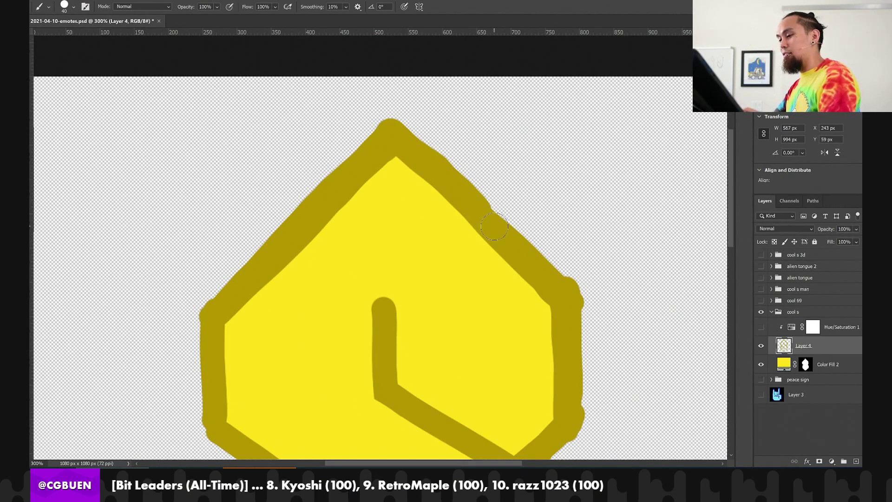
Turn the cool s group's Hue/Saturation adjustment back on, and show the cool s 3d group instead of cool s
{"action": "key", "text": "z"}
{"action": "left_click", "coordinate": [39, 287], "text": "alt"}
{"action": "left_click", "coordinate": [39, 287], "text": "alt"}
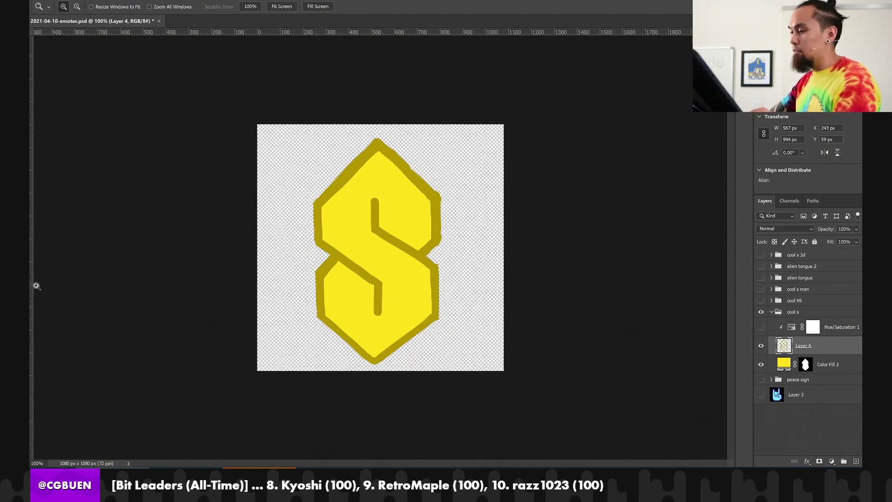
{"action": "left_click", "coordinate": [761, 326]}
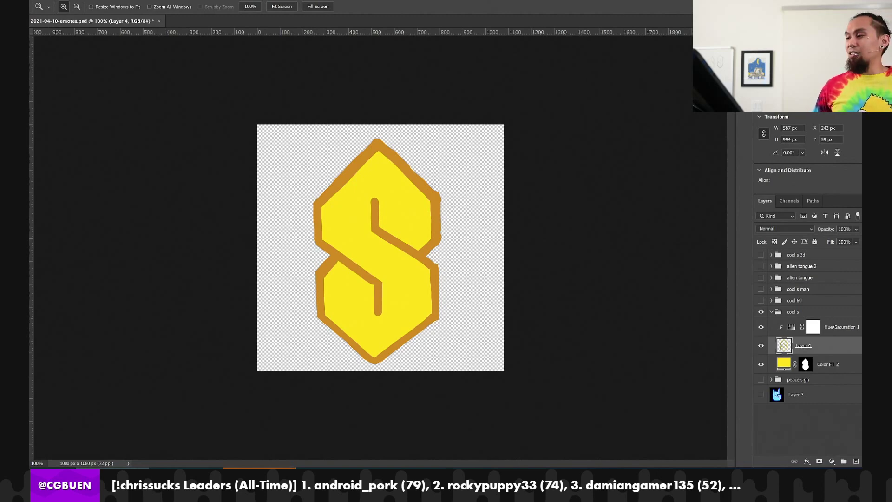
{"action": "left_click", "coordinate": [761, 255]}
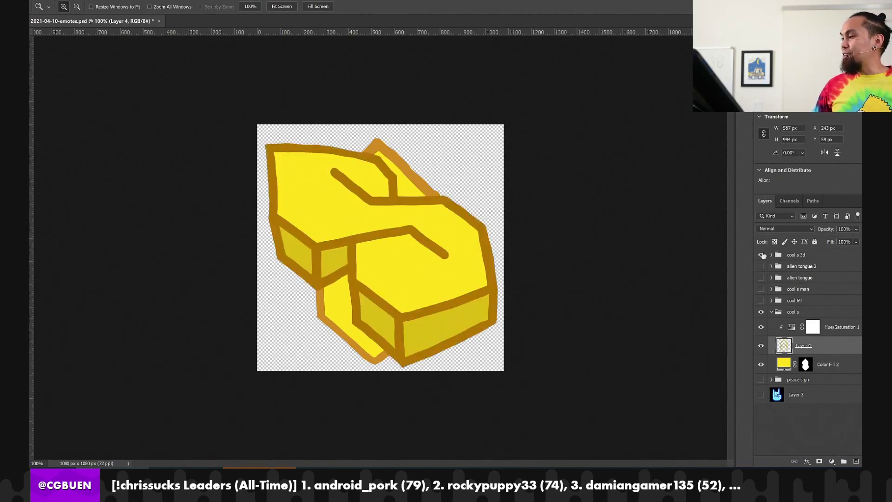
{"action": "left_click", "coordinate": [761, 312]}
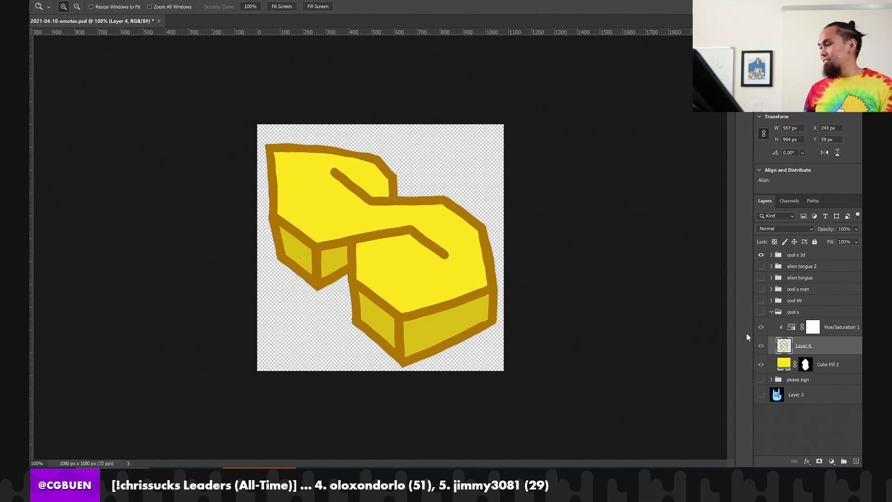
Show the alien tongue 2 group in place of cool s 3d, collapse cool s and expand the alien's layers
{"action": "left_click", "coordinate": [759, 314]}
{"action": "left_click", "coordinate": [760, 314]}
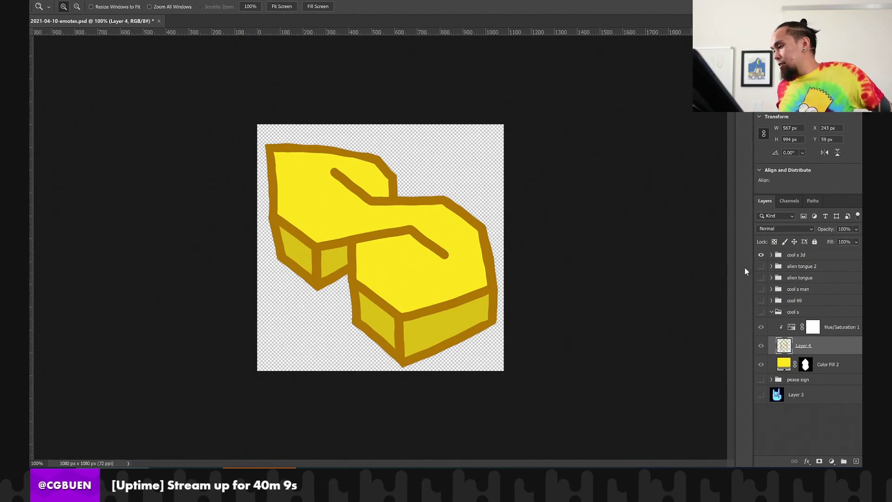
{"action": "left_click", "coordinate": [761, 266]}
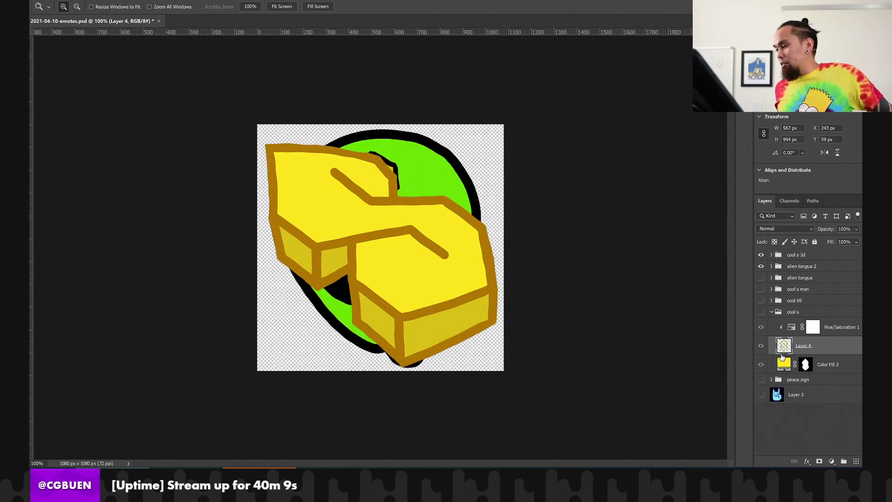
{"action": "left_click", "coordinate": [761, 311]}
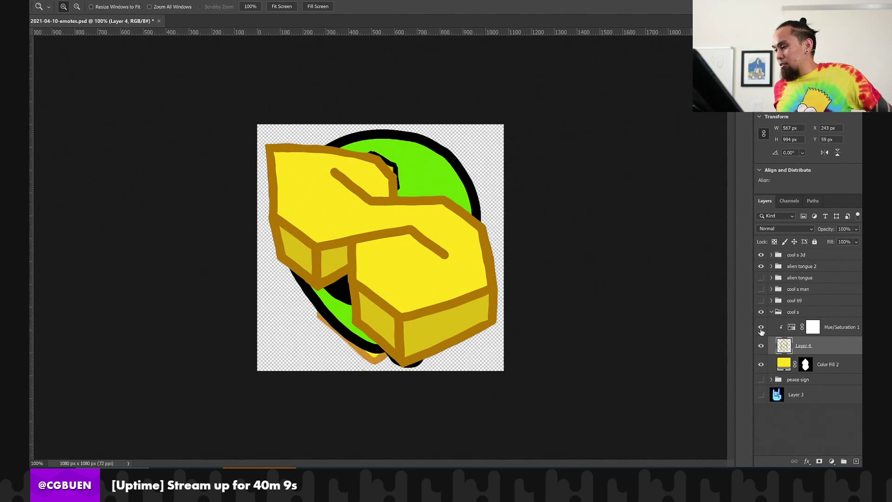
{"action": "left_click", "coordinate": [761, 327]}
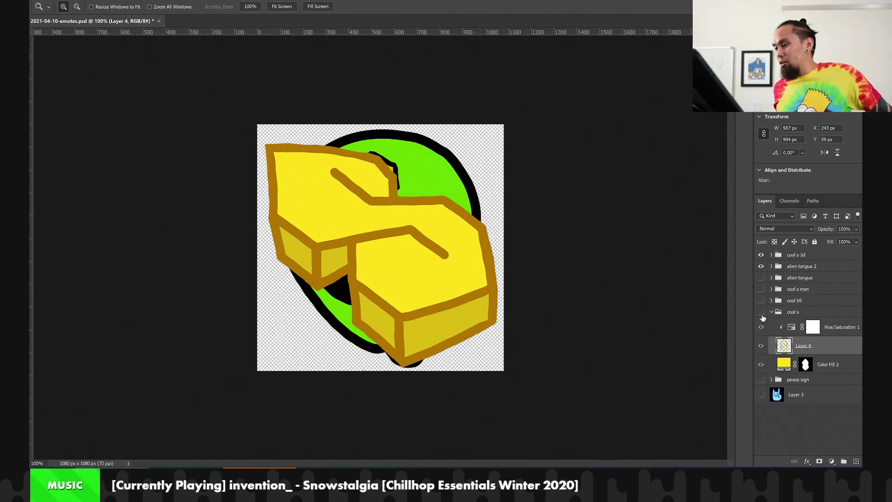
{"action": "left_click", "coordinate": [761, 312]}
{"action": "left_click", "coordinate": [774, 315]}
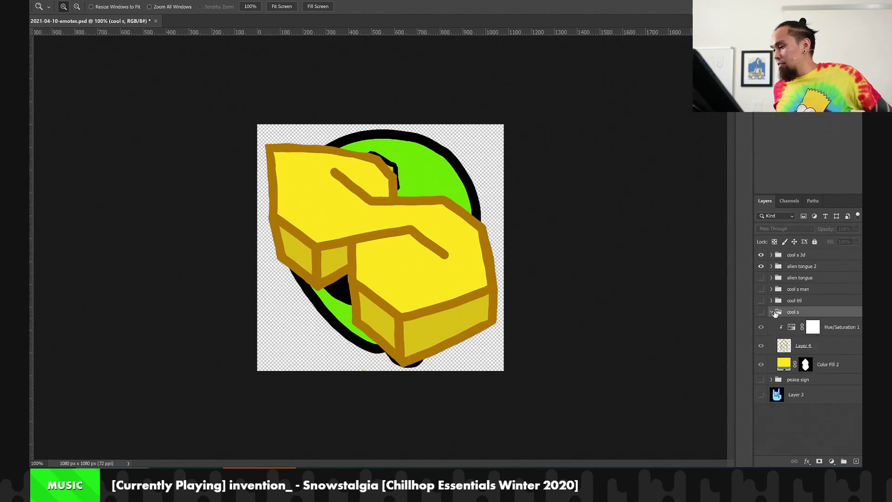
{"action": "left_click", "coordinate": [772, 312]}
{"action": "left_click", "coordinate": [761, 255]}
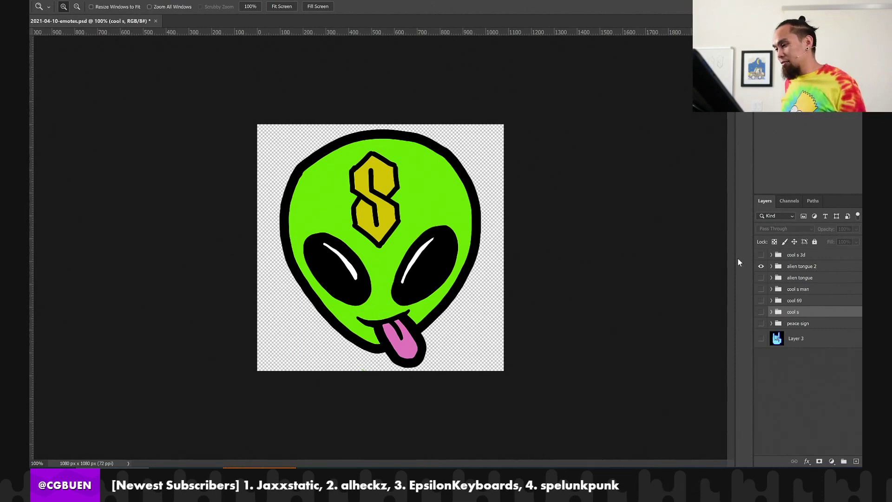
{"action": "left_click", "coordinate": [792, 268]}
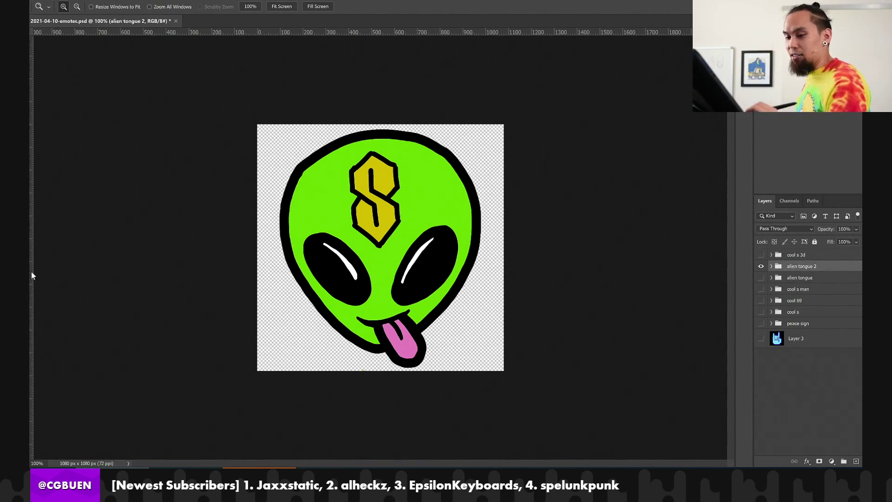
{"action": "left_click", "coordinate": [771, 266]}
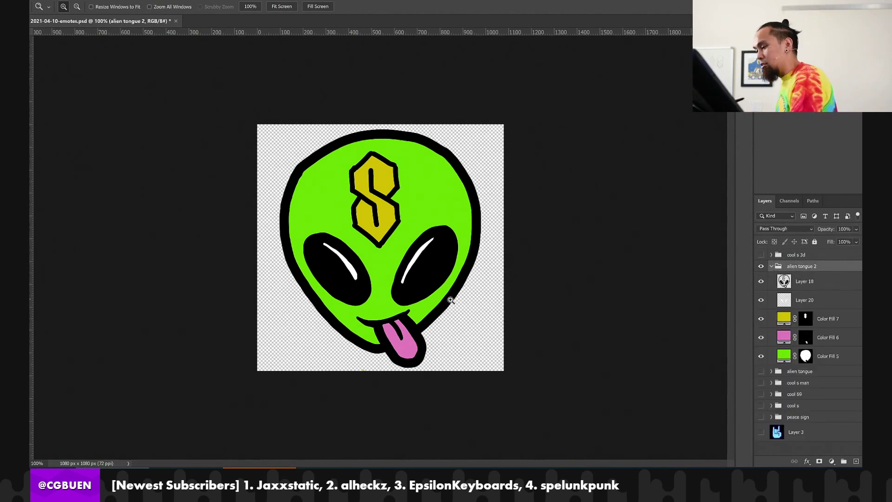
Smooth away the bump on the inner edge of the alien head's upper-left outline on Layer 18, using a 40 px brush
{"action": "left_click", "coordinate": [303, 302]}
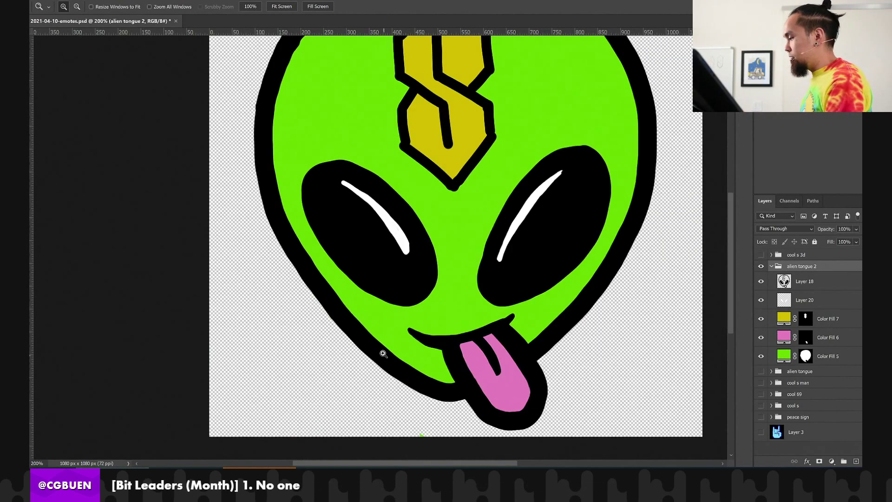
{"action": "left_click_drag", "start_coordinate": [360, 322], "coordinate": [592, 316]}
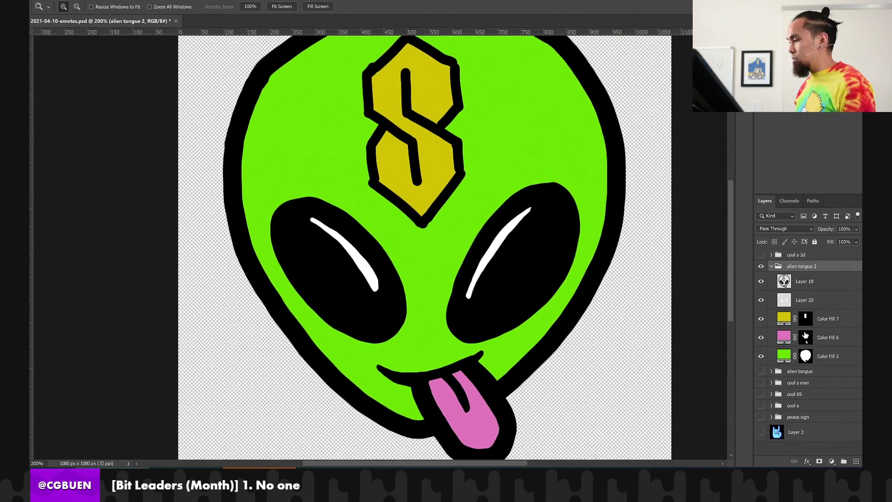
{"action": "left_click_drag", "start_coordinate": [491, 235], "coordinate": [511, 226]}
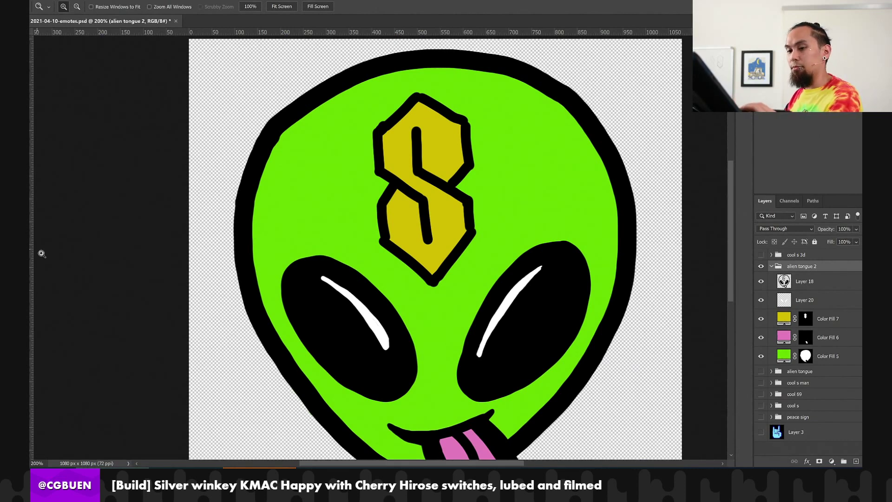
{"action": "key", "text": "ctrl+1"}
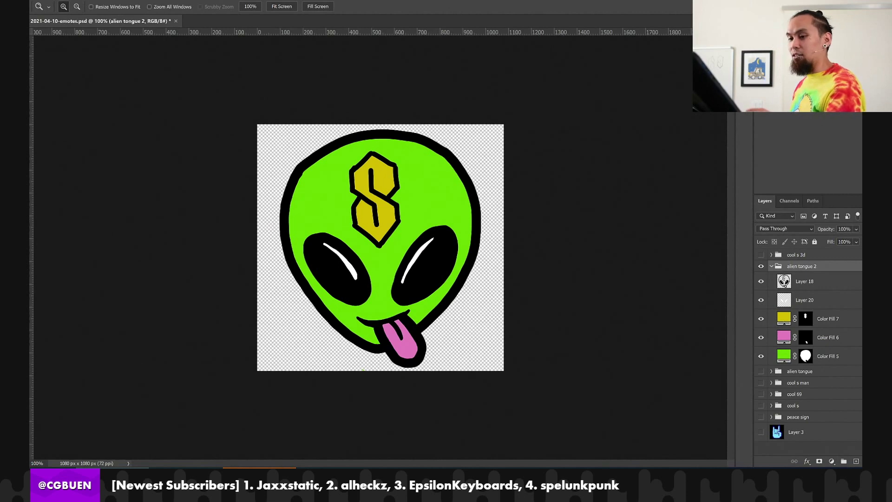
{"action": "left_click_drag", "start_coordinate": [286, 178], "coordinate": [333, 203]}
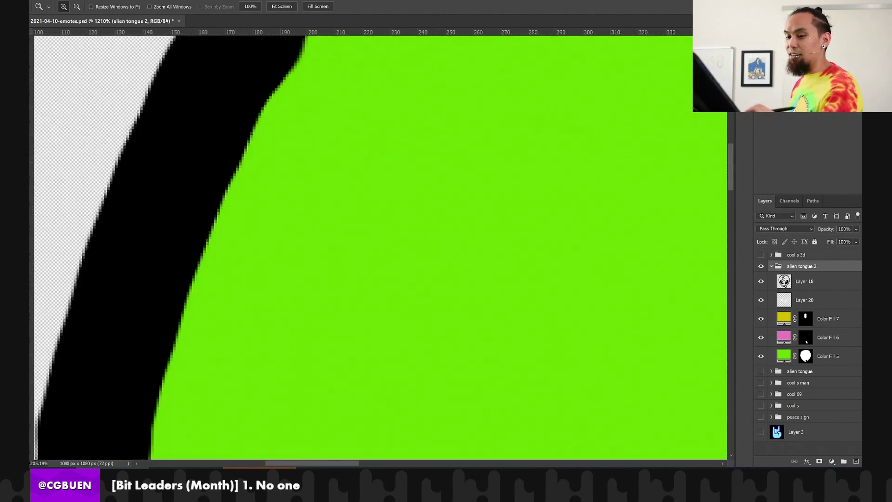
{"action": "key", "text": "ctrl+1"}
{"action": "left_click_drag", "start_coordinate": [279, 153], "coordinate": [340, 209]}
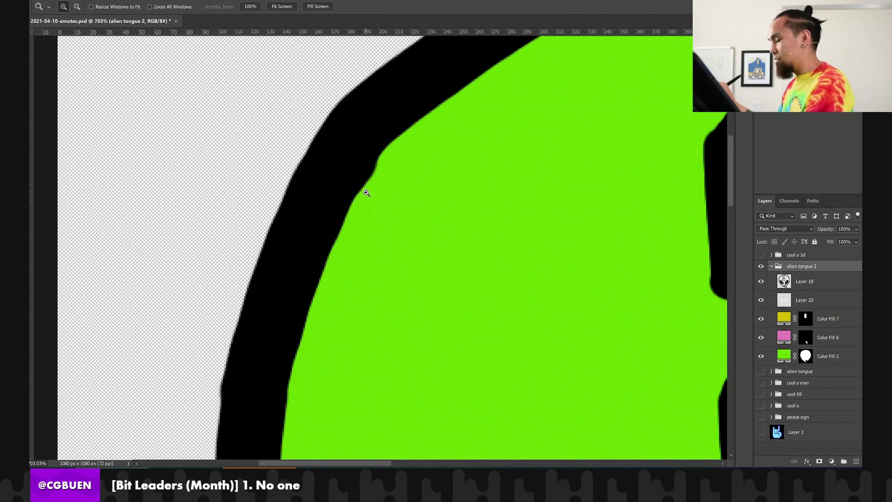
{"action": "key", "text": "b"}
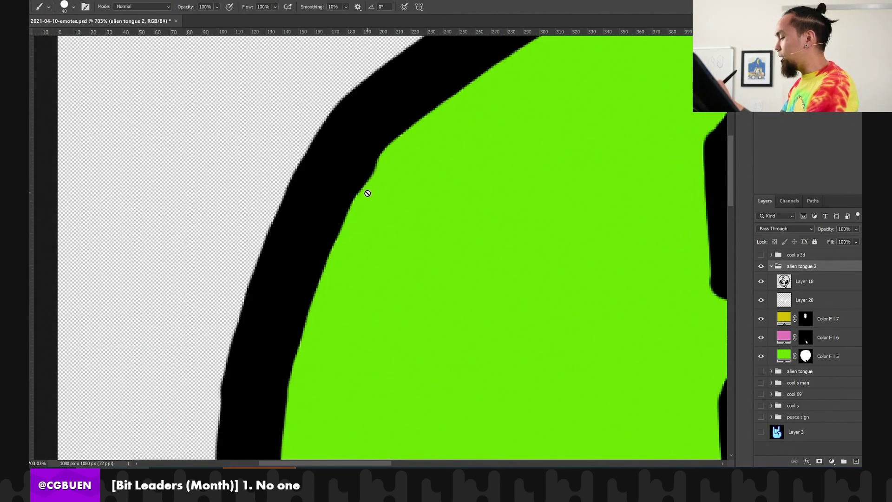
{"action": "key", "text": "alt+bracketleft"}
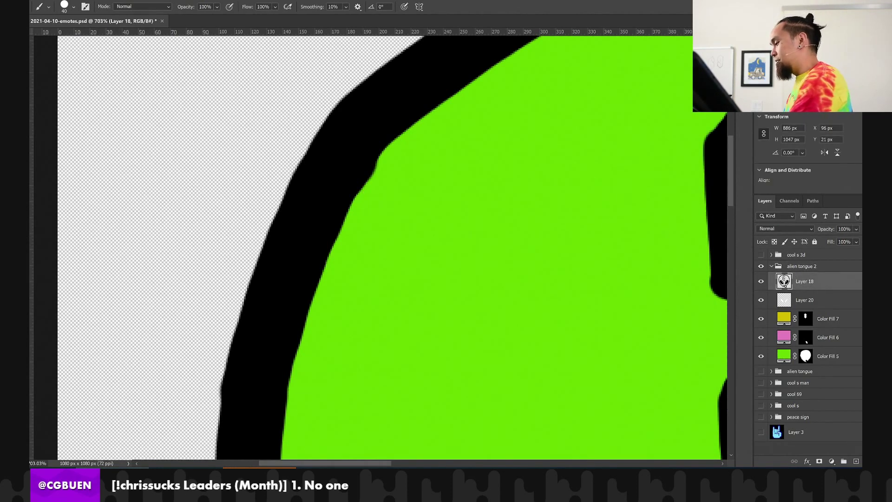
{"action": "key", "text": "bracketleft"}
{"action": "key", "text": "bracketleft"}
{"action": "key", "text": "bracketleft"}
{"action": "key", "text": "bracketleft"}
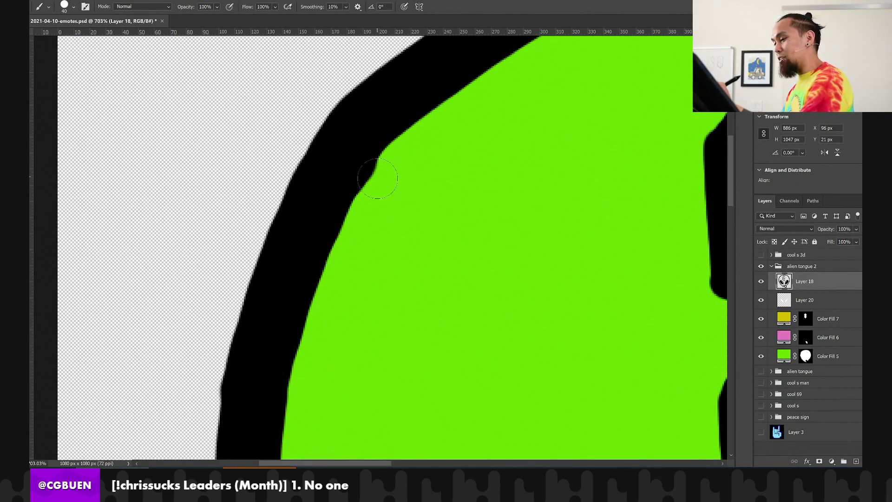
{"action": "key", "text": "bracketright"}
{"action": "key", "text": "bracketright"}
{"action": "key", "text": "bracketright"}
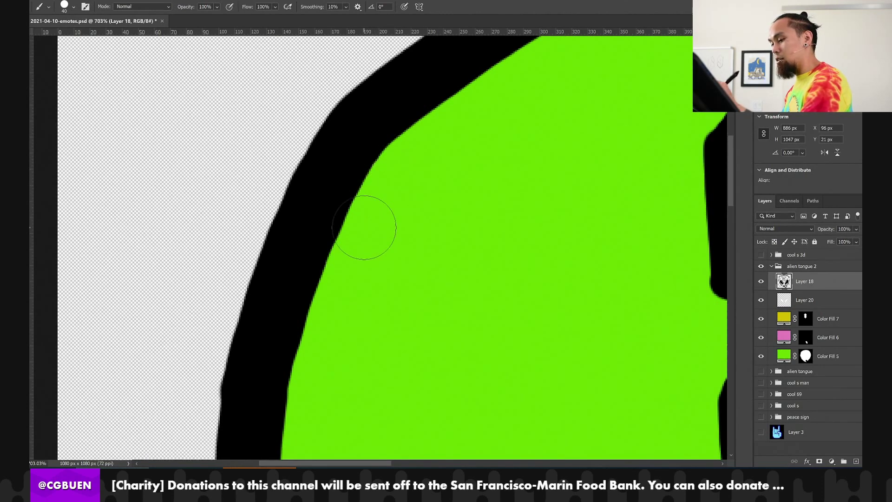
Trim the overshooting outline at the upper-right corner of the S on the alien's forehead
{"action": "mouse_move", "coordinate": [390, 290]}
{"action": "left_mouse_down"}
{"action": "mouse_move", "coordinate": [341, 414]}
{"action": "mouse_move", "coordinate": [364, 304]}
{"action": "mouse_move", "coordinate": [340, 303]}
{"action": "mouse_move", "coordinate": [357, 321]}
{"action": "mouse_move", "coordinate": [308, 325]}
{"action": "mouse_move", "coordinate": [438, 246]}
{"action": "mouse_move", "coordinate": [465, 283]}
{"action": "left_mouse_up"}
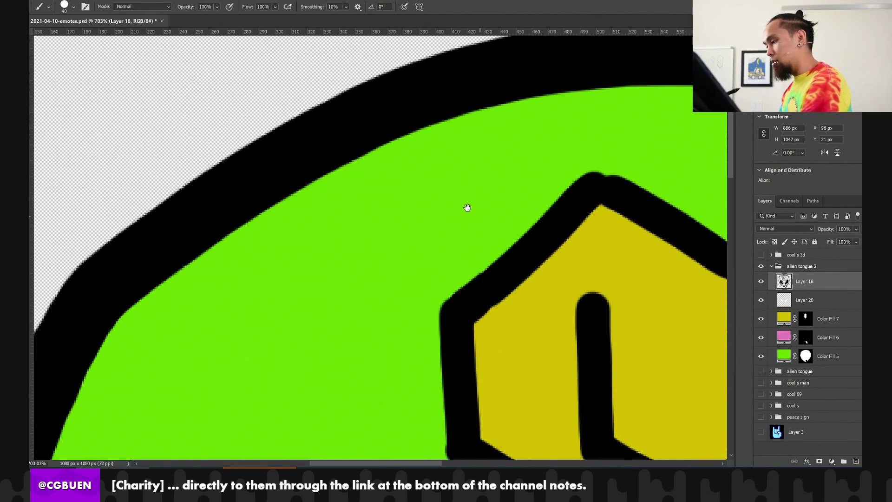
{"action": "left_click_drag", "start_coordinate": [467, 208], "coordinate": [364, 158]}
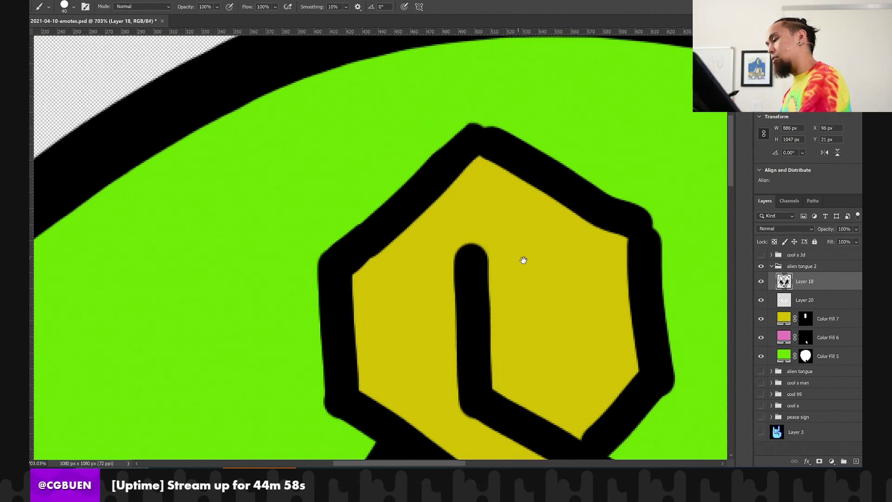
{"action": "left_click_drag", "start_coordinate": [523, 260], "coordinate": [472, 197]}
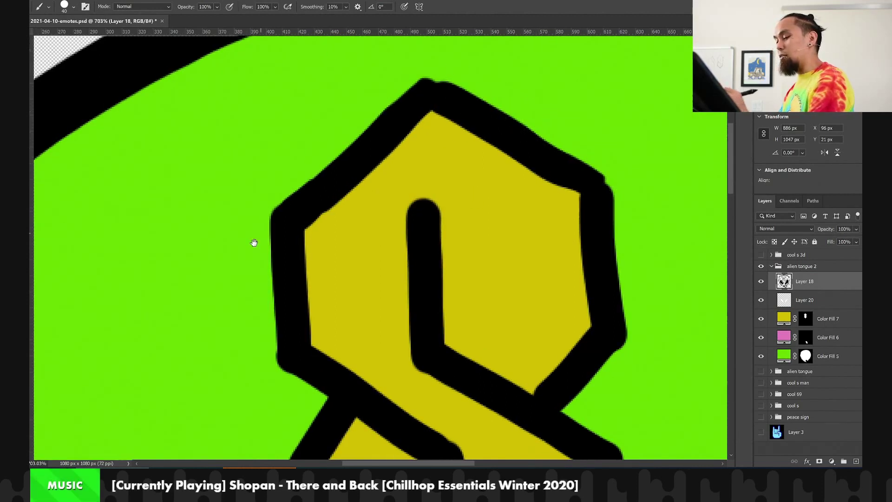
{"action": "mouse_move", "coordinate": [253, 243]}
{"action": "left_mouse_down"}
{"action": "mouse_move", "coordinate": [241, 135]}
{"action": "mouse_move", "coordinate": [220, 107]}
{"action": "mouse_move", "coordinate": [221, 70]}
{"action": "left_mouse_up"}
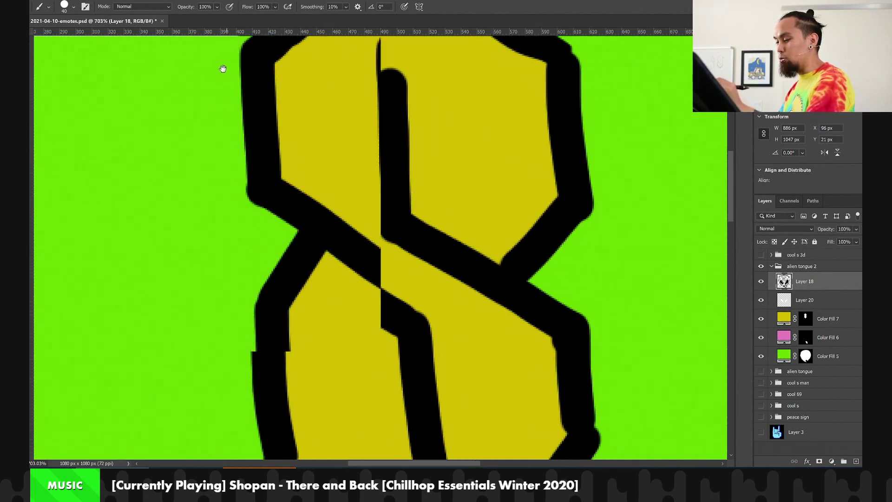
{"action": "left_click_drag", "start_coordinate": [215, 193], "coordinate": [223, 131]}
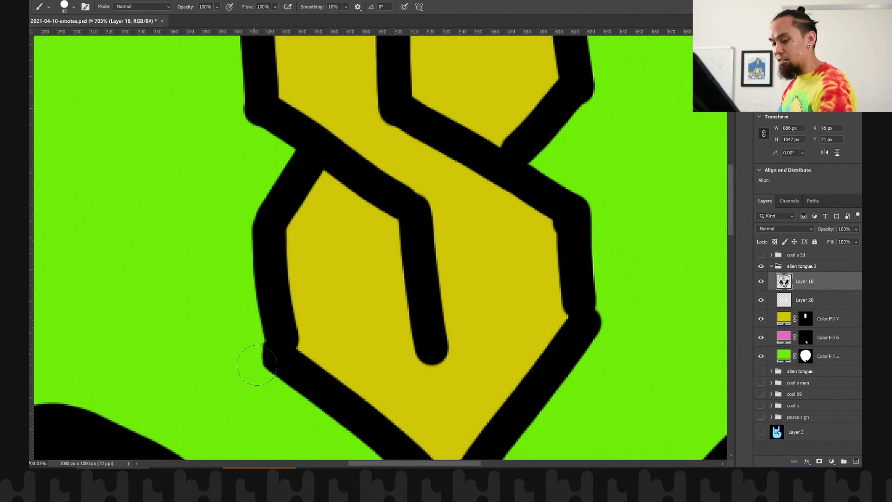
Clean up the bulging lower-left and lower-right outer corners of the forehead S outline
{"action": "left_click_drag", "start_coordinate": [245, 344], "coordinate": [247, 372]}
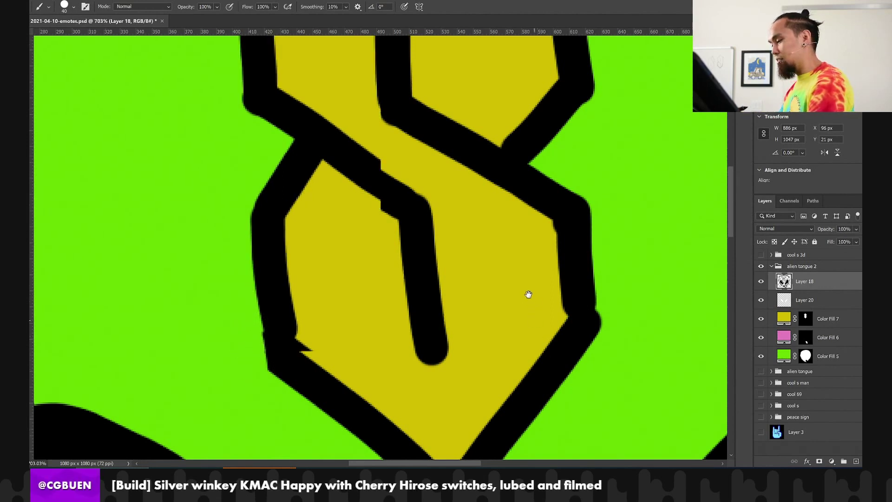
{"action": "scroll", "coordinate": [527, 295], "scroll_direction": "down", "scroll_amount": 2}
{"action": "left_click_drag", "start_coordinate": [592, 259], "coordinate": [593, 262]}
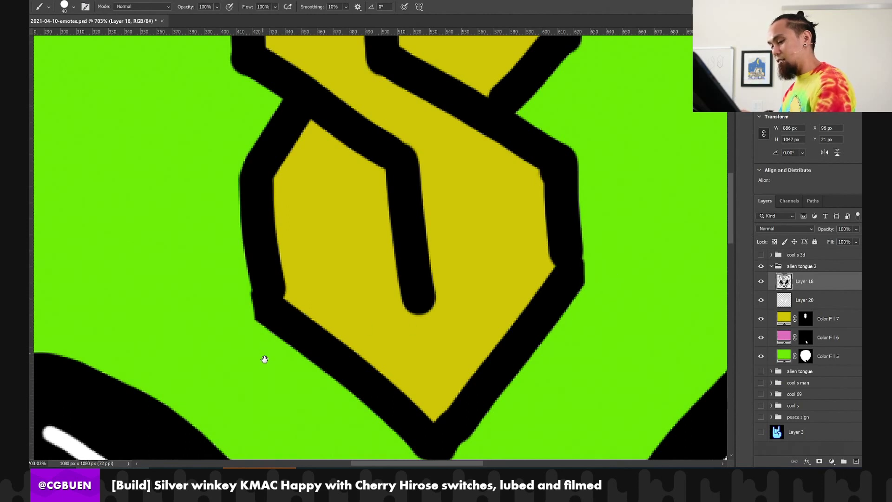
{"action": "left_click_drag", "start_coordinate": [262, 361], "coordinate": [258, 317]}
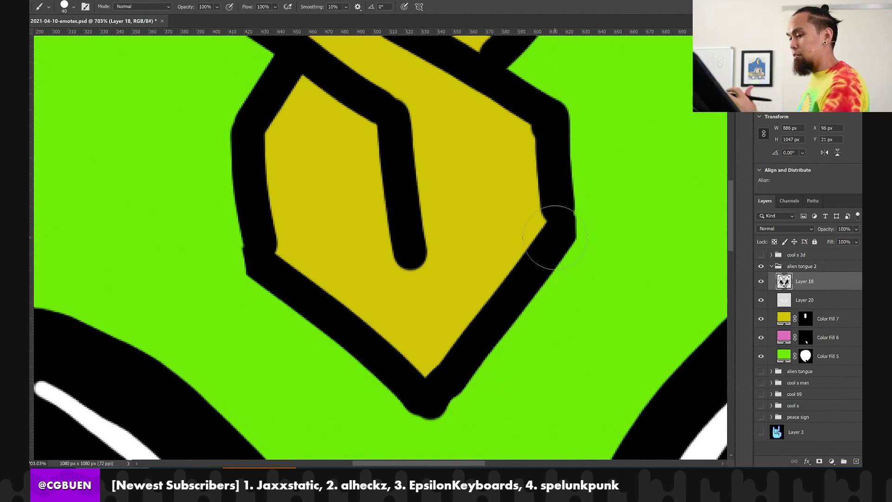
{"action": "scroll", "coordinate": [554, 236], "scroll_direction": "down", "scroll_amount": 2}
Erase the upper-left diagonal outline segment of the forehead S's lower half on Layer 18, using a 20 px brush size
{"action": "key", "text": "z"}
{"action": "key", "text": "ctrl+1"}
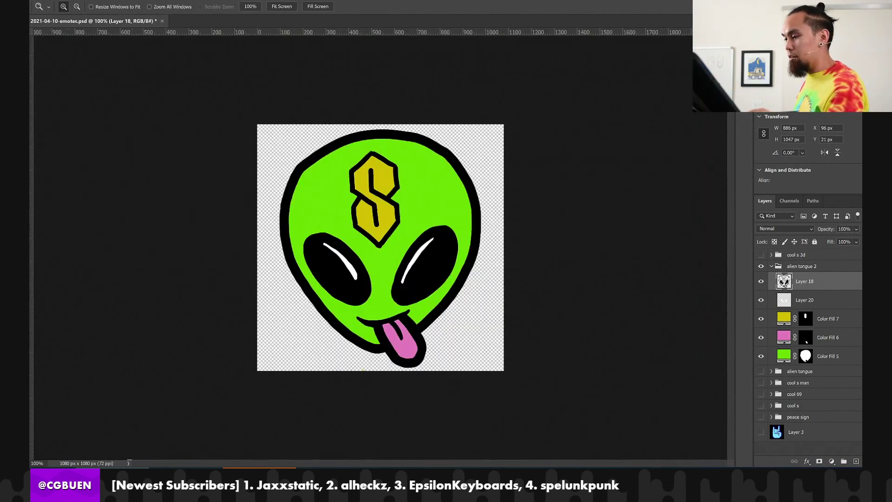
{"action": "scroll", "coordinate": [348, 205], "scroll_direction": "up", "scroll_amount": 15}
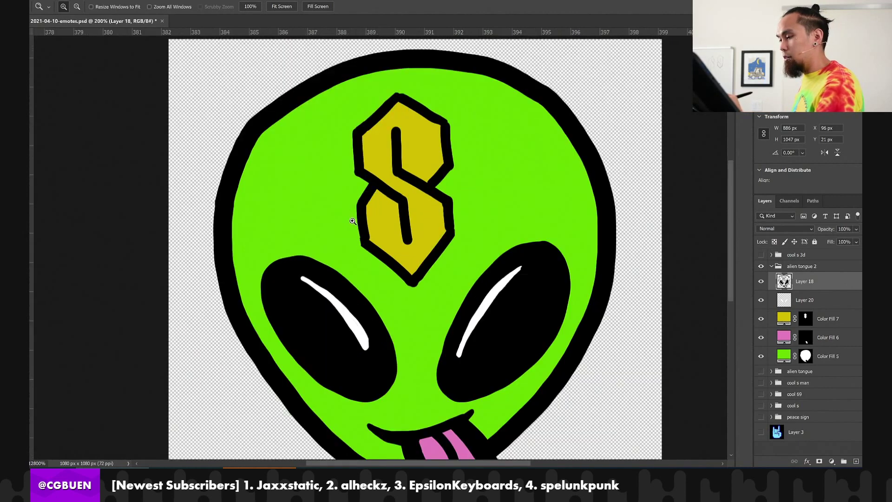
{"action": "key", "text": "ctrl+1"}
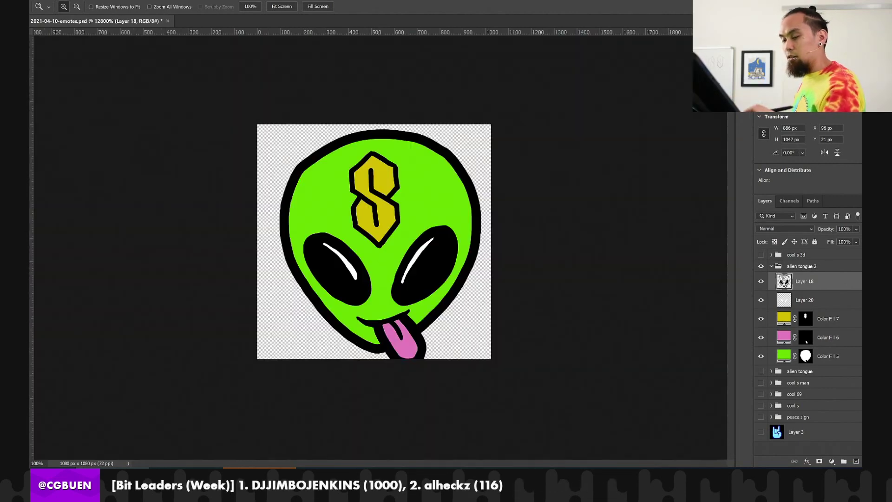
{"action": "left_click_drag", "start_coordinate": [374, 191], "coordinate": [335, 233]}
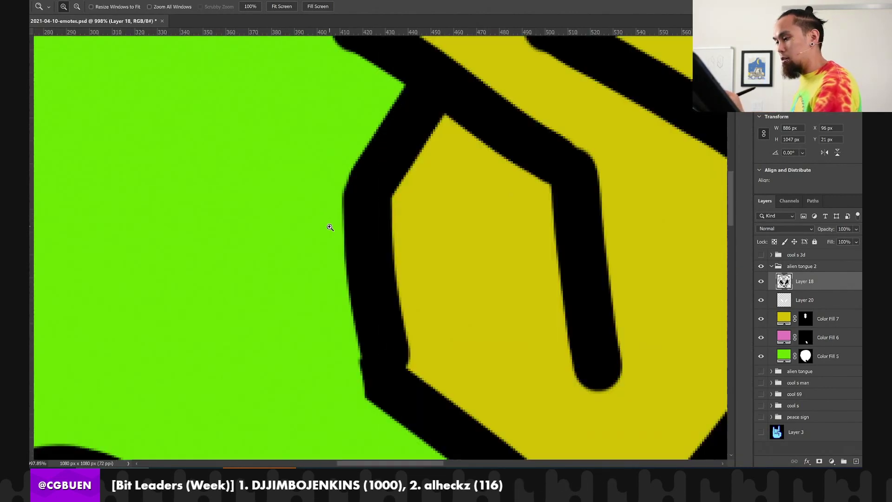
{"action": "key", "text": "b"}
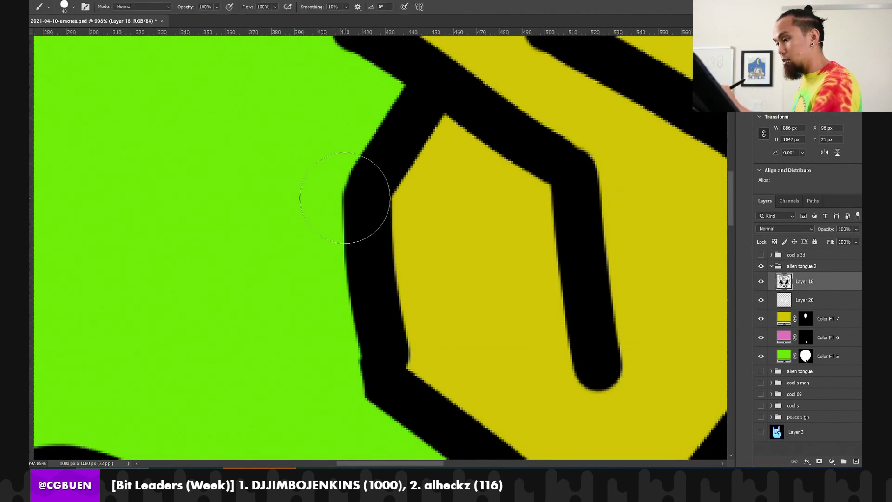
{"action": "key", "text": "bracketleft"}
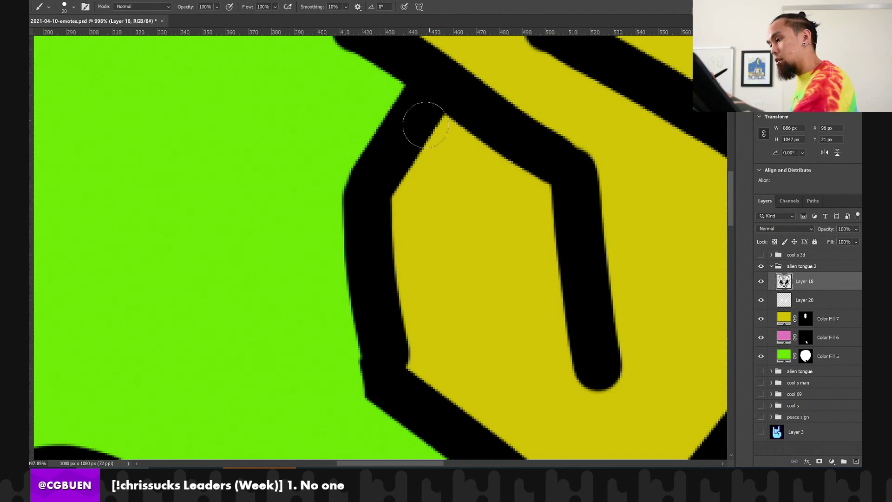
{"action": "mouse_move", "coordinate": [318, 174]}
{"action": "left_mouse_down"}
{"action": "mouse_move", "coordinate": [407, 184]}
{"action": "mouse_move", "coordinate": [360, 151]}
{"action": "mouse_move", "coordinate": [385, 133]}
{"action": "mouse_move", "coordinate": [419, 136]}
{"action": "mouse_move", "coordinate": [408, 116]}
{"action": "mouse_move", "coordinate": [417, 120]}
{"action": "mouse_move", "coordinate": [386, 91]}
{"action": "mouse_move", "coordinate": [428, 126]}
{"action": "mouse_move", "coordinate": [325, 121]}
{"action": "mouse_move", "coordinate": [332, 174]}
{"action": "mouse_move", "coordinate": [340, 145]}
{"action": "mouse_move", "coordinate": [437, 207]}
{"action": "mouse_move", "coordinate": [323, 142]}
{"action": "mouse_move", "coordinate": [401, 189]}
{"action": "mouse_move", "coordinate": [349, 166]}
{"action": "mouse_move", "coordinate": [416, 194]}
{"action": "left_mouse_up"}
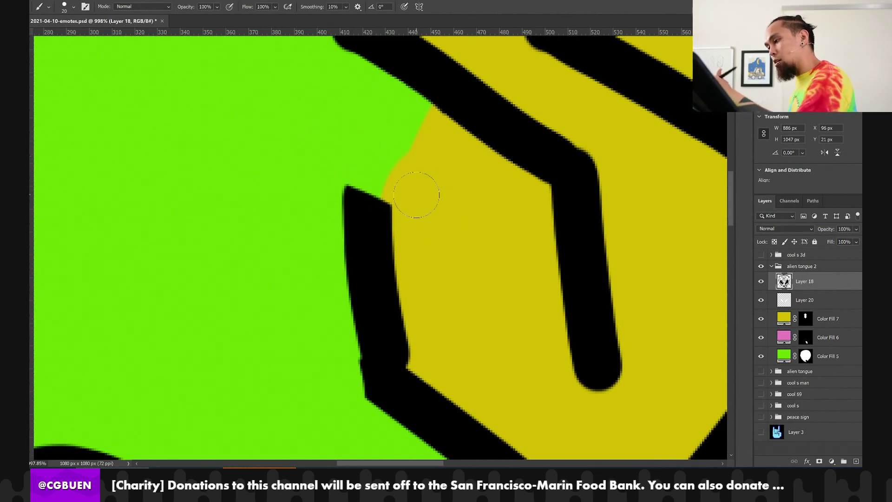
Redraw the erased diagonal as a straight black stroke joining the S's central crossing to the outer-left corner of its lower half
{"action": "left_click_drag", "start_coordinate": [444, 110], "coordinate": [414, 147]}
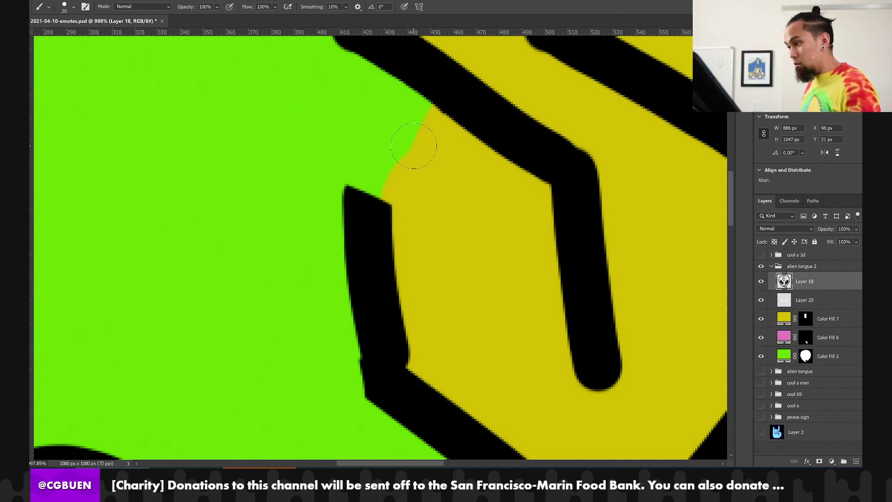
{"action": "key", "text": "ctrl+z"}
{"action": "key", "text": "ctrl+z"}
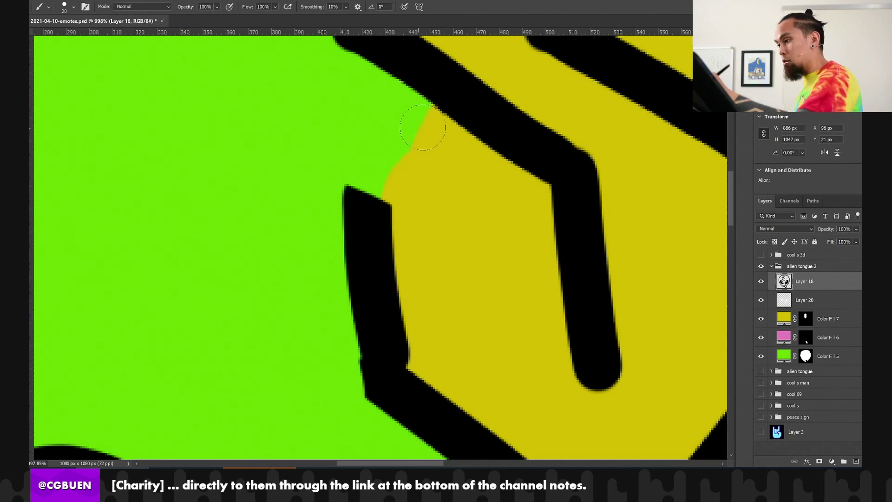
{"action": "left_click_drag", "start_coordinate": [435, 112], "coordinate": [367, 182]}
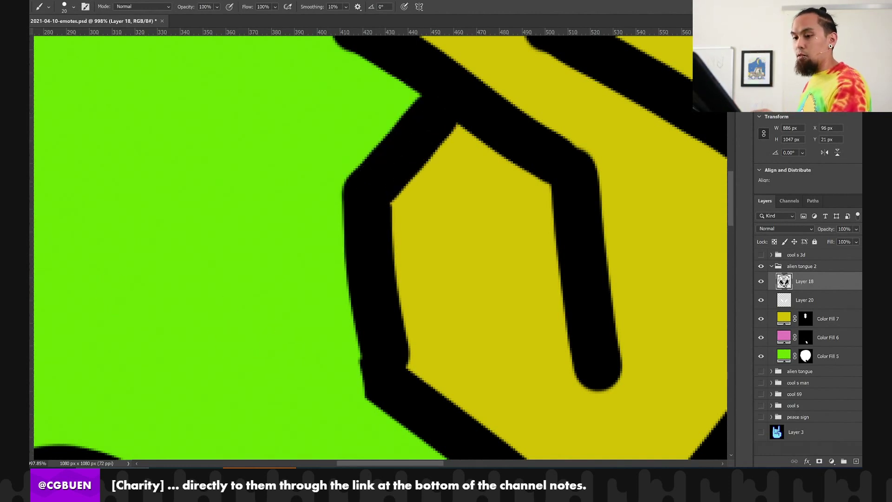
Examine the whole alien emote at 100%, enlarged and reduced sizes to check the cleaned-up linework
{"action": "key", "text": "z"}
{"action": "key", "text": "ctrl+1"}
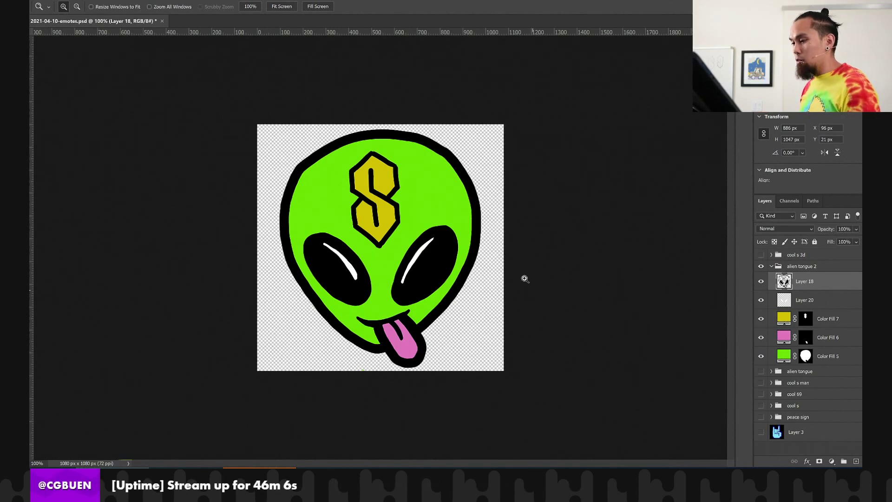
{"action": "left_click", "coordinate": [388, 238]}
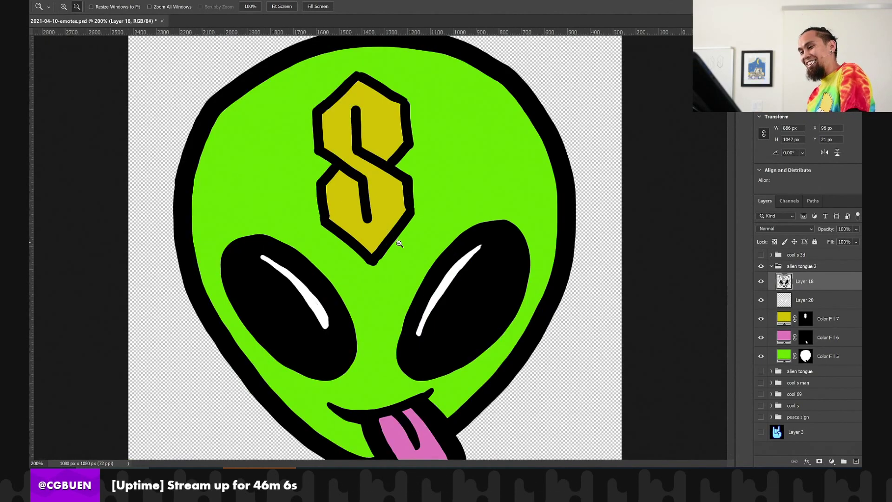
{"action": "left_click", "coordinate": [399, 242], "text": "alt"}
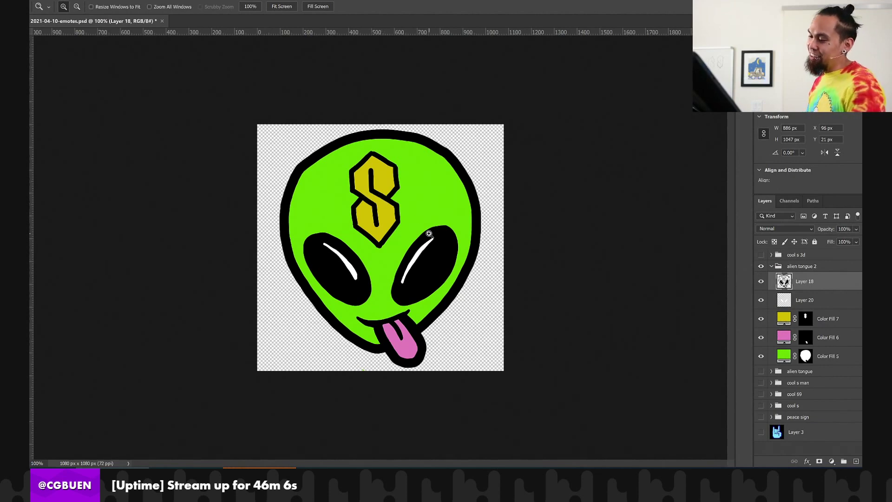
{"action": "left_click", "coordinate": [392, 223], "text": "alt"}
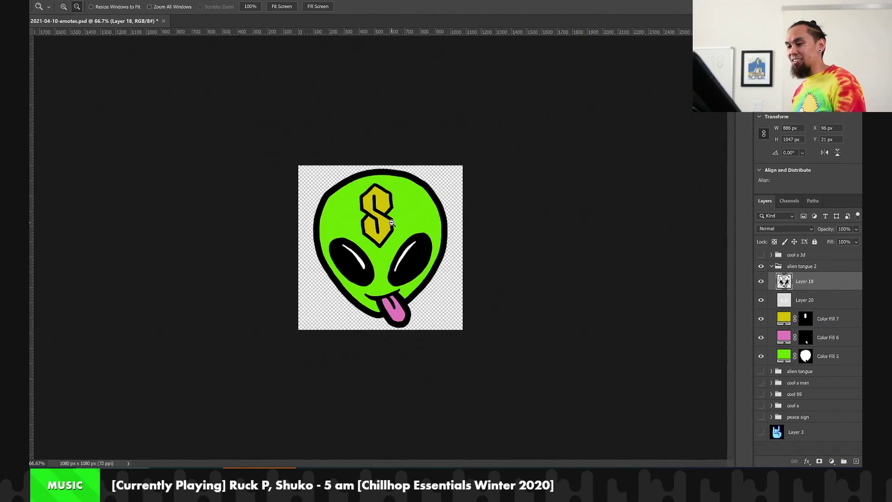
{"action": "left_click", "coordinate": [392, 224], "text": "alt"}
{"action": "left_click", "coordinate": [395, 242]}
{"action": "left_click", "coordinate": [395, 242]}
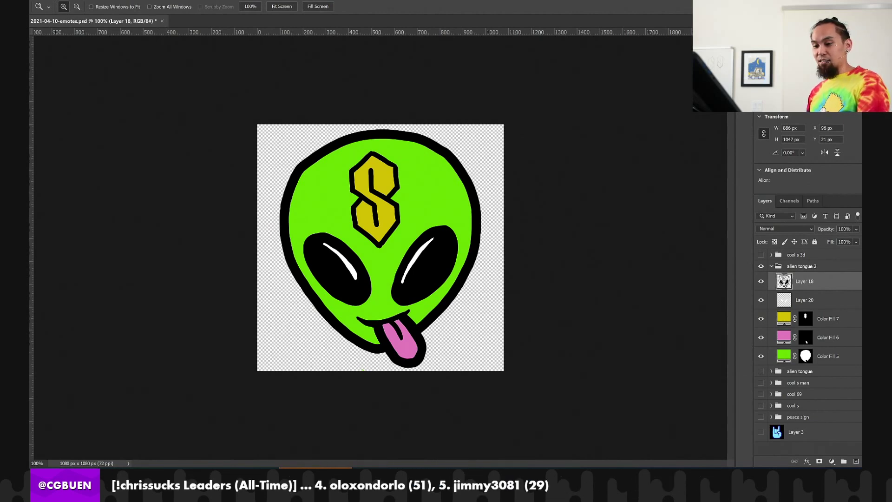
Switch to the Twitch channel page in Chrome, close its chat settings to show the chat, and return to Photoshop
{"action": "right_click", "coordinate": [65, 493]}
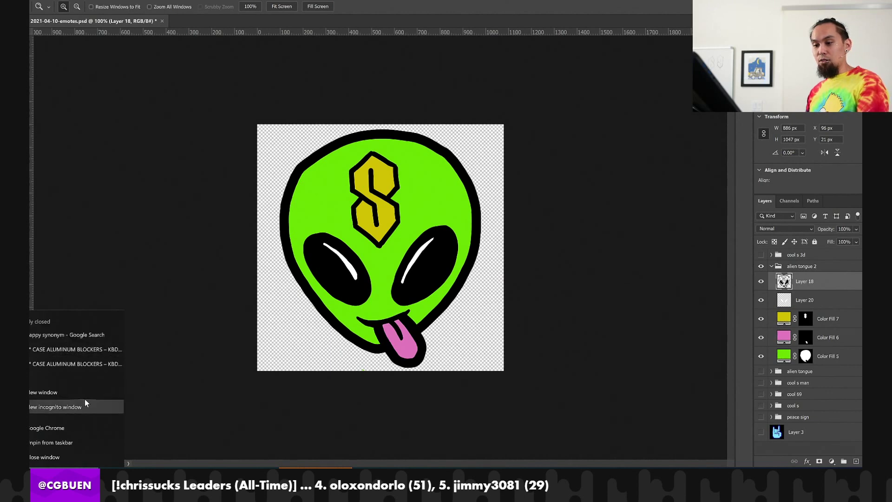
{"action": "key", "text": "Escape"}
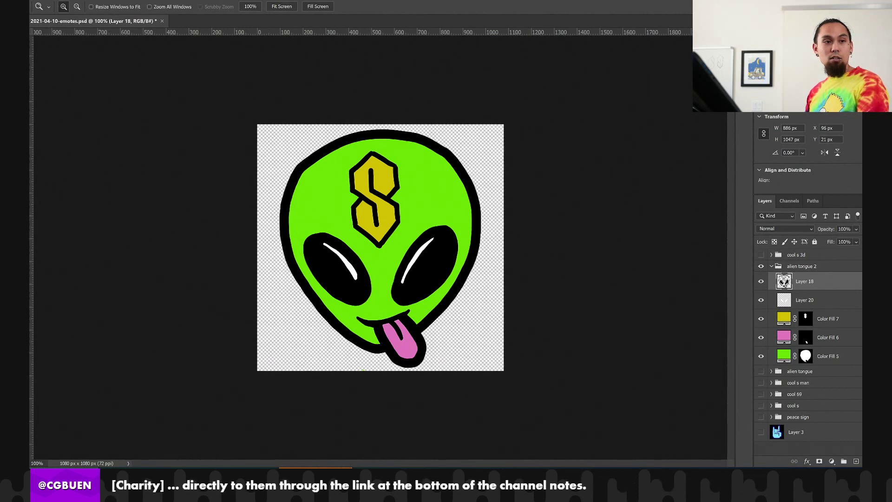
{"action": "key", "text": "alt+Tab"}
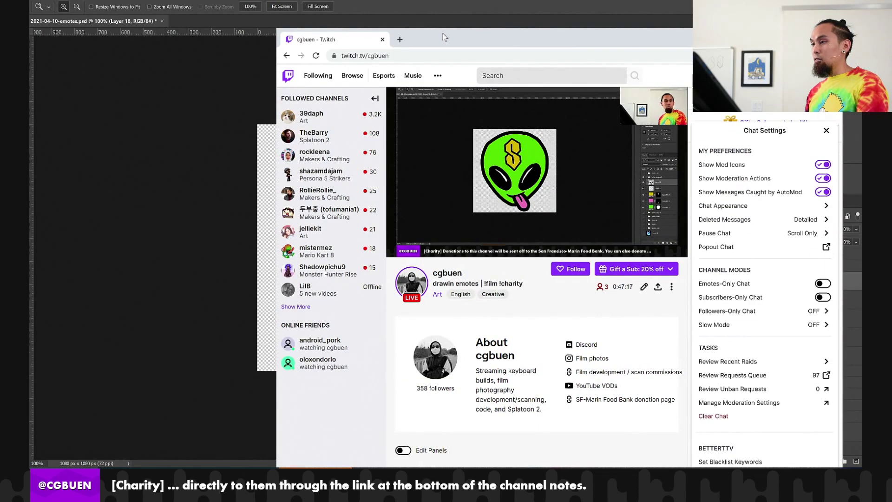
{"action": "left_click_drag", "start_coordinate": [443, 36], "coordinate": [431, 41]}
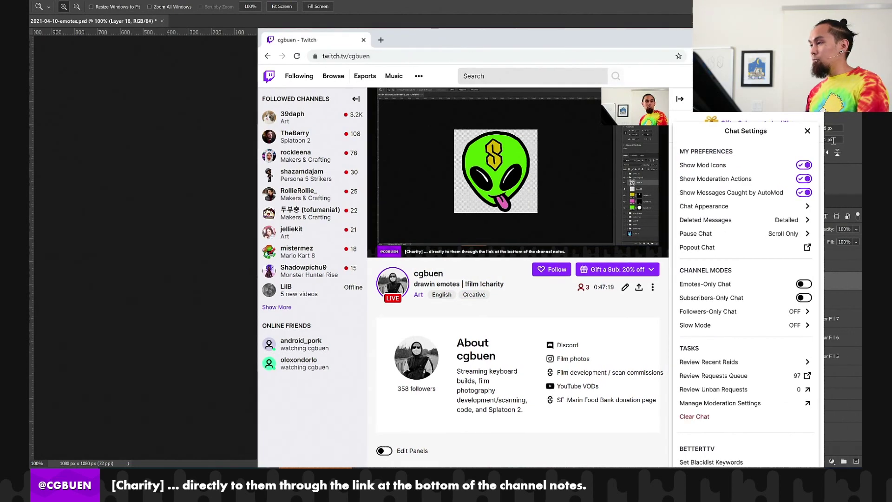
{"action": "left_click", "coordinate": [807, 131]}
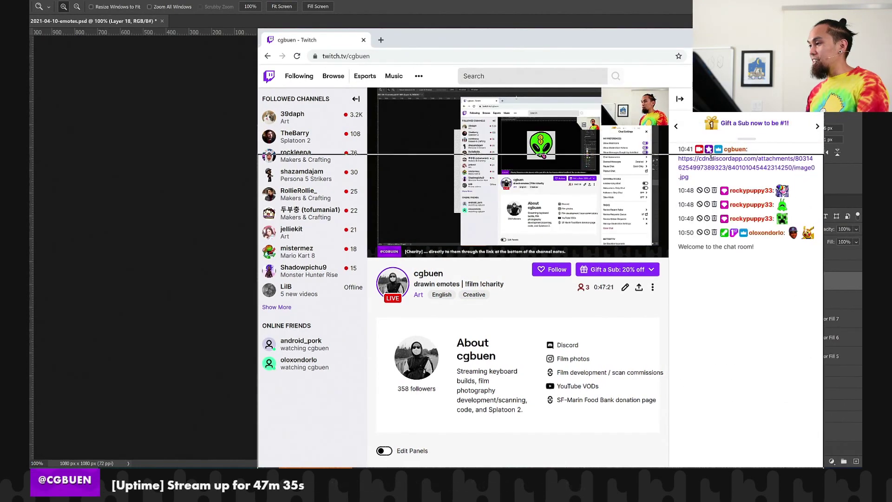
{"action": "left_click_drag", "start_coordinate": [464, 39], "coordinate": [498, 43]}
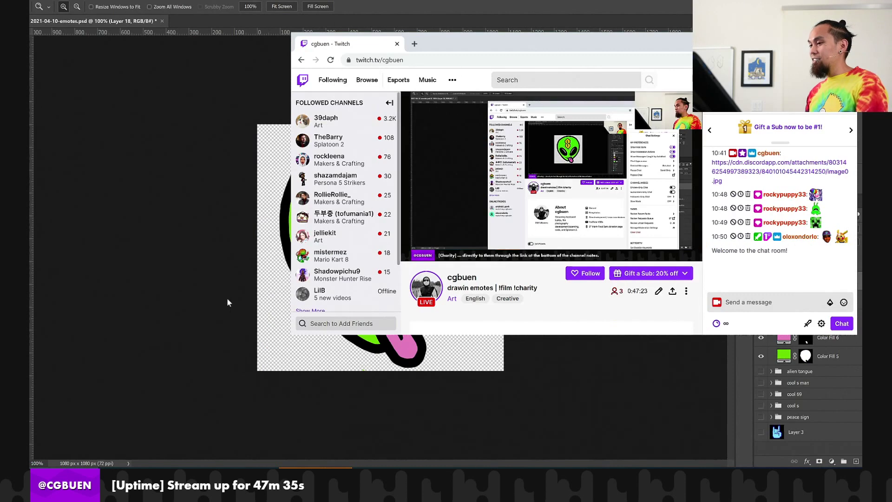
{"action": "left_click", "coordinate": [228, 302]}
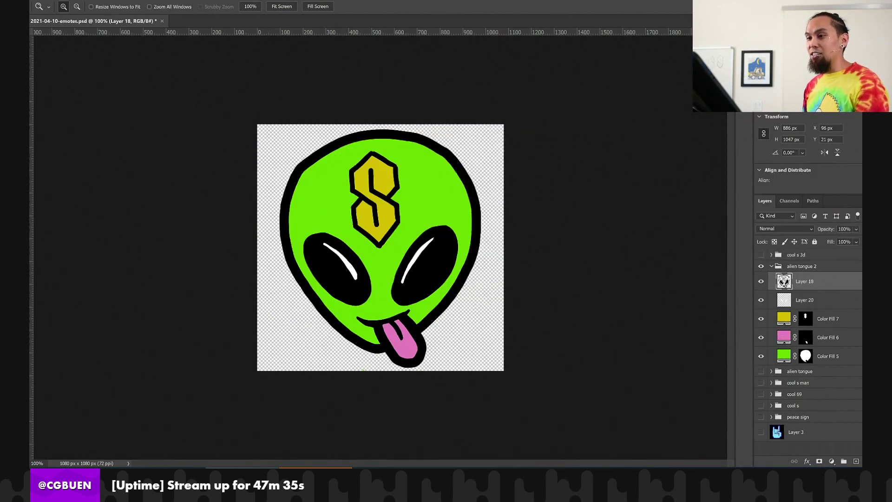
Save the document and quick-export the alien as a PNG in the Illustrations folder, basing its file name on the existing 2021-04-11-alienpng.png
{"action": "key", "text": "ctrl+s"}
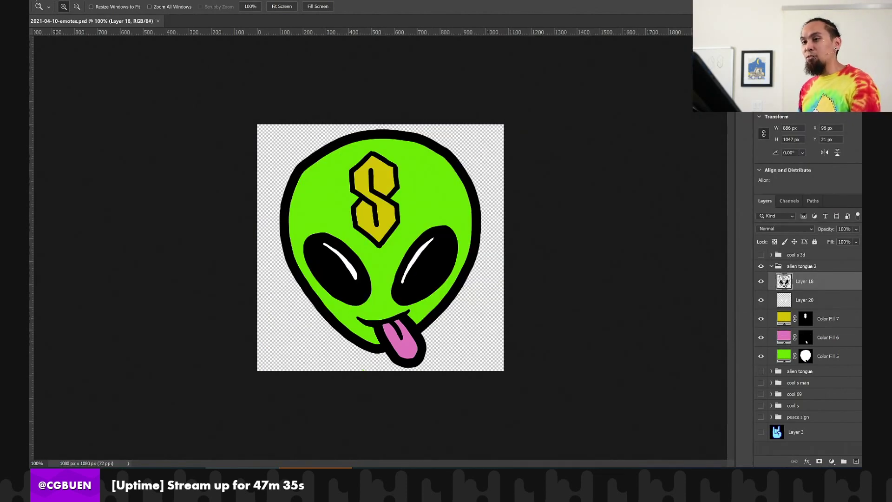
{"action": "key", "text": "alt+f"}
{"action": "mouse_move", "coordinate": [71, 129]}
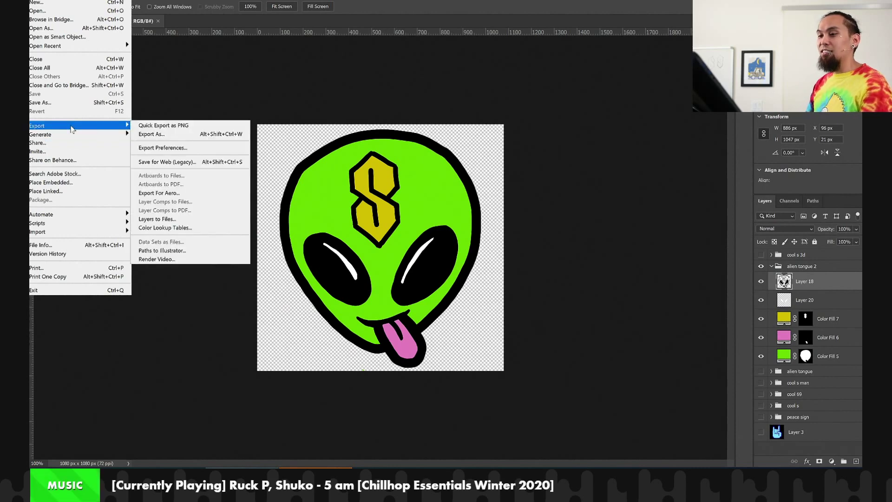
{"action": "left_click", "coordinate": [180, 126]}
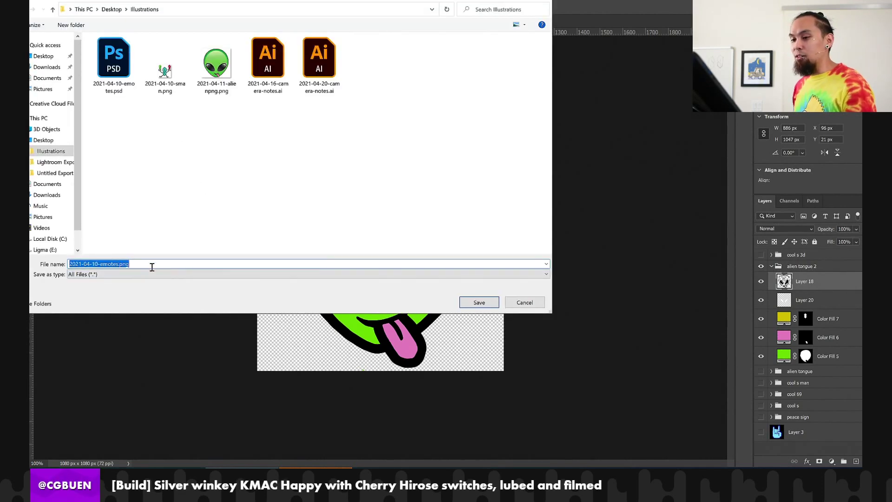
{"action": "left_click", "coordinate": [118, 263]}
{"action": "left_click", "coordinate": [216, 86]}
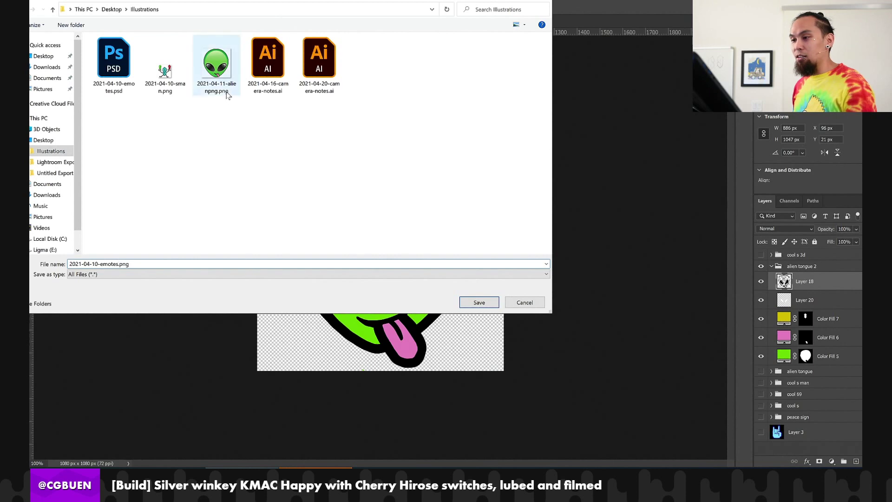
{"action": "left_click", "coordinate": [120, 264]}
{"action": "left_click", "coordinate": [119, 264]}
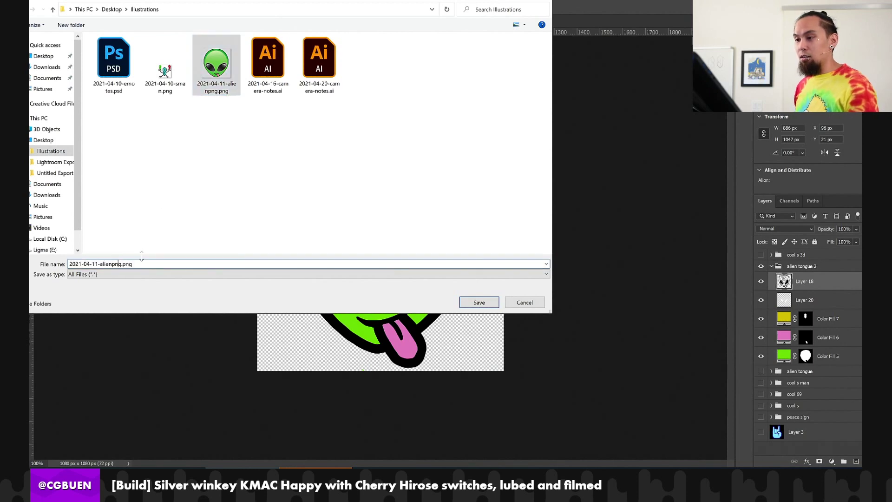
{"action": "key", "text": "BackSpace"}
{"action": "key", "text": "BackSpace"}
{"action": "key", "text": "BackSpace"}
{"action": "key", "text": "Return"}
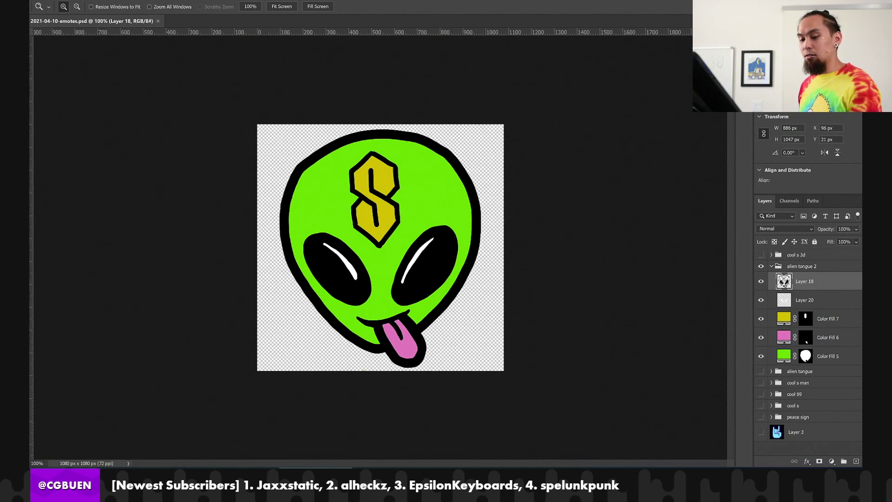
Switch to the Twitch page in Chrome and open the developer tools from the first emote in the latest chat message
{"action": "key", "text": "alt+Tab"}
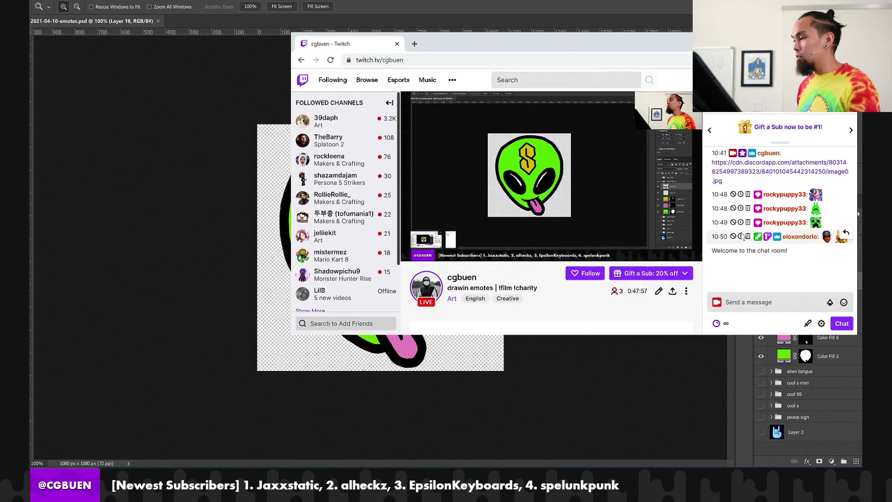
{"action": "right_click", "coordinate": [827, 237]}
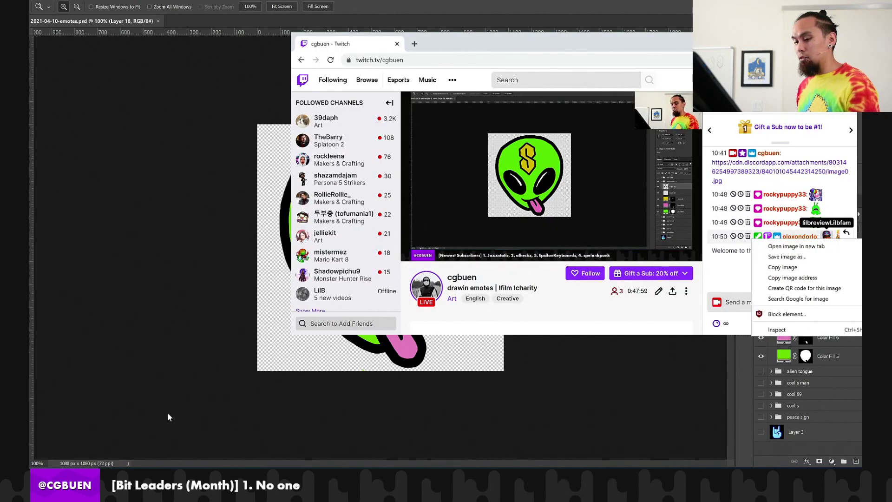
{"action": "key", "text": "alt+Tab"}
{"action": "key", "text": "alt+Tab"}
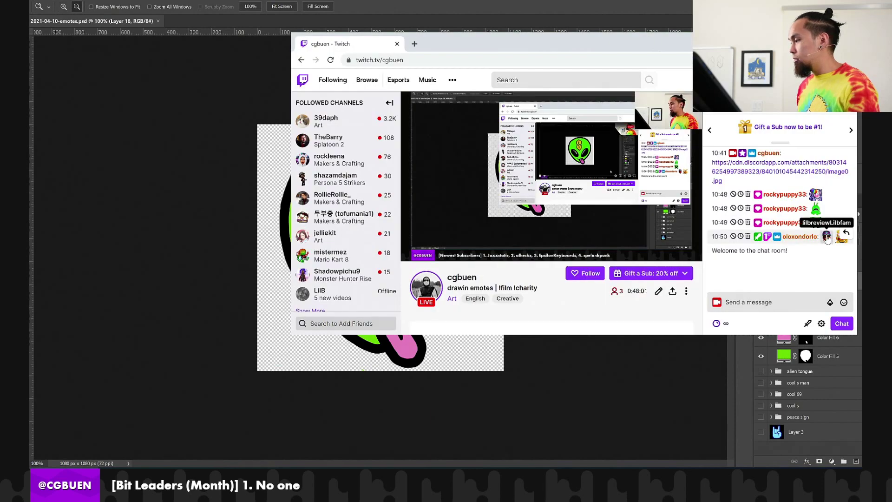
{"action": "right_click", "coordinate": [826, 236]}
{"action": "left_click", "coordinate": [817, 325]}
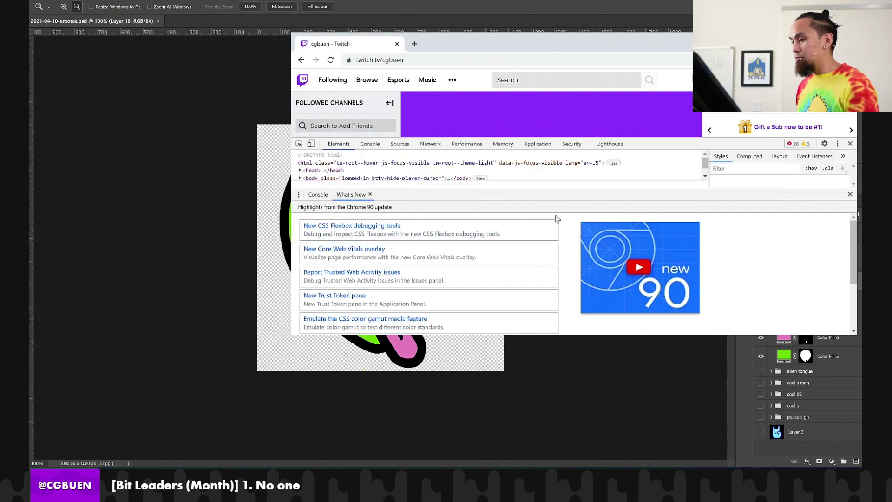
Close the What's New drawer, shrink the developer tools pane, and inspect the first emote in the latest chat message
{"action": "left_click", "coordinate": [850, 194]}
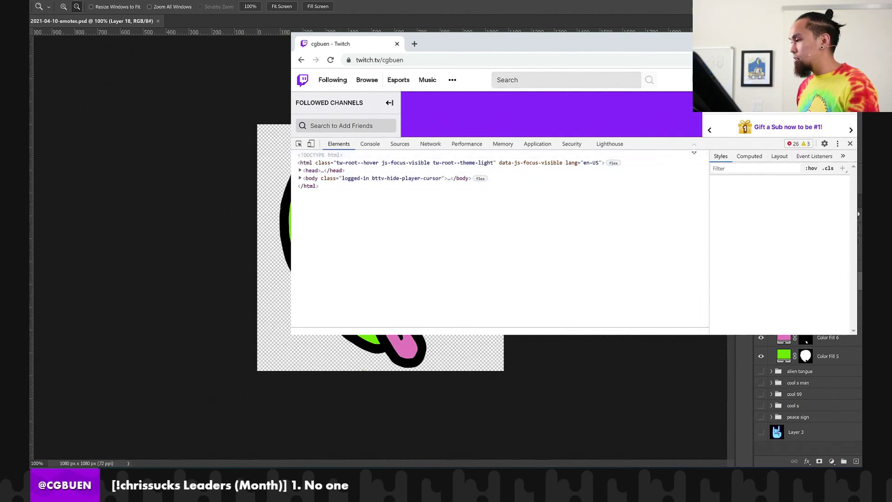
{"action": "left_click_drag", "start_coordinate": [663, 157], "coordinate": [663, 262]}
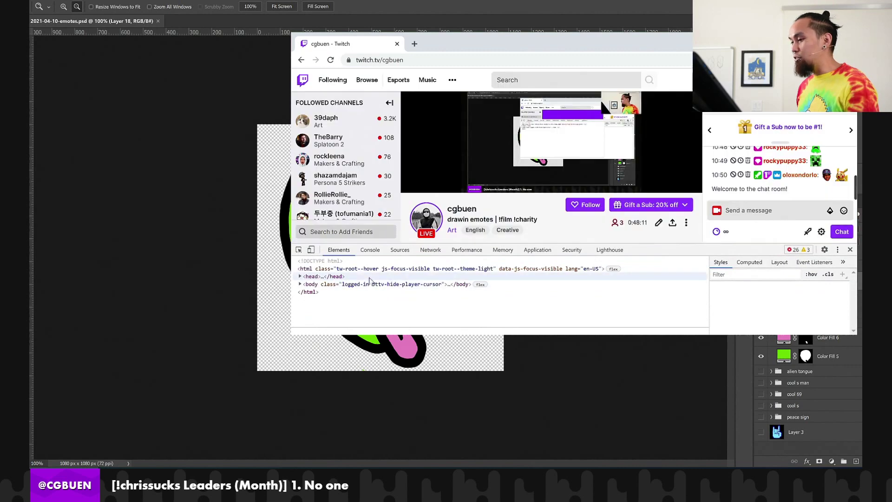
{"action": "left_click", "coordinate": [298, 250]}
{"action": "left_click", "coordinate": [827, 174]}
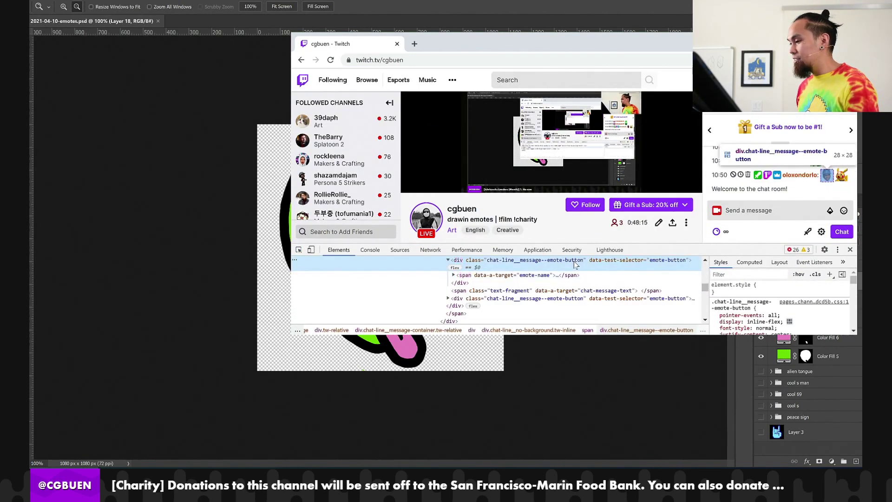
Expand the first emote's markup down to its image element in the developer tools and return to Photoshop
{"action": "left_click", "coordinate": [453, 275]}
{"action": "left_click", "coordinate": [459, 282]}
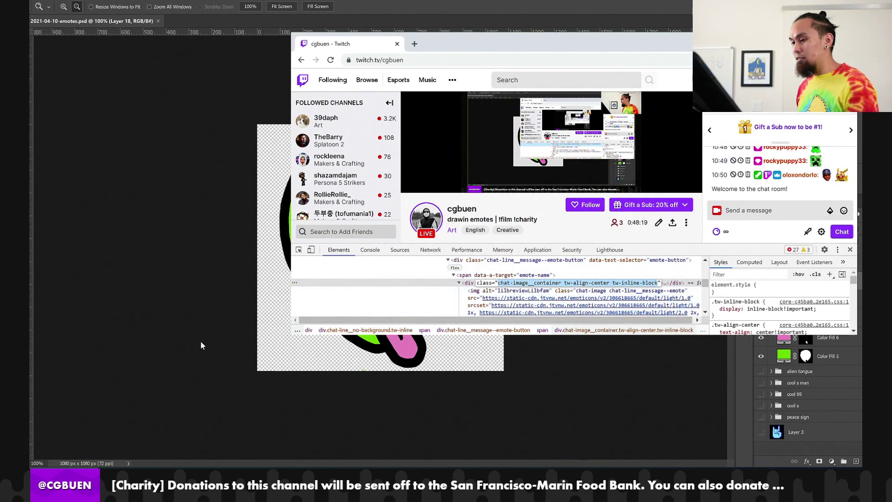
{"action": "left_click", "coordinate": [200, 344]}
{"action": "key", "text": "alt+f"}
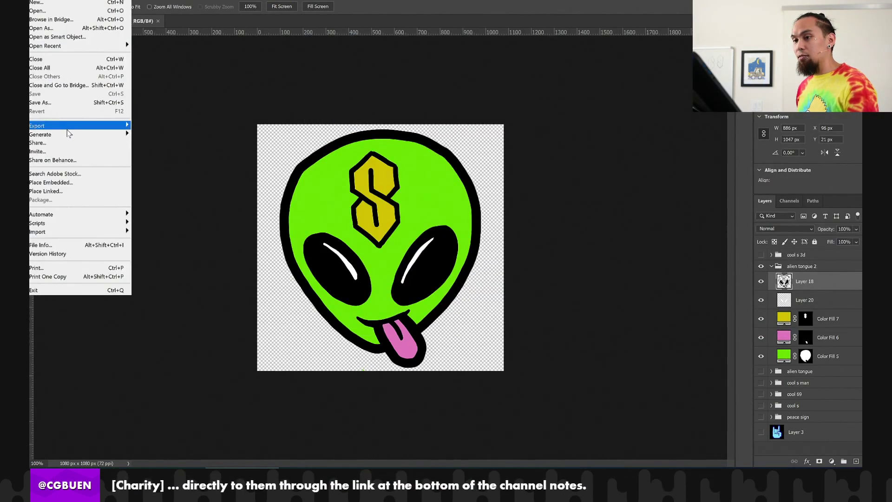
{"action": "mouse_move", "coordinate": [69, 127]}
{"action": "key", "text": "alt"}
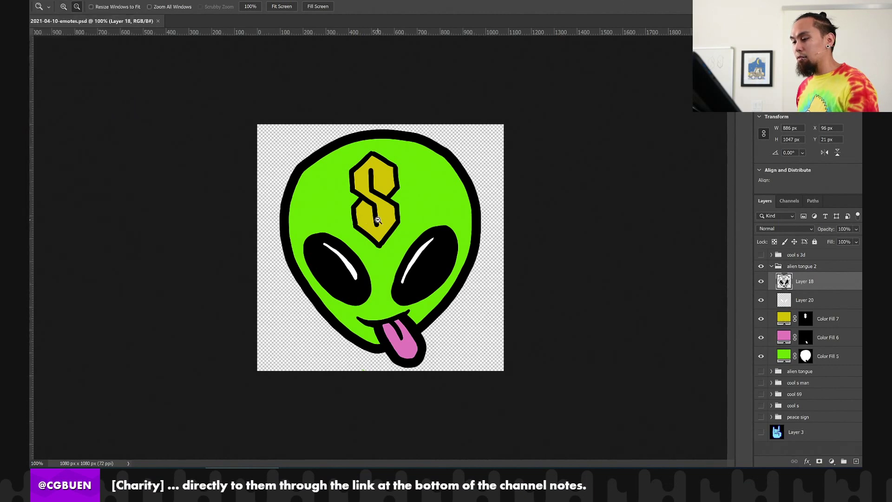
{"action": "key", "text": "alt+f"}
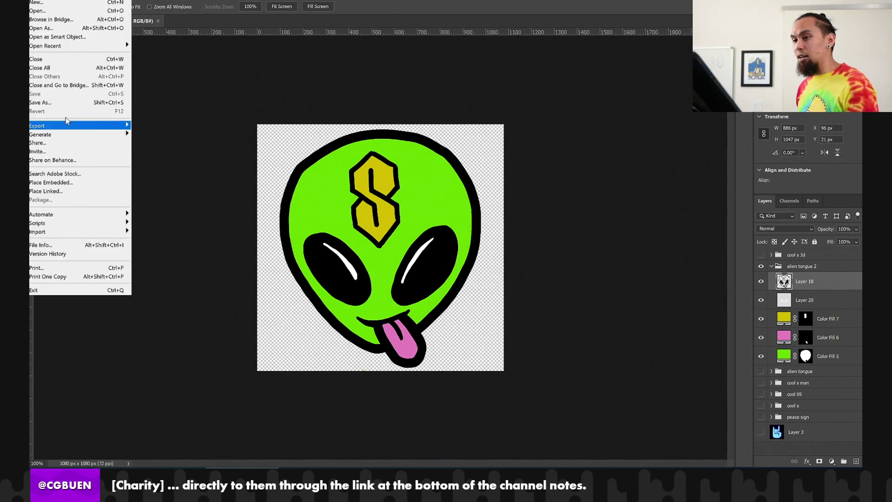
{"action": "left_click", "coordinate": [70, 102]}
{"action": "key", "text": "Escape"}
{"action": "key", "text": "alt+f"}
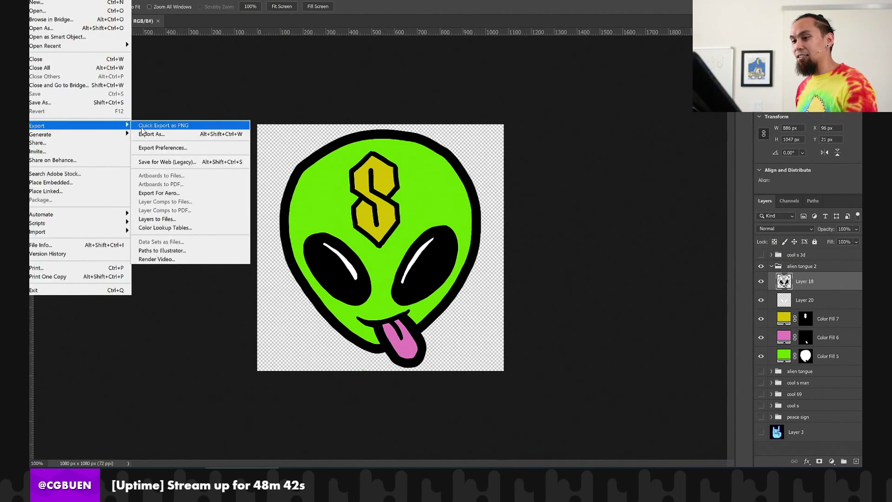
{"action": "left_click", "coordinate": [143, 127]}
{"action": "key", "text": "Return"}
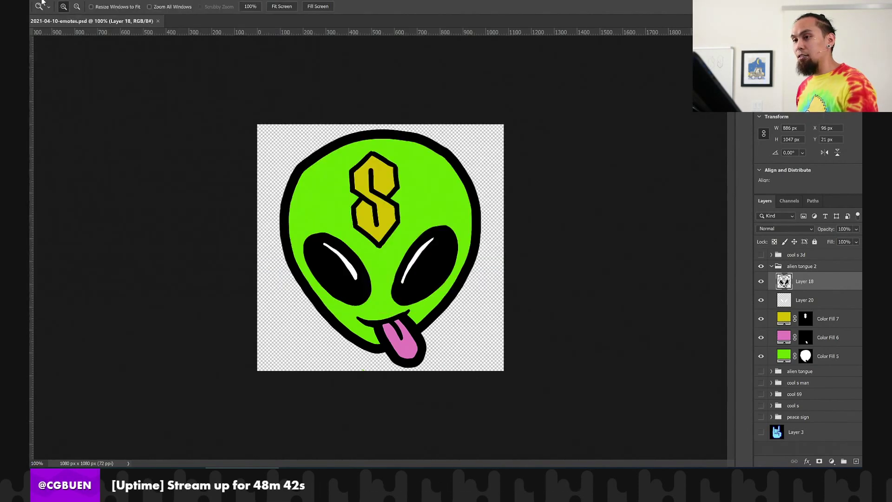
Open Save for Web (Legacy) for the alien and set the PNG-24 image width to 28 px
{"action": "left_click", "coordinate": [41, 2]}
{"action": "mouse_move", "coordinate": [95, 132]}
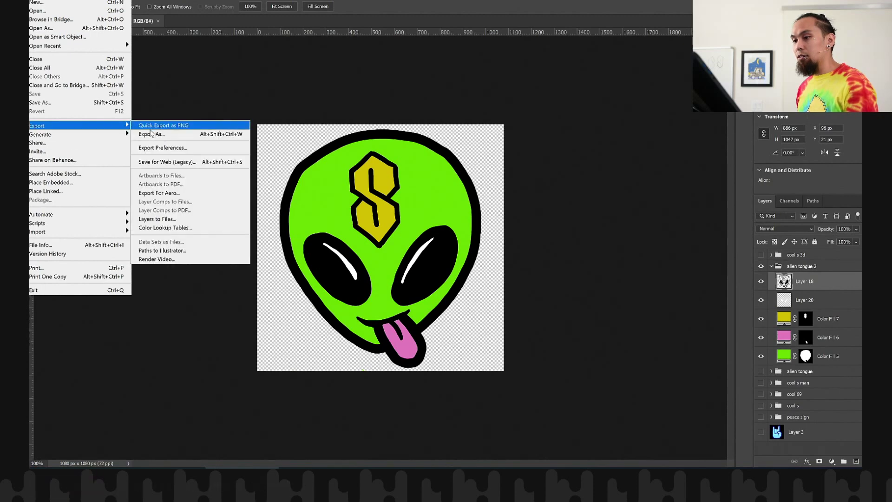
{"action": "left_click", "coordinate": [163, 160]}
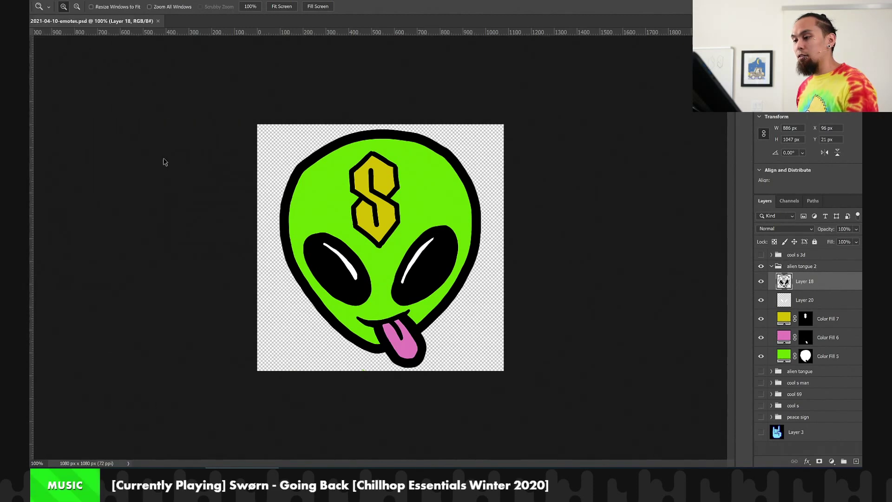
{"action": "double_click", "coordinate": [492, 349]}
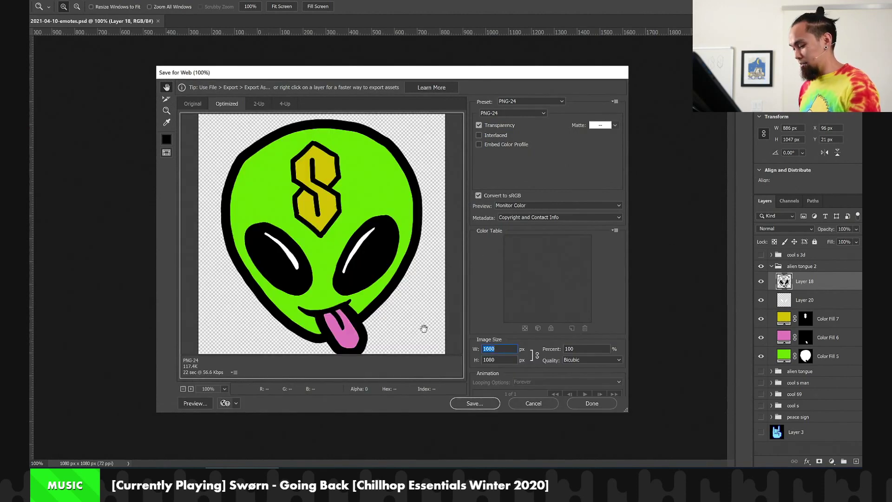
{"action": "type", "text": "28"}
{"action": "key", "text": "Tab"}
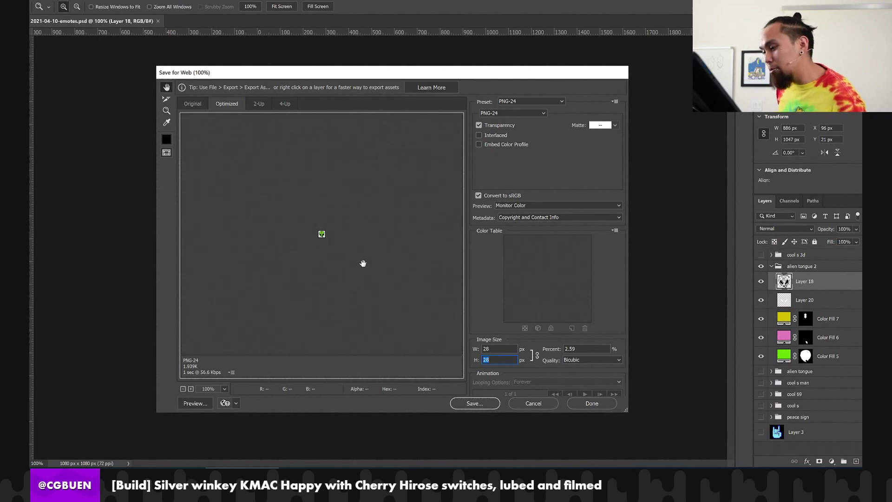
Switch to Chrome, open the emote's 1.0 image in a new tab, and return to the Save for Web preview for comparison
{"action": "key", "text": "alt+Tab"}
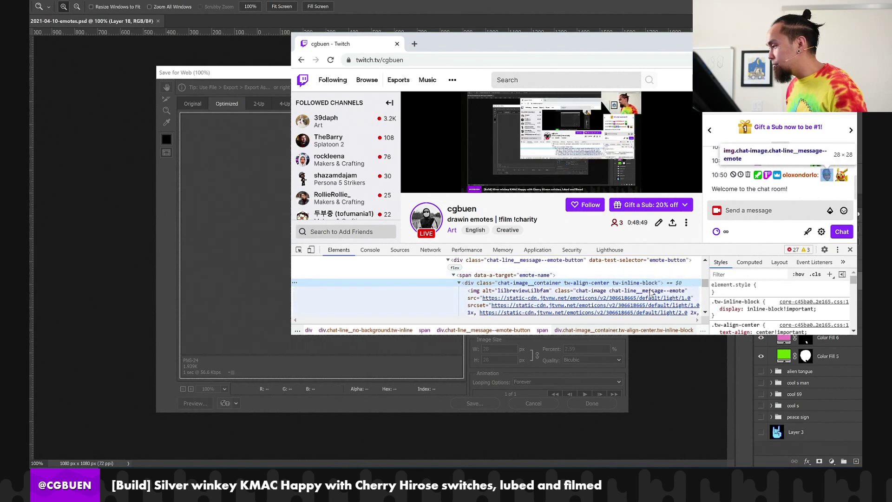
{"action": "left_click", "coordinate": [577, 298]}
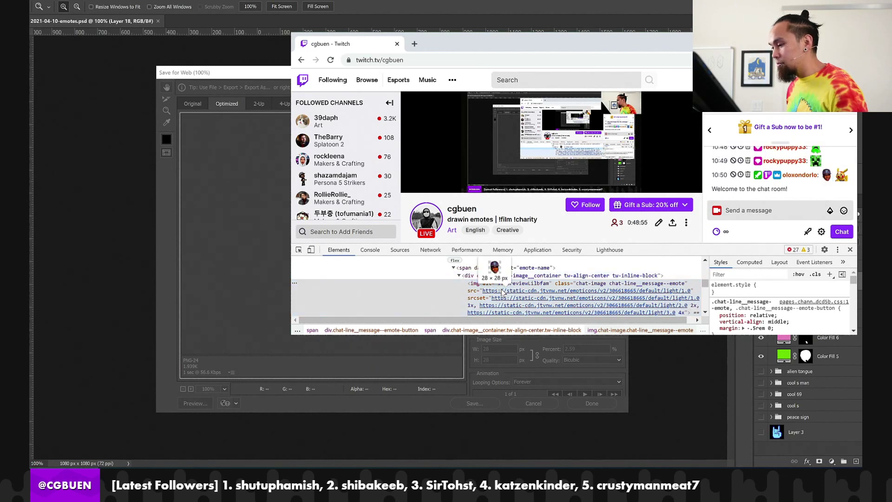
{"action": "right_click", "coordinate": [501, 284]}
{"action": "left_click", "coordinate": [537, 70]}
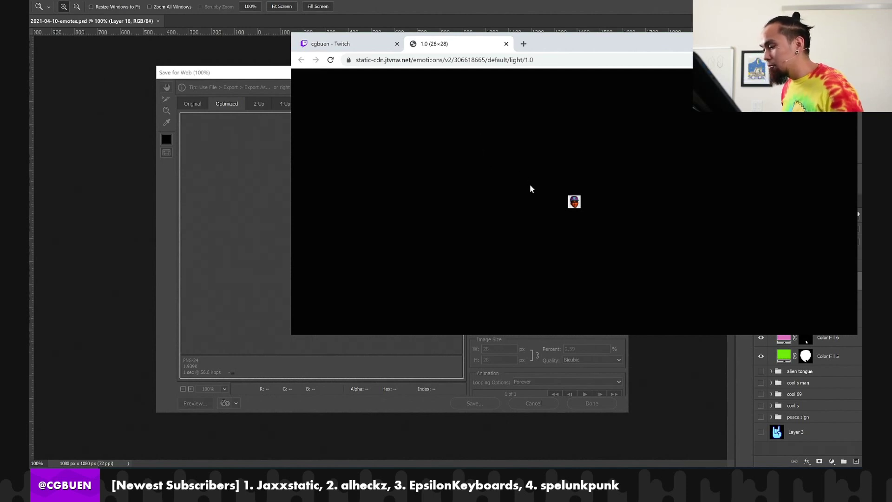
{"action": "key", "text": "alt+Tab"}
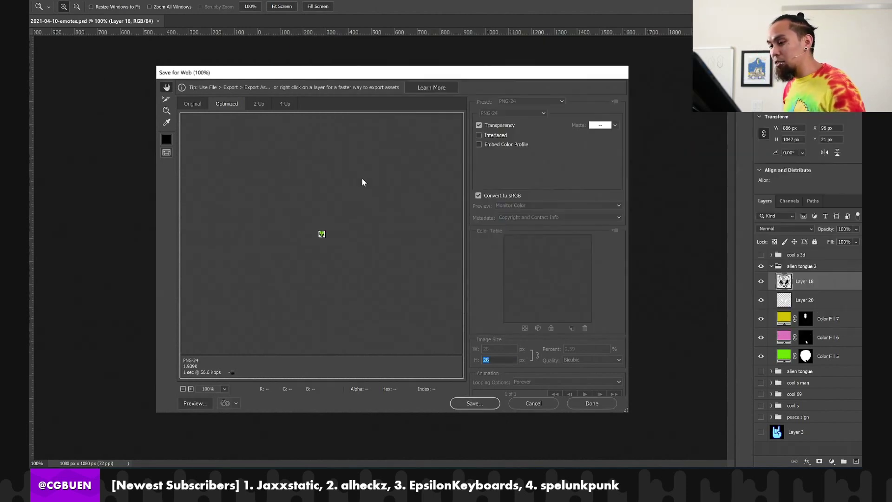
{"action": "left_click", "coordinate": [320, 233]}
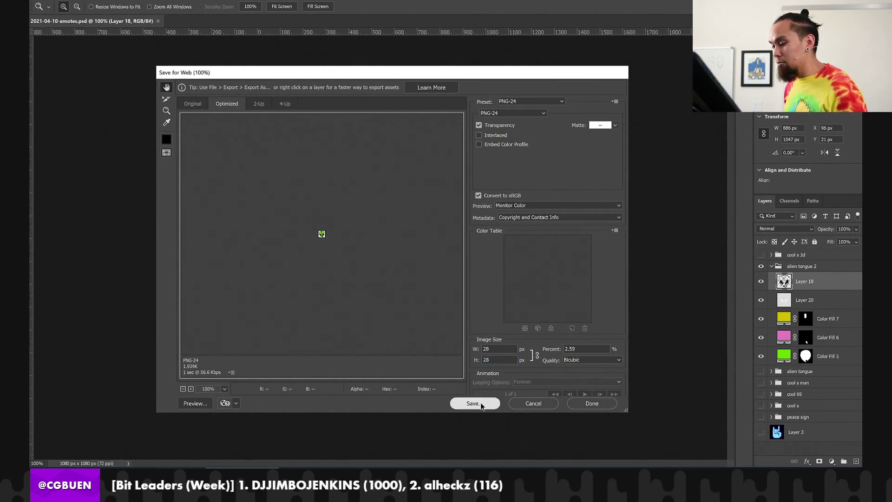
Switch to the Twitch page in Chrome, reload it while recording network requests, filter them to images, and enlarge the request list
{"action": "key", "text": "alt+Tab"}
{"action": "key", "text": "ctrl+Tab"}
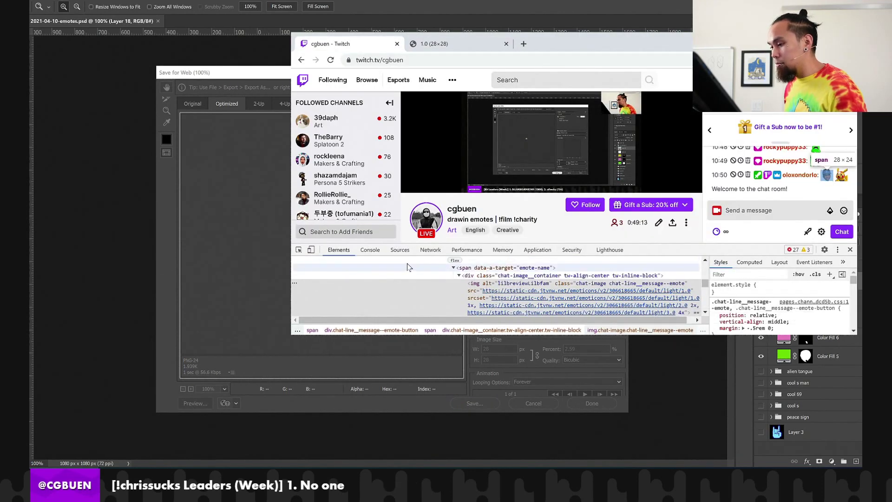
{"action": "left_click", "coordinate": [431, 249]}
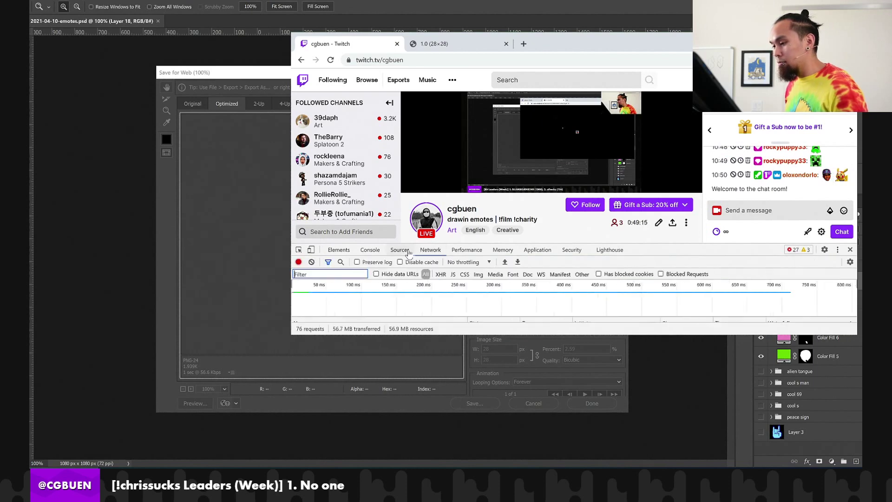
{"action": "left_click", "coordinate": [400, 250]}
{"action": "left_click", "coordinate": [430, 249]}
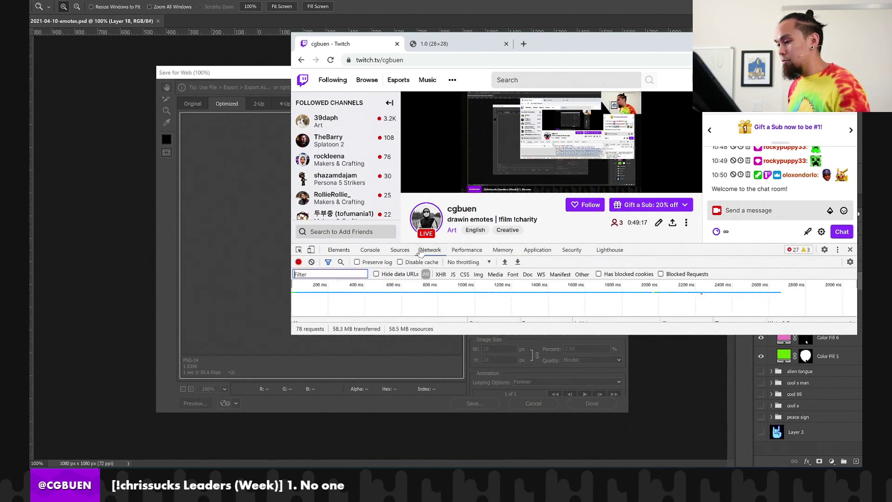
{"action": "key", "text": "ctrl+r"}
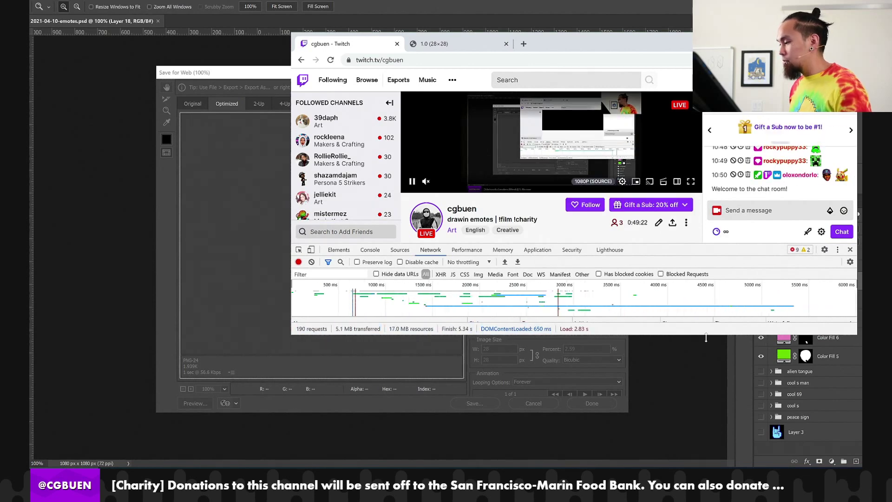
{"action": "left_click_drag", "start_coordinate": [706, 336], "coordinate": [706, 427]}
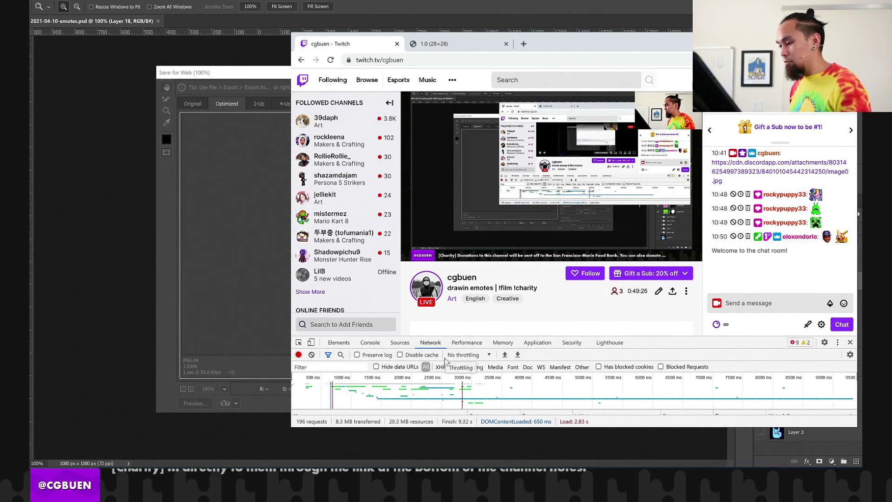
{"action": "left_click", "coordinate": [478, 367]}
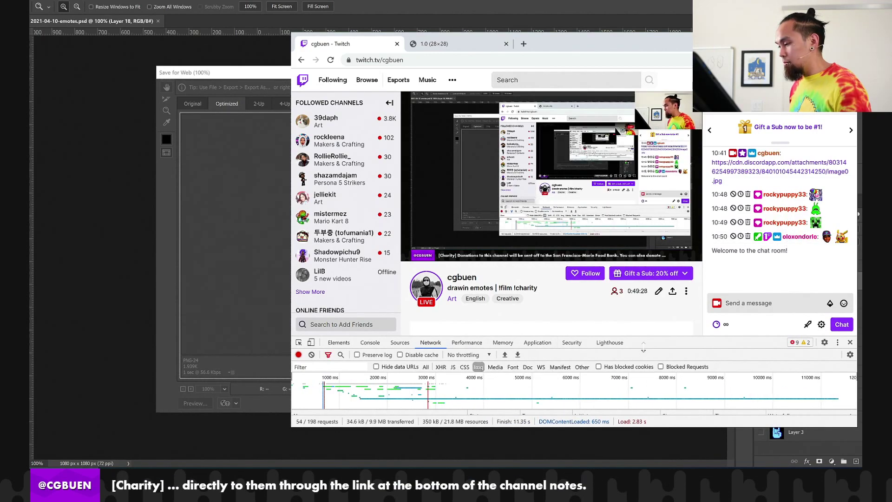
{"action": "left_click_drag", "start_coordinate": [618, 337], "coordinate": [618, 155]}
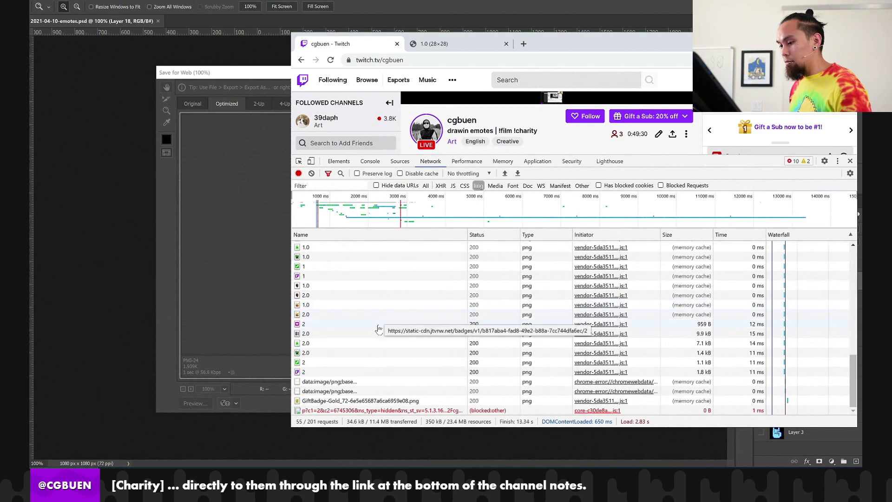
Compare the previews of the emote's 1.0 and 2.0 image requests and show the headers of the 2.0 request
{"action": "left_click", "coordinate": [366, 285]}
{"action": "left_click", "coordinate": [364, 296]}
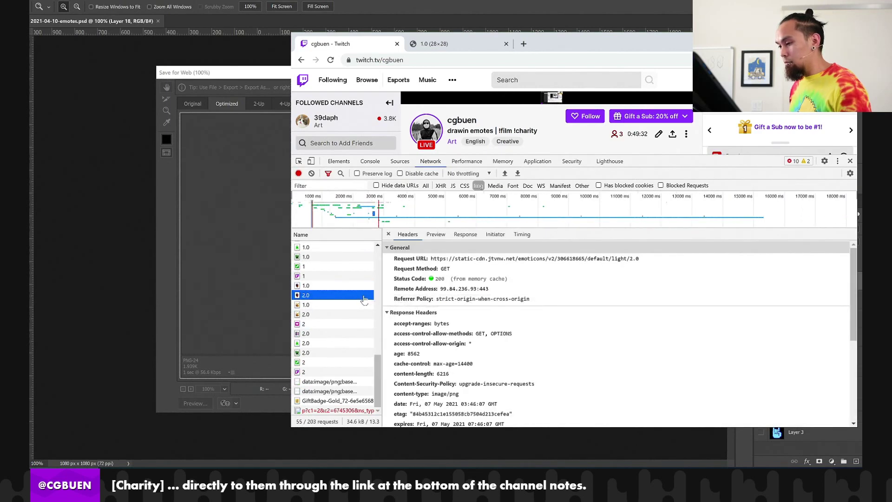
{"action": "left_click", "coordinate": [428, 236]}
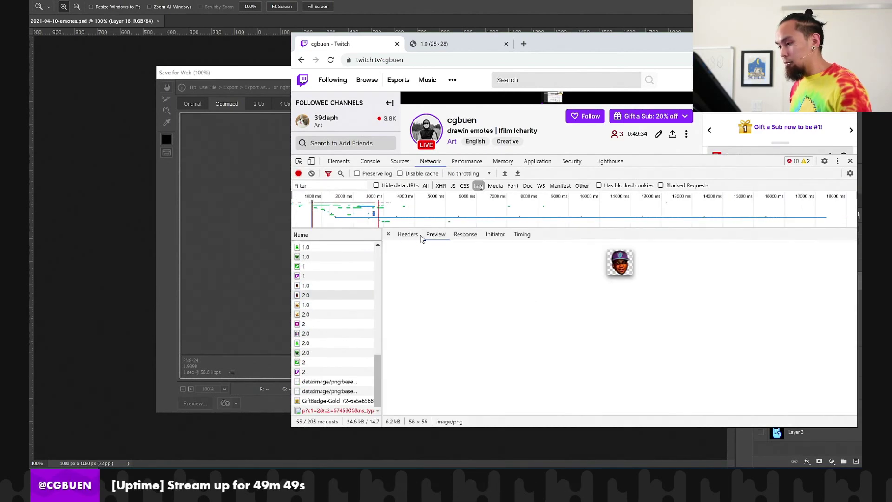
{"action": "left_click", "coordinate": [336, 286]}
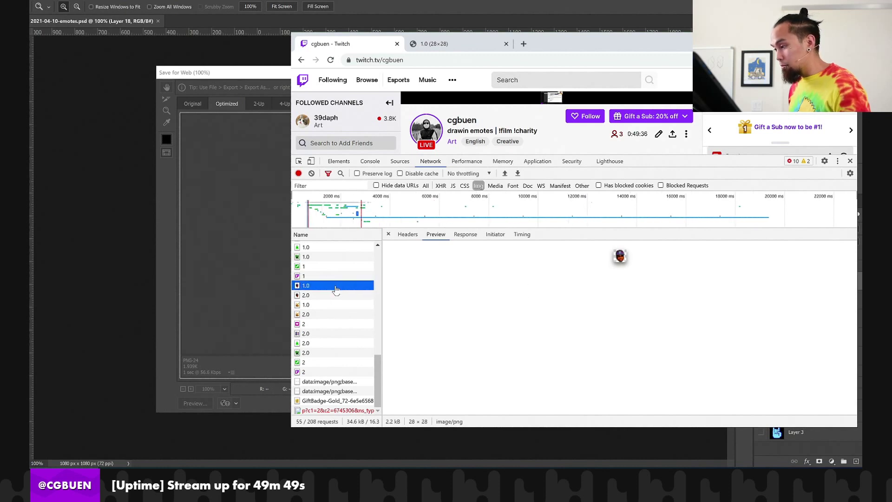
{"action": "left_click", "coordinate": [337, 294]}
{"action": "left_click", "coordinate": [337, 286]}
{"action": "left_click", "coordinate": [340, 296]}
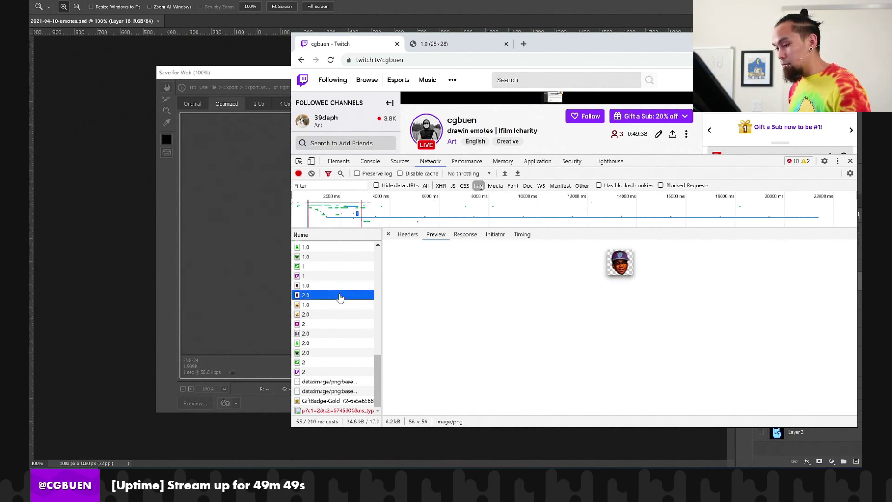
{"action": "left_click", "coordinate": [407, 236]}
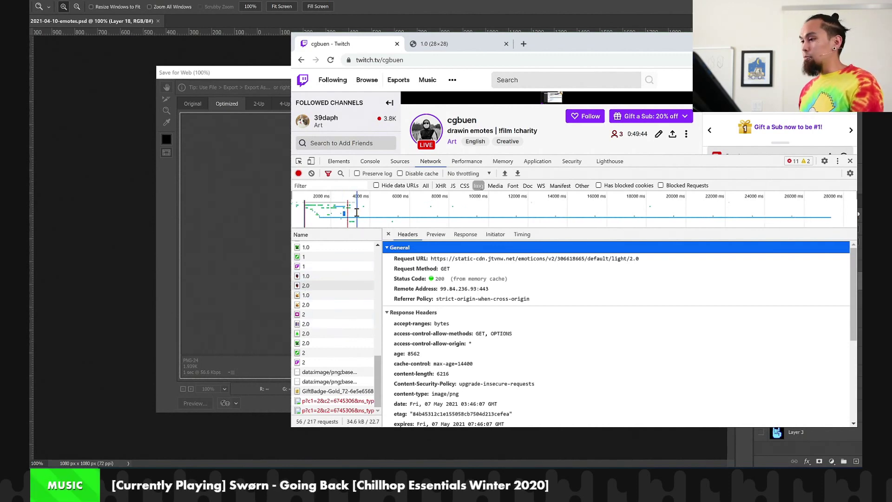
{"action": "key", "text": "alt+Tab"}
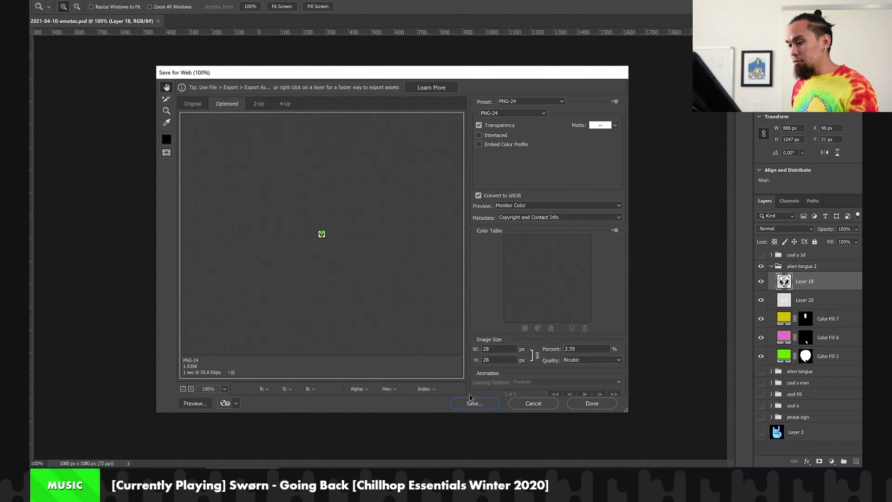
{"action": "left_click", "coordinate": [479, 408]}
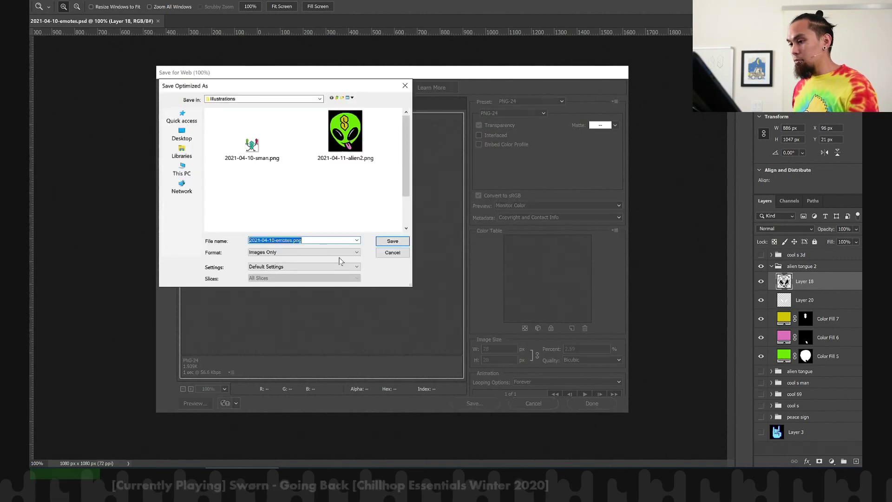
{"action": "left_click", "coordinate": [377, 252]}
Switch to Chrome and examine the response headers of the emote's 2.0 image
{"action": "key", "text": "alt+Tab"}
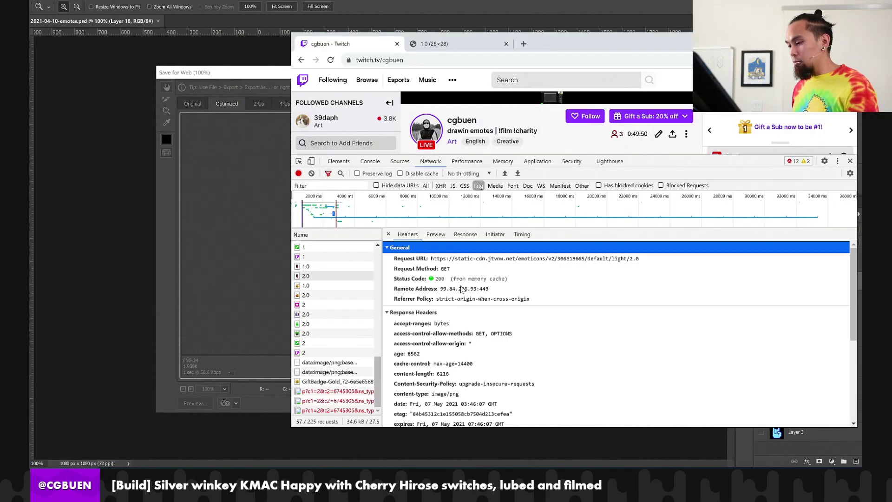
{"action": "scroll", "coordinate": [462, 289], "scroll_direction": "down", "scroll_amount": 1}
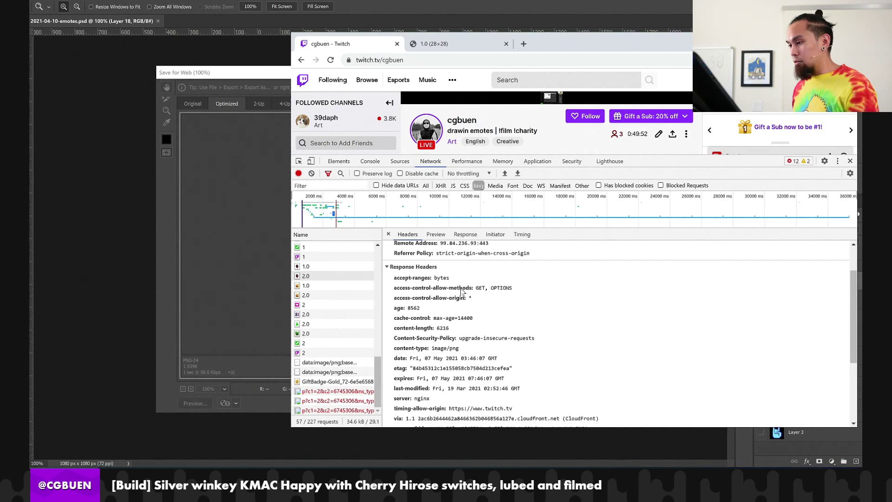
{"action": "scroll", "coordinate": [462, 290], "scroll_direction": "up", "scroll_amount": 1}
Return to Photoshop and save the optimized 28 px alien over 2021-04-11-alien2.png in the Illustrations folder
{"action": "key", "text": "alt+Tab"}
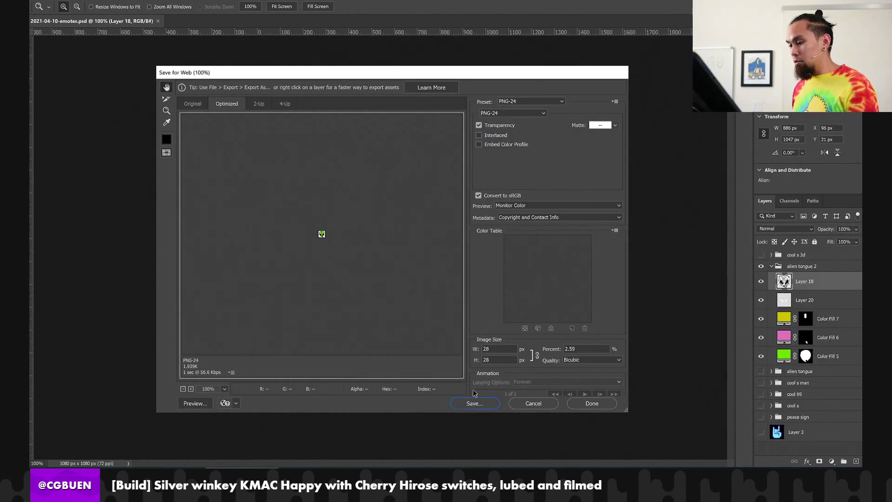
{"action": "left_click", "coordinate": [472, 400]}
{"action": "double_click", "coordinate": [344, 135]}
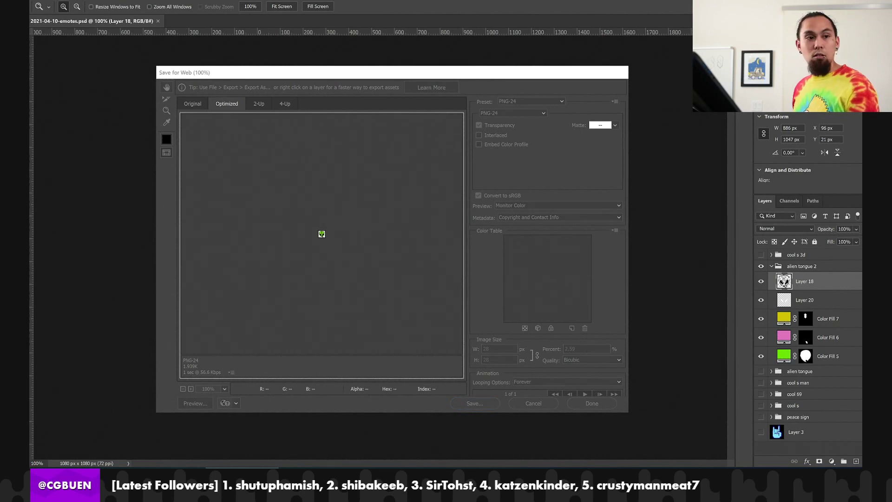
Switch to Chrome and close the tab showing the 1.0 emote image
{"action": "key", "text": "alt+Tab"}
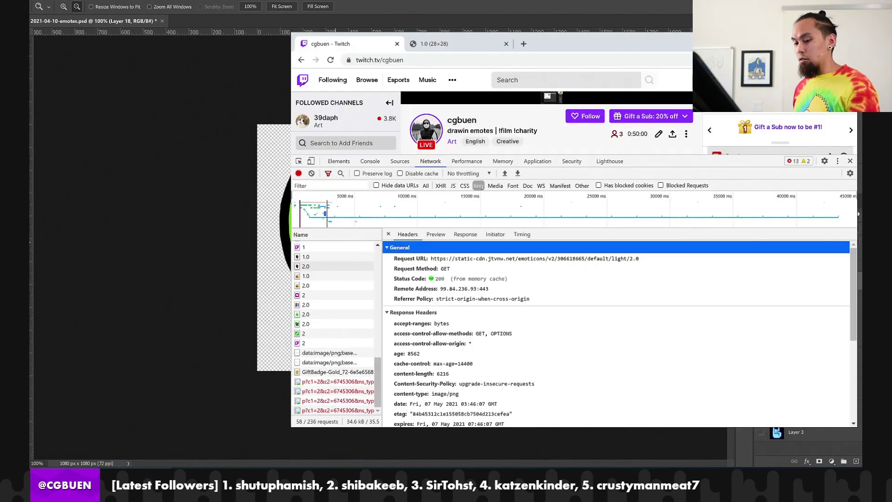
{"action": "left_click_drag", "start_coordinate": [434, 44], "coordinate": [409, 65]}
{"action": "key", "text": "ctrl+w"}
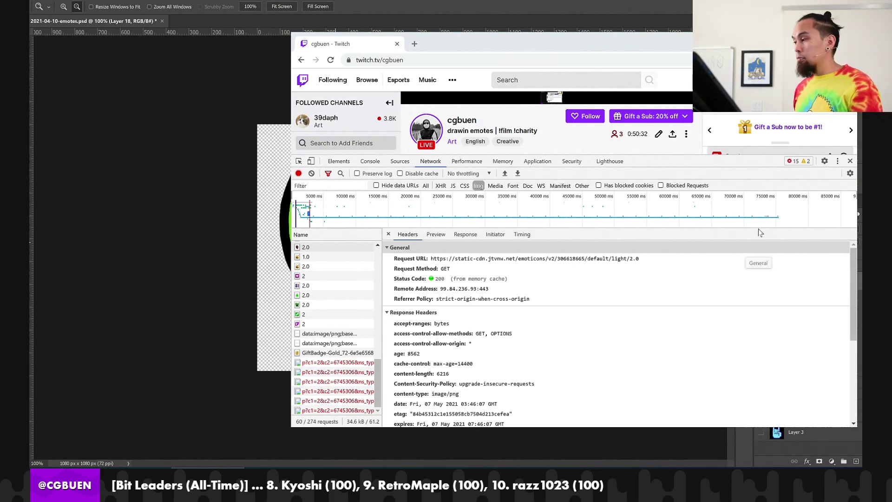
Inspect the element of the lilbreviewLilbfam emote in the chat message, with the developer tools pane made shorter
{"action": "key", "text": "F12"}
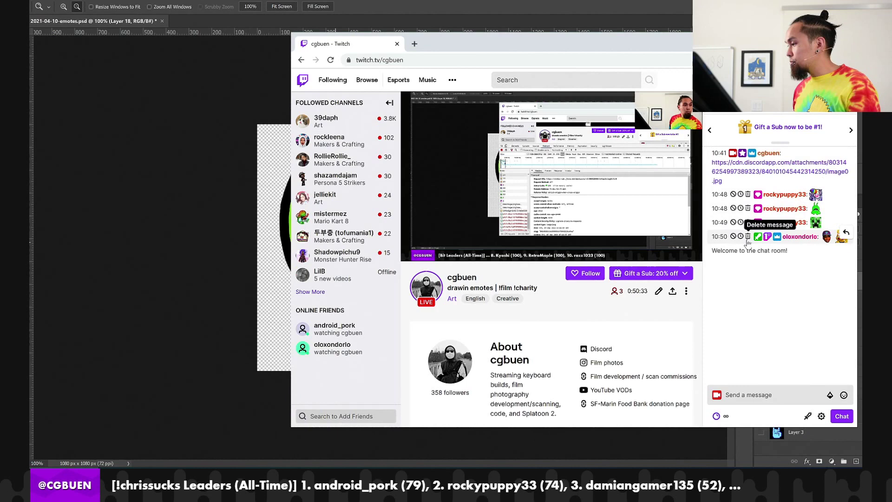
{"action": "right_click", "coordinate": [827, 237]}
{"action": "left_click", "coordinate": [788, 326]}
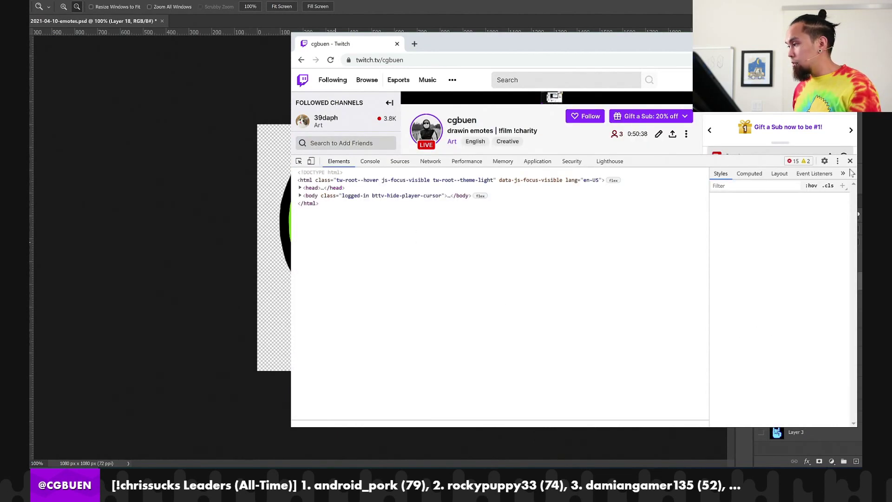
{"action": "left_click_drag", "start_coordinate": [728, 163], "coordinate": [766, 253]}
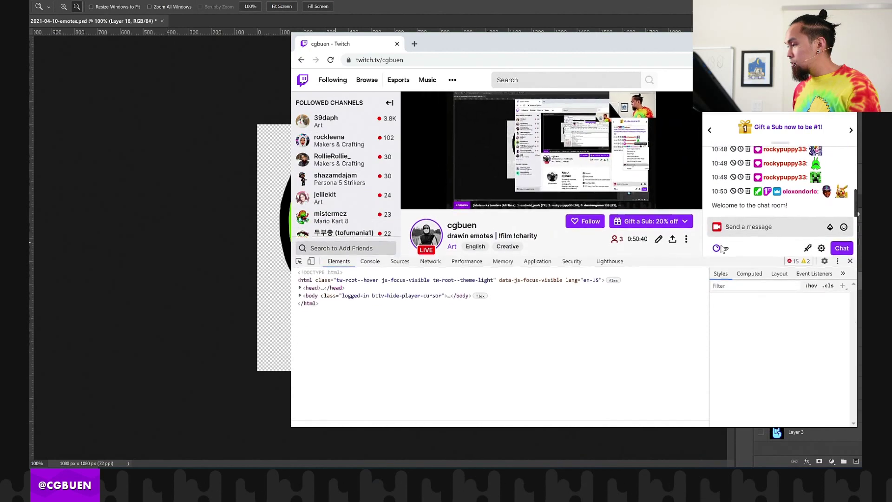
{"action": "left_click", "coordinate": [826, 183]}
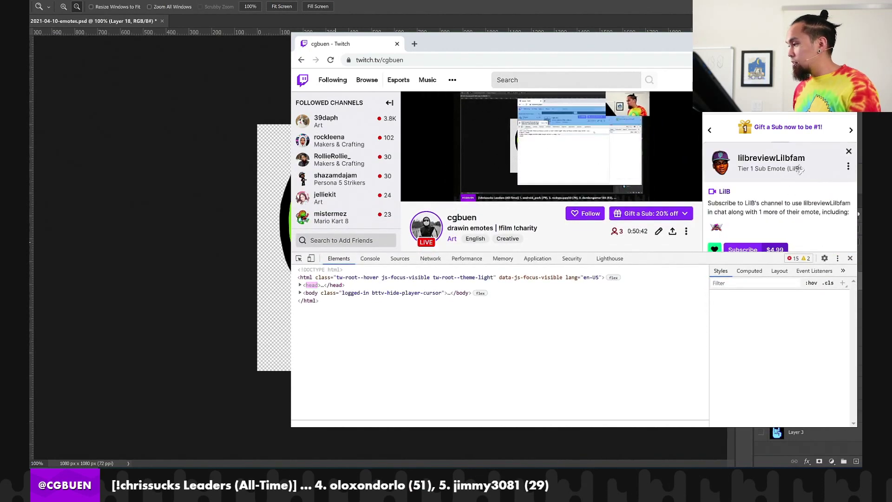
{"action": "left_click", "coordinate": [849, 152]}
{"action": "right_click", "coordinate": [826, 183]}
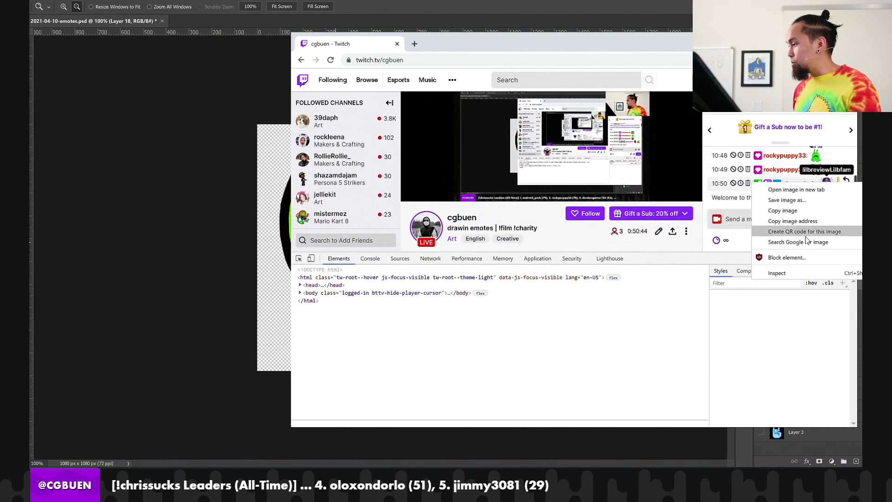
{"action": "left_click", "coordinate": [783, 257]}
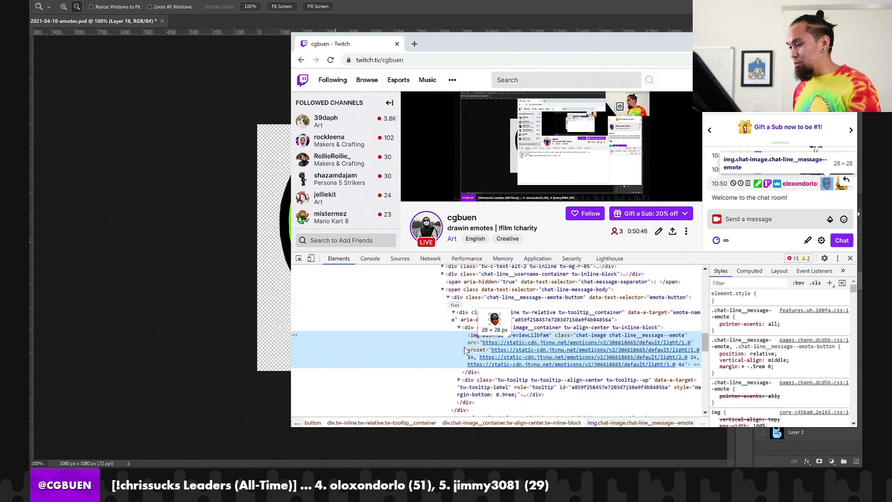
Try to empty the emote image's srcset and replace its src with the copied base64 PNG data
{"action": "double_click", "coordinate": [482, 347]}
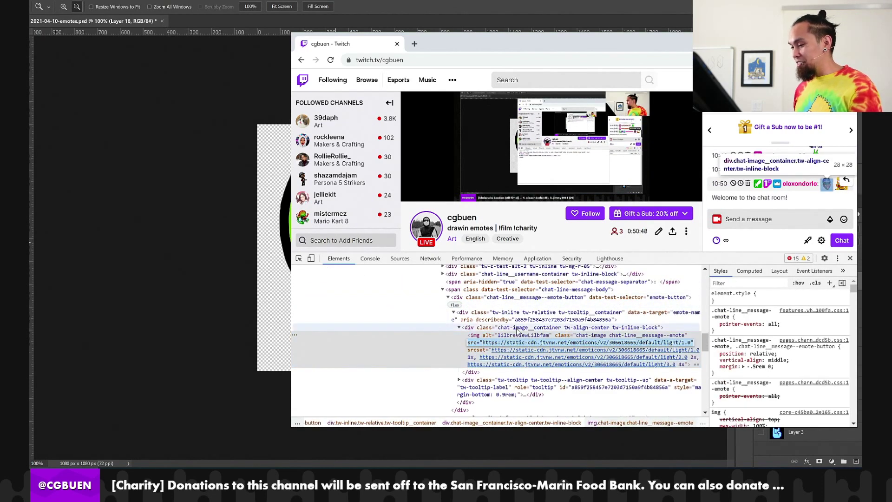
{"action": "key", "text": "BackSpace"}
{"action": "key", "text": "shift+Tab"}
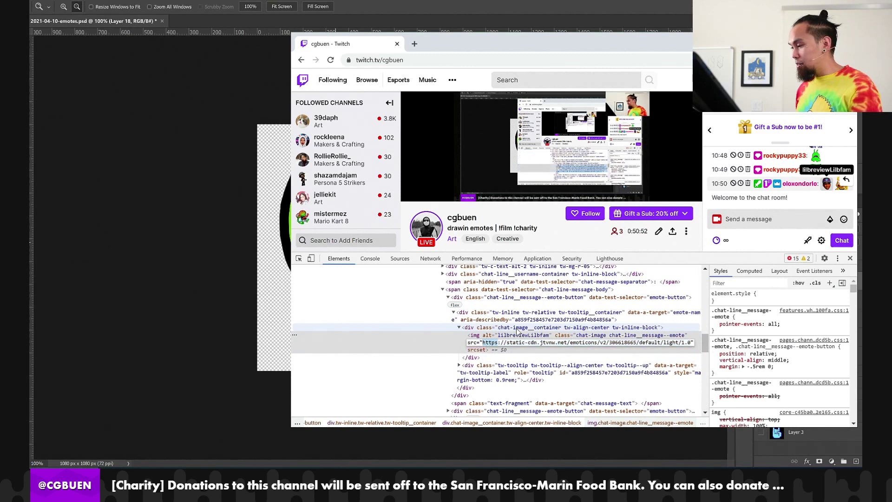
{"action": "key", "text": "ctrl+a"}
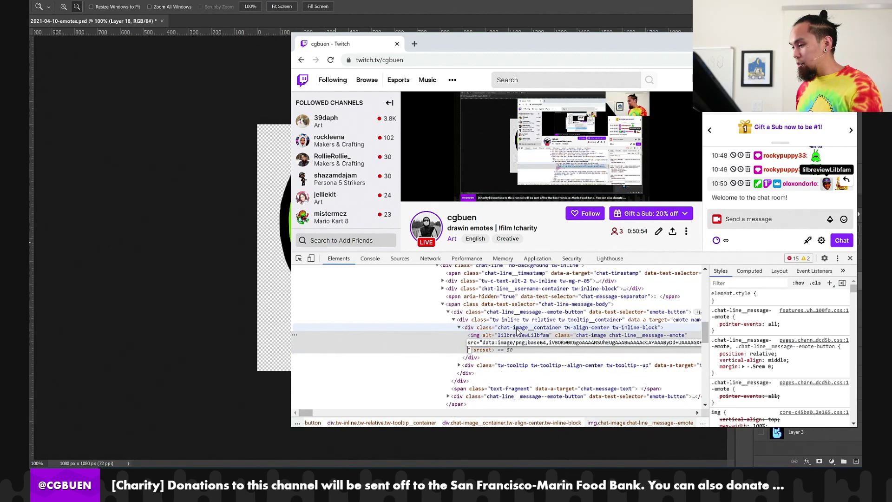
{"action": "key", "text": "ctrl+v"}
{"action": "key", "text": "Return"}
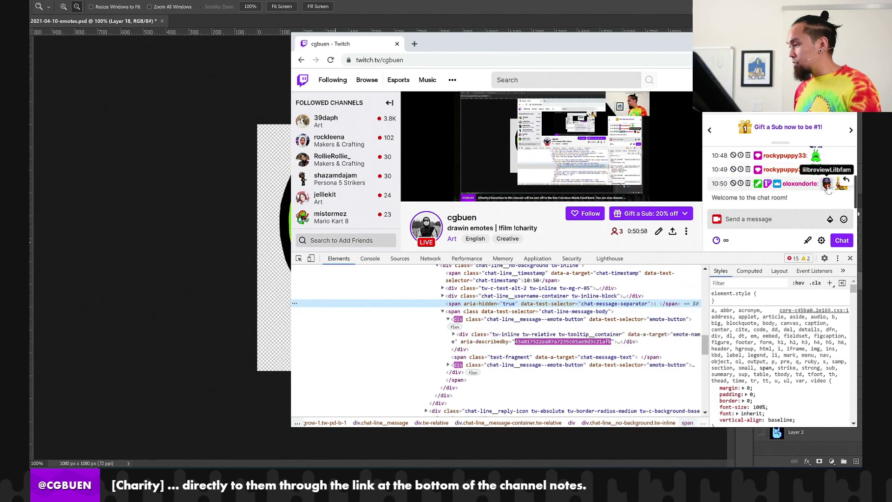
Inspect the lilbreviewLilbfam emote image again and replace its src with the copied base64 PNG data
{"action": "right_click", "coordinate": [827, 183]}
{"action": "left_click", "coordinate": [776, 257]}
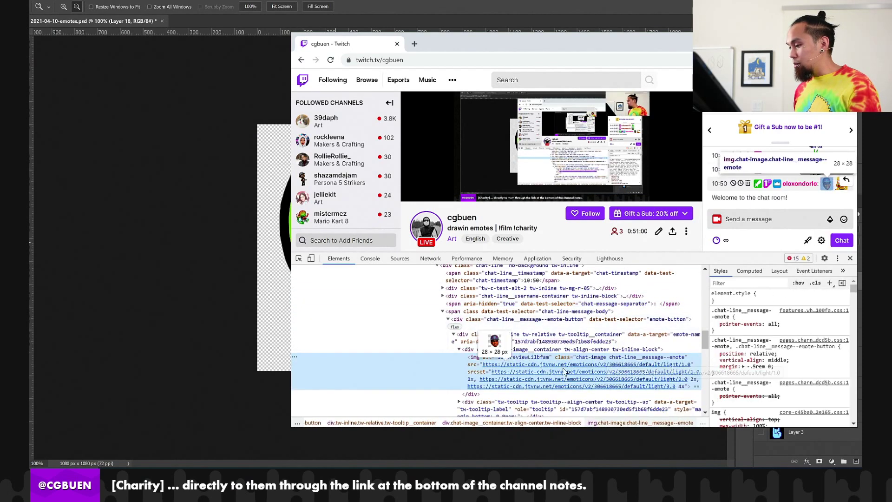
{"action": "double_click", "coordinate": [485, 365]}
{"action": "key", "text": "ctrl+a"}
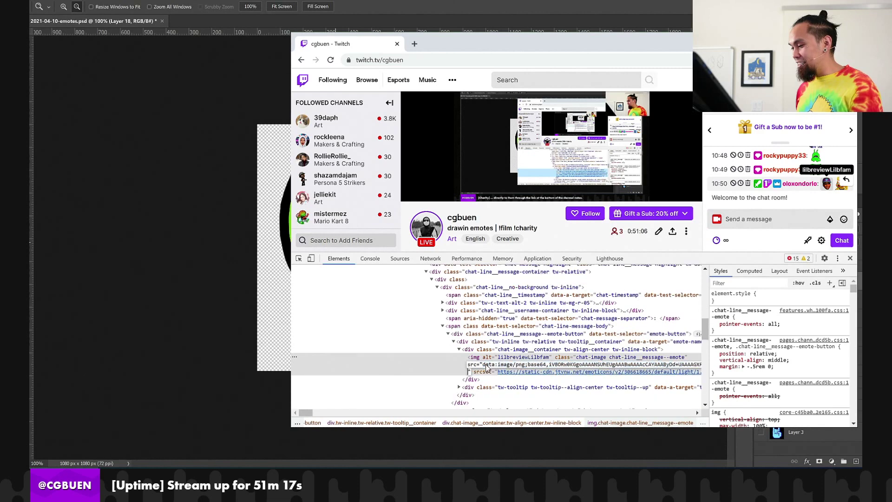
{"action": "key", "text": "ctrl+v"}
{"action": "key", "text": "Return"}
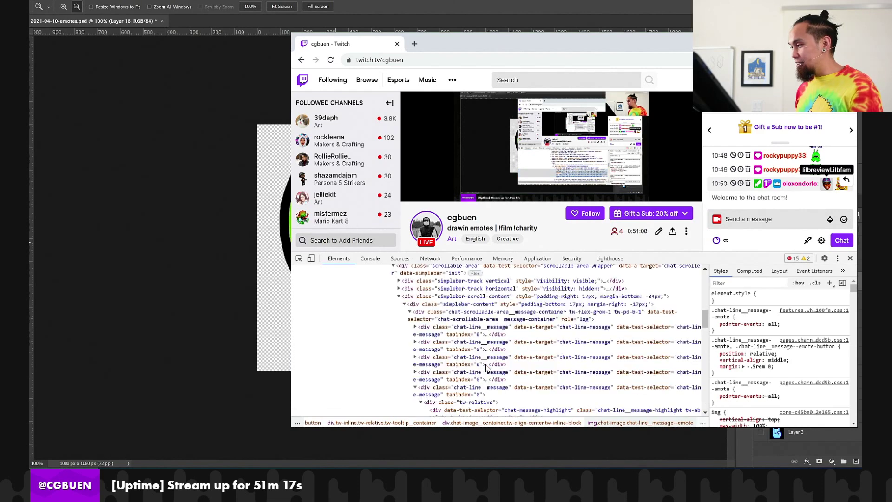
Empty the srcset attribute of the edited emote image element
{"action": "scroll", "coordinate": [486, 365], "scroll_direction": "down", "scroll_amount": 5}
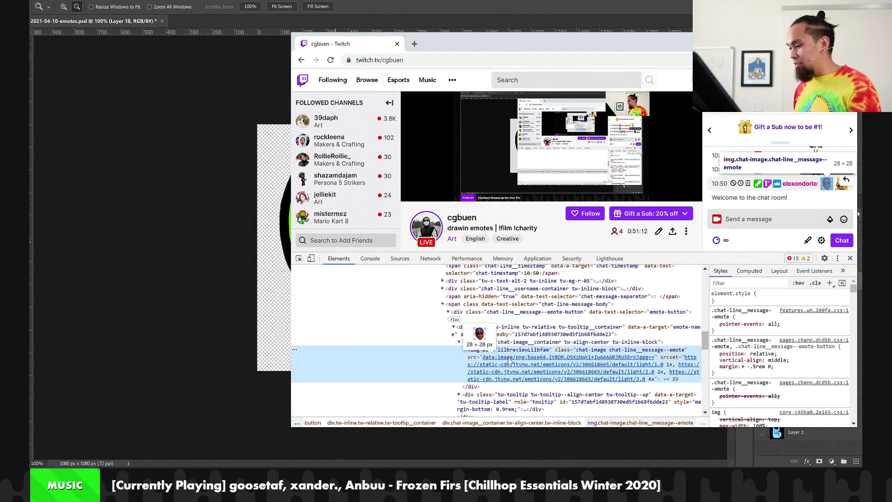
{"action": "mouse_move", "coordinate": [662, 374]}
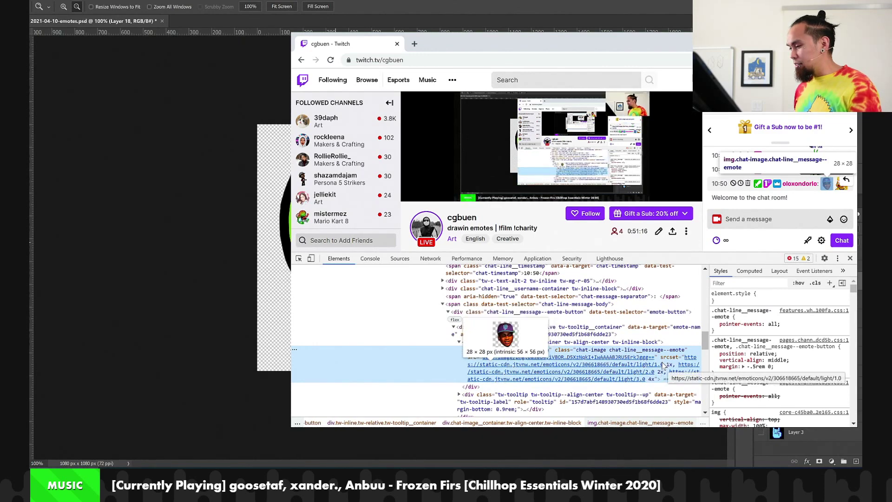
{"action": "double_click", "coordinate": [678, 357]}
{"action": "key", "text": "BackSpace"}
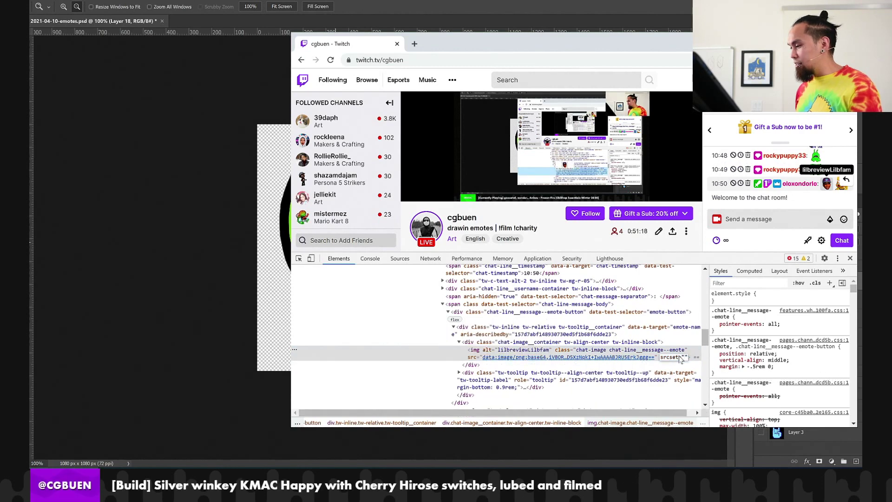
{"action": "key", "text": "Return"}
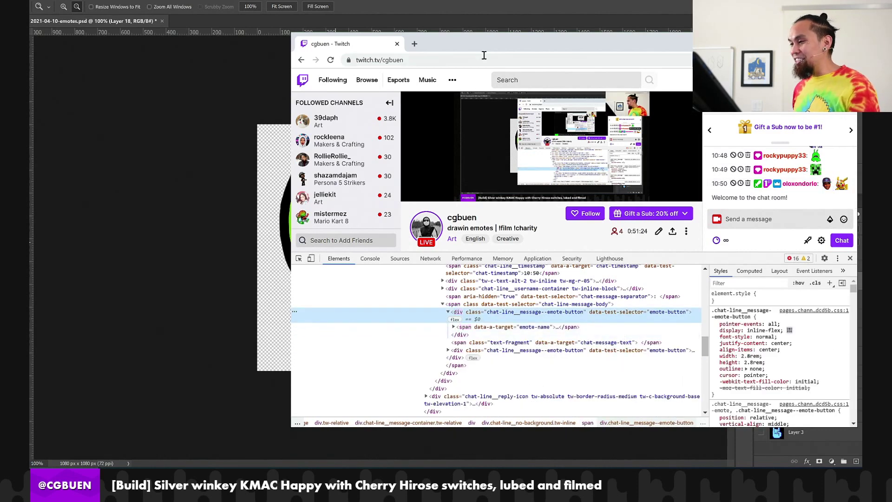
Switch to Photoshop and create a new blank 3229 x 2268 px document at 72 ppi
{"action": "key", "text": "alt+Tab"}
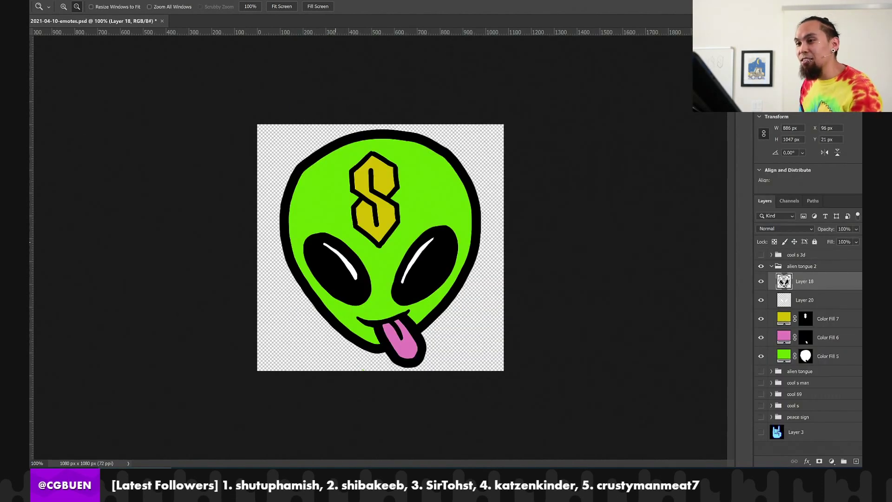
{"action": "left_click", "coordinate": [37, 0]}
{"action": "left_click", "coordinate": [37, 0]}
{"action": "left_click", "coordinate": [37, 1]}
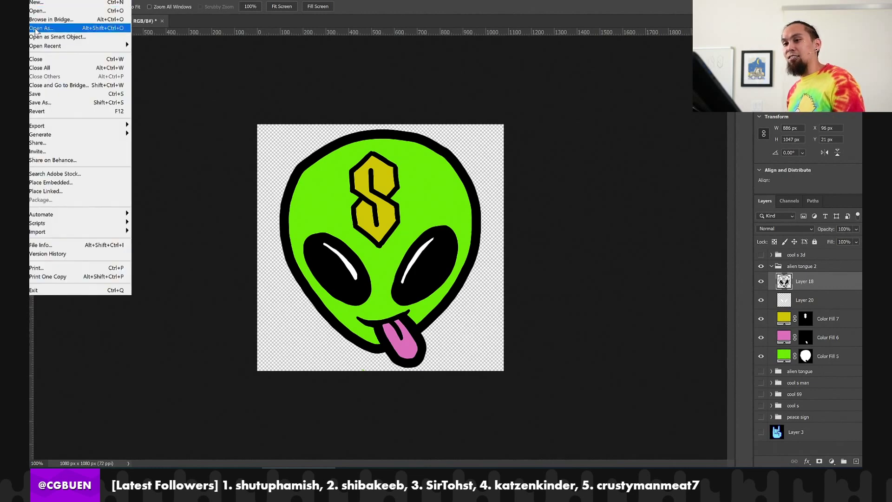
{"action": "left_click", "coordinate": [42, 3]}
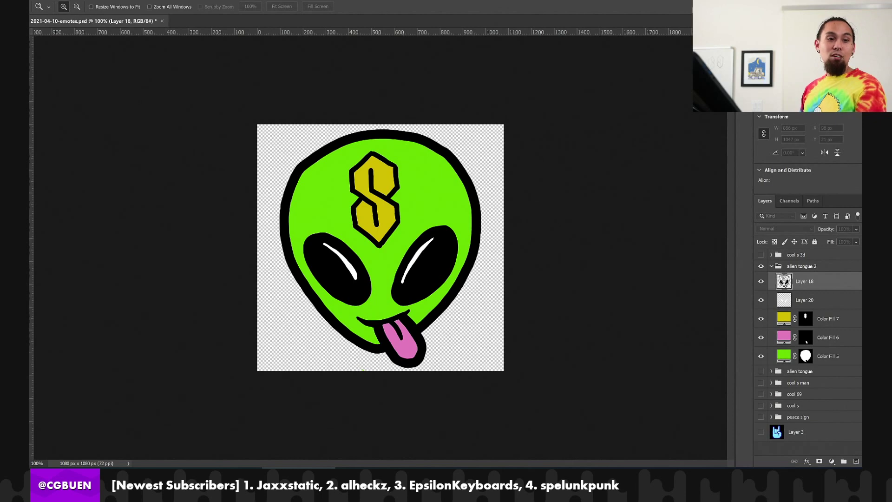
{"action": "key", "text": "Return"}
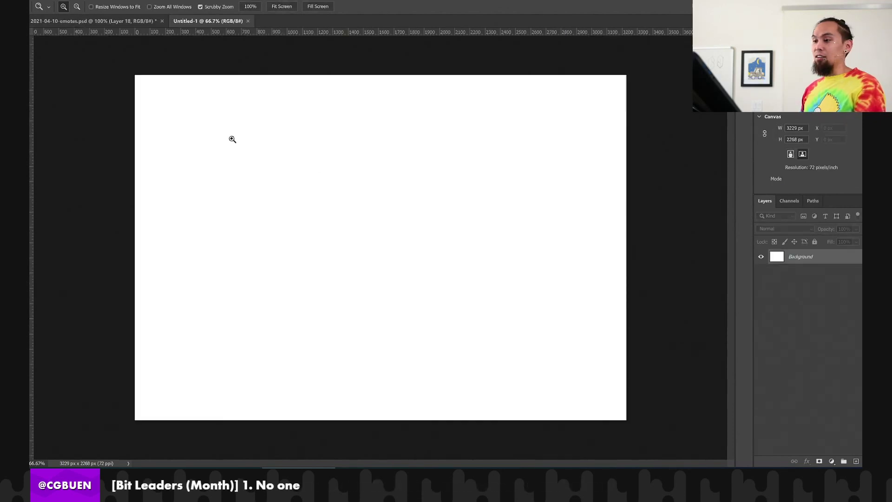
Choose the Brush tool and set the foreground color to blue 066cac
{"action": "key", "text": "b"}
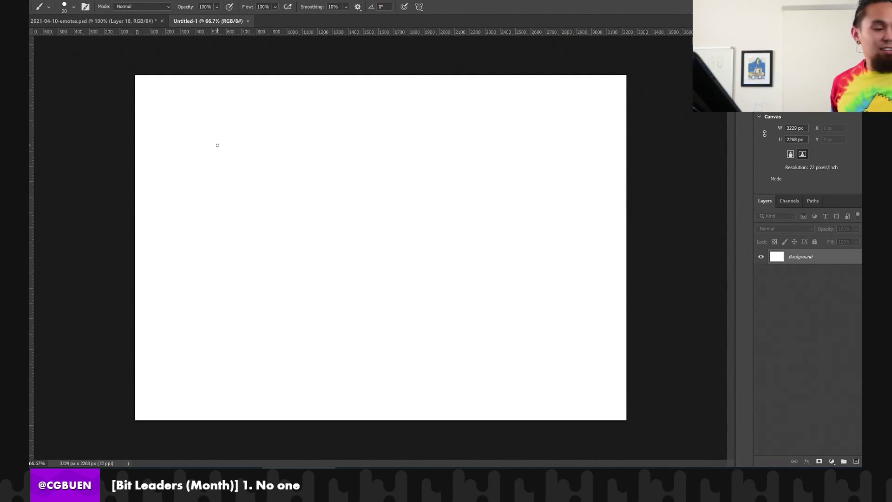
{"action": "key", "text": "bracketright"}
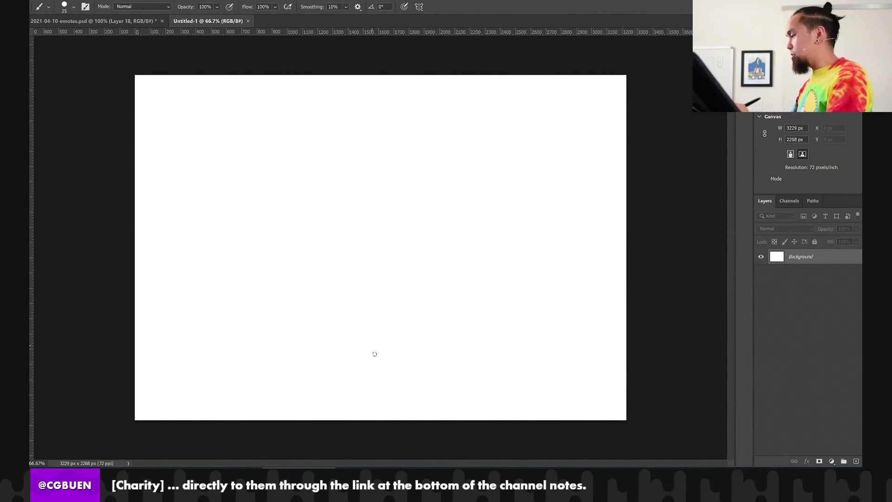
{"action": "left_click", "coordinate": [16, 309]}
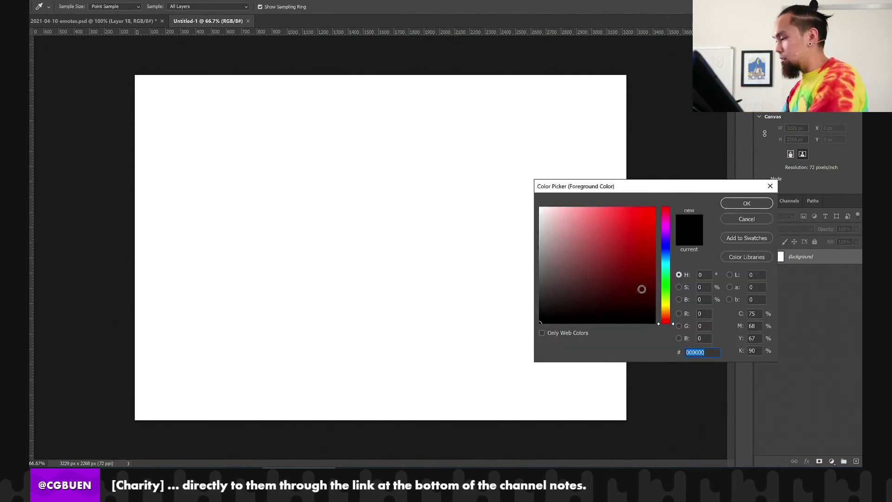
{"action": "left_click_drag", "start_coordinate": [666, 276], "coordinate": [666, 258]}
{"action": "left_click", "coordinate": [652, 249]}
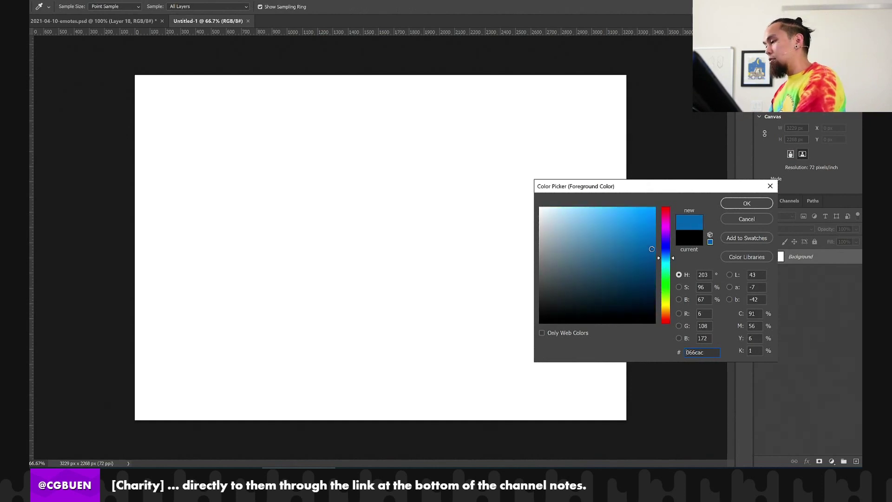
{"action": "left_click", "coordinate": [739, 202]}
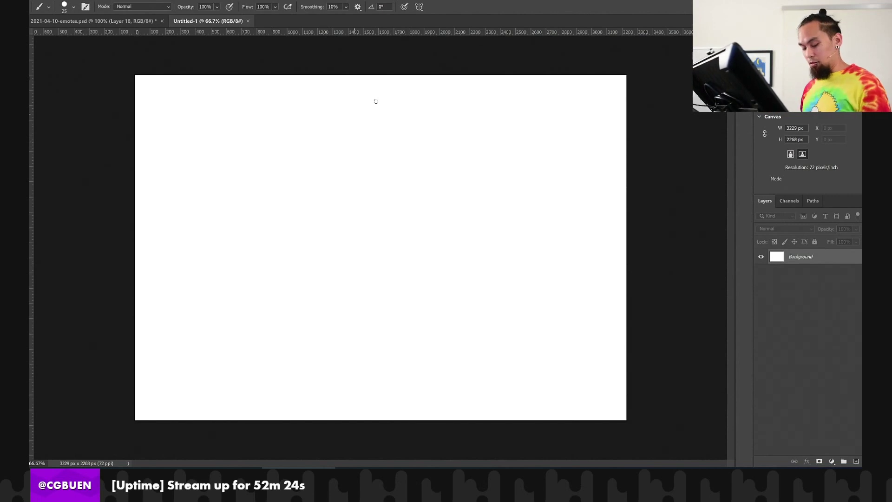
Enlarge the brush to 50 px for drawing on the blank canvas at 100% view
{"action": "key", "text": "z"}
{"action": "left_click", "coordinate": [396, 203]}
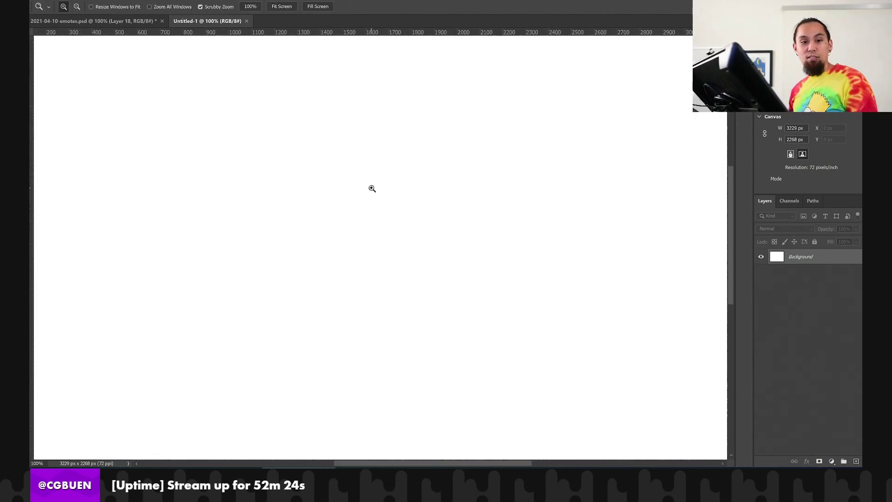
{"action": "key", "text": "b"}
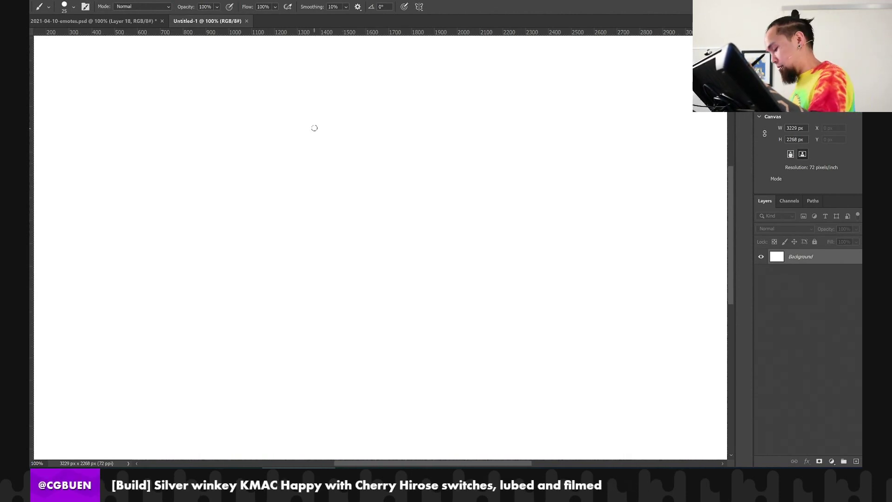
{"action": "key", "text": "bracketright"}
{"action": "key", "text": "bracketright"}
{"action": "key", "text": "bracketright"}
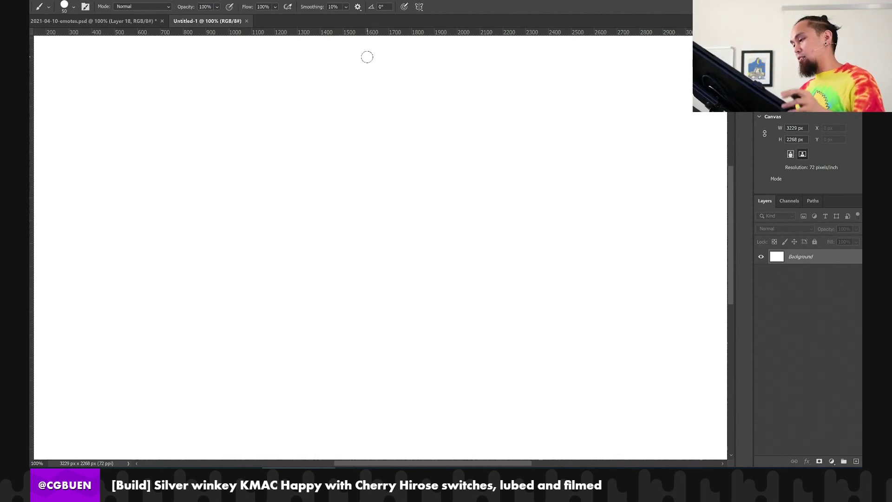
Try to draw a wide blue oval outline in three strokes on the canvas, and undo the strokes
{"action": "mouse_move", "coordinate": [484, 160]}
{"action": "left_mouse_down"}
{"action": "mouse_move", "coordinate": [386, 145]}
{"action": "mouse_move", "coordinate": [316, 160]}
{"action": "left_mouse_up"}
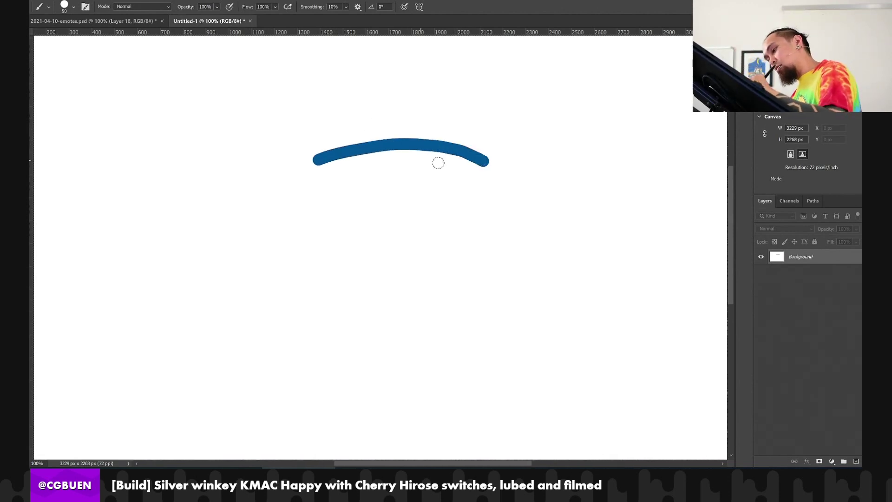
{"action": "mouse_move", "coordinate": [482, 161]}
{"action": "left_mouse_down"}
{"action": "mouse_move", "coordinate": [515, 198]}
{"action": "mouse_move", "coordinate": [512, 234]}
{"action": "mouse_move", "coordinate": [464, 263]}
{"action": "mouse_move", "coordinate": [406, 273]}
{"action": "mouse_move", "coordinate": [347, 258]}
{"action": "mouse_move", "coordinate": [315, 233]}
{"action": "mouse_move", "coordinate": [299, 193]}
{"action": "left_mouse_up"}
{"action": "mouse_move", "coordinate": [322, 158]}
{"action": "left_mouse_down"}
{"action": "mouse_move", "coordinate": [303, 172]}
{"action": "mouse_move", "coordinate": [297, 195]}
{"action": "mouse_move", "coordinate": [312, 194]}
{"action": "left_mouse_up"}
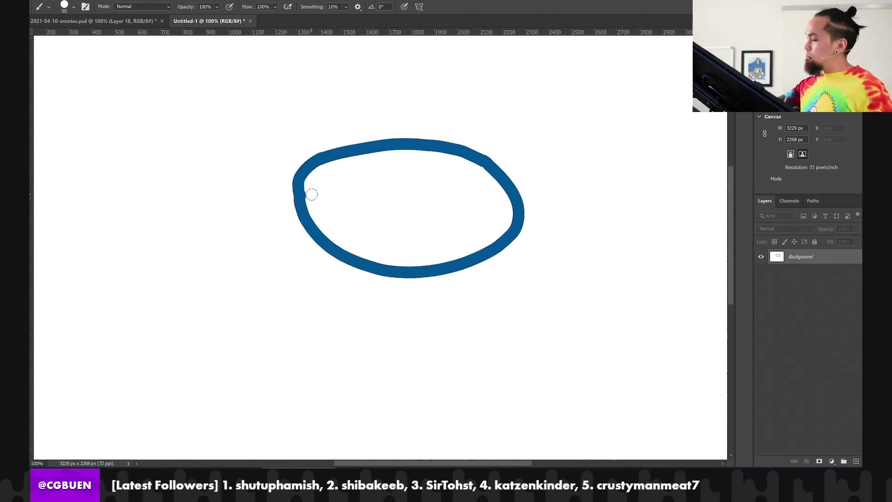
{"action": "key", "text": "ctrl+z"}
{"action": "key", "text": "ctrl+z"}
{"action": "key", "text": "ctrl+z"}
Redraw the blue oval outline, undoing unsatisfactory attempts, and keep a flat one about 580 px wide
{"action": "mouse_move", "coordinate": [481, 161]}
{"action": "left_mouse_down"}
{"action": "mouse_move", "coordinate": [427, 156]}
{"action": "mouse_move", "coordinate": [354, 186]}
{"action": "mouse_move", "coordinate": [365, 250]}
{"action": "mouse_move", "coordinate": [442, 275]}
{"action": "mouse_move", "coordinate": [509, 239]}
{"action": "mouse_move", "coordinate": [513, 193]}
{"action": "mouse_move", "coordinate": [479, 165]}
{"action": "left_mouse_up"}
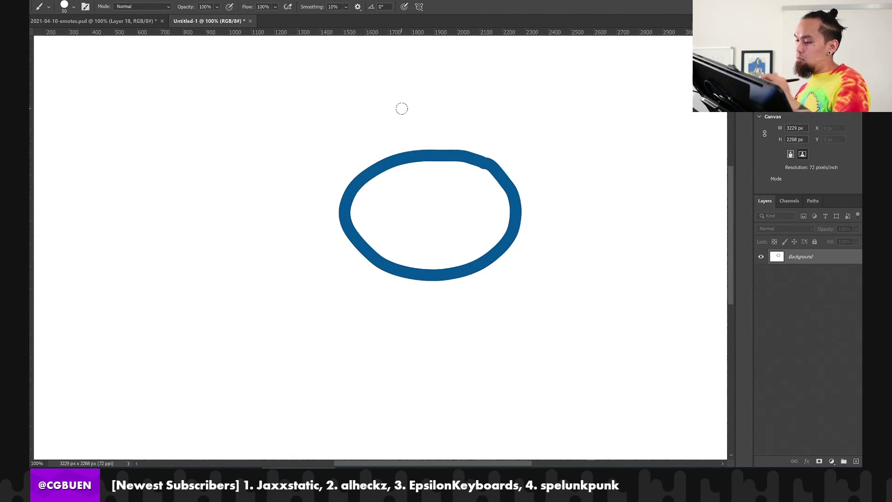
{"action": "key", "text": "ctrl+z"}
{"action": "mouse_move", "coordinate": [487, 161]}
{"action": "left_mouse_down"}
{"action": "mouse_move", "coordinate": [420, 172]}
{"action": "mouse_move", "coordinate": [362, 218]}
{"action": "mouse_move", "coordinate": [459, 165]}
{"action": "mouse_move", "coordinate": [397, 184]}
{"action": "mouse_move", "coordinate": [362, 245]}
{"action": "mouse_move", "coordinate": [421, 267]}
{"action": "mouse_move", "coordinate": [477, 252]}
{"action": "mouse_move", "coordinate": [505, 209]}
{"action": "mouse_move", "coordinate": [483, 167]}
{"action": "left_mouse_up"}
{"action": "key", "text": "ctrl+z"}
{"action": "key", "text": "ctrl+z"}
{"action": "mouse_move", "coordinate": [487, 165]}
{"action": "left_mouse_down"}
{"action": "mouse_move", "coordinate": [420, 161]}
{"action": "mouse_move", "coordinate": [381, 202]}
{"action": "mouse_move", "coordinate": [453, 244]}
{"action": "mouse_move", "coordinate": [517, 204]}
{"action": "mouse_move", "coordinate": [507, 179]}
{"action": "mouse_move", "coordinate": [450, 155]}
{"action": "mouse_move", "coordinate": [400, 172]}
{"action": "mouse_move", "coordinate": [415, 219]}
{"action": "mouse_move", "coordinate": [482, 224]}
{"action": "mouse_move", "coordinate": [514, 196]}
{"action": "mouse_move", "coordinate": [491, 160]}
{"action": "left_mouse_up"}
{"action": "key", "text": "ctrl+z"}
{"action": "key", "text": "ctrl+z"}
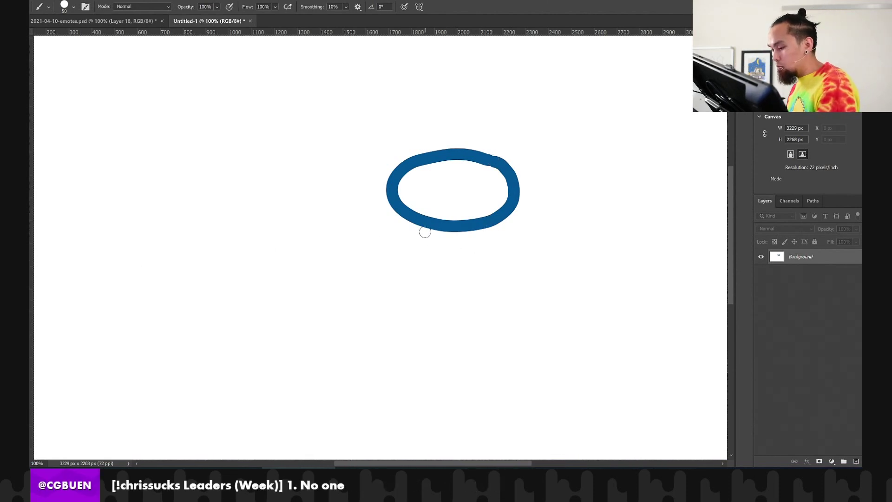
Try to draw a rounded stem hanging from the underside of the oval, and undo its strokes
{"action": "mouse_move", "coordinate": [433, 230]}
{"action": "left_mouse_down"}
{"action": "mouse_move", "coordinate": [427, 293]}
{"action": "mouse_move", "coordinate": [435, 323]}
{"action": "mouse_move", "coordinate": [458, 334]}
{"action": "mouse_move", "coordinate": [477, 325]}
{"action": "mouse_move", "coordinate": [488, 294]}
{"action": "mouse_move", "coordinate": [481, 232]}
{"action": "mouse_move", "coordinate": [477, 304]}
{"action": "mouse_move", "coordinate": [452, 324]}
{"action": "mouse_move", "coordinate": [435, 313]}
{"action": "mouse_move", "coordinate": [424, 290]}
{"action": "mouse_move", "coordinate": [429, 226]}
{"action": "left_mouse_up"}
{"action": "key", "text": "ctrl+z"}
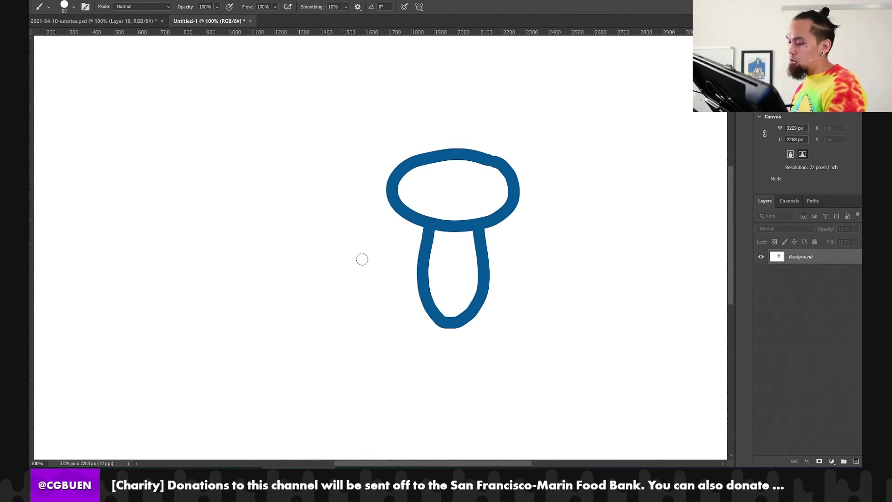
{"action": "key", "text": "ctrl+z"}
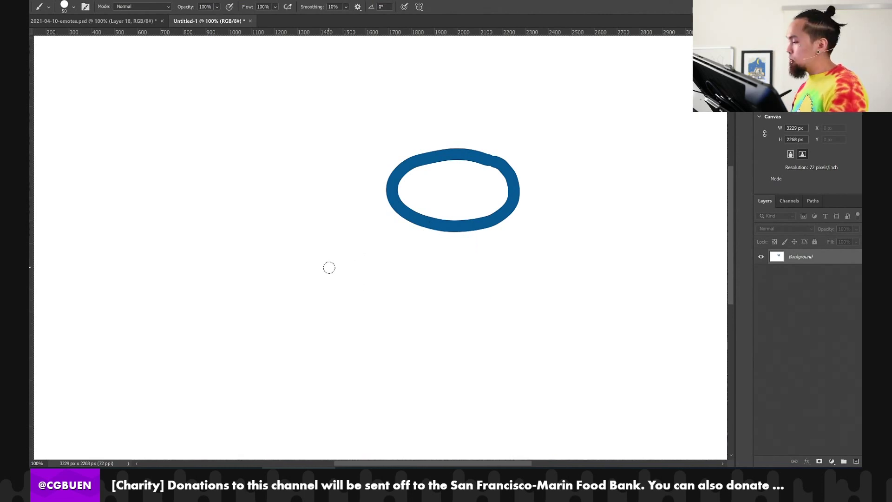
Undo the remaining blue oval to clear the canvas, and reduce the brush size to 35 px
{"action": "key", "text": "ctrl+z"}
{"action": "key", "text": "bracketleft"}
{"action": "key", "text": "bracketleft"}
{"action": "key", "text": "bracketright"}
{"action": "key", "text": "bracketright"}
{"action": "key", "text": "bracketright"}
{"action": "key", "text": "bracketright"}
{"action": "key", "text": "bracketright"}
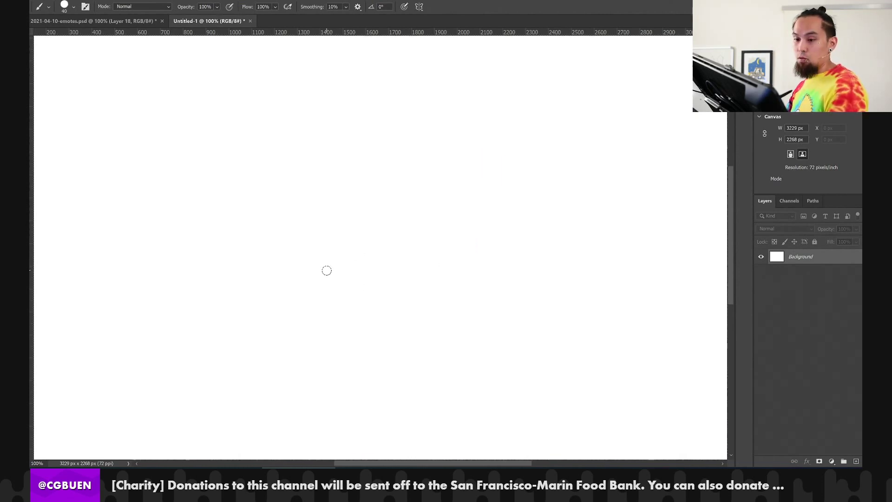
{"action": "key", "text": "bracketleft"}
{"action": "key", "text": "bracketleft"}
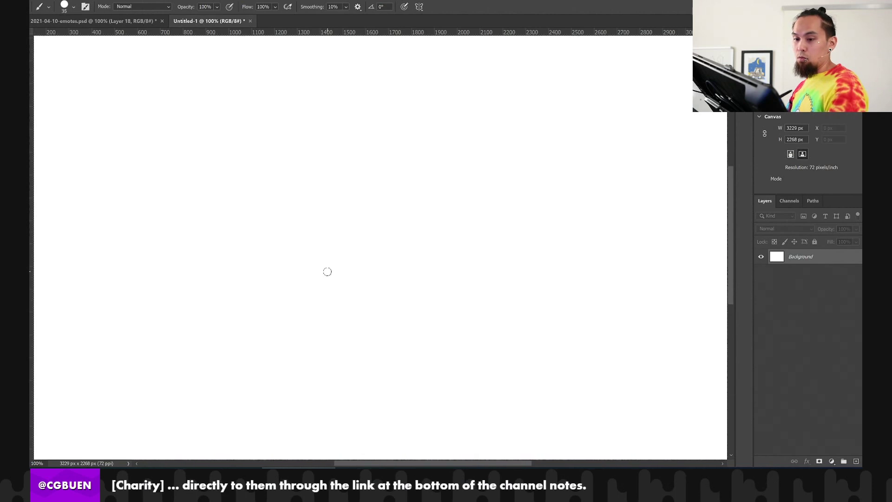
Draw a thinner blue oval outline about 520 px wide, undoing and redrawing the stroke that closes its left end
{"action": "mouse_move", "coordinate": [464, 171]}
{"action": "left_mouse_down"}
{"action": "mouse_move", "coordinate": [412, 172]}
{"action": "mouse_move", "coordinate": [472, 176]}
{"action": "mouse_move", "coordinate": [486, 197]}
{"action": "mouse_move", "coordinate": [480, 220]}
{"action": "mouse_move", "coordinate": [447, 238]}
{"action": "mouse_move", "coordinate": [390, 234]}
{"action": "left_mouse_up"}
{"action": "mouse_move", "coordinate": [409, 173]}
{"action": "left_mouse_down"}
{"action": "mouse_move", "coordinate": [375, 200]}
{"action": "mouse_move", "coordinate": [373, 218]}
{"action": "mouse_move", "coordinate": [402, 232]}
{"action": "left_mouse_up"}
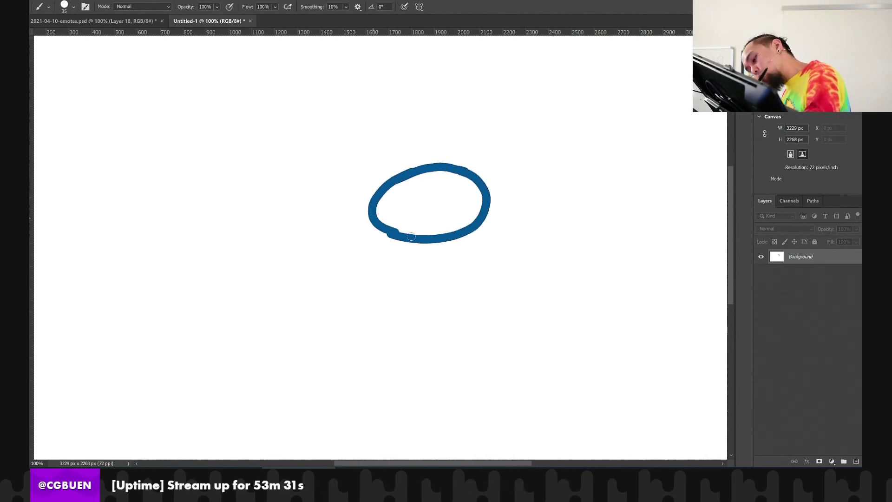
{"action": "key", "text": "ctrl+z"}
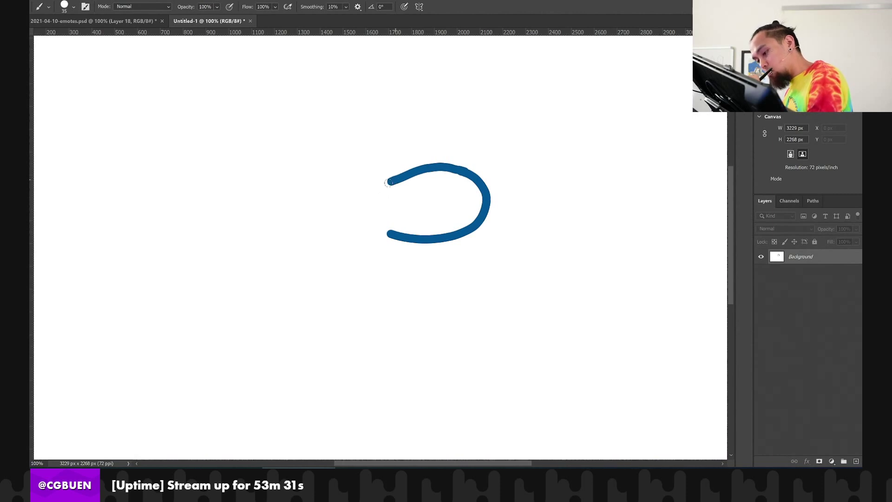
{"action": "mouse_move", "coordinate": [389, 182]}
{"action": "left_mouse_down"}
{"action": "mouse_move", "coordinate": [369, 221]}
{"action": "mouse_move", "coordinate": [390, 233]}
{"action": "left_mouse_up"}
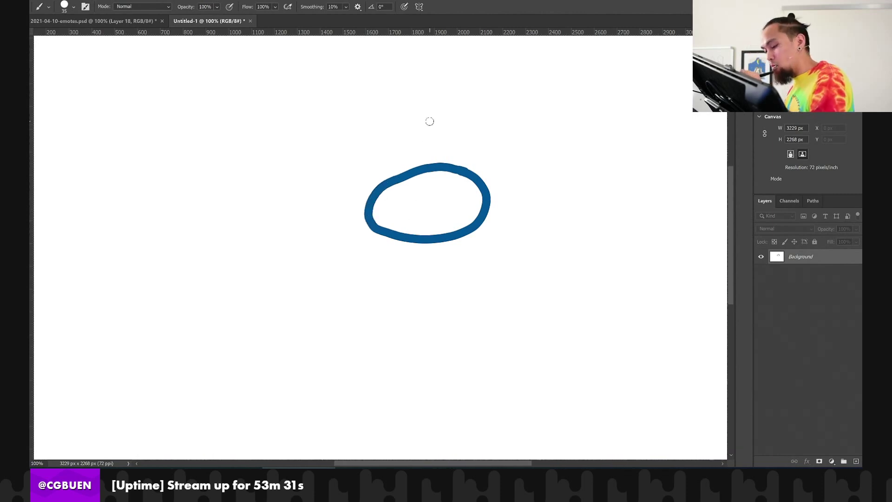
{"action": "key", "text": "ctrl+z"}
{"action": "mouse_move", "coordinate": [395, 179]}
{"action": "left_mouse_down"}
{"action": "mouse_move", "coordinate": [378, 194]}
{"action": "mouse_move", "coordinate": [388, 234]}
{"action": "left_mouse_up"}
{"action": "key", "text": "ctrl+z"}
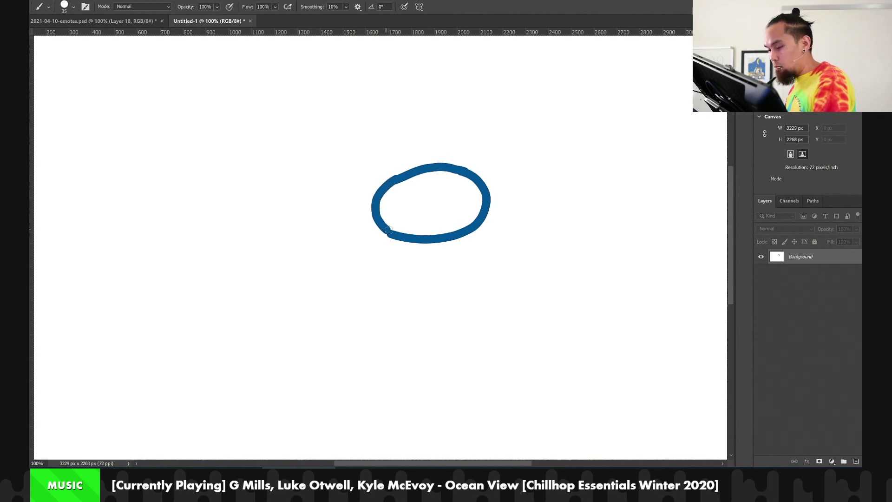
{"action": "key", "text": "ctrl+z"}
{"action": "key", "text": "ctrl+z"}
{"action": "key", "text": "ctrl+shift+z"}
{"action": "key", "text": "ctrl+shift+z"}
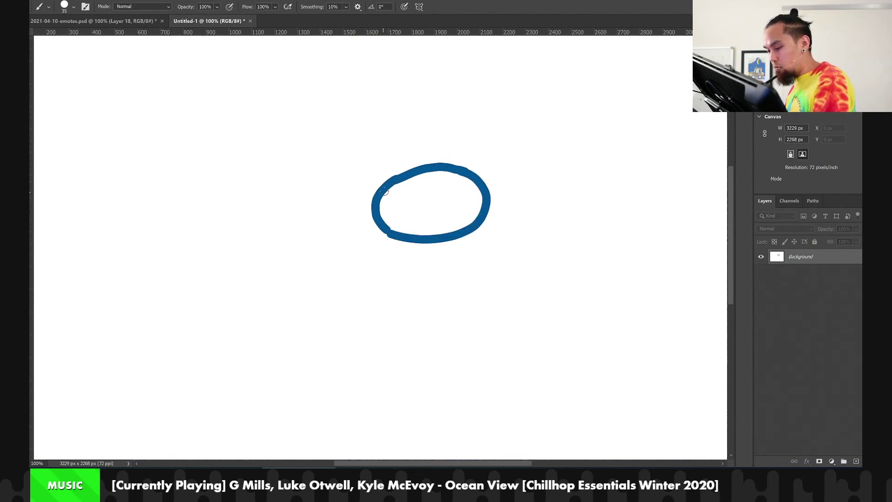
Redraw the left edge of the blue head oval and brush a long, rounded body outline beneath it
{"action": "key", "text": "ctrl+z"}
{"action": "mouse_move", "coordinate": [394, 181]}
{"action": "left_mouse_down"}
{"action": "mouse_move", "coordinate": [377, 204]}
{"action": "mouse_move", "coordinate": [382, 226]}
{"action": "left_mouse_up"}
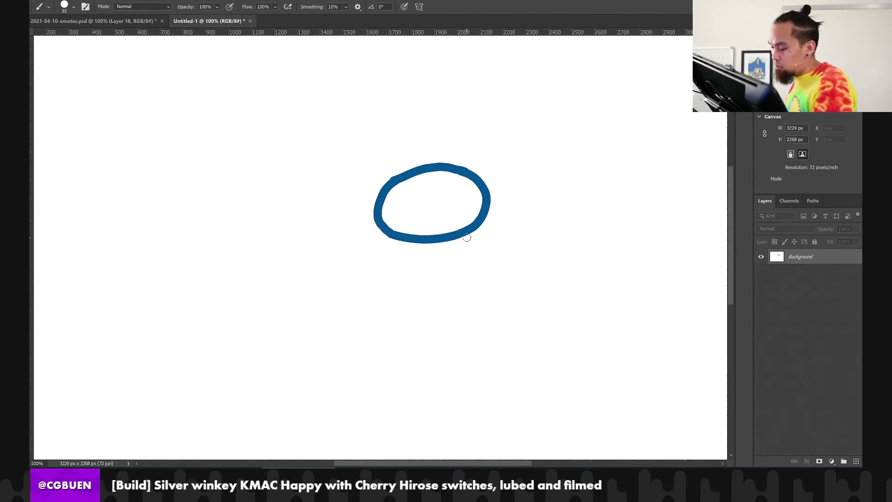
{"action": "mouse_move", "coordinate": [467, 236]}
{"action": "left_mouse_down"}
{"action": "mouse_move", "coordinate": [478, 313]}
{"action": "mouse_move", "coordinate": [447, 347]}
{"action": "left_mouse_up"}
{"action": "key", "text": "ctrl+z"}
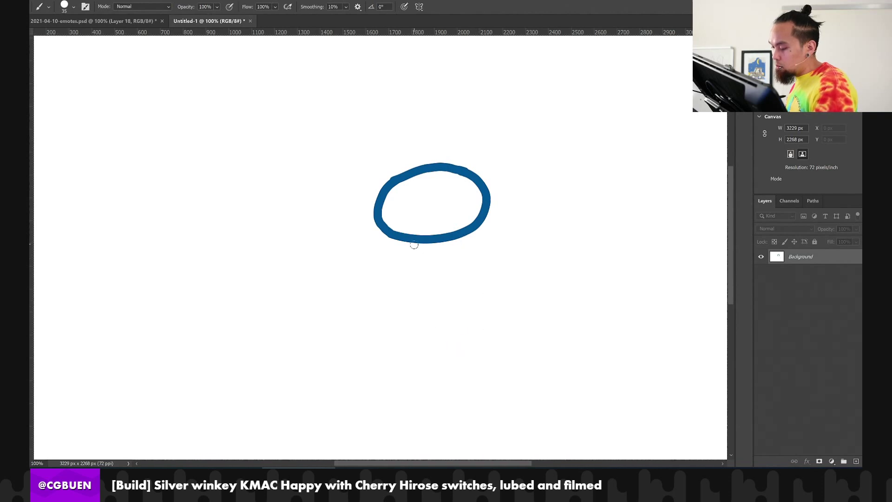
{"action": "mouse_move", "coordinate": [414, 244]}
{"action": "left_mouse_down"}
{"action": "mouse_move", "coordinate": [411, 321]}
{"action": "mouse_move", "coordinate": [459, 313]}
{"action": "left_mouse_up"}
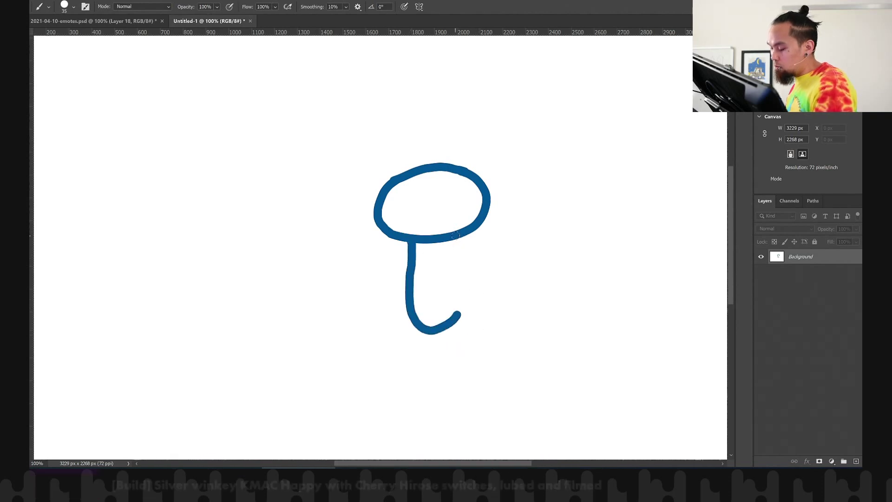
{"action": "left_click_drag", "start_coordinate": [456, 236], "coordinate": [459, 315]}
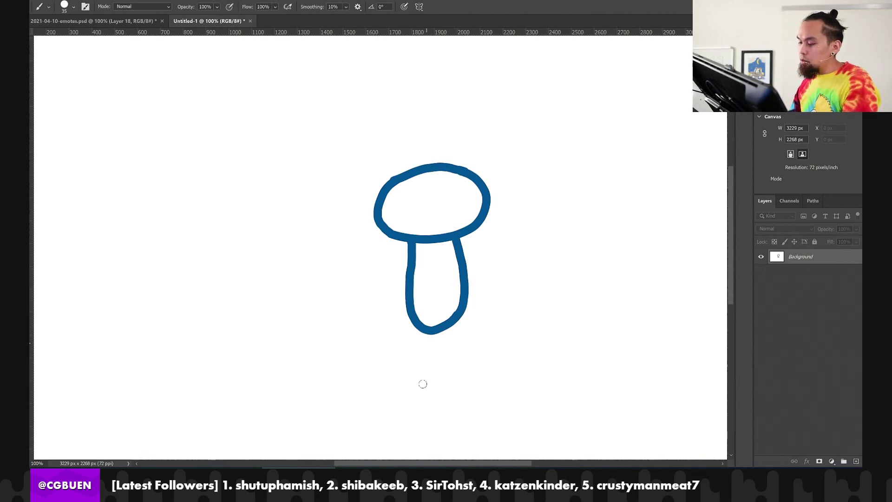
{"action": "mouse_move", "coordinate": [415, 329]}
{"action": "left_mouse_down"}
{"action": "mouse_move", "coordinate": [398, 361]}
{"action": "mouse_move", "coordinate": [423, 356]}
{"action": "mouse_move", "coordinate": [426, 330]}
{"action": "left_mouse_up"}
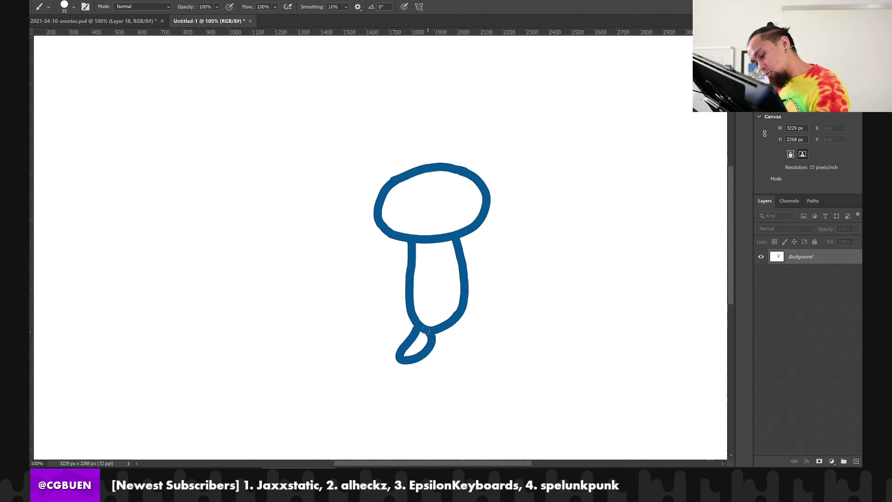
{"action": "key", "text": "ctrl+z"}
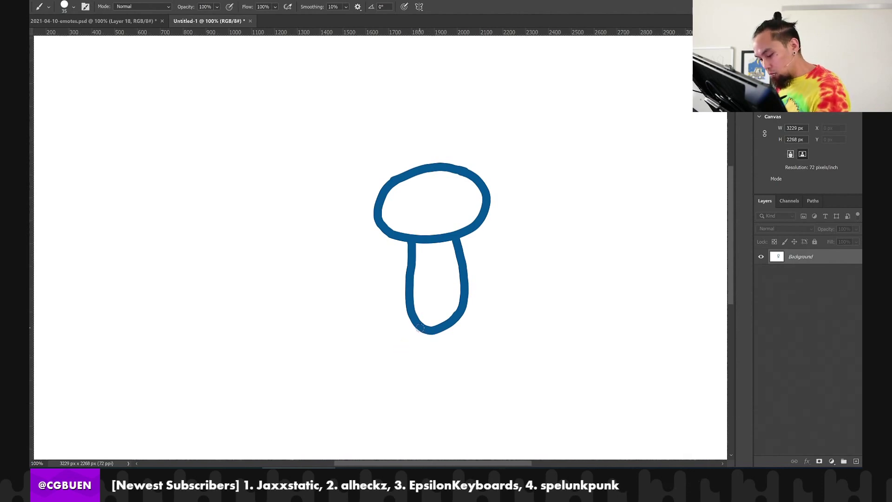
{"action": "mouse_move", "coordinate": [421, 328]}
{"action": "left_mouse_down"}
{"action": "mouse_move", "coordinate": [416, 354]}
{"action": "mouse_move", "coordinate": [436, 340]}
{"action": "mouse_move", "coordinate": [417, 326]}
{"action": "mouse_move", "coordinate": [404, 349]}
{"action": "mouse_move", "coordinate": [429, 334]}
{"action": "left_mouse_up"}
{"action": "key", "text": "ctrl+z"}
{"action": "key", "text": "ctrl+z"}
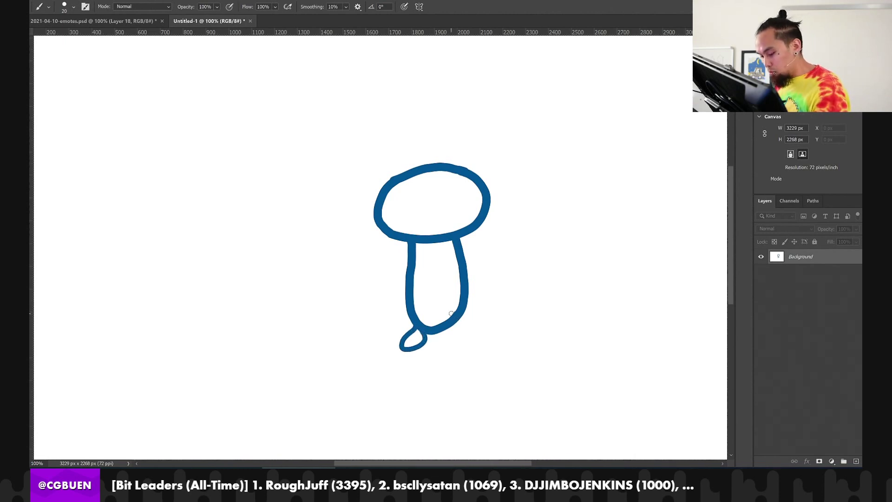
{"action": "key", "text": "ctrl+z"}
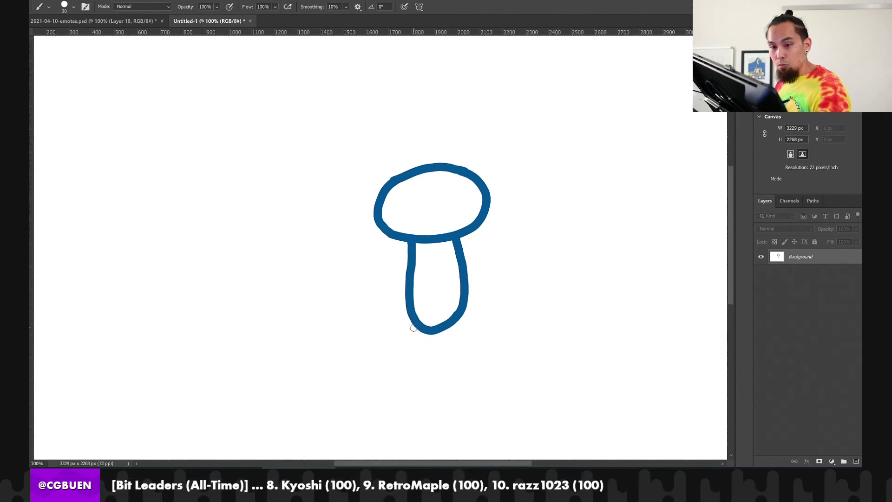
Draw two short, narrow legs under the body with the 30 px brush, undoing strokes that miss the shape
{"action": "mouse_move", "coordinate": [413, 328]}
{"action": "left_mouse_down"}
{"action": "mouse_move", "coordinate": [413, 353]}
{"action": "mouse_move", "coordinate": [429, 333]}
{"action": "mouse_move", "coordinate": [410, 333]}
{"action": "mouse_move", "coordinate": [398, 345]}
{"action": "mouse_move", "coordinate": [417, 349]}
{"action": "mouse_move", "coordinate": [424, 331]}
{"action": "mouse_move", "coordinate": [412, 369]}
{"action": "mouse_move", "coordinate": [427, 340]}
{"action": "mouse_move", "coordinate": [455, 340]}
{"action": "mouse_move", "coordinate": [460, 354]}
{"action": "mouse_move", "coordinate": [471, 333]}
{"action": "mouse_move", "coordinate": [459, 316]}
{"action": "mouse_move", "coordinate": [472, 337]}
{"action": "mouse_move", "coordinate": [459, 363]}
{"action": "left_mouse_up"}
{"action": "key", "text": "ctrl+z"}
{"action": "key", "text": "ctrl+z"}
{"action": "key", "text": "ctrl+z"}
{"action": "key", "text": "ctrl+z"}
{"action": "key", "text": "ctrl+z"}
{"action": "mouse_move", "coordinate": [456, 318]}
{"action": "left_mouse_down"}
{"action": "mouse_move", "coordinate": [467, 354]}
{"action": "mouse_move", "coordinate": [449, 343]}
{"action": "mouse_move", "coordinate": [448, 329]}
{"action": "left_mouse_up"}
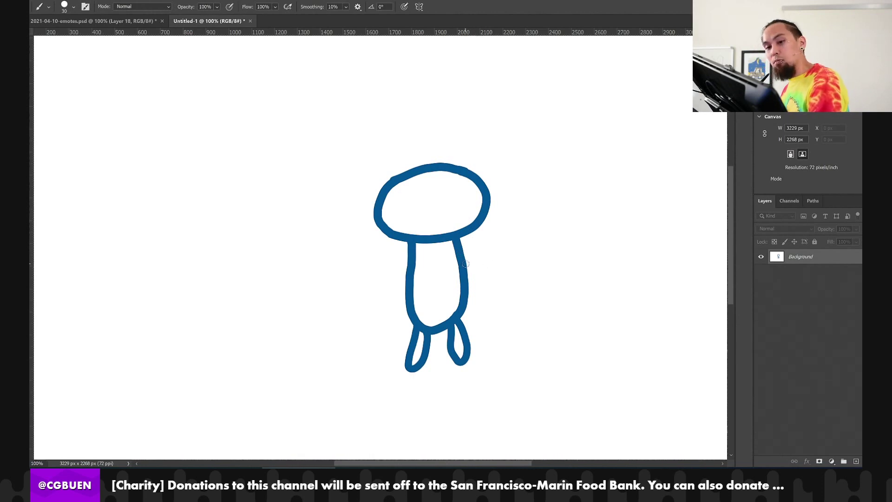
Draw a large rounded tail rising from the lower right side of the body, replacing the first tail attempt
{"action": "left_click_drag", "start_coordinate": [464, 266], "coordinate": [520, 220]}
{"action": "key", "text": "ctrl+z"}
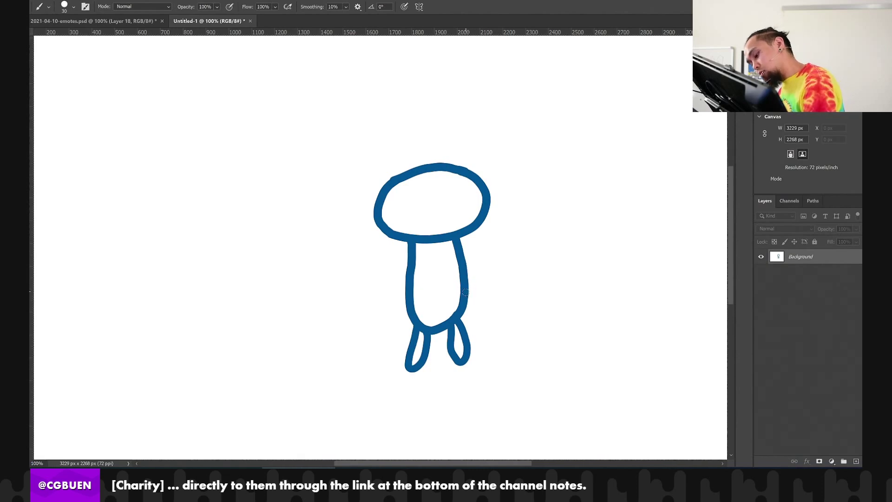
{"action": "mouse_move", "coordinate": [465, 291]}
{"action": "left_mouse_down"}
{"action": "mouse_move", "coordinate": [518, 236]}
{"action": "mouse_move", "coordinate": [541, 240]}
{"action": "mouse_move", "coordinate": [535, 277]}
{"action": "mouse_move", "coordinate": [515, 298]}
{"action": "mouse_move", "coordinate": [466, 301]}
{"action": "left_mouse_up"}
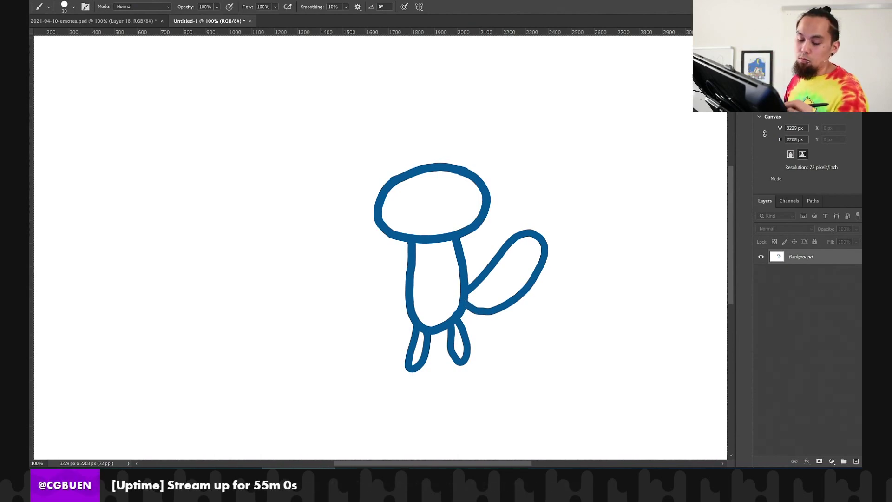
Choose a violet foreground colour, reduce the brush to 15 px, and try a short stroke beside the head
{"action": "key", "text": "F6"}
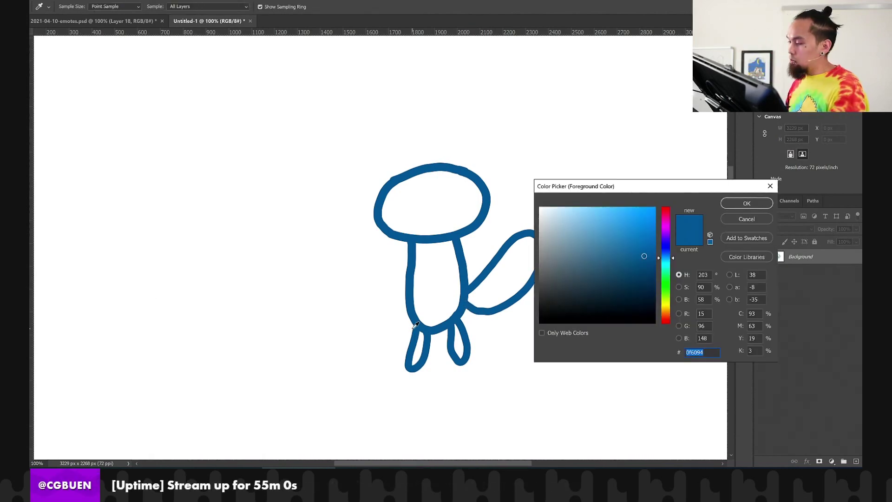
{"action": "left_click_drag", "start_coordinate": [665, 248], "coordinate": [648, 238]}
{"action": "left_click", "coordinate": [736, 204]}
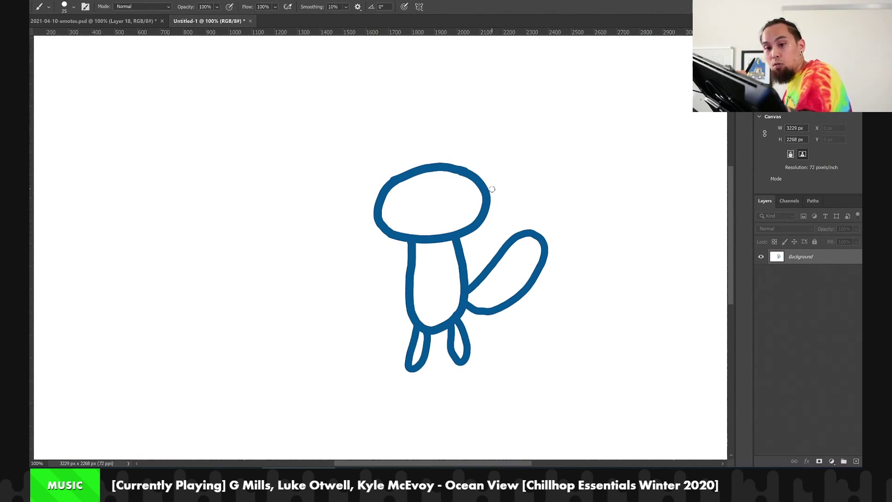
{"action": "key", "text": "bracketleft"}
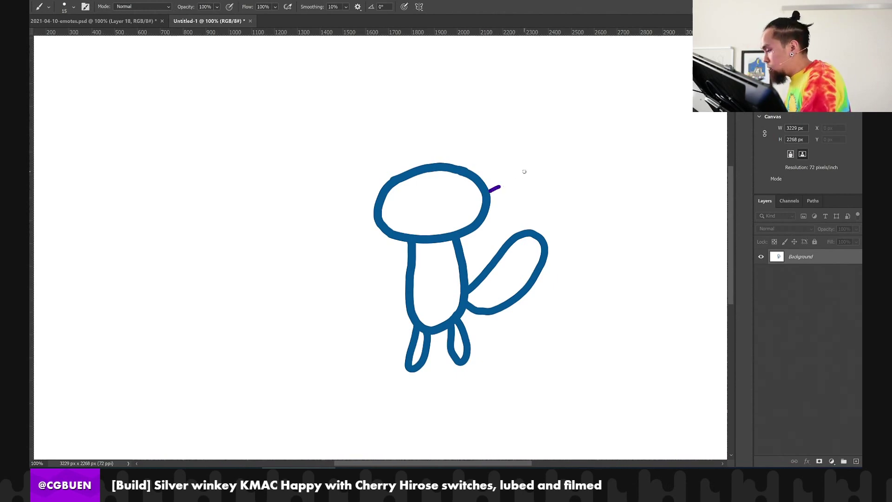
{"action": "key", "text": "ctrl+z"}
Add two empty layers above the sketch and replace the Background layer with an unlocked duplicate
{"action": "left_click", "coordinate": [856, 461]}
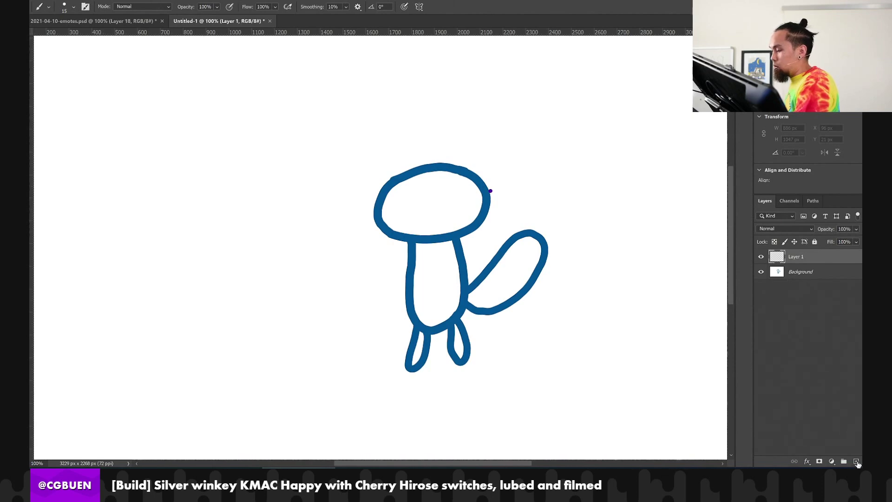
{"action": "left_click", "coordinate": [857, 461]}
{"action": "left_click_drag", "start_coordinate": [796, 287], "coordinate": [856, 460]}
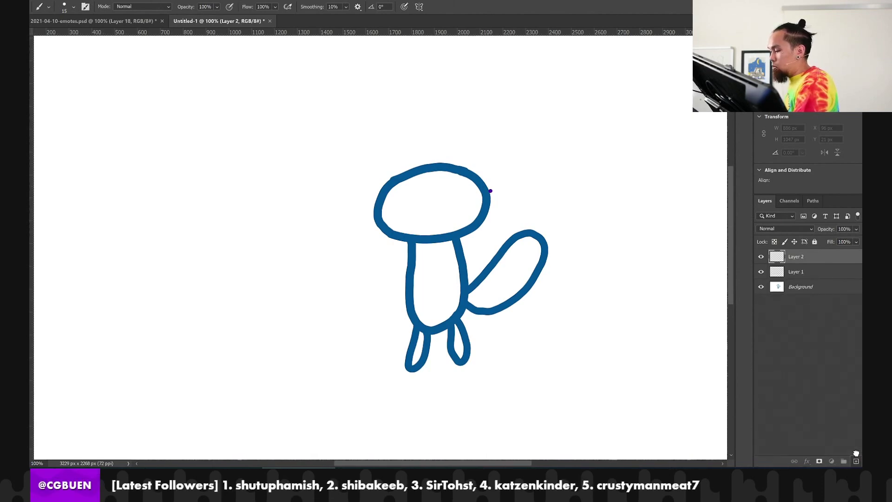
{"action": "left_click_drag", "start_coordinate": [795, 301], "coordinate": [861, 461]}
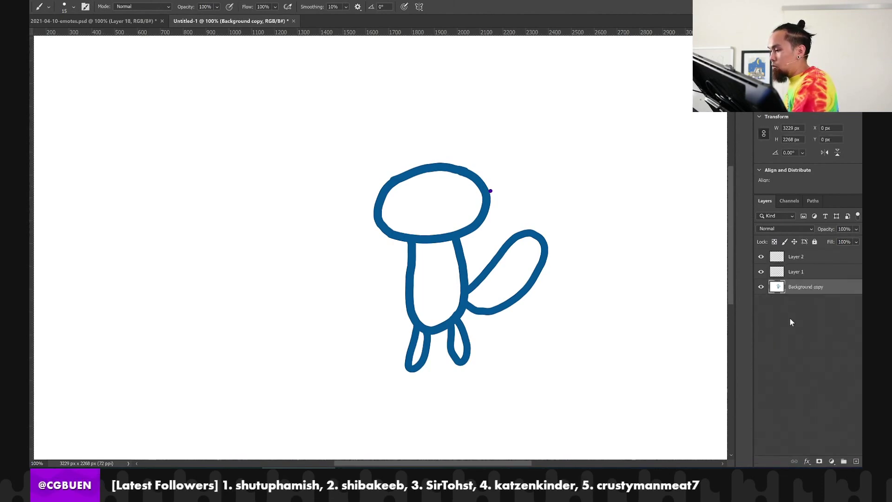
Set the Background copy layer to Multiply, and add an empty layer beneath it before reselecting the copy
{"action": "left_click", "coordinate": [773, 229]}
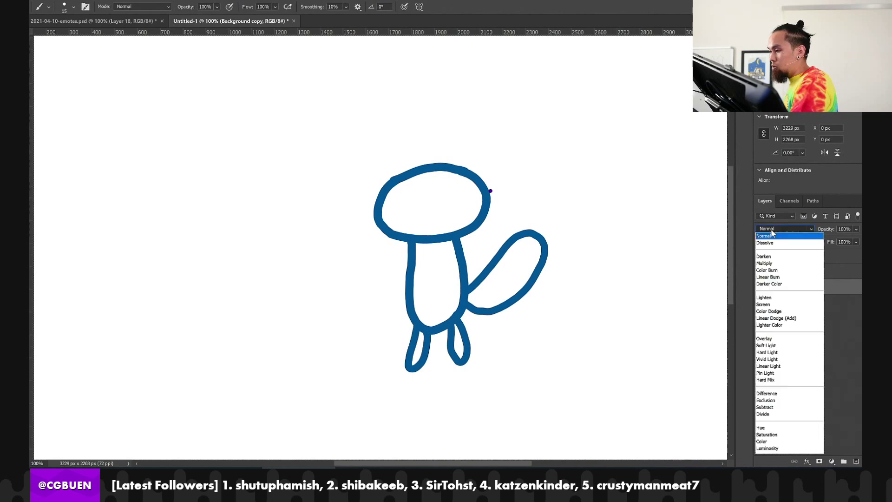
{"action": "left_click", "coordinate": [766, 263]}
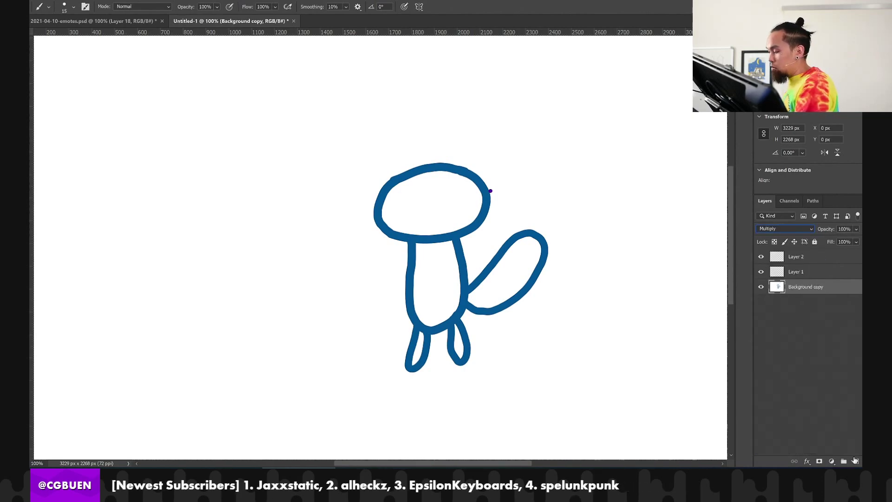
{"action": "left_click", "coordinate": [855, 460]}
{"action": "key", "text": "ctrl+bracketleft"}
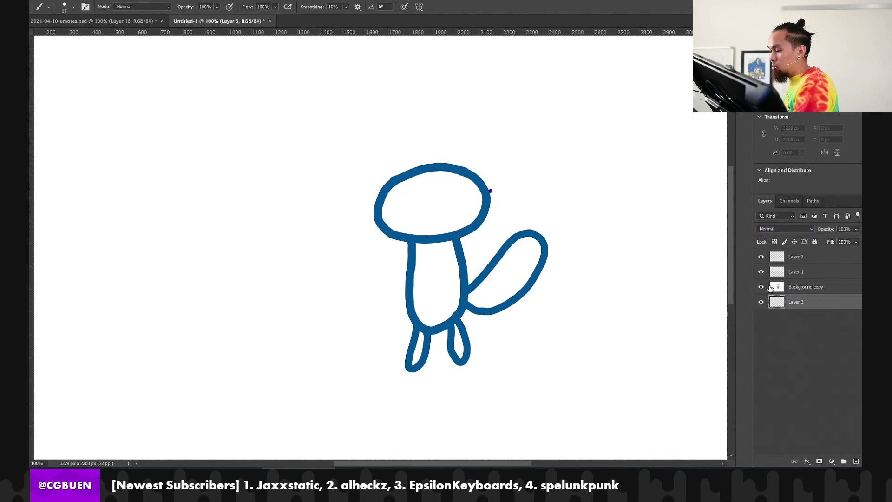
{"action": "left_click", "coordinate": [760, 291]}
{"action": "left_click", "coordinate": [761, 292]}
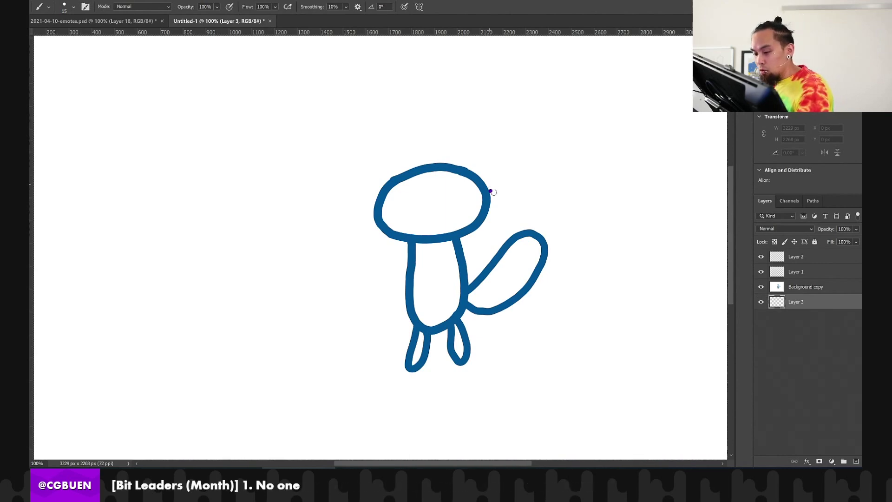
{"action": "key", "text": "alt+bracketright"}
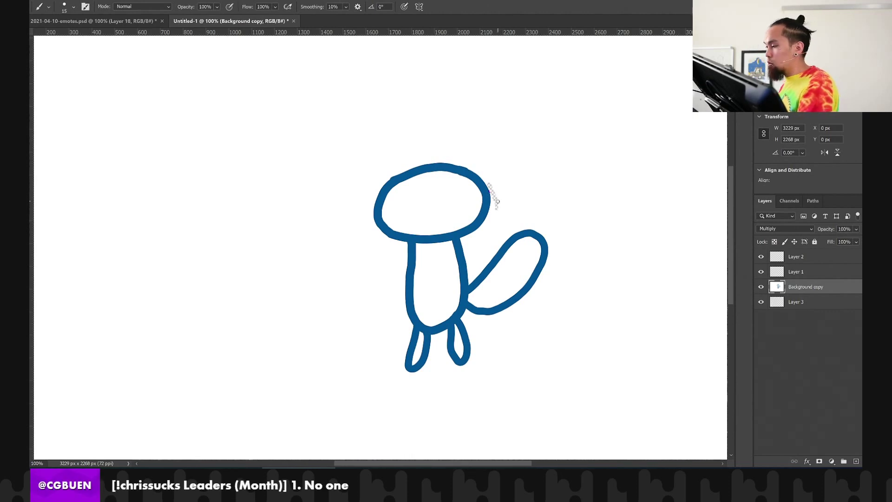
Try the Screen blend mode on the Background copy layer and return it to Multiply
{"action": "left_click", "coordinate": [786, 228]}
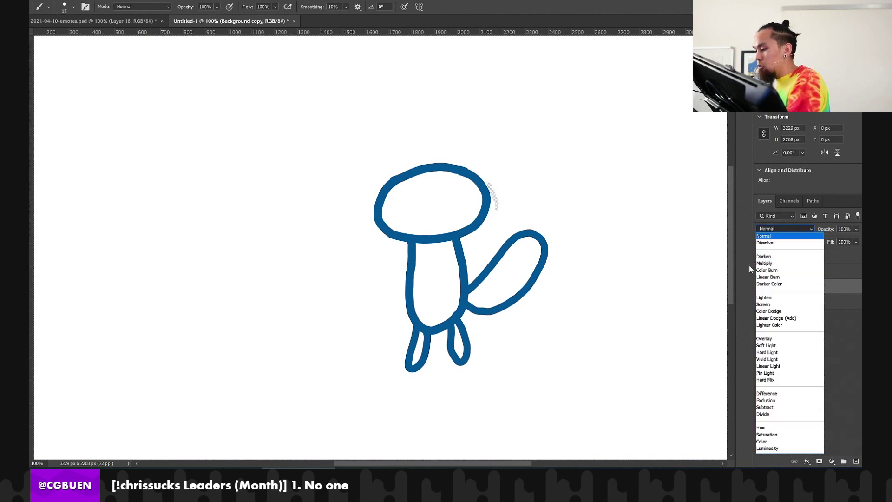
{"action": "left_click", "coordinate": [765, 304]}
{"action": "left_click", "coordinate": [766, 229]}
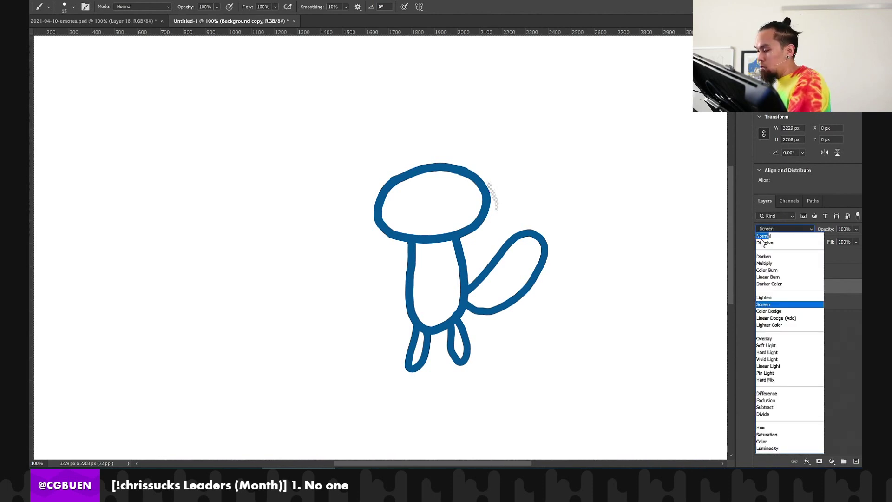
{"action": "left_click", "coordinate": [760, 264]}
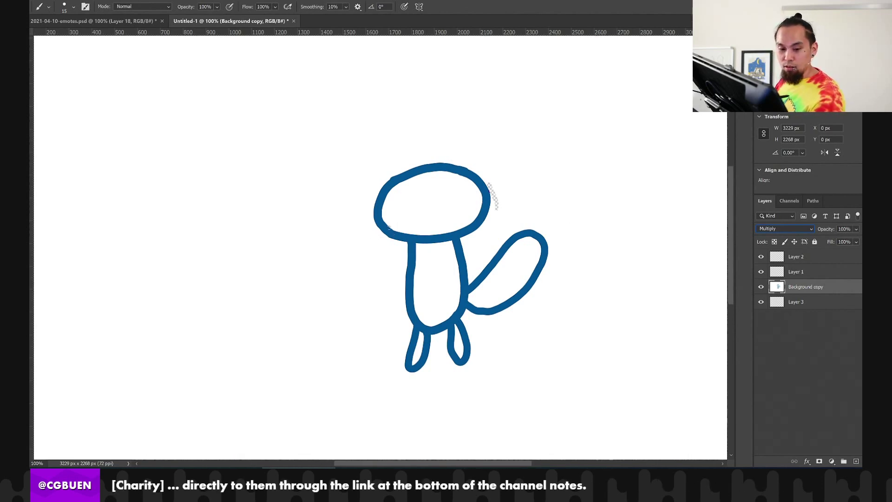
{"action": "right_click", "coordinate": [354, 250]}
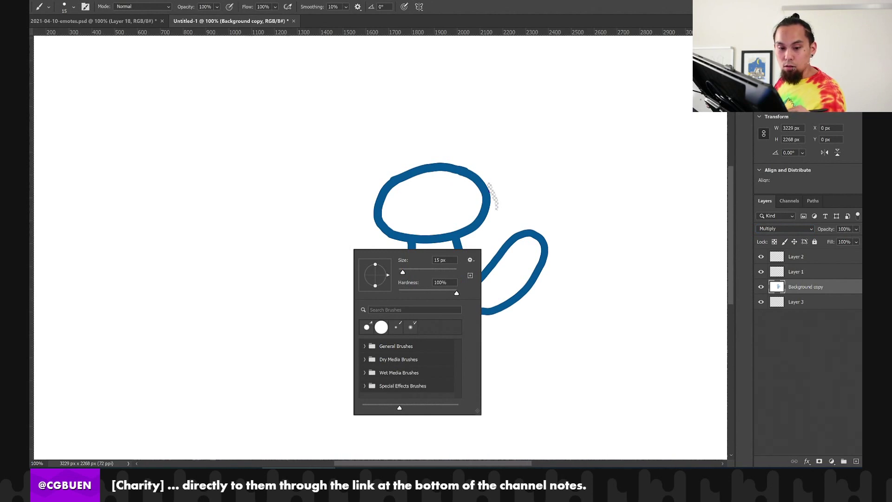
{"action": "key", "text": "Escape"}
Fade the sketch by lowering the Background copy layer's opacity, and make Layer 1 active
{"action": "key", "text": "i"}
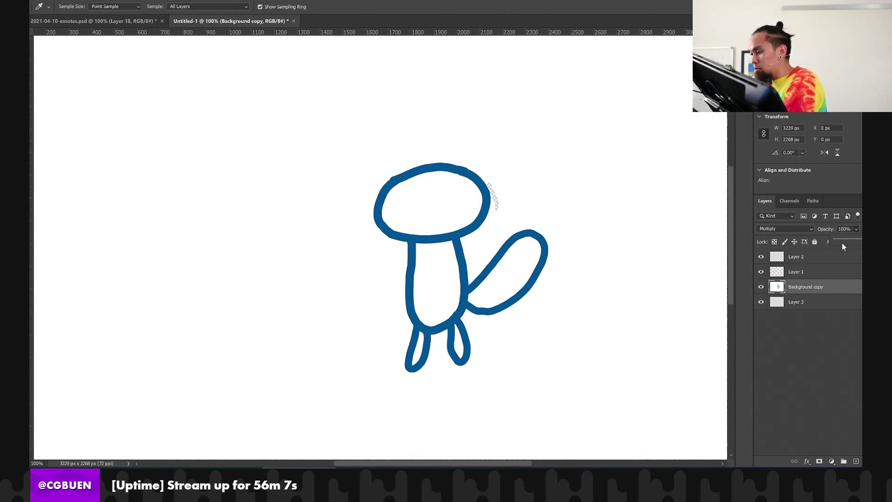
{"action": "left_click_drag", "start_coordinate": [848, 240], "coordinate": [709, 311]}
{"action": "key", "text": "alt+]"}
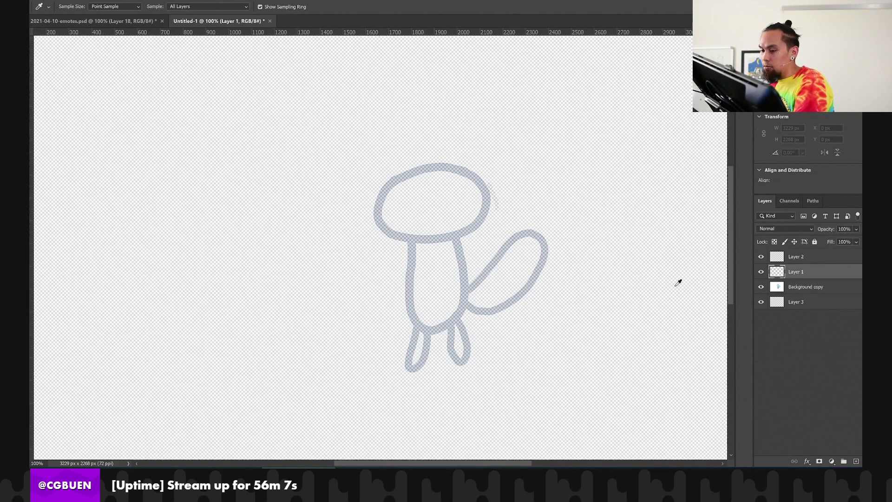
Trace the head oval over the faded sketch on Layer 1 with a 30 px blue brush, smoothing its right edge
{"action": "key", "text": "b"}
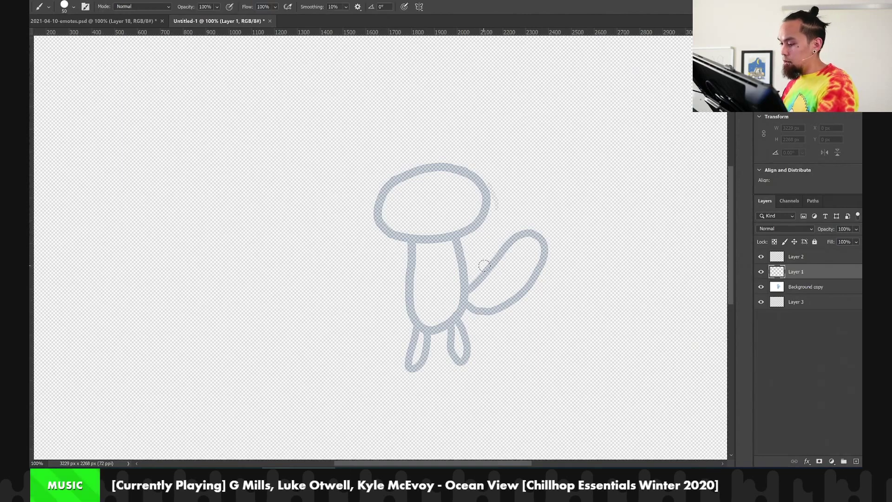
{"action": "key", "text": "bracketleft"}
{"action": "key", "text": "bracketleft"}
{"action": "key", "text": "bracketleft"}
{"action": "key", "text": "bracketright"}
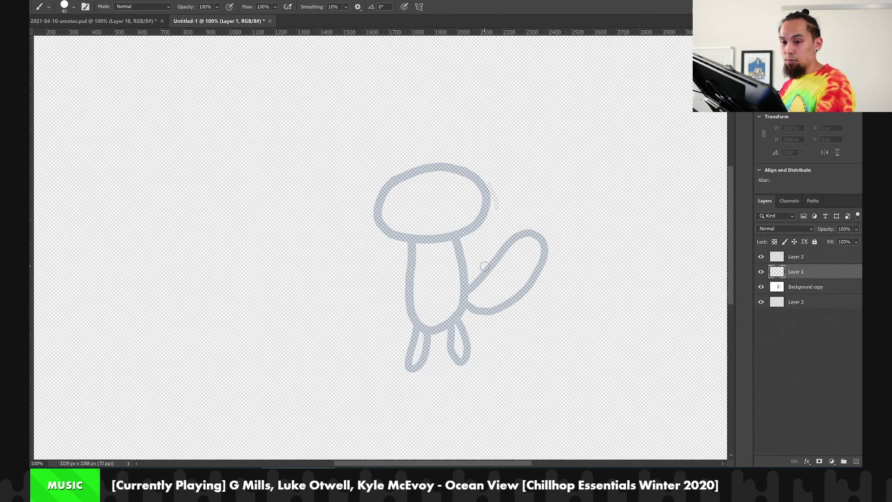
{"action": "key", "text": "bracketleft"}
{"action": "key", "text": "bracketleft"}
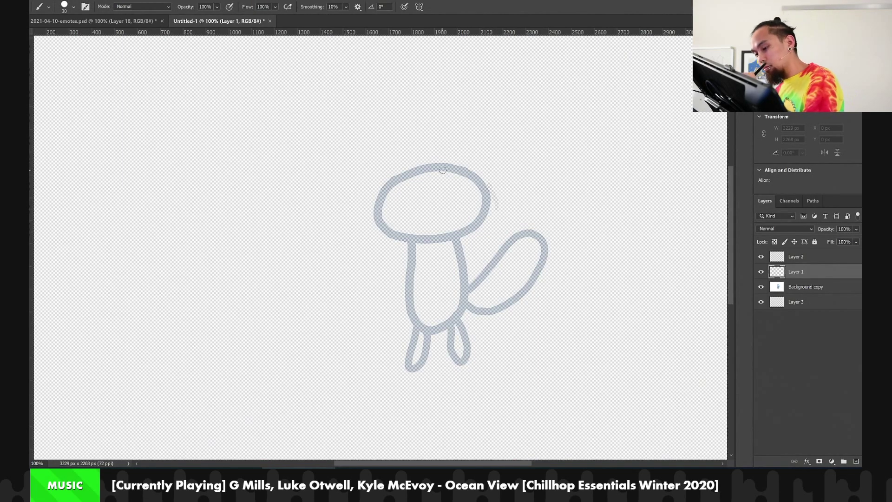
{"action": "mouse_move", "coordinate": [451, 166]}
{"action": "left_mouse_down"}
{"action": "mouse_move", "coordinate": [388, 191]}
{"action": "mouse_move", "coordinate": [376, 218]}
{"action": "mouse_move", "coordinate": [382, 229]}
{"action": "mouse_move", "coordinate": [427, 240]}
{"action": "mouse_move", "coordinate": [476, 223]}
{"action": "mouse_move", "coordinate": [484, 186]}
{"action": "mouse_move", "coordinate": [445, 164]}
{"action": "left_mouse_up"}
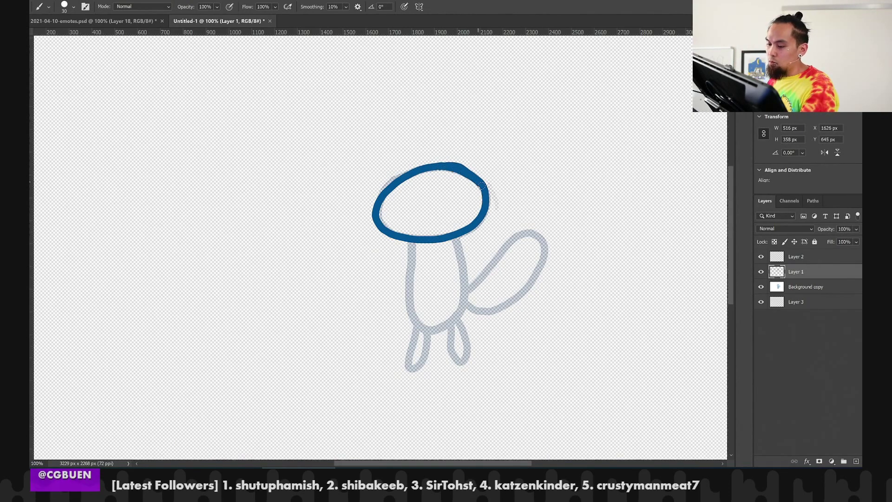
{"action": "left_click_drag", "start_coordinate": [487, 190], "coordinate": [481, 226]}
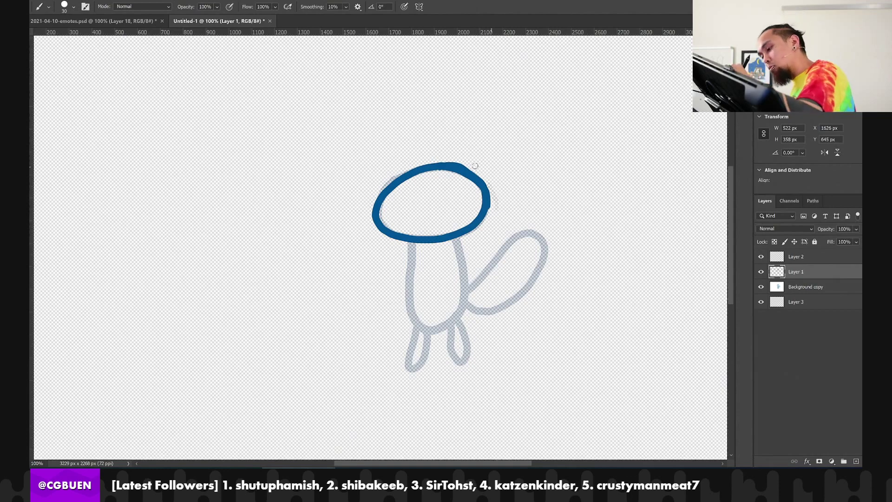
{"action": "key", "text": "ctrl+z"}
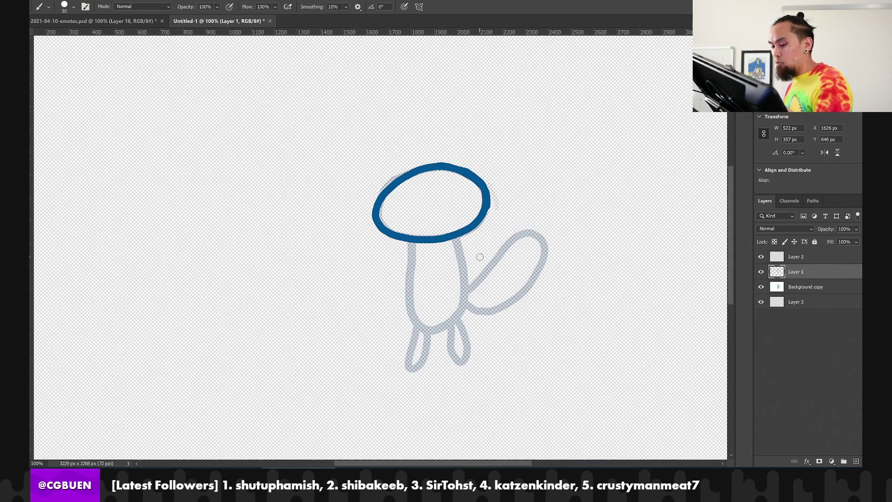
Trace the body, both legs and the tail over the faded sketch on Layer 1 with the 30 px blue brush
{"action": "mouse_move", "coordinate": [421, 240]}
{"action": "left_mouse_down"}
{"action": "mouse_move", "coordinate": [410, 316]}
{"action": "mouse_move", "coordinate": [421, 322]}
{"action": "left_mouse_up"}
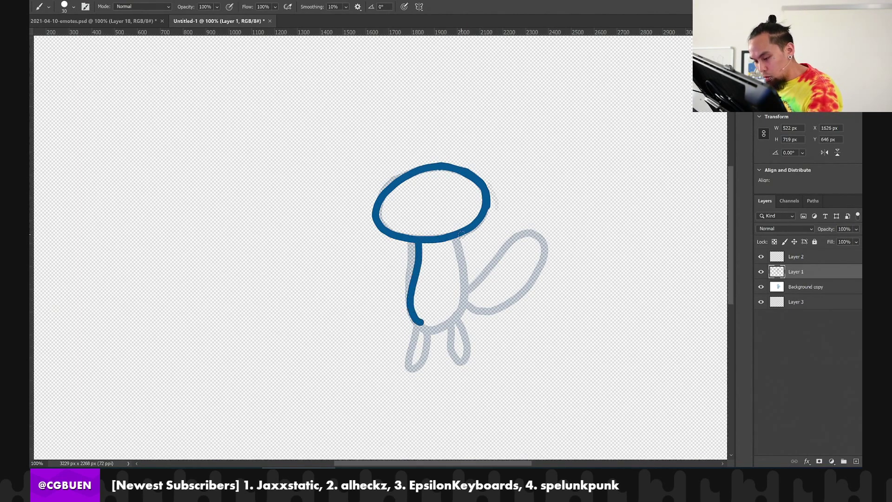
{"action": "mouse_move", "coordinate": [459, 237]}
{"action": "left_mouse_down"}
{"action": "mouse_move", "coordinate": [470, 300]}
{"action": "mouse_move", "coordinate": [453, 321]}
{"action": "mouse_move", "coordinate": [418, 323]}
{"action": "mouse_move", "coordinate": [404, 360]}
{"action": "mouse_move", "coordinate": [416, 362]}
{"action": "mouse_move", "coordinate": [433, 329]}
{"action": "mouse_move", "coordinate": [466, 331]}
{"action": "mouse_move", "coordinate": [471, 361]}
{"action": "mouse_move", "coordinate": [450, 360]}
{"action": "mouse_move", "coordinate": [448, 328]}
{"action": "left_mouse_up"}
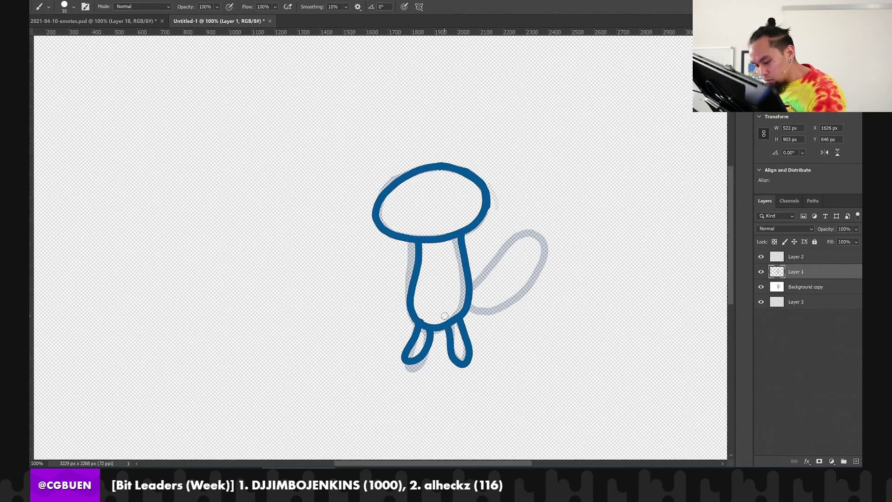
{"action": "mouse_move", "coordinate": [473, 283]}
{"action": "left_mouse_down"}
{"action": "mouse_move", "coordinate": [520, 232]}
{"action": "mouse_move", "coordinate": [543, 241]}
{"action": "mouse_move", "coordinate": [530, 282]}
{"action": "mouse_move", "coordinate": [479, 313]}
{"action": "left_mouse_up"}
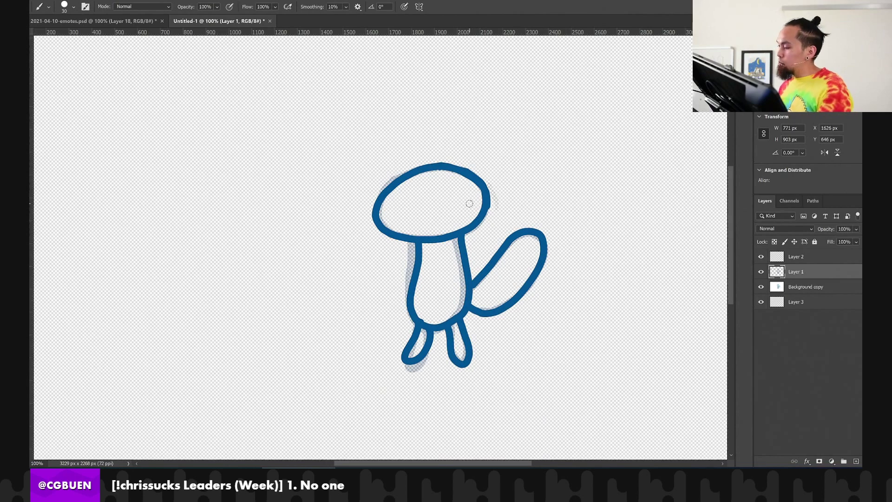
Delete the Background copy sketch layer and put a white (ffffff) Solid Color fill in place of Layer 3 beneath the line art
{"action": "mouse_move", "coordinate": [777, 287]}
{"action": "left_mouse_down"}
{"action": "mouse_move", "coordinate": [776, 455]}
{"action": "mouse_move", "coordinate": [860, 460]}
{"action": "left_mouse_up"}
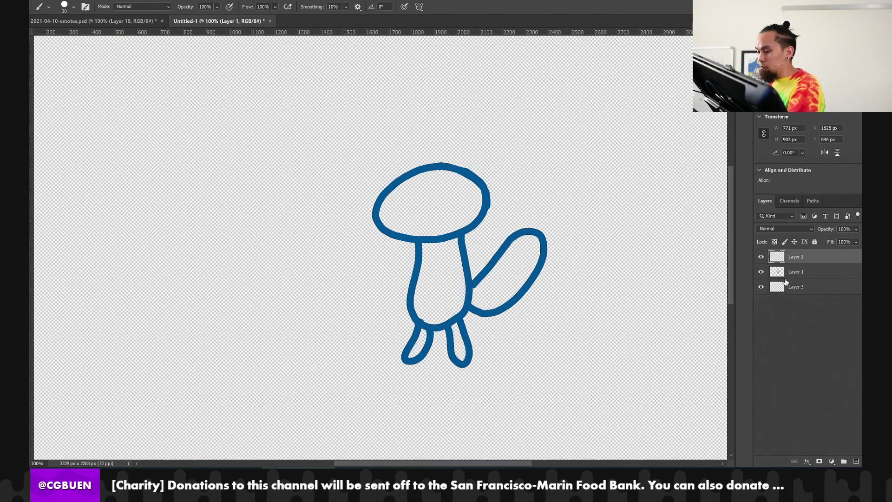
{"action": "left_click", "coordinate": [790, 288]}
{"action": "left_click", "coordinate": [831, 461]}
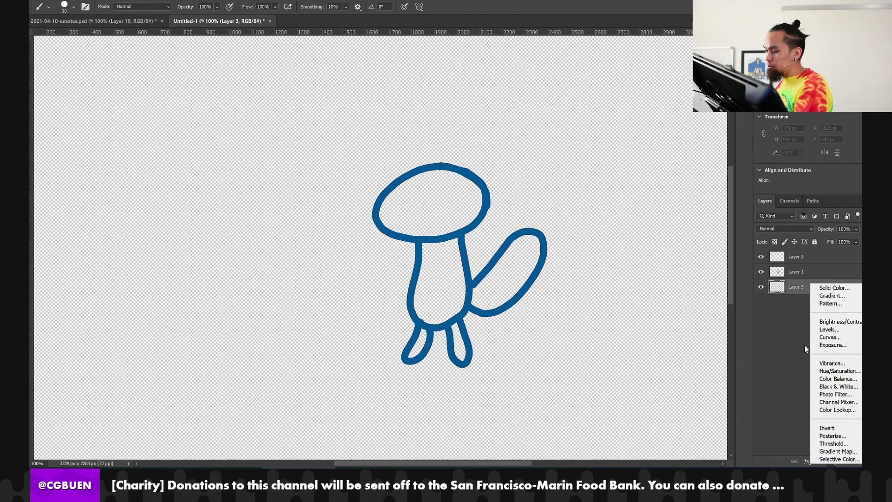
{"action": "left_click", "coordinate": [833, 287]}
{"action": "left_click_drag", "start_coordinate": [589, 227], "coordinate": [540, 208]}
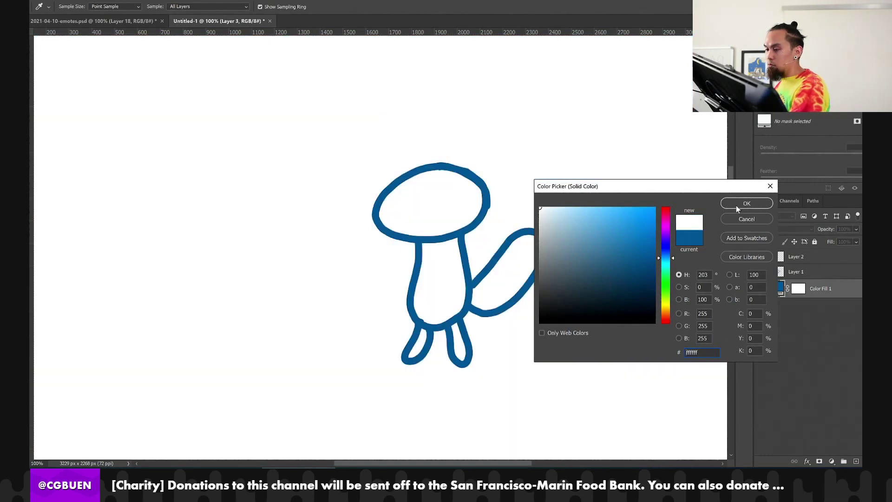
{"action": "left_click", "coordinate": [737, 204]}
Make Layer 2 active and set the foreground color to dark violet, 4303a3
{"action": "left_click", "coordinate": [795, 257]}
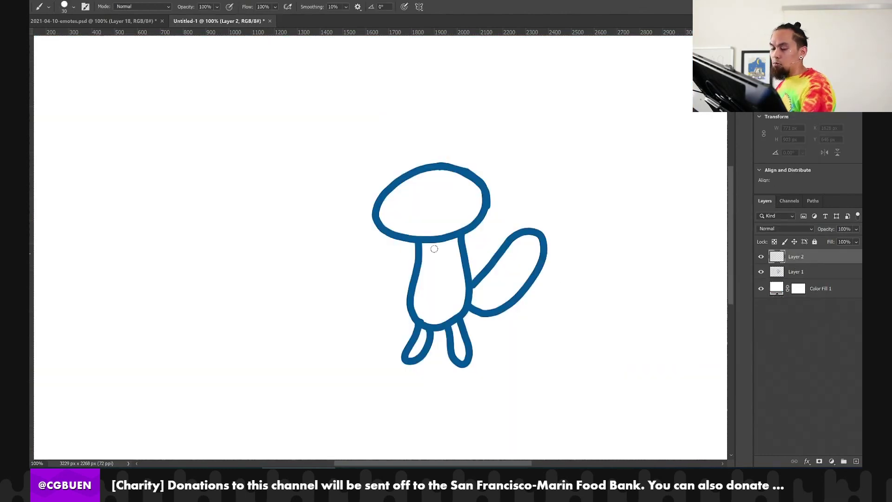
{"action": "left_click", "coordinate": [30, 295]}
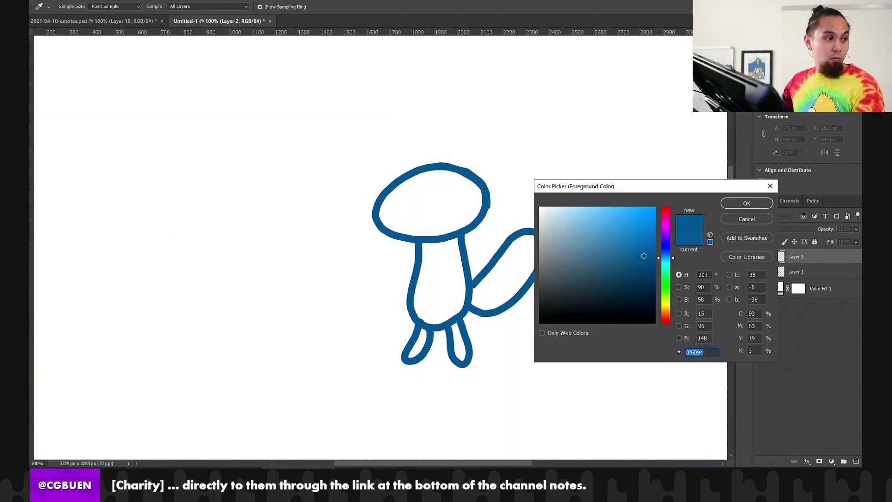
{"action": "left_click", "coordinate": [665, 240]}
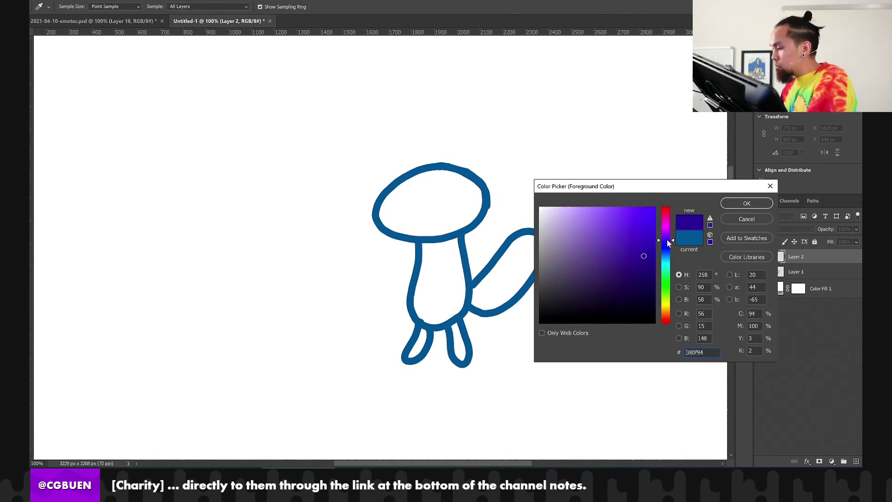
{"action": "mouse_move", "coordinate": [643, 249]}
{"action": "left_mouse_down"}
{"action": "mouse_move", "coordinate": [666, 239]}
{"action": "mouse_move", "coordinate": [651, 242]}
{"action": "left_mouse_up"}
{"action": "left_click", "coordinate": [644, 249]}
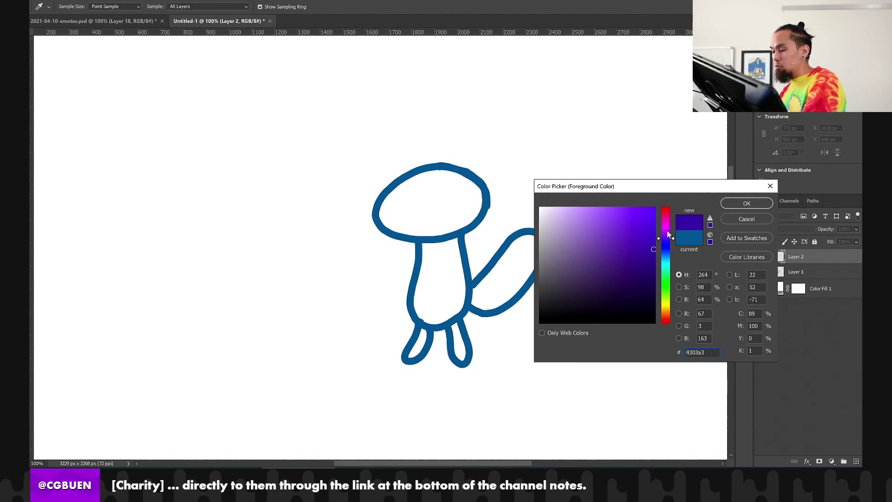
{"action": "left_click", "coordinate": [730, 202]}
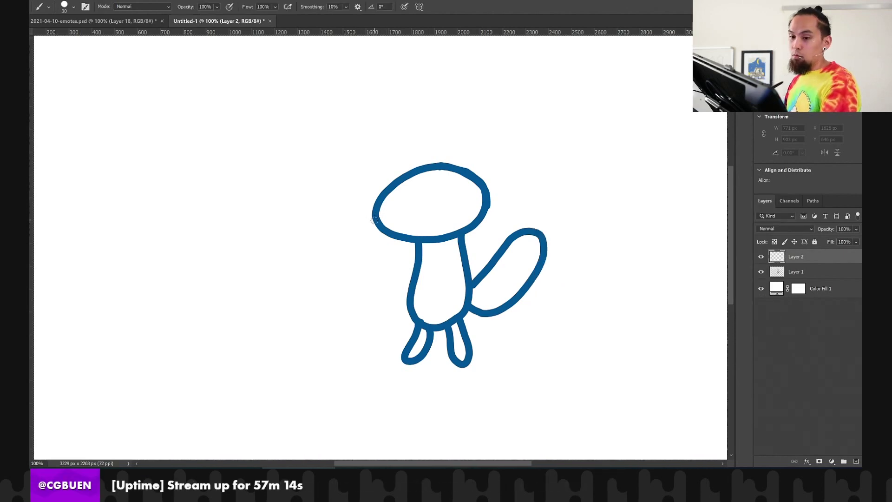
Draw a thin horizontal stalk about 215 px long from the head's right side with the brush at 15 px, redoing the first stroke
{"action": "key", "text": "bracketleft"}
{"action": "key", "text": "bracketleft"}
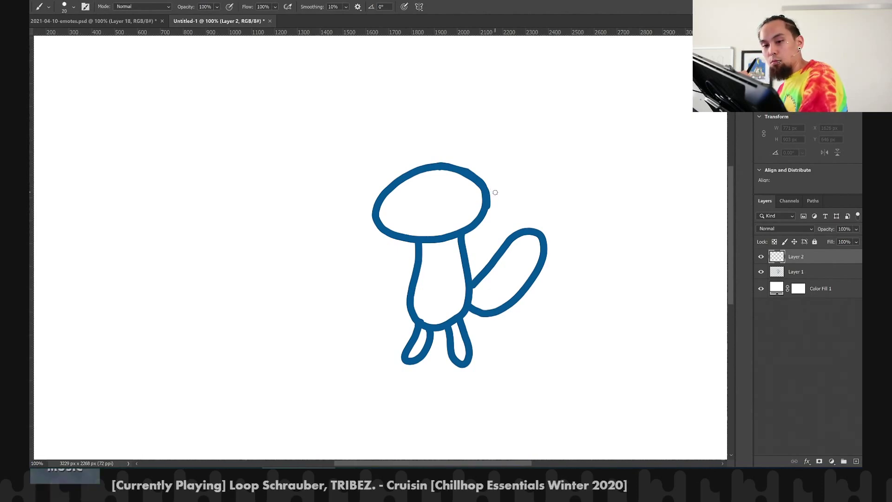
{"action": "key", "text": "bracketleft"}
{"action": "key", "text": "bracketleft"}
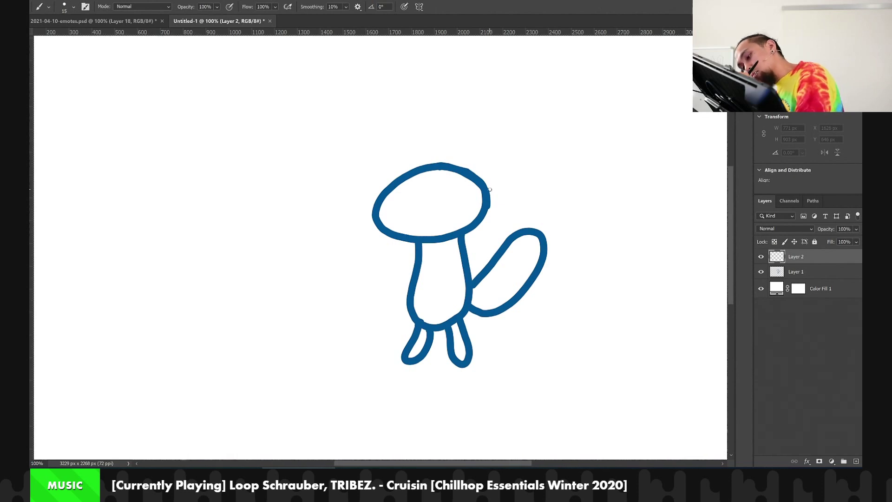
{"action": "left_click_drag", "start_coordinate": [489, 189], "coordinate": [514, 182]}
{"action": "key", "text": "ctrl+z"}
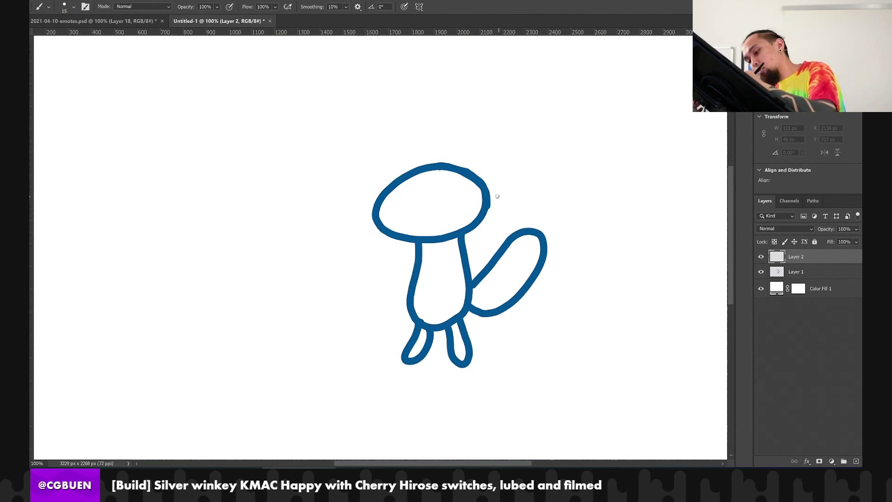
{"action": "mouse_move", "coordinate": [491, 193]}
{"action": "left_mouse_down"}
{"action": "mouse_move", "coordinate": [535, 195]}
{"action": "mouse_move", "coordinate": [493, 202]}
{"action": "left_mouse_up"}
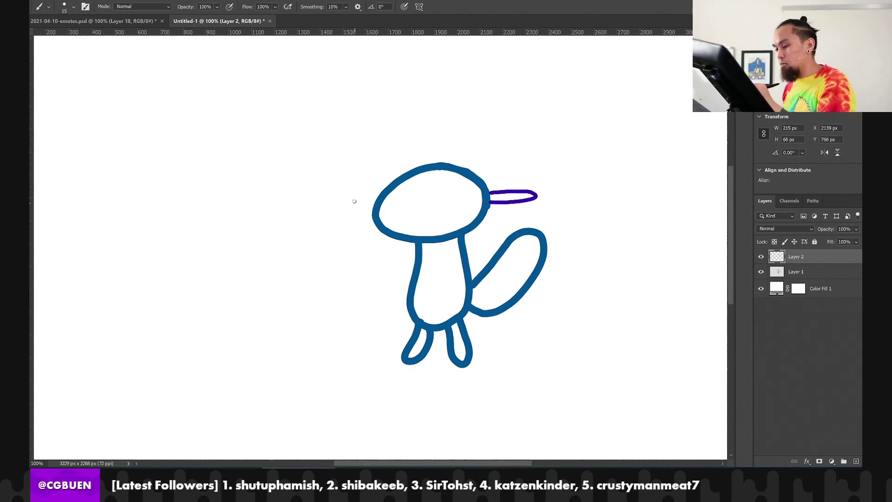
{"action": "mouse_move", "coordinate": [371, 212]}
{"action": "left_mouse_down"}
{"action": "mouse_move", "coordinate": [334, 221]}
{"action": "mouse_move", "coordinate": [370, 220]}
{"action": "left_mouse_up"}
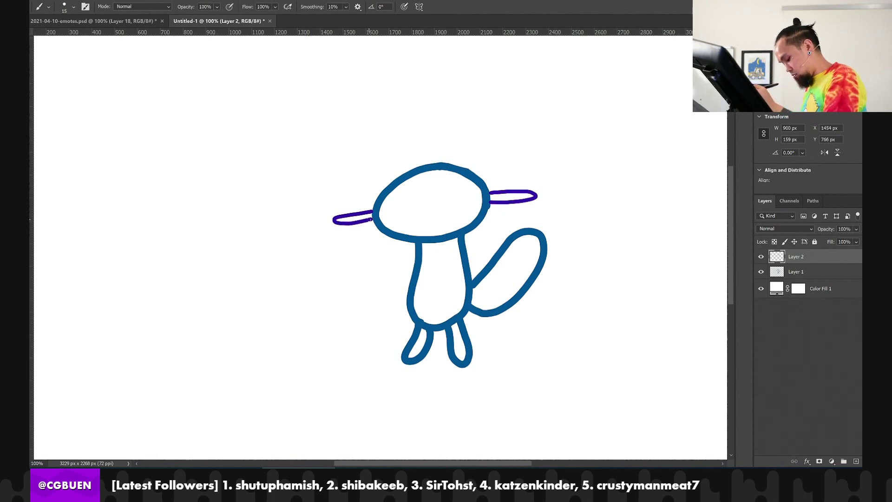
{"action": "key", "text": "ctrl+z"}
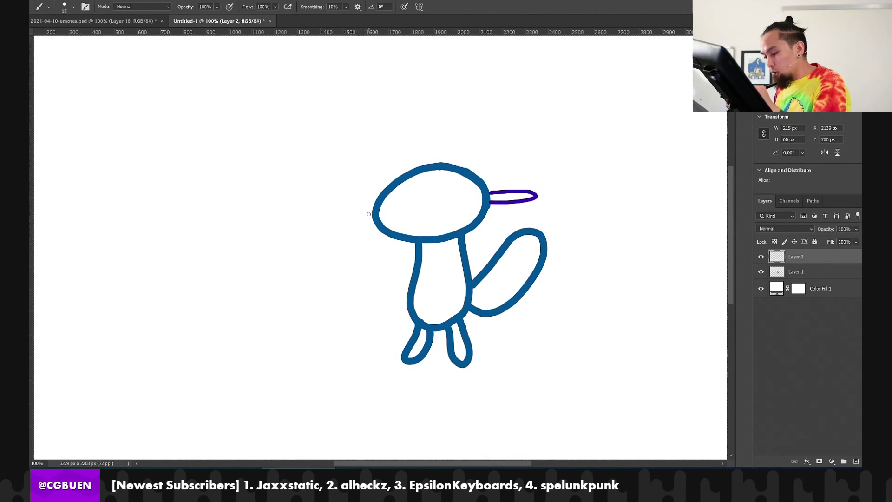
{"action": "mouse_move", "coordinate": [370, 214]}
{"action": "left_mouse_down"}
{"action": "mouse_move", "coordinate": [351, 222]}
{"action": "mouse_move", "coordinate": [370, 221]}
{"action": "left_mouse_up"}
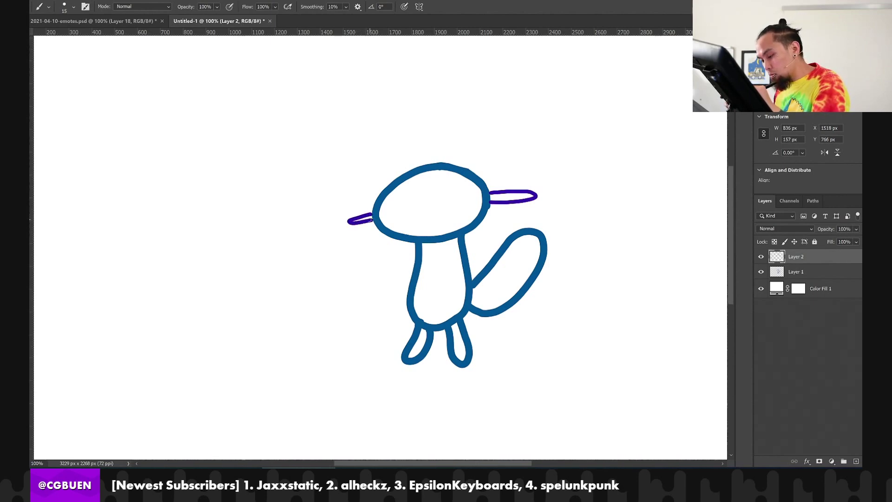
{"action": "key", "text": "ctrl+z"}
{"action": "key", "text": "ctrl+z"}
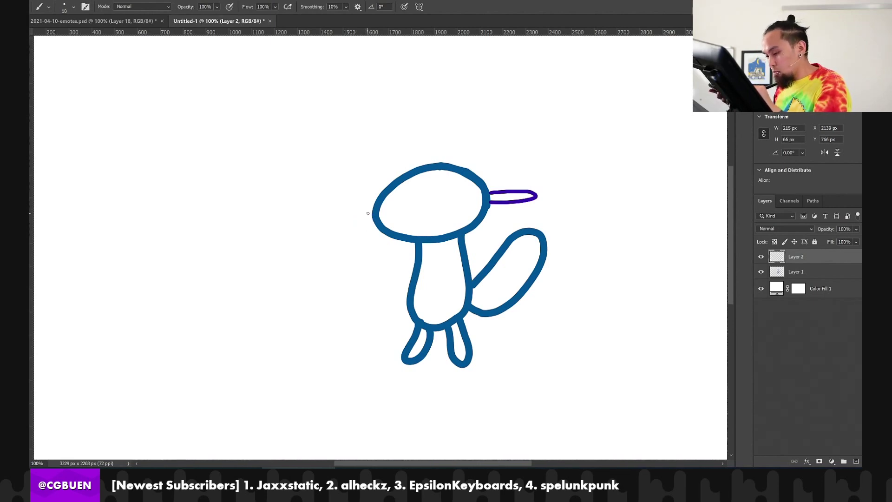
Draw a slimmer, shorter stalk out of the head's left side with a 10 px brush, slanting slightly downward
{"action": "key", "text": "ctrl+z"}
{"action": "left_click_drag", "start_coordinate": [372, 214], "coordinate": [354, 216]}
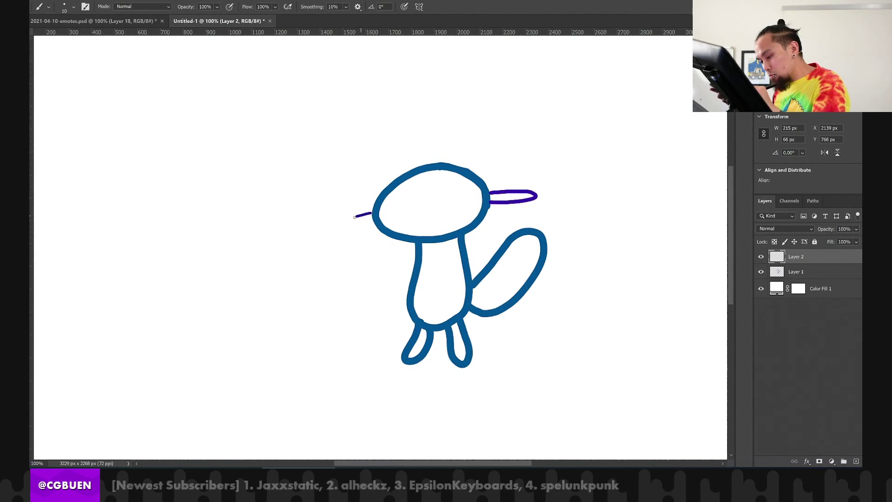
{"action": "key", "text": "ctrl+z"}
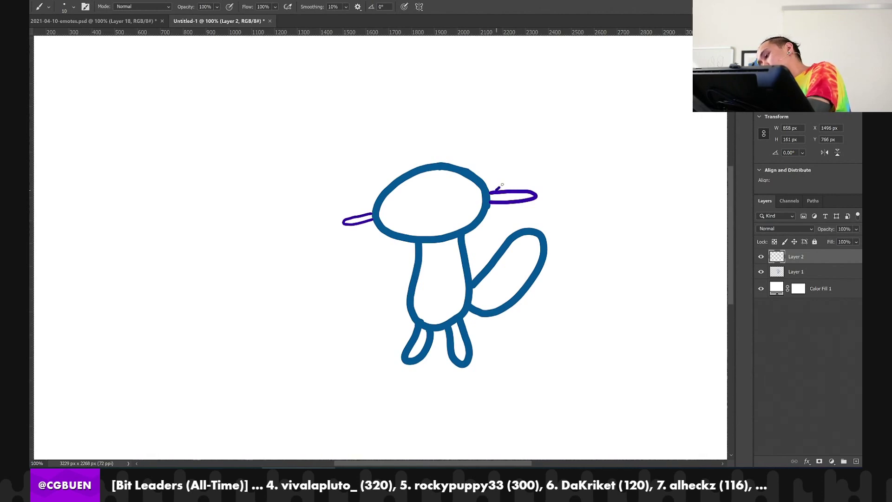
Draw two small pointed fronds on the upper edge and two on the lower edge of the right stalk
{"action": "key", "text": "ctrl+z"}
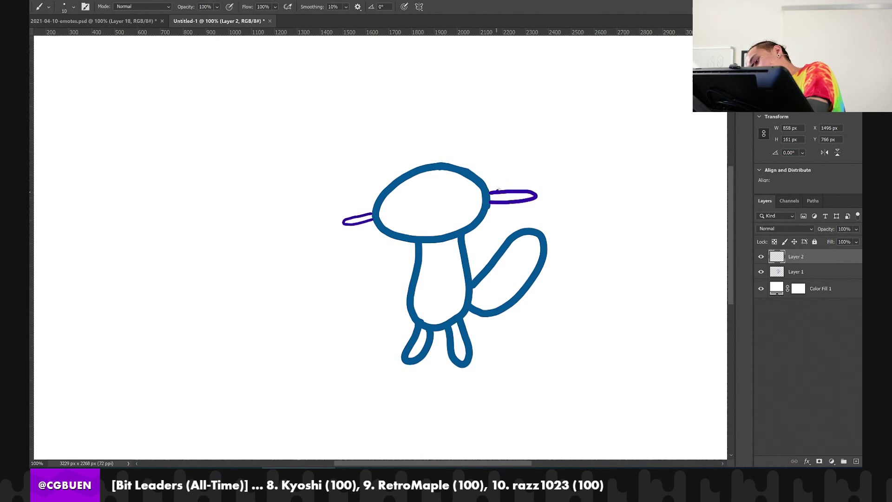
{"action": "mouse_move", "coordinate": [501, 193]}
{"action": "left_mouse_down"}
{"action": "mouse_move", "coordinate": [523, 182]}
{"action": "mouse_move", "coordinate": [509, 198]}
{"action": "left_mouse_up"}
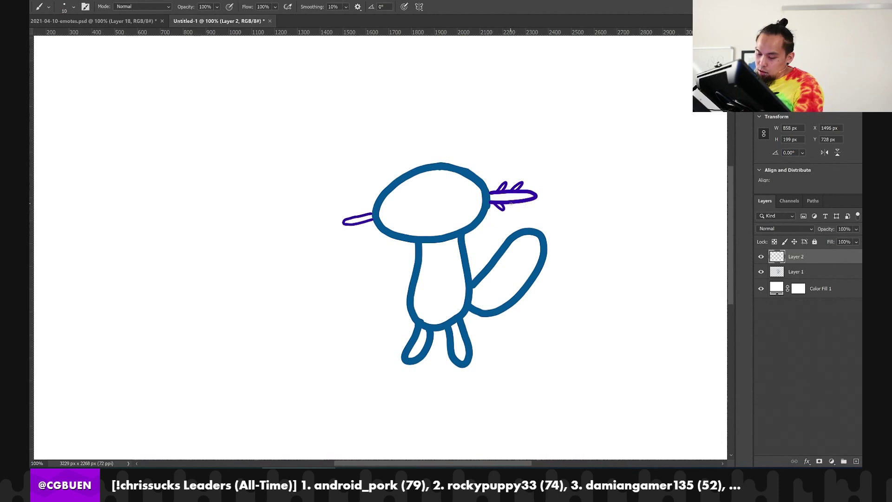
{"action": "key", "text": "ctrl+z"}
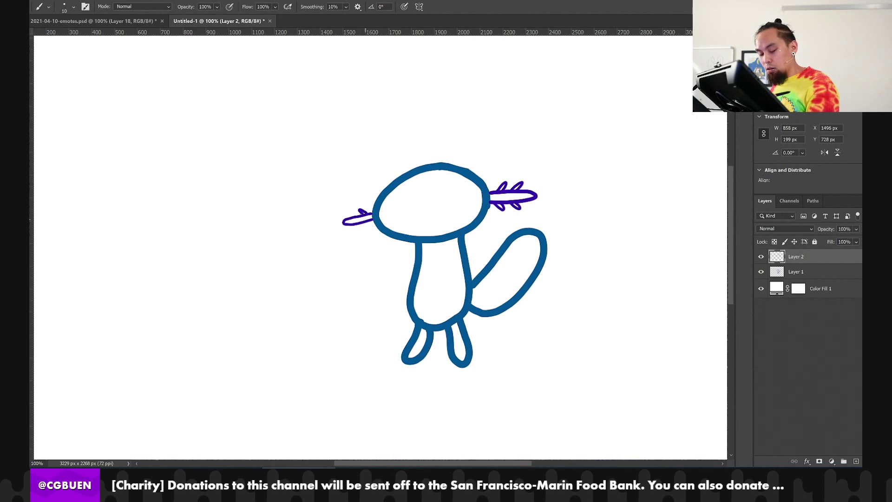
Draw two small fronds above and two below the left stalk, redoing strokes that miss
{"action": "key", "text": "ctrl+z"}
{"action": "left_click_drag", "start_coordinate": [370, 214], "coordinate": [358, 210]}
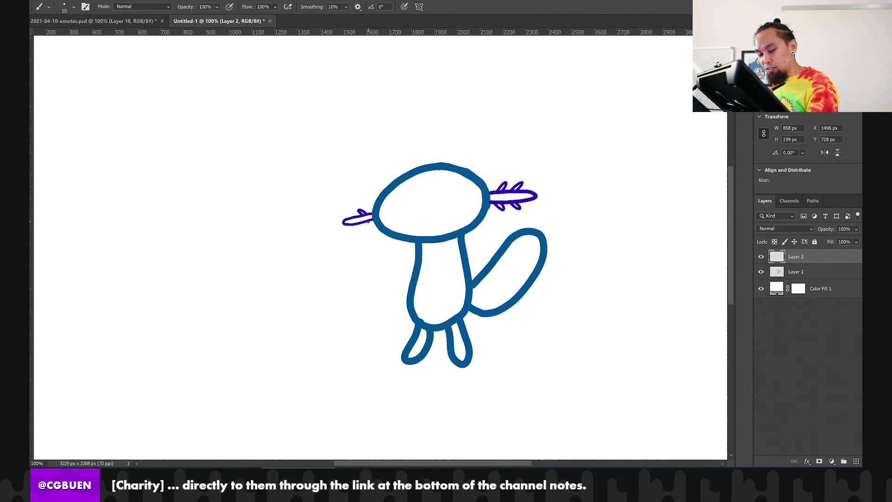
{"action": "key", "text": "ctrl+z"}
{"action": "key", "text": "ctrl+z"}
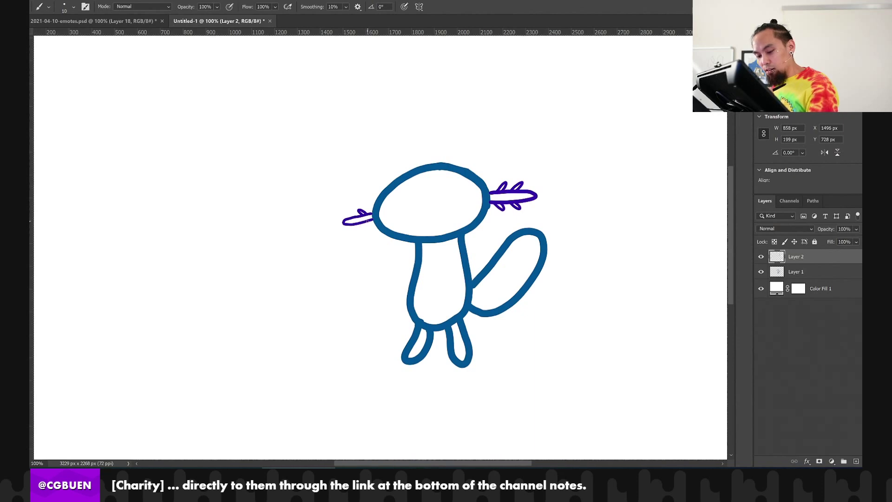
{"action": "left_click_drag", "start_coordinate": [368, 222], "coordinate": [364, 228]}
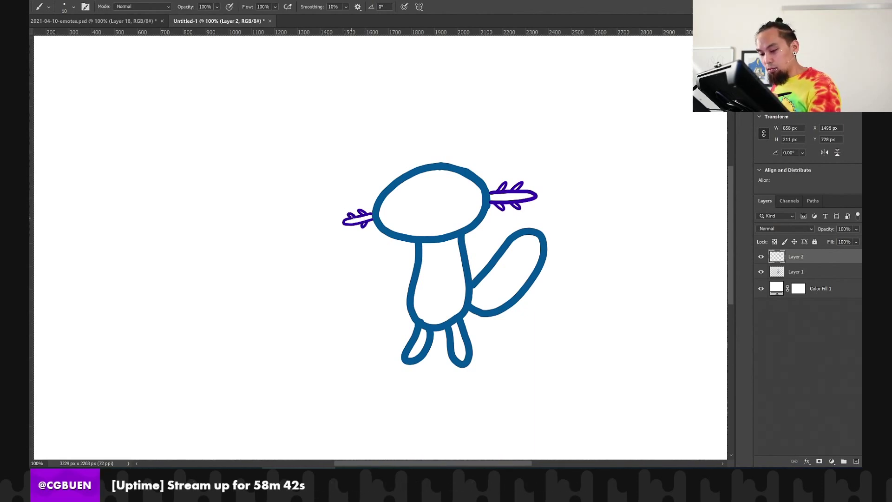
{"action": "key", "text": "ctrl+z"}
{"action": "left_click_drag", "start_coordinate": [349, 216], "coordinate": [356, 222]}
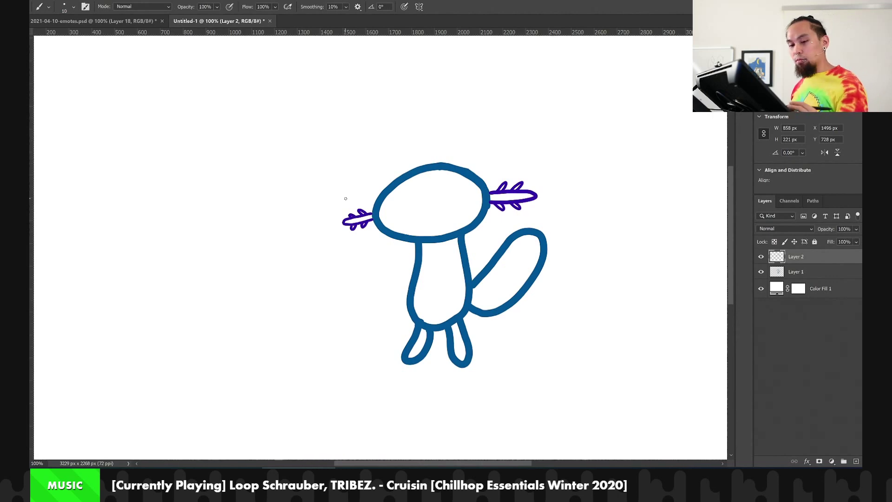
Erase the stalk line across the bases of the left stalk's fronds and touch up the lower outer frond
{"action": "key", "text": "z"}
{"action": "left_click_drag", "start_coordinate": [325, 201], "coordinate": [422, 267]}
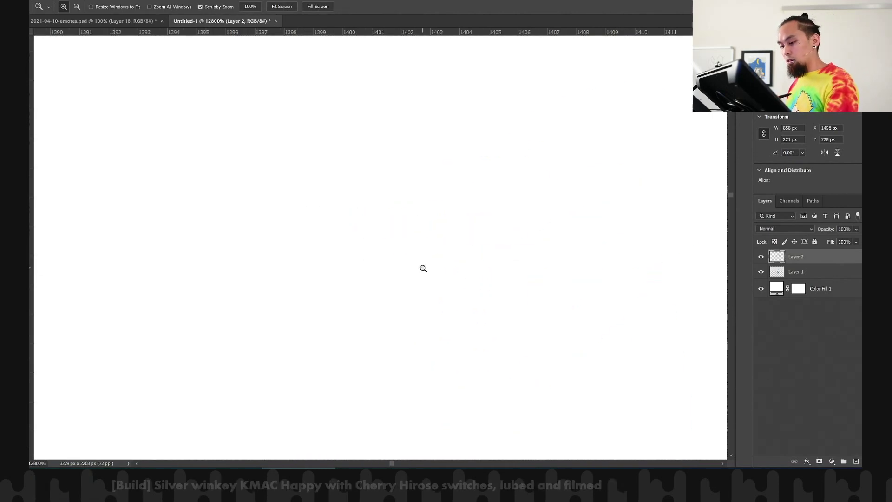
{"action": "key", "text": "ctrl+1"}
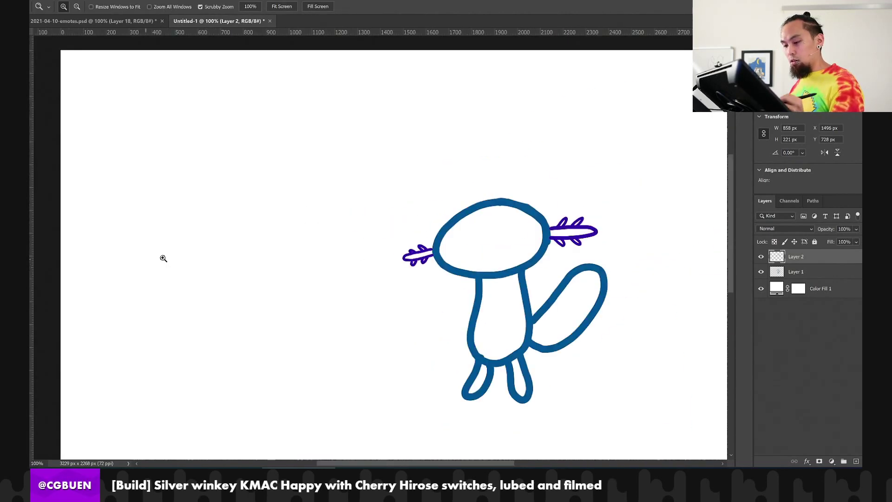
{"action": "left_click_drag", "start_coordinate": [438, 245], "coordinate": [463, 275]}
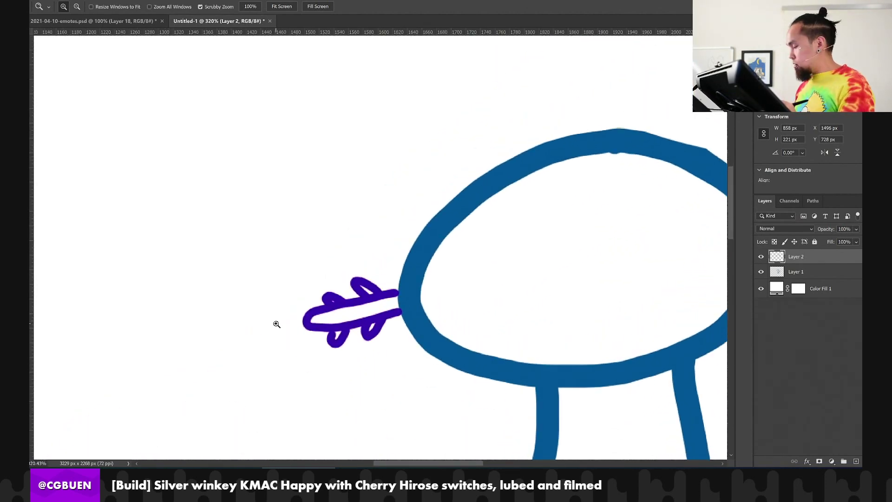
{"action": "key", "text": "b"}
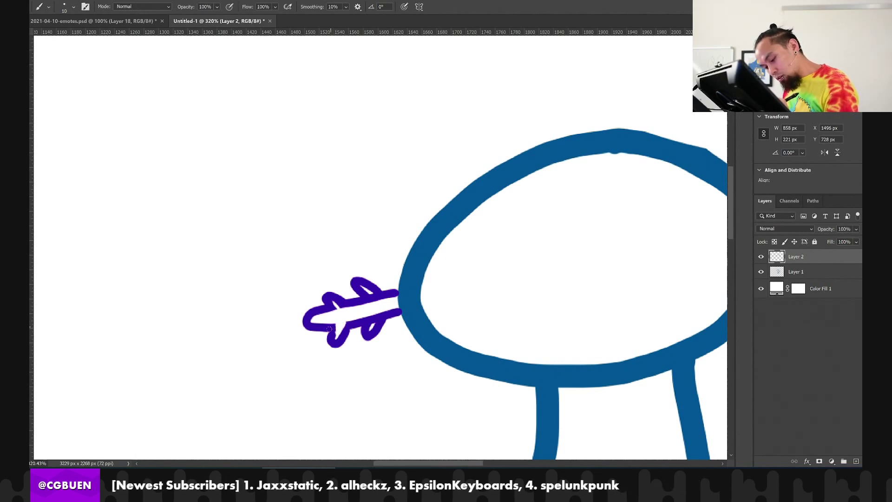
{"action": "mouse_move", "coordinate": [376, 312]}
{"action": "left_mouse_down"}
{"action": "mouse_move", "coordinate": [373, 324]}
{"action": "mouse_move", "coordinate": [379, 313]}
{"action": "left_mouse_up"}
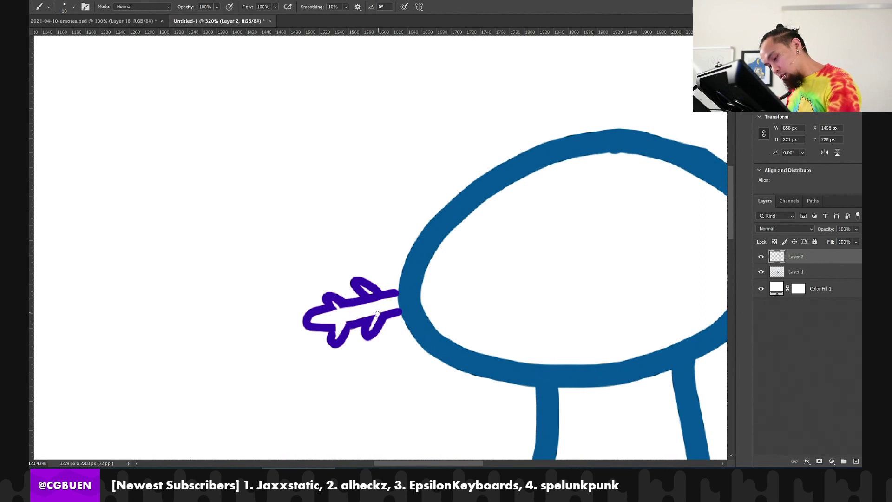
{"action": "left_click_drag", "start_coordinate": [369, 291], "coordinate": [377, 298]}
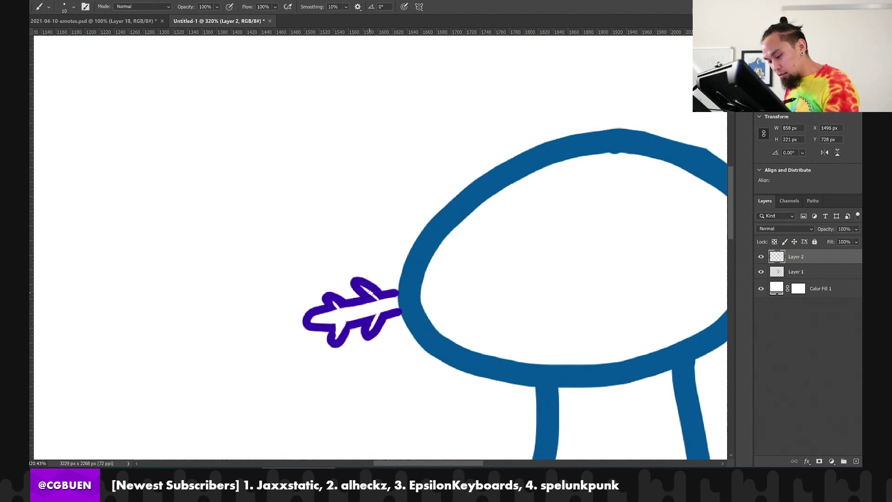
{"action": "key", "text": "ctrl+z"}
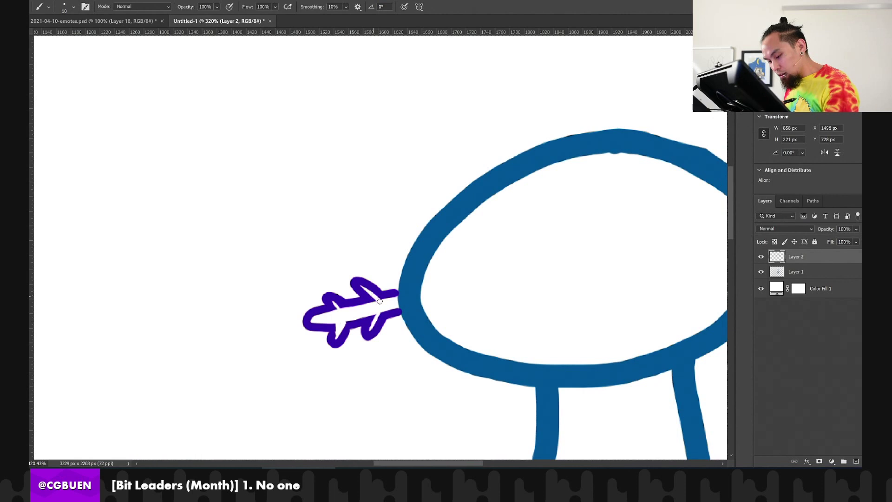
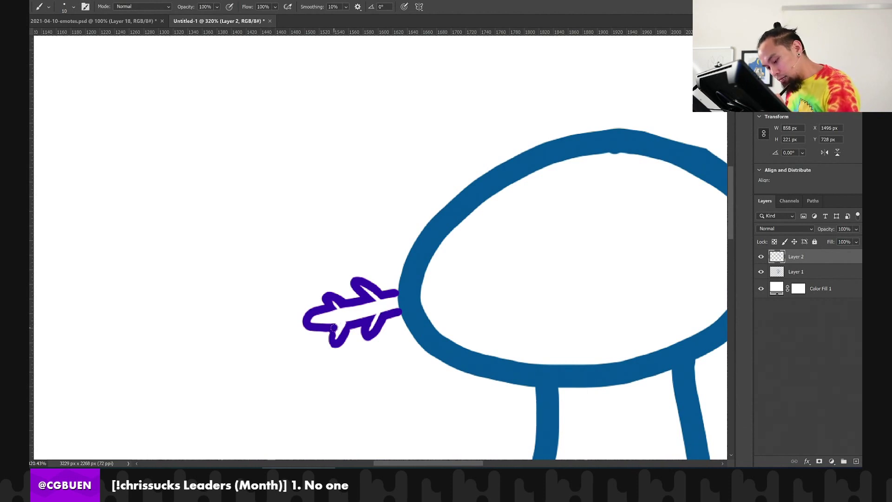
{"action": "left_click", "coordinate": [333, 328]}
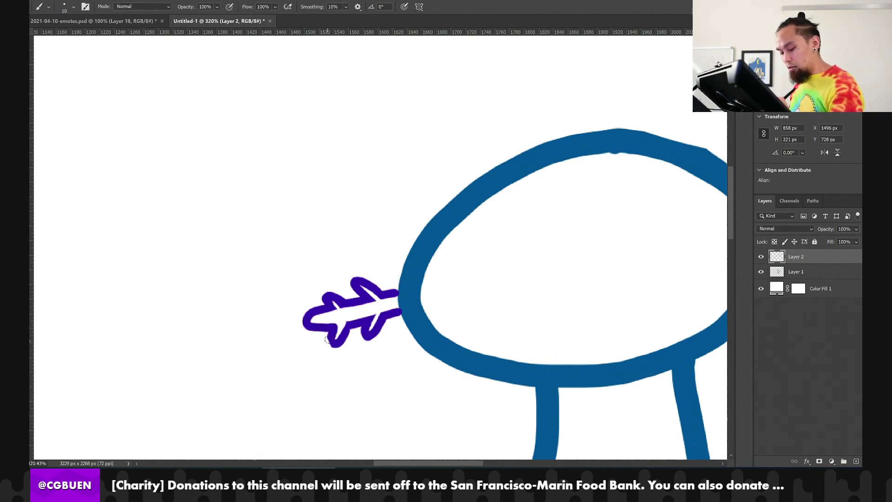
{"action": "left_click_drag", "start_coordinate": [332, 343], "coordinate": [330, 330]}
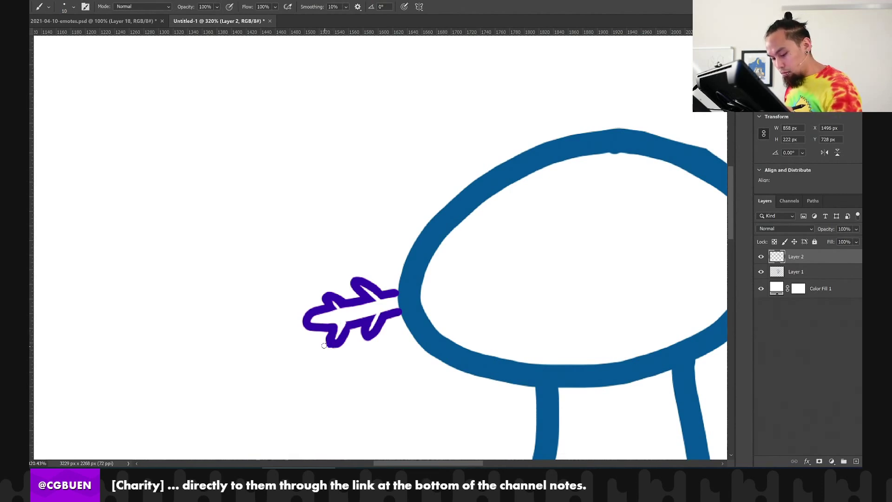
{"action": "key", "text": "ctrl+z"}
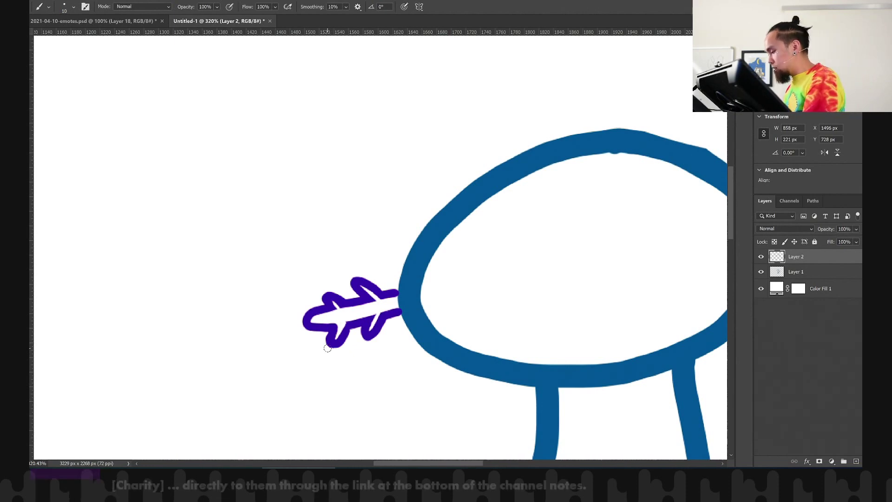
Move Layer 2 below Layer 1 and erase the stalk line across the bases of the right stalk's four fronds
{"action": "left_click_drag", "start_coordinate": [795, 257], "coordinate": [798, 279]}
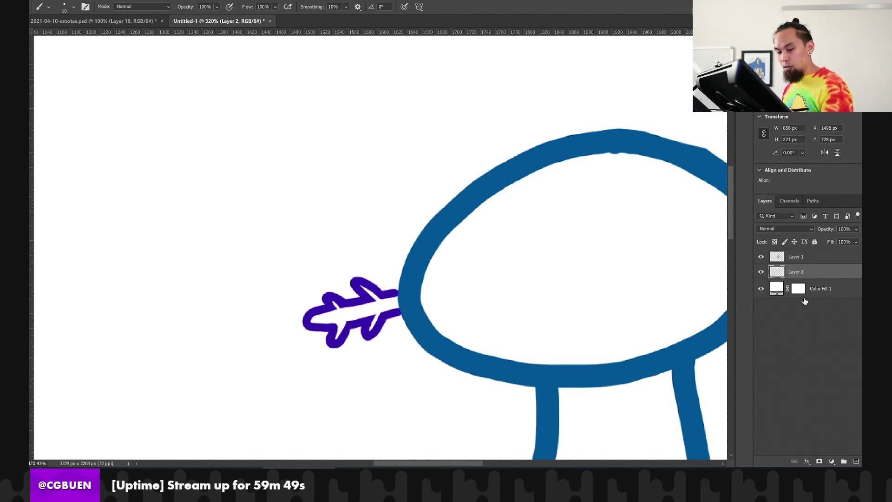
{"action": "mouse_move", "coordinate": [484, 311]}
{"action": "left_mouse_down"}
{"action": "mouse_move", "coordinate": [406, 298]}
{"action": "mouse_move", "coordinate": [156, 309]}
{"action": "left_mouse_up"}
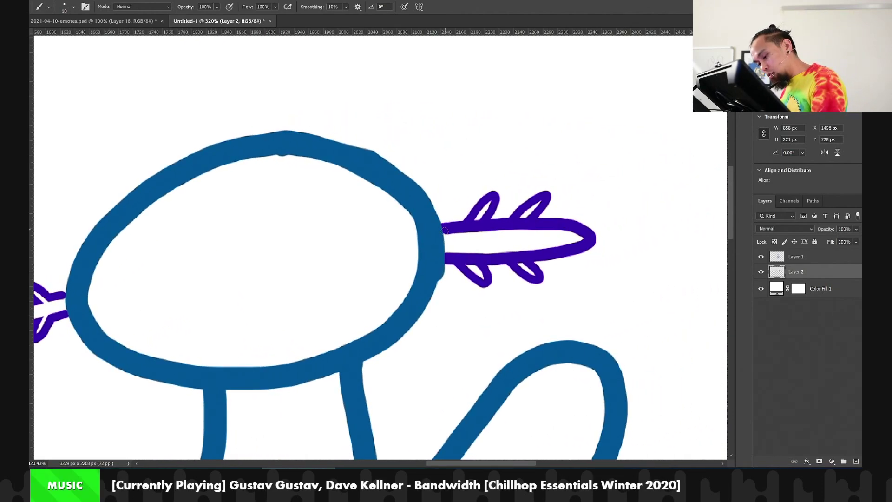
{"action": "left_click_drag", "start_coordinate": [474, 223], "coordinate": [469, 236]}
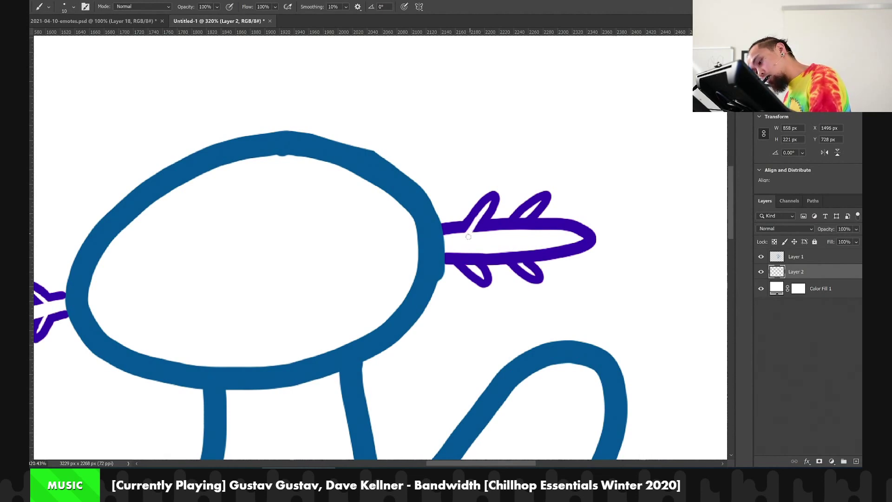
{"action": "mouse_move", "coordinate": [521, 219]}
{"action": "left_mouse_down"}
{"action": "mouse_move", "coordinate": [513, 228]}
{"action": "mouse_move", "coordinate": [526, 214]}
{"action": "mouse_move", "coordinate": [520, 220]}
{"action": "left_mouse_up"}
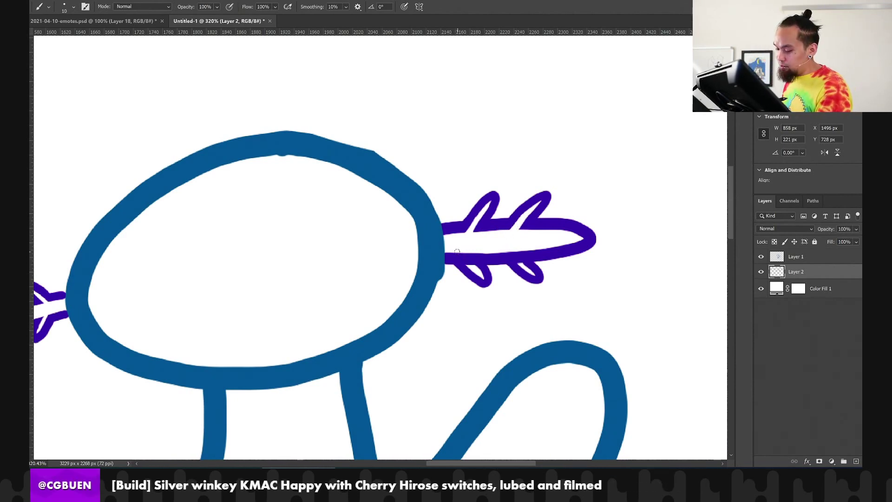
{"action": "left_click_drag", "start_coordinate": [457, 254], "coordinate": [475, 267]}
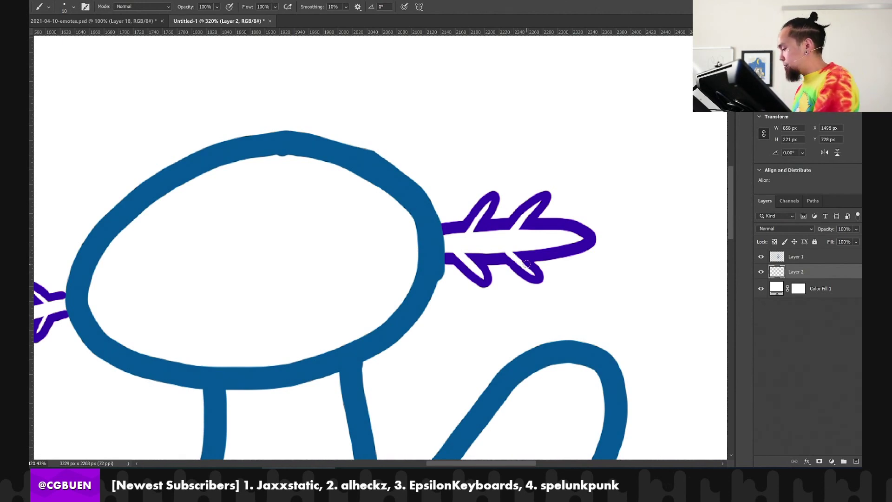
On Layer 1, smooth the bumps along the top and right side of the blue head outline
{"action": "left_click", "coordinate": [791, 262]}
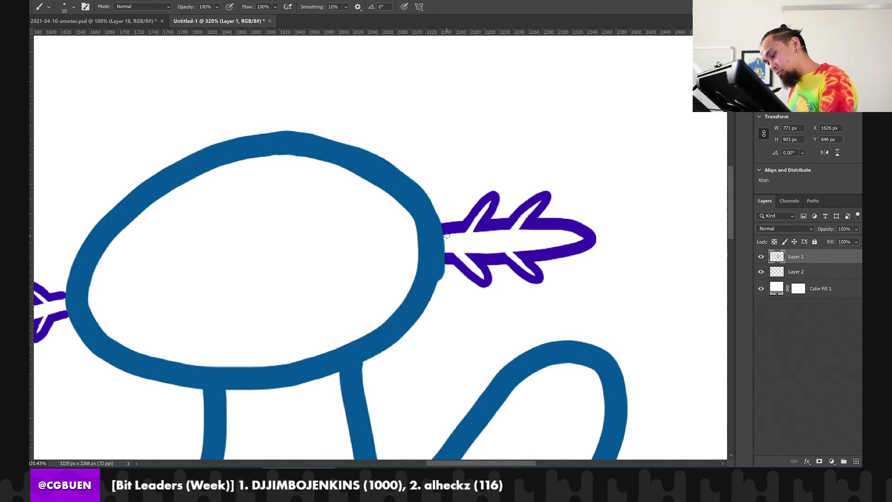
{"action": "left_click_drag", "start_coordinate": [437, 299], "coordinate": [447, 242]}
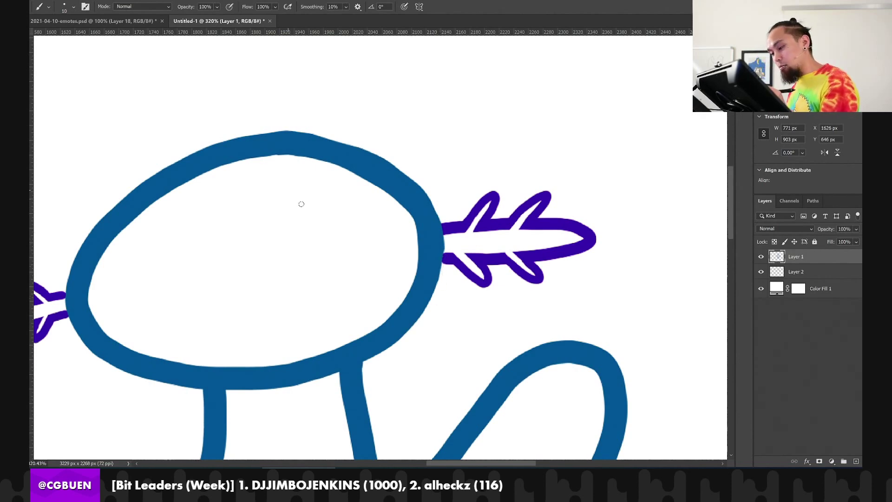
{"action": "left_click_drag", "start_coordinate": [267, 243], "coordinate": [302, 237]}
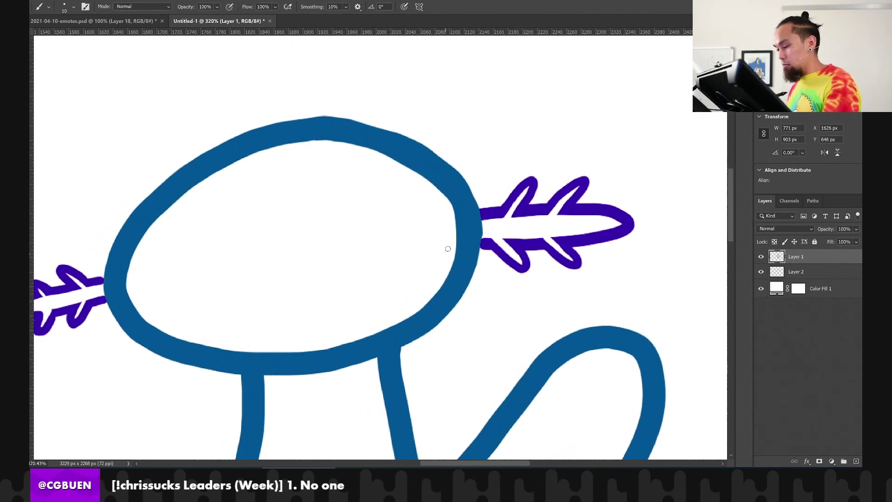
{"action": "left_click_drag", "start_coordinate": [427, 241], "coordinate": [414, 231]}
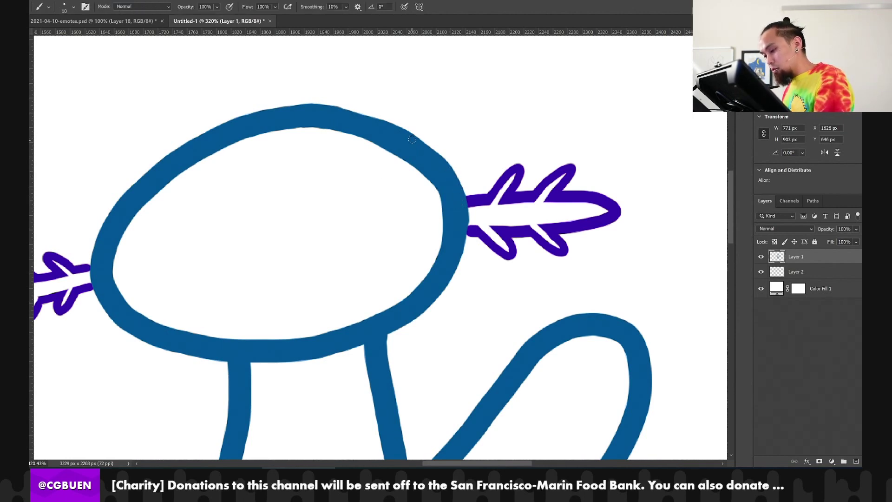
{"action": "left_click_drag", "start_coordinate": [338, 113], "coordinate": [406, 144]}
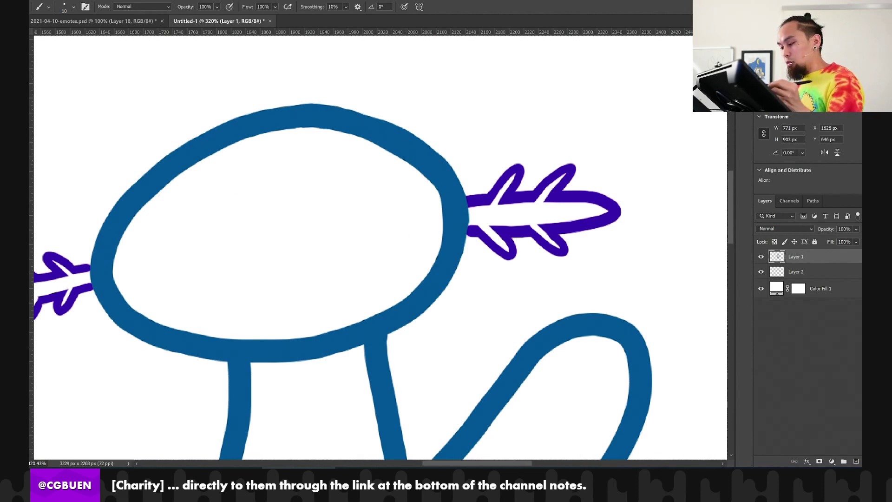
On Layer 2, touch up the right stalk's lower line where it meets the head
{"action": "key", "text": "i"}
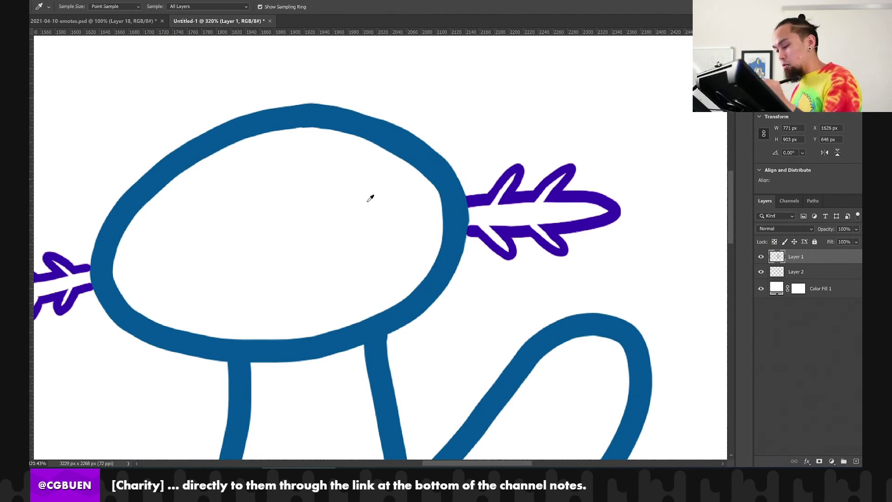
{"action": "key", "text": "b"}
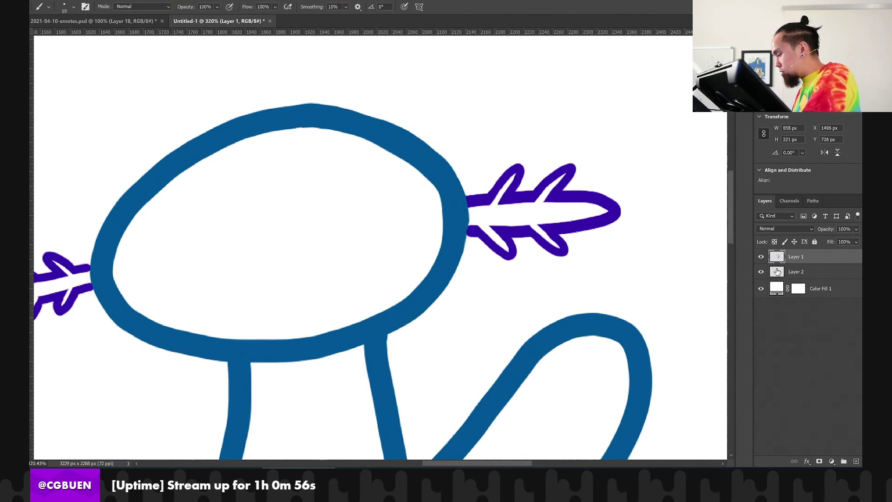
{"action": "key", "text": "alt+bracketleft"}
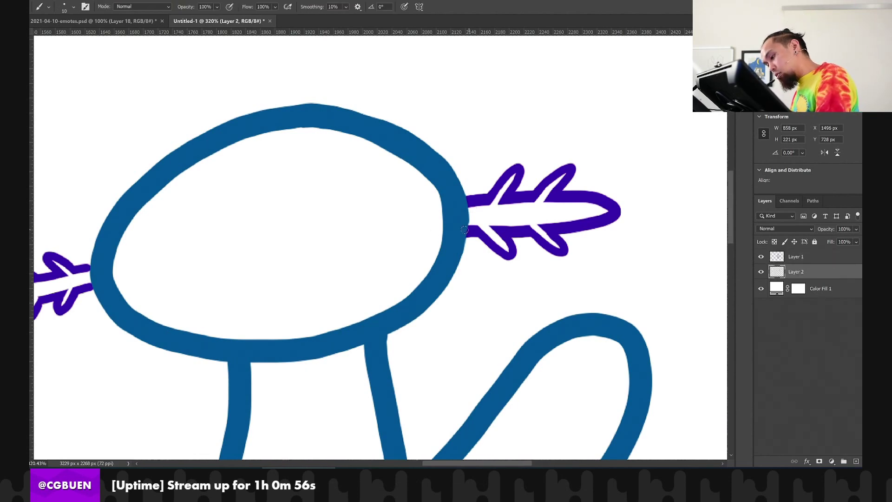
{"action": "left_click_drag", "start_coordinate": [416, 231], "coordinate": [416, 204]}
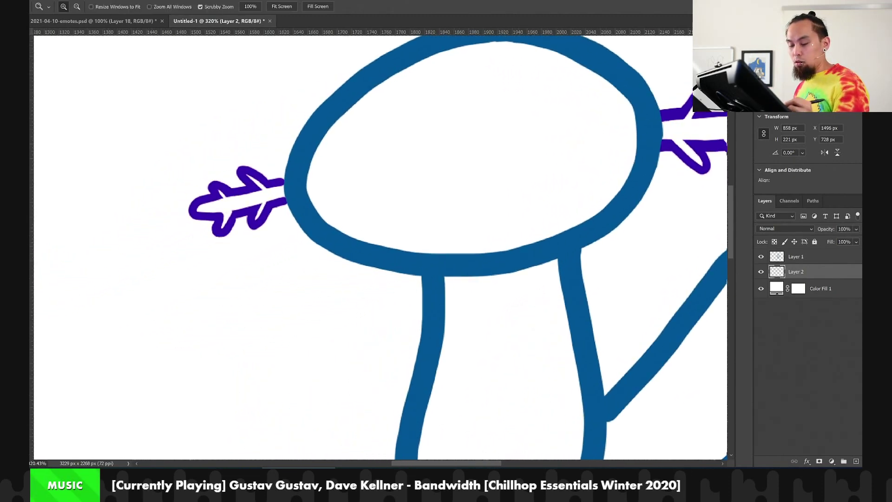
On Layer 1, clean the bumps where the left leg and the tail's upper line join the body outline
{"action": "key", "text": "z"}
{"action": "key", "text": "ctrl+1"}
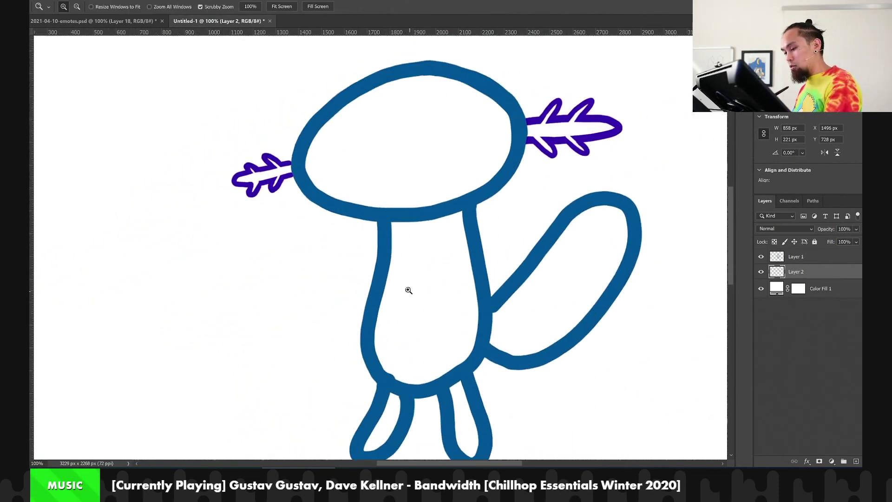
{"action": "left_click", "coordinate": [408, 291]}
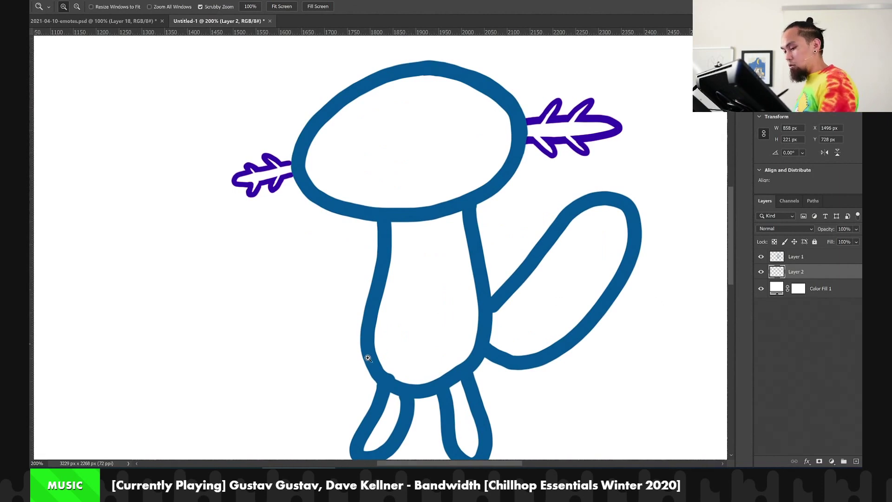
{"action": "left_click", "coordinate": [377, 384]}
{"action": "left_click_drag", "start_coordinate": [409, 349], "coordinate": [386, 271]}
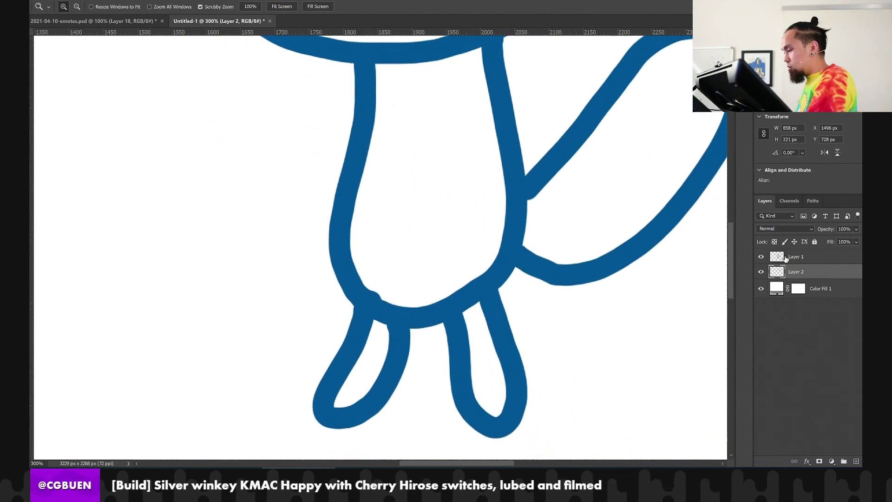
{"action": "key", "text": "alt+]"}
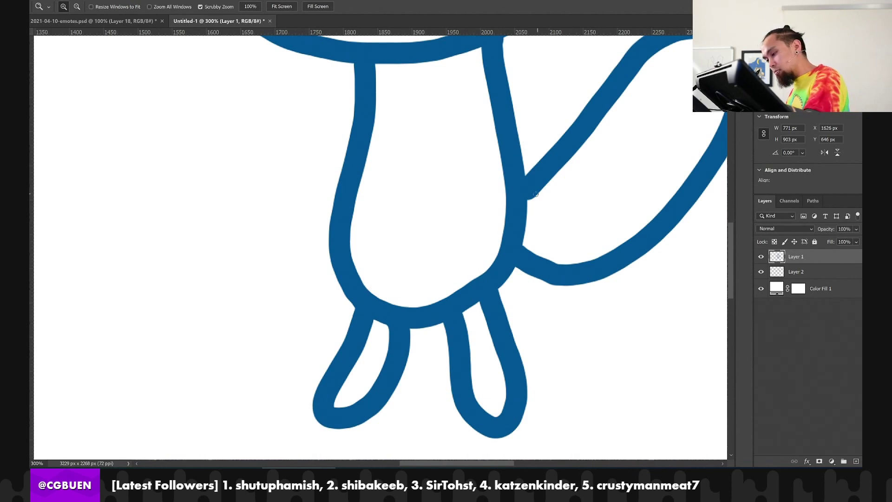
{"action": "left_click_drag", "start_coordinate": [532, 203], "coordinate": [549, 189]}
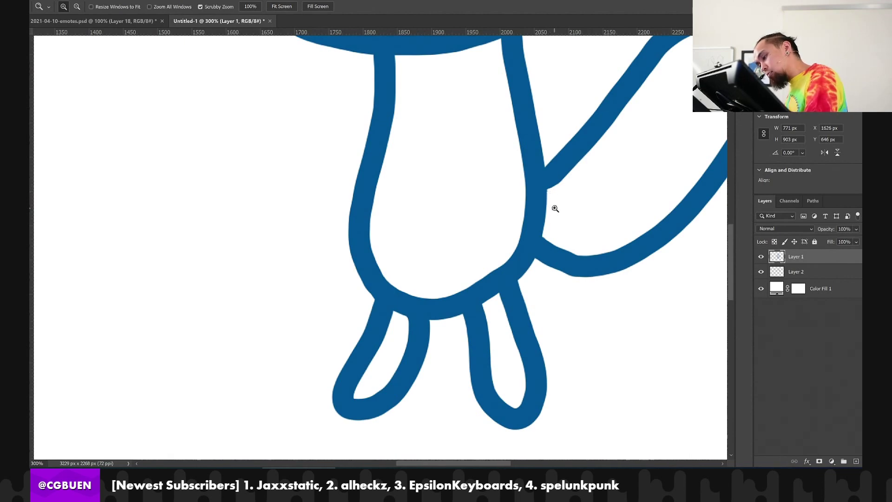
On Layer 2, paint a flat violet oval outline across the middle of the body
{"action": "left_click_drag", "start_coordinate": [493, 221], "coordinate": [502, 338]}
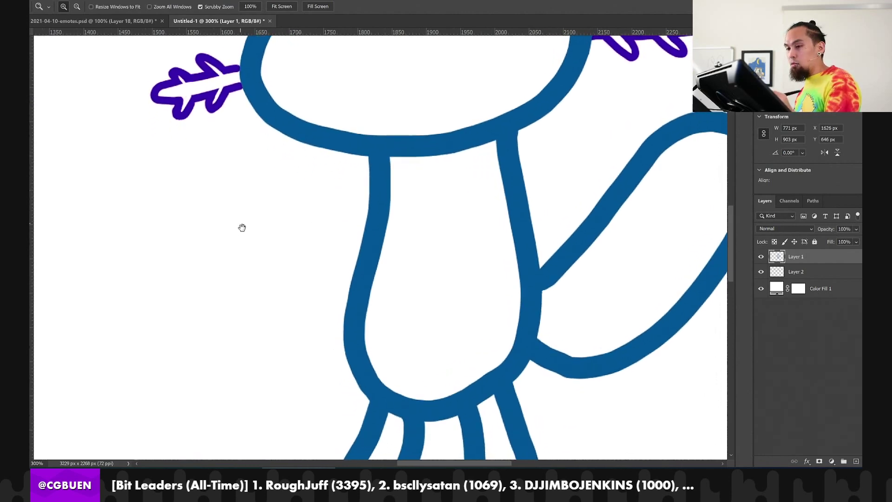
{"action": "left_click_drag", "start_coordinate": [241, 229], "coordinate": [250, 250]}
{"action": "key", "text": "b"}
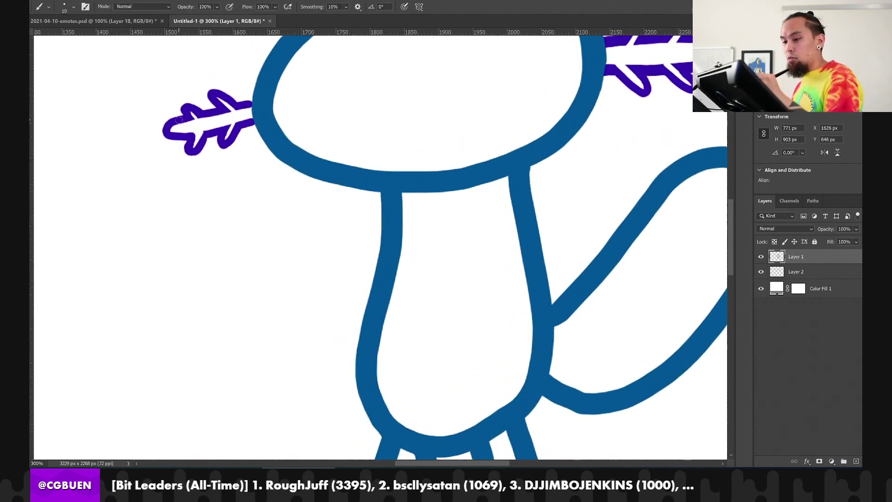
{"action": "key", "text": "i"}
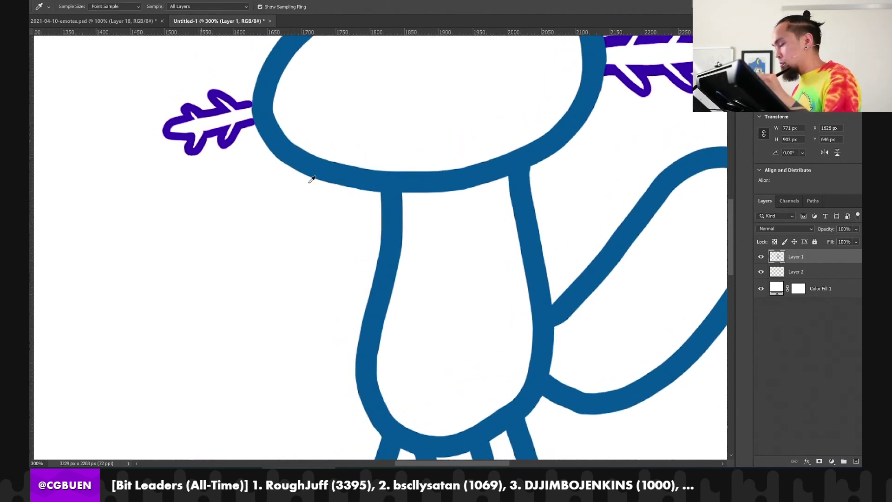
{"action": "left_click", "coordinate": [796, 273]}
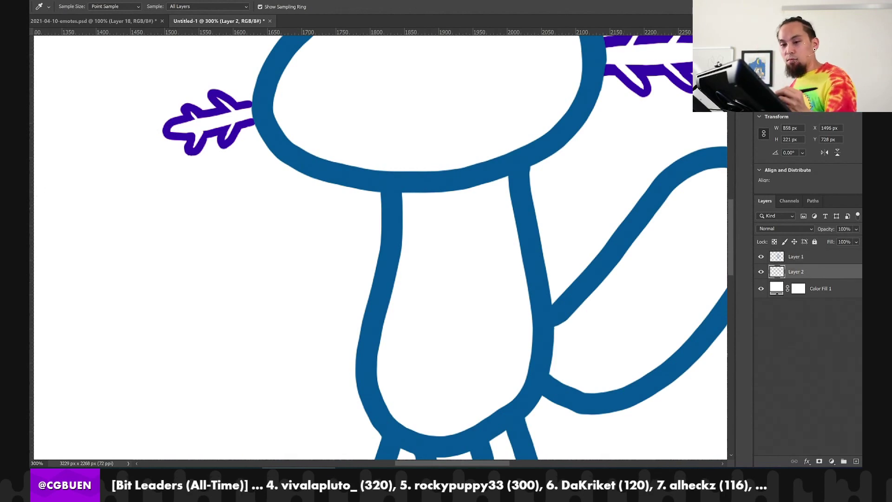
{"action": "key", "text": "b"}
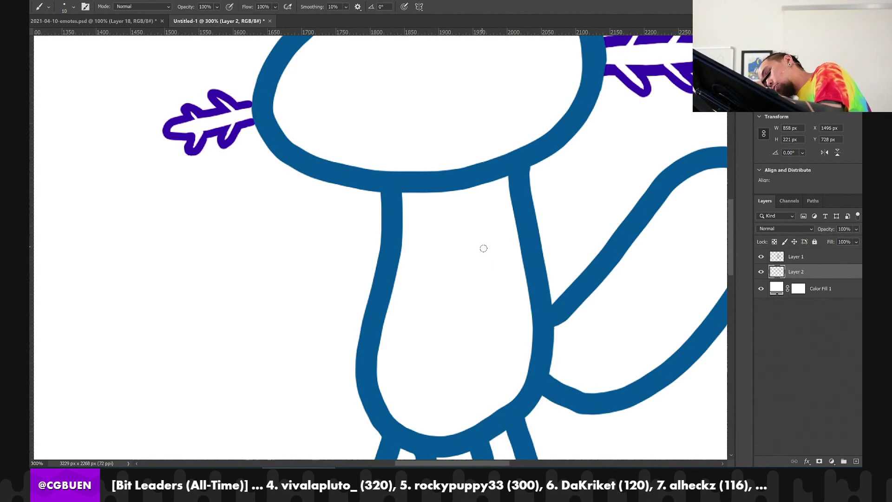
{"action": "mouse_move", "coordinate": [488, 259]}
{"action": "left_mouse_down"}
{"action": "mouse_move", "coordinate": [426, 270]}
{"action": "mouse_move", "coordinate": [447, 284]}
{"action": "mouse_move", "coordinate": [490, 280]}
{"action": "mouse_move", "coordinate": [457, 265]}
{"action": "mouse_move", "coordinate": [490, 260]}
{"action": "mouse_move", "coordinate": [426, 274]}
{"action": "mouse_move", "coordinate": [445, 294]}
{"action": "mouse_move", "coordinate": [483, 285]}
{"action": "left_mouse_up"}
{"action": "key", "text": "ctrl+z"}
{"action": "mouse_move", "coordinate": [456, 271]}
{"action": "left_mouse_down"}
{"action": "mouse_move", "coordinate": [493, 295]}
{"action": "mouse_move", "coordinate": [448, 276]}
{"action": "mouse_move", "coordinate": [480, 282]}
{"action": "mouse_move", "coordinate": [473, 268]}
{"action": "mouse_move", "coordinate": [420, 276]}
{"action": "mouse_move", "coordinate": [449, 296]}
{"action": "mouse_move", "coordinate": [486, 291]}
{"action": "mouse_move", "coordinate": [495, 279]}
{"action": "mouse_move", "coordinate": [452, 266]}
{"action": "mouse_move", "coordinate": [478, 270]}
{"action": "mouse_move", "coordinate": [427, 283]}
{"action": "mouse_move", "coordinate": [447, 297]}
{"action": "mouse_move", "coordinate": [481, 298]}
{"action": "mouse_move", "coordinate": [499, 286]}
{"action": "mouse_move", "coordinate": [492, 274]}
{"action": "mouse_move", "coordinate": [437, 276]}
{"action": "mouse_move", "coordinate": [429, 296]}
{"action": "mouse_move", "coordinate": [474, 299]}
{"action": "mouse_move", "coordinate": [498, 290]}
{"action": "mouse_move", "coordinate": [498, 275]}
{"action": "mouse_move", "coordinate": [441, 270]}
{"action": "mouse_move", "coordinate": [424, 294]}
{"action": "mouse_move", "coordinate": [473, 303]}
{"action": "mouse_move", "coordinate": [492, 288]}
{"action": "mouse_move", "coordinate": [474, 269]}
{"action": "mouse_move", "coordinate": [434, 273]}
{"action": "mouse_move", "coordinate": [432, 289]}
{"action": "mouse_move", "coordinate": [467, 296]}
{"action": "mouse_move", "coordinate": [492, 286]}
{"action": "mouse_move", "coordinate": [484, 271]}
{"action": "mouse_move", "coordinate": [440, 270]}
{"action": "mouse_move", "coordinate": [423, 284]}
{"action": "mouse_move", "coordinate": [451, 300]}
{"action": "mouse_move", "coordinate": [491, 272]}
{"action": "left_mouse_up"}
{"action": "key", "text": "ctrl+z"}
{"action": "key", "text": "ctrl+z"}
{"action": "key", "text": "ctrl+z"}
{"action": "key", "text": "ctrl+z"}
{"action": "key", "text": "ctrl+z"}
{"action": "key", "text": "ctrl+z"}
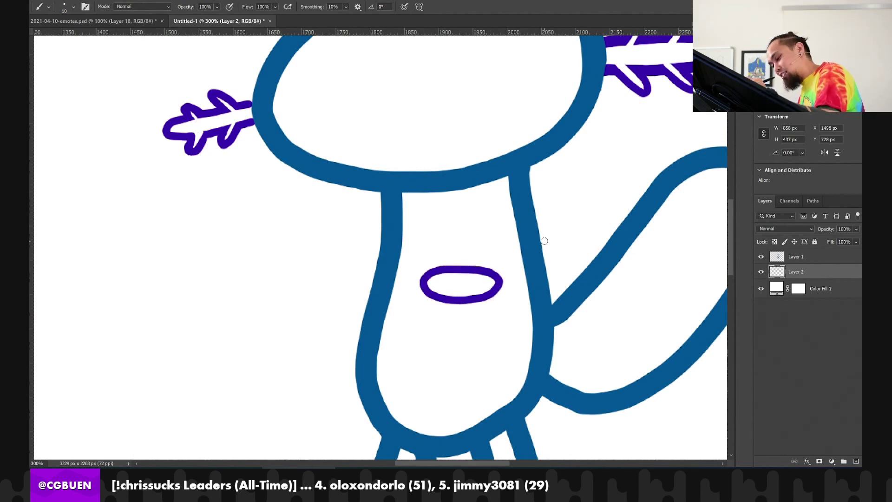
{"action": "mouse_move", "coordinate": [501, 342]}
{"action": "left_mouse_down"}
{"action": "mouse_move", "coordinate": [415, 343]}
{"action": "mouse_move", "coordinate": [431, 385]}
{"action": "mouse_move", "coordinate": [511, 374]}
{"action": "mouse_move", "coordinate": [517, 343]}
{"action": "mouse_move", "coordinate": [406, 356]}
{"action": "mouse_move", "coordinate": [473, 389]}
{"action": "mouse_move", "coordinate": [514, 362]}
{"action": "mouse_move", "coordinate": [480, 341]}
{"action": "mouse_move", "coordinate": [408, 350]}
{"action": "mouse_move", "coordinate": [484, 380]}
{"action": "mouse_move", "coordinate": [511, 358]}
{"action": "mouse_move", "coordinate": [493, 352]}
{"action": "left_mouse_up"}
{"action": "key", "text": "ctrl+z"}
{"action": "key", "text": "ctrl+z"}
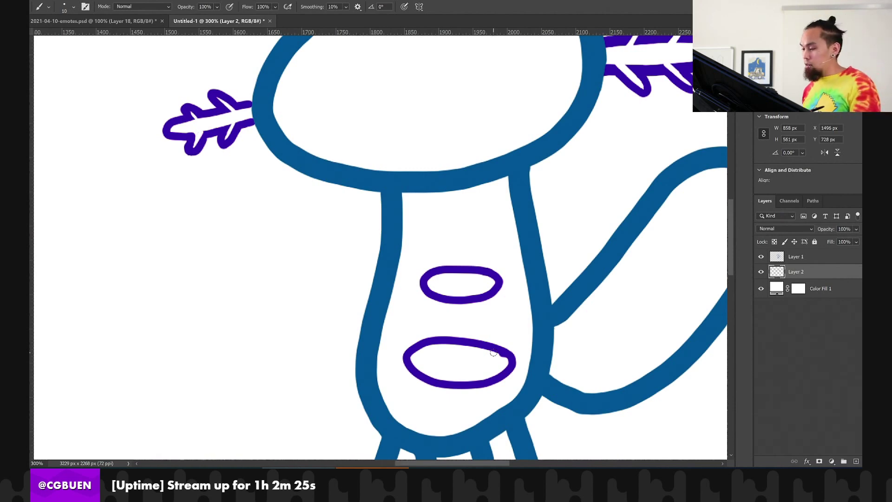
{"action": "left_click_drag", "start_coordinate": [305, 276], "coordinate": [271, 285]}
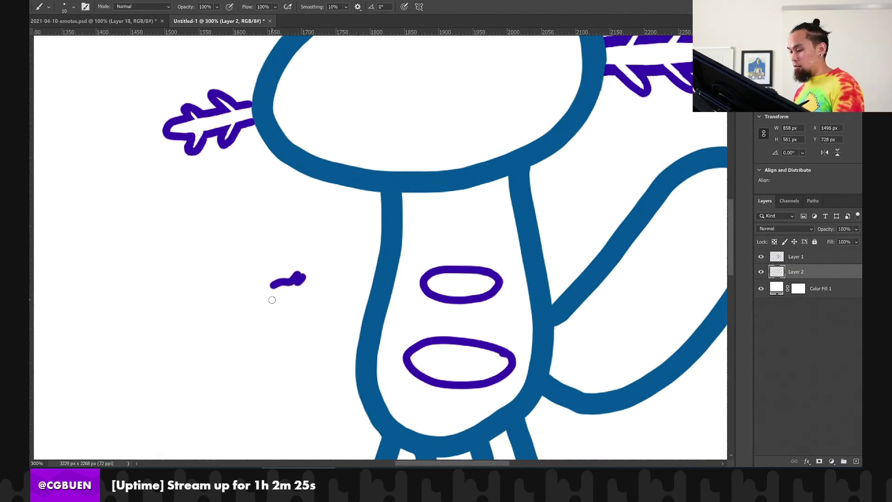
{"action": "key", "text": "ctrl+z"}
{"action": "key", "text": "ctrl+z"}
{"action": "mouse_move", "coordinate": [496, 345]}
{"action": "left_mouse_down"}
{"action": "mouse_move", "coordinate": [442, 351]}
{"action": "mouse_move", "coordinate": [413, 377]}
{"action": "left_mouse_up"}
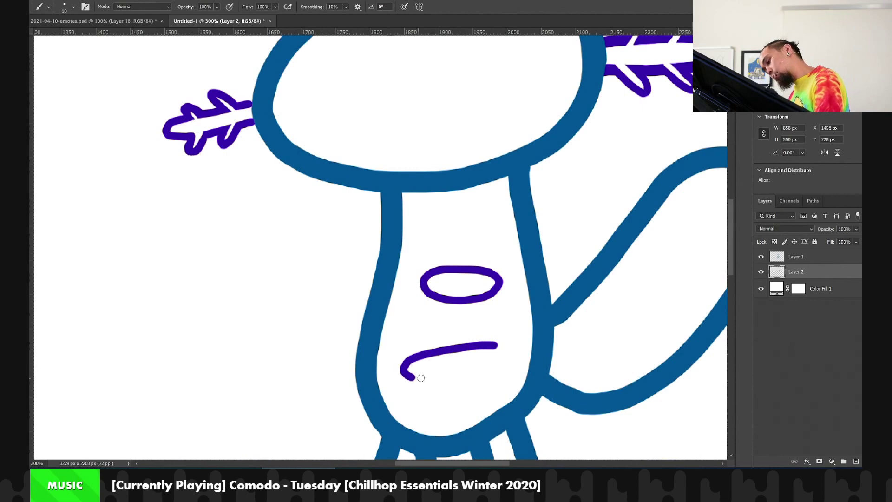
{"action": "key", "text": "ctrl+z"}
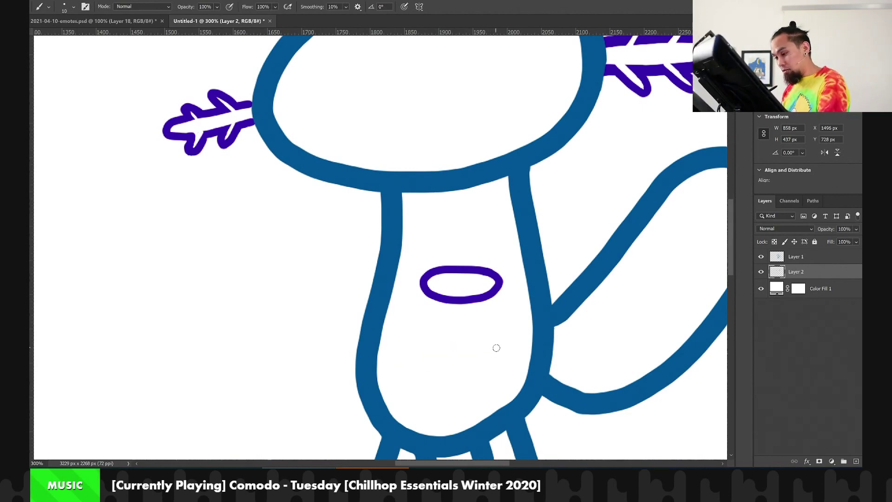
{"action": "mouse_move", "coordinate": [504, 344]}
{"action": "left_mouse_down"}
{"action": "mouse_move", "coordinate": [433, 339]}
{"action": "mouse_move", "coordinate": [408, 358]}
{"action": "mouse_move", "coordinate": [447, 382]}
{"action": "mouse_move", "coordinate": [506, 373]}
{"action": "mouse_move", "coordinate": [462, 344]}
{"action": "mouse_move", "coordinate": [499, 348]}
{"action": "mouse_move", "coordinate": [432, 344]}
{"action": "mouse_move", "coordinate": [419, 373]}
{"action": "mouse_move", "coordinate": [470, 385]}
{"action": "mouse_move", "coordinate": [507, 368]}
{"action": "mouse_move", "coordinate": [506, 354]}
{"action": "mouse_move", "coordinate": [464, 340]}
{"action": "mouse_move", "coordinate": [436, 345]}
{"action": "mouse_move", "coordinate": [410, 368]}
{"action": "mouse_move", "coordinate": [465, 391]}
{"action": "mouse_move", "coordinate": [504, 375]}
{"action": "mouse_move", "coordinate": [452, 346]}
{"action": "mouse_move", "coordinate": [406, 357]}
{"action": "mouse_move", "coordinate": [438, 382]}
{"action": "mouse_move", "coordinate": [483, 385]}
{"action": "mouse_move", "coordinate": [505, 376]}
{"action": "mouse_move", "coordinate": [506, 355]}
{"action": "left_mouse_up"}
{"action": "key", "text": "ctrl+z"}
{"action": "key", "text": "ctrl+z"}
{"action": "key", "text": "ctrl+z"}
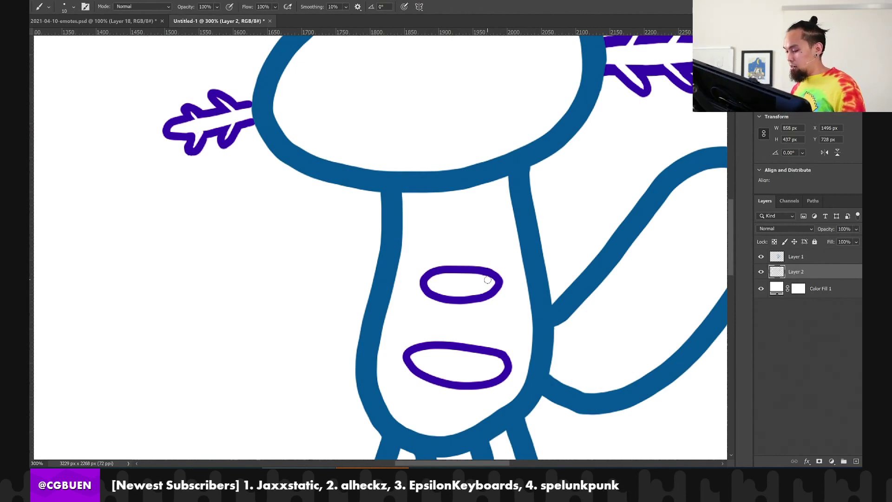
{"action": "key", "text": "ctrl+z"}
{"action": "mouse_move", "coordinate": [485, 340]}
{"action": "left_mouse_down"}
{"action": "mouse_move", "coordinate": [407, 355]}
{"action": "mouse_move", "coordinate": [404, 375]}
{"action": "mouse_move", "coordinate": [428, 388]}
{"action": "mouse_move", "coordinate": [461, 387]}
{"action": "mouse_move", "coordinate": [483, 376]}
{"action": "mouse_move", "coordinate": [484, 341]}
{"action": "left_mouse_up"}
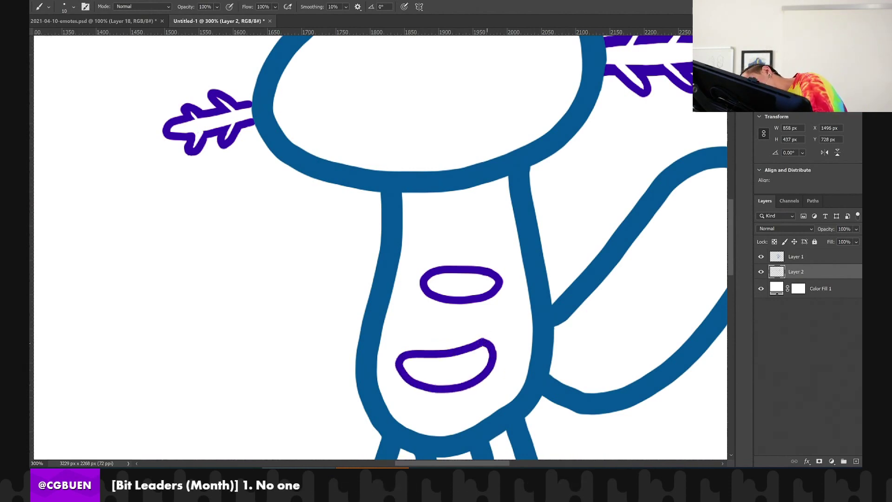
{"action": "key", "text": "ctrl+z"}
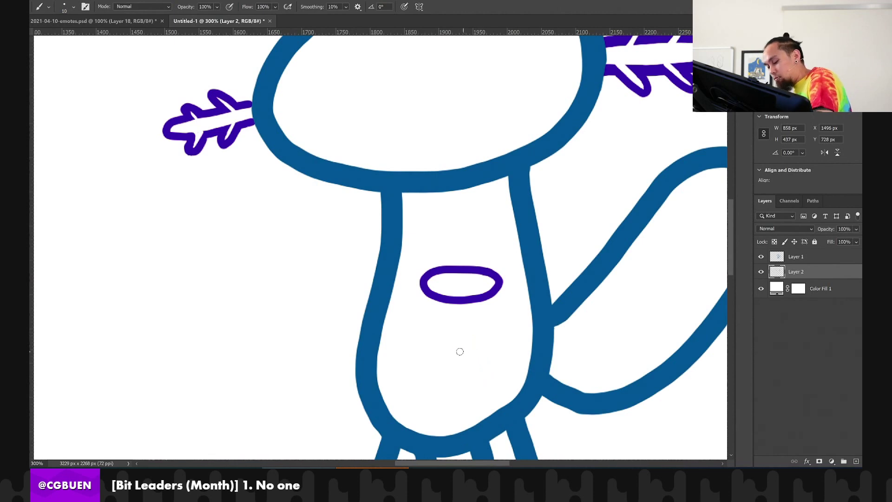
Paint a flat-topped violet half-oval low on the belly, and replace the oval above it with a narrower one placed closer
{"action": "mouse_move", "coordinate": [466, 353]}
{"action": "left_mouse_down"}
{"action": "mouse_move", "coordinate": [411, 355]}
{"action": "mouse_move", "coordinate": [405, 368]}
{"action": "mouse_move", "coordinate": [429, 386]}
{"action": "mouse_move", "coordinate": [457, 390]}
{"action": "mouse_move", "coordinate": [483, 378]}
{"action": "mouse_move", "coordinate": [491, 363]}
{"action": "mouse_move", "coordinate": [467, 352]}
{"action": "left_mouse_up"}
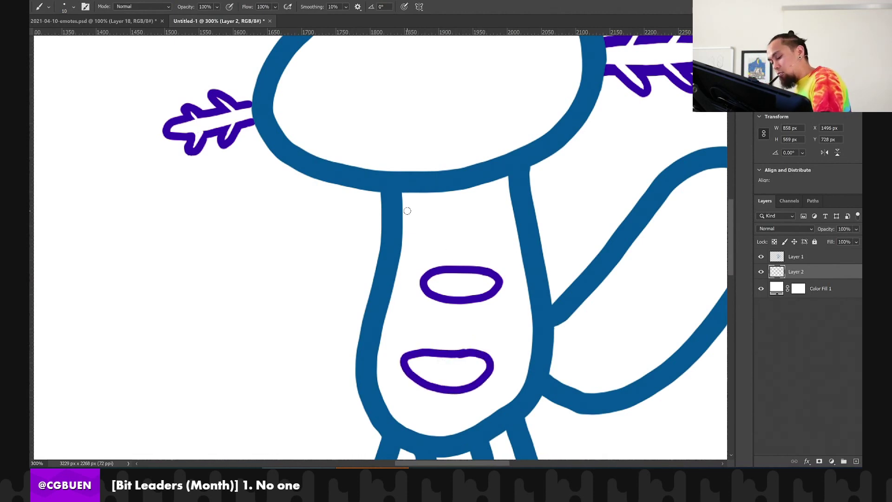
{"action": "mouse_move", "coordinate": [500, 275]}
{"action": "left_mouse_down"}
{"action": "mouse_move", "coordinate": [486, 256]}
{"action": "mouse_move", "coordinate": [508, 310]}
{"action": "mouse_move", "coordinate": [489, 281]}
{"action": "mouse_move", "coordinate": [475, 279]}
{"action": "mouse_move", "coordinate": [481, 265]}
{"action": "mouse_move", "coordinate": [501, 291]}
{"action": "mouse_move", "coordinate": [474, 272]}
{"action": "mouse_move", "coordinate": [472, 304]}
{"action": "mouse_move", "coordinate": [447, 302]}
{"action": "mouse_move", "coordinate": [424, 276]}
{"action": "mouse_move", "coordinate": [419, 305]}
{"action": "left_mouse_up"}
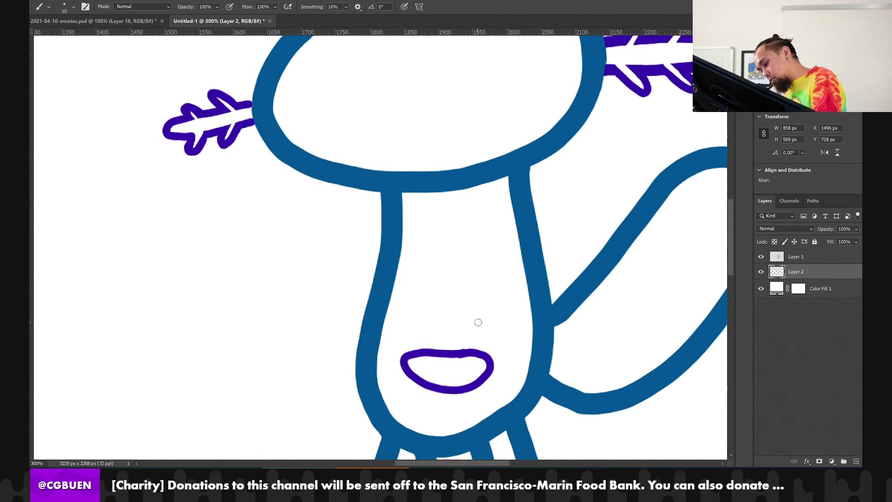
{"action": "mouse_move", "coordinate": [480, 322]}
{"action": "left_mouse_down"}
{"action": "mouse_move", "coordinate": [424, 325]}
{"action": "mouse_move", "coordinate": [411, 308]}
{"action": "mouse_move", "coordinate": [469, 301]}
{"action": "mouse_move", "coordinate": [483, 314]}
{"action": "mouse_move", "coordinate": [455, 331]}
{"action": "left_mouse_up"}
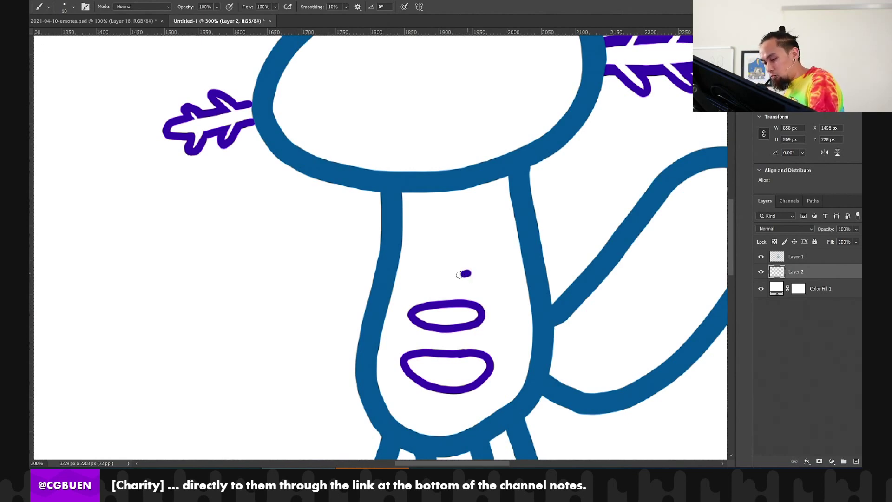
With a slightly thinner brush, paint a third, smaller violet oval outline above the two belly shapes
{"action": "key", "text": "ctrl+z"}
{"action": "left_click_drag", "start_coordinate": [433, 281], "coordinate": [466, 278]}
{"action": "key", "text": "ctrl+z"}
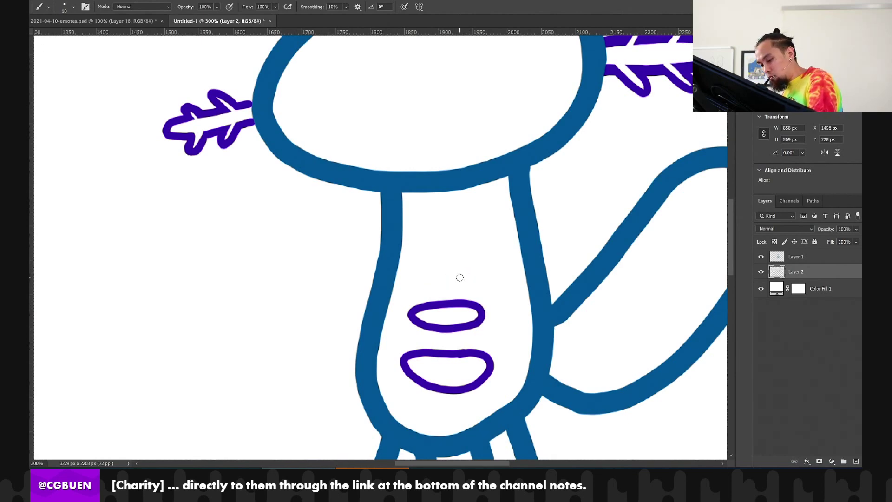
{"action": "key", "text": "bracketright"}
{"action": "key", "text": "bracketleft"}
{"action": "key", "text": "bracketleft"}
{"action": "key", "text": "bracketleft"}
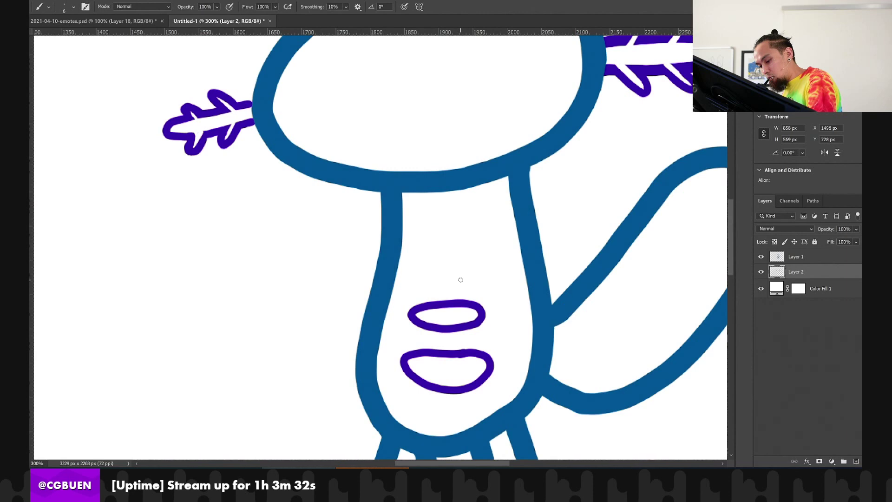
{"action": "left_click_drag", "start_coordinate": [433, 281], "coordinate": [464, 278]}
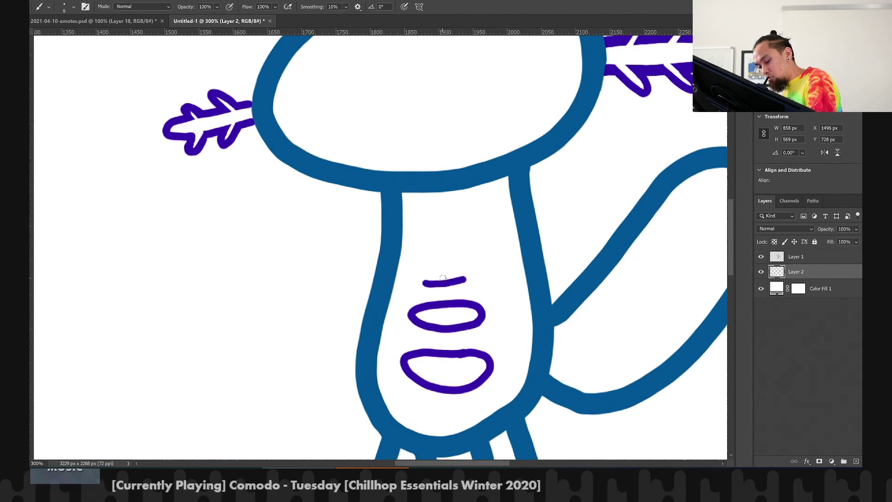
{"action": "key", "text": "ctrl+z"}
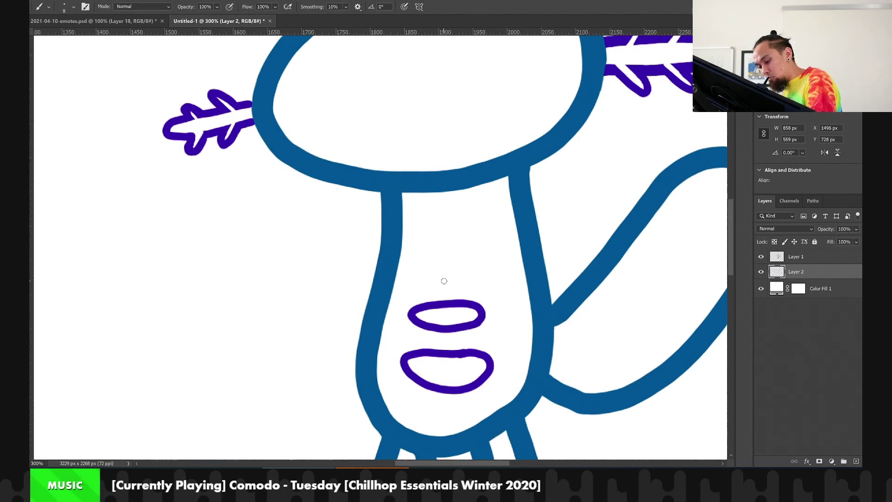
{"action": "mouse_move", "coordinate": [446, 281]}
{"action": "left_mouse_down"}
{"action": "mouse_move", "coordinate": [422, 273]}
{"action": "mouse_move", "coordinate": [434, 267]}
{"action": "mouse_move", "coordinate": [470, 264]}
{"action": "mouse_move", "coordinate": [459, 277]}
{"action": "mouse_move", "coordinate": [424, 270]}
{"action": "mouse_move", "coordinate": [467, 265]}
{"action": "mouse_move", "coordinate": [425, 277]}
{"action": "mouse_move", "coordinate": [426, 265]}
{"action": "mouse_move", "coordinate": [472, 269]}
{"action": "mouse_move", "coordinate": [469, 282]}
{"action": "mouse_move", "coordinate": [423, 279]}
{"action": "left_mouse_up"}
{"action": "key", "text": "ctrl+z"}
{"action": "key", "text": "ctrl+z"}
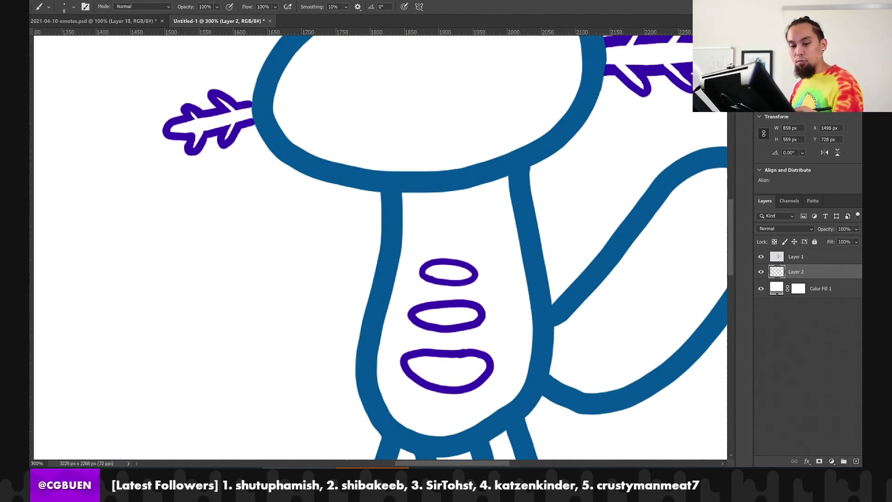
Add a new layer above Layer 2 and draw two small round blue ring eyes on the head
{"action": "key", "text": "z"}
{"action": "key", "text": "ctrl+1"}
{"action": "left_click", "coordinate": [364, 226]}
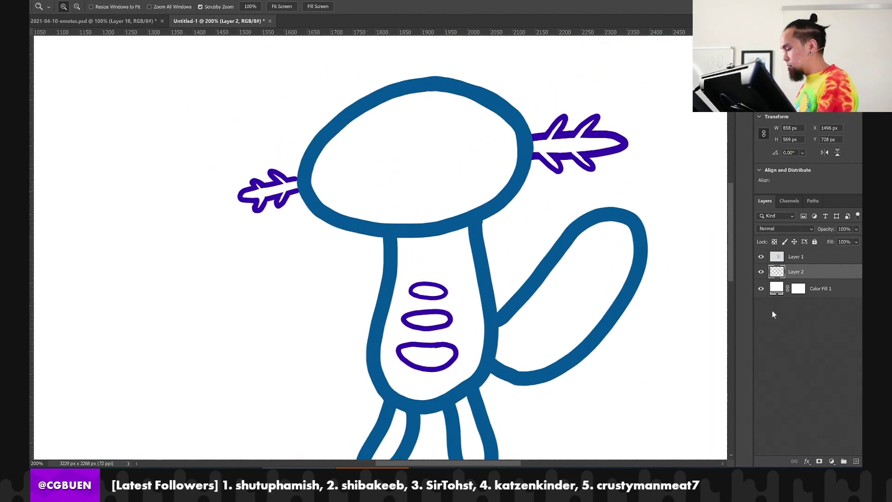
{"action": "left_click", "coordinate": [854, 460]}
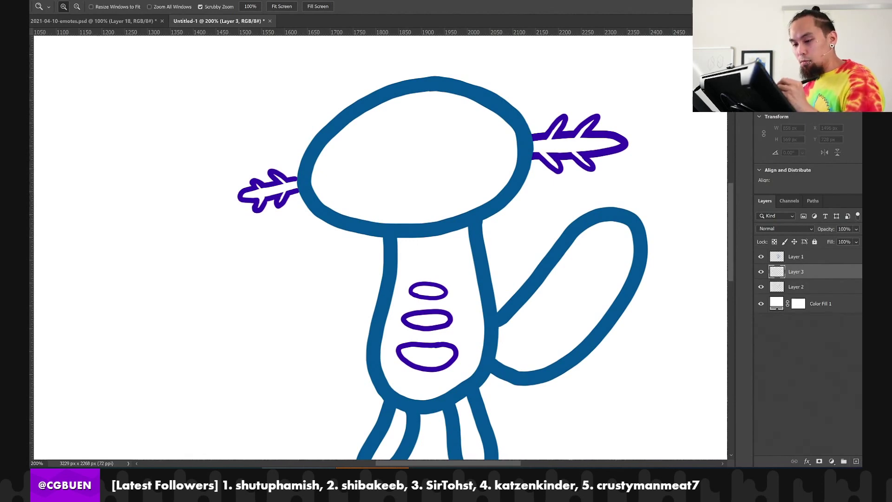
{"action": "key", "text": "b"}
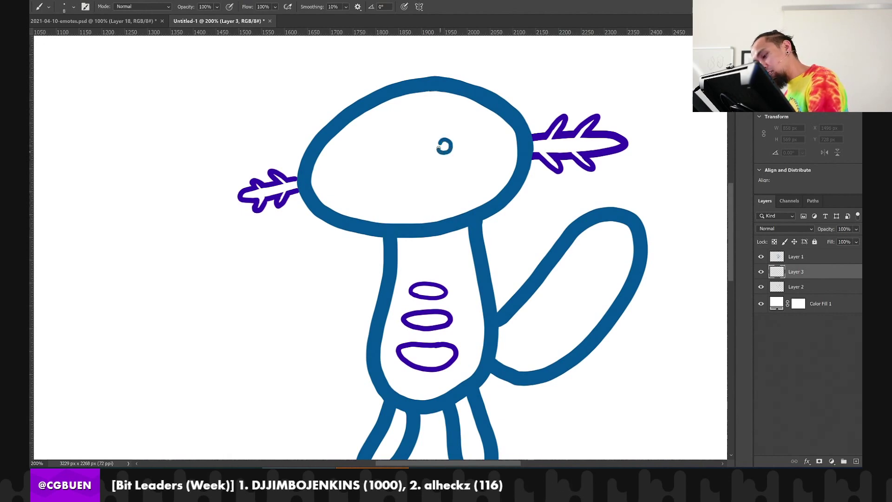
{"action": "key", "text": "ctrl+z"}
{"action": "left_click_drag", "start_coordinate": [440, 145], "coordinate": [450, 145]}
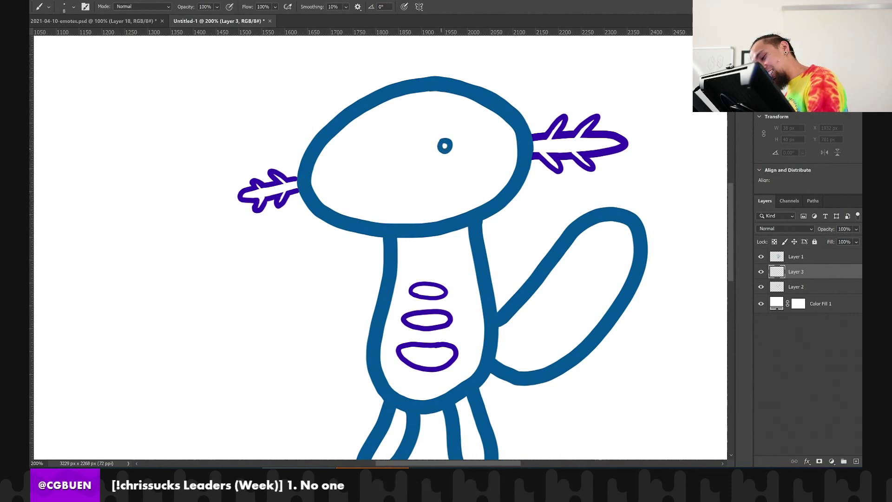
{"action": "left_click_drag", "start_coordinate": [451, 144], "coordinate": [444, 139]}
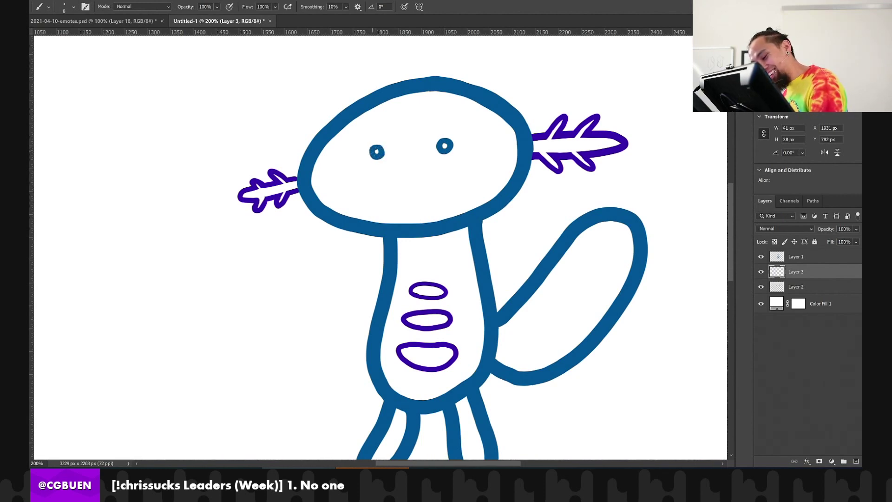
{"action": "left_click_drag", "start_coordinate": [372, 150], "coordinate": [377, 157]}
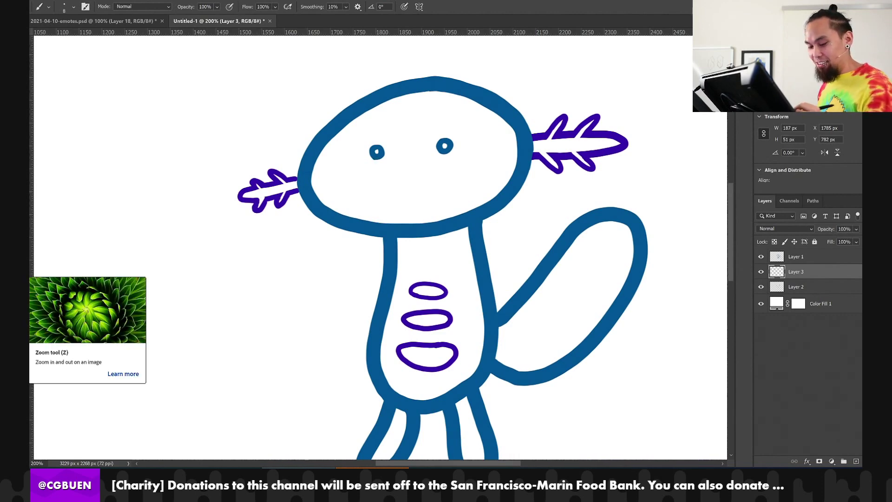
Adjust the foreground blue's hue slightly and draw a wide, open smiling mouth outline below the eyes
{"action": "left_click", "coordinate": [19, 306]}
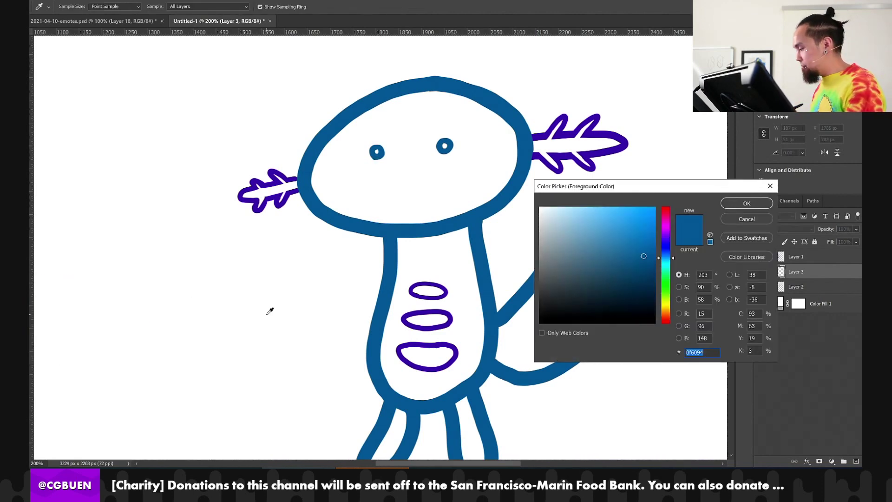
{"action": "left_click_drag", "start_coordinate": [668, 245], "coordinate": [668, 249]}
{"action": "left_click", "coordinate": [747, 203]}
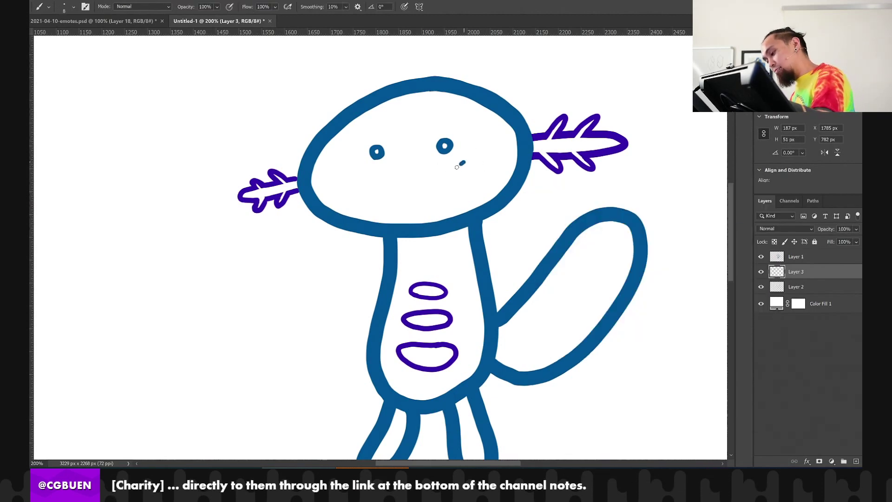
{"action": "left_click_drag", "start_coordinate": [457, 167], "coordinate": [365, 192]}
{"action": "key", "text": "ctrl+z"}
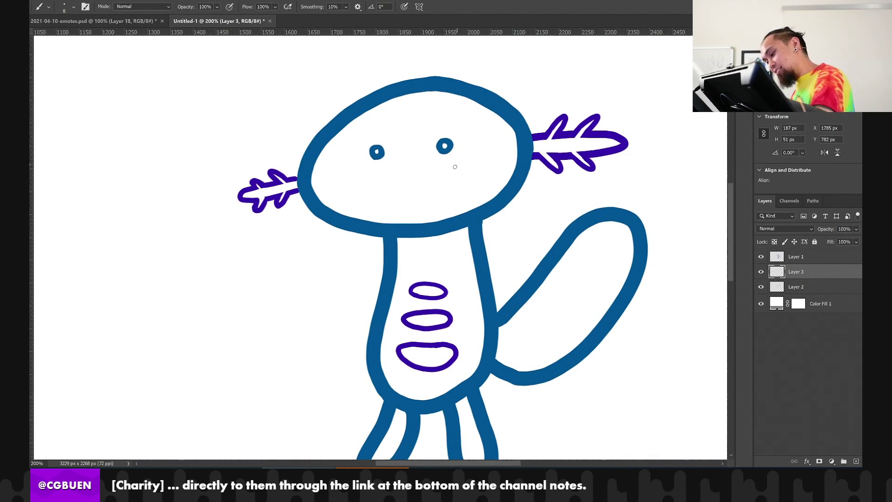
{"action": "left_click_drag", "start_coordinate": [458, 164], "coordinate": [398, 182]}
{"action": "mouse_move", "coordinate": [457, 165]}
{"action": "left_mouse_down"}
{"action": "mouse_move", "coordinate": [463, 197]}
{"action": "mouse_move", "coordinate": [417, 217]}
{"action": "mouse_move", "coordinate": [384, 214]}
{"action": "left_mouse_up"}
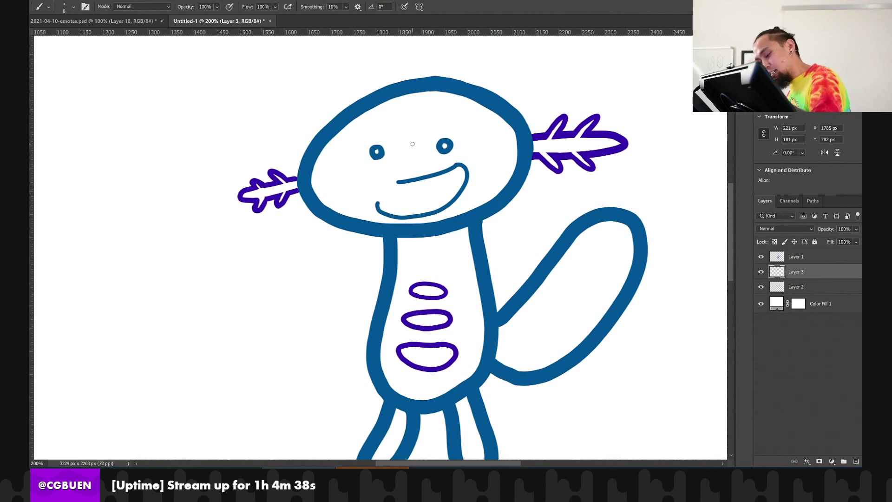
{"action": "key", "text": "ctrl+z"}
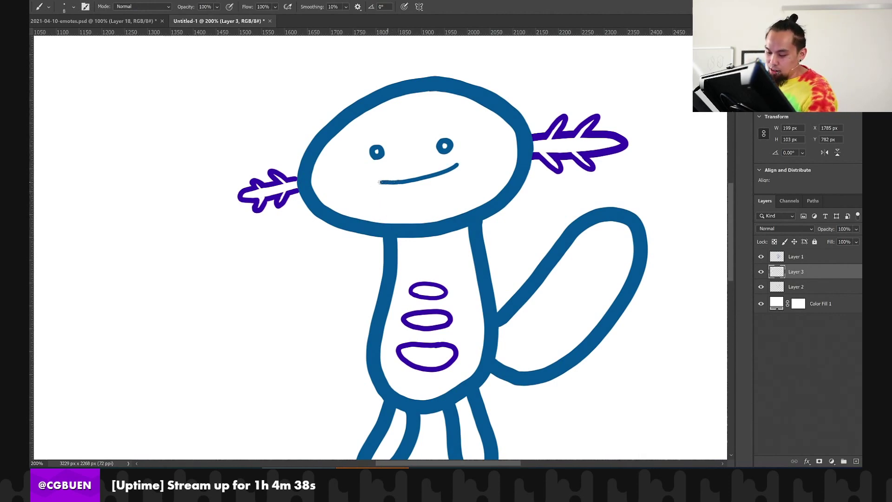
{"action": "key", "text": "ctrl+z"}
{"action": "key", "text": "ctrl+z"}
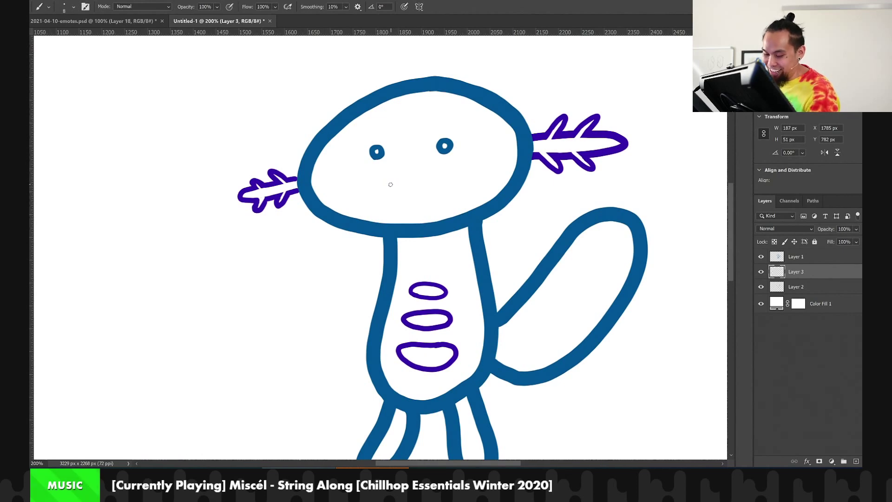
{"action": "key", "text": "ctrl+shift+z"}
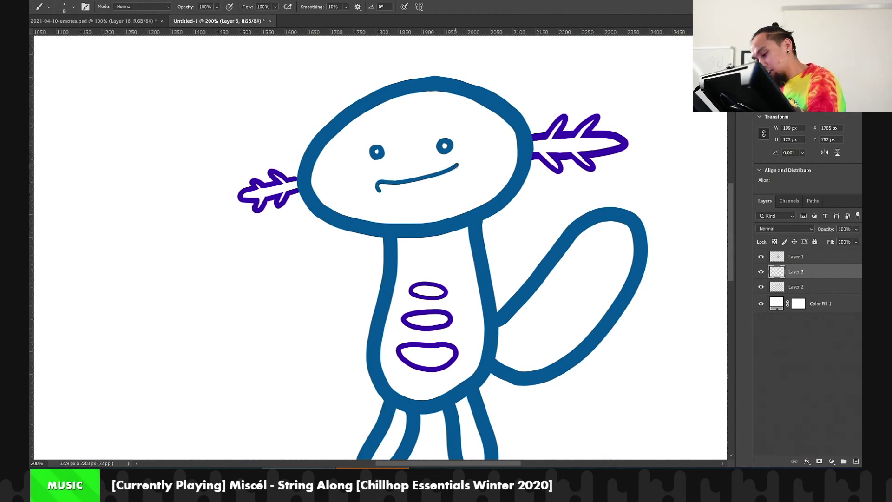
{"action": "mouse_move", "coordinate": [459, 164]}
{"action": "left_mouse_down"}
{"action": "mouse_move", "coordinate": [467, 182]}
{"action": "mouse_move", "coordinate": [457, 196]}
{"action": "mouse_move", "coordinate": [425, 214]}
{"action": "mouse_move", "coordinate": [393, 208]}
{"action": "left_mouse_up"}
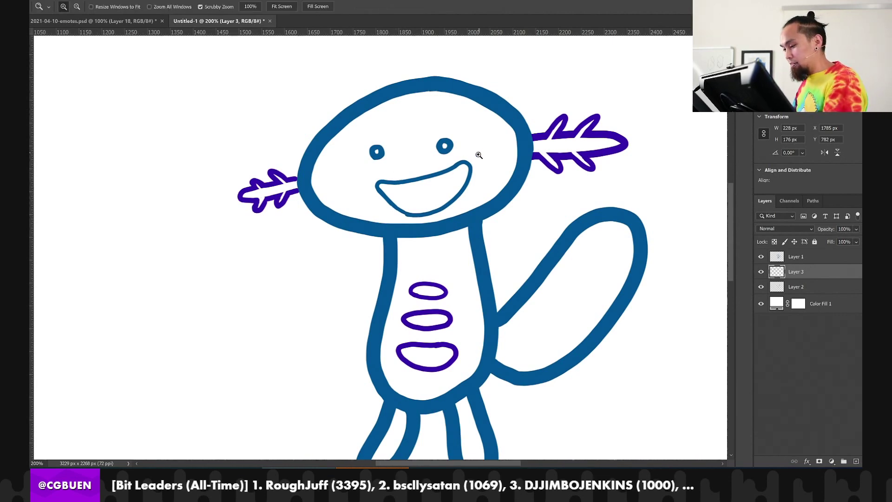
Smooth the lower-left curve of the mouth outline, evening out the bump near its lowest point
{"action": "key", "text": "z"}
{"action": "left_click_drag", "start_coordinate": [478, 153], "coordinate": [494, 207]}
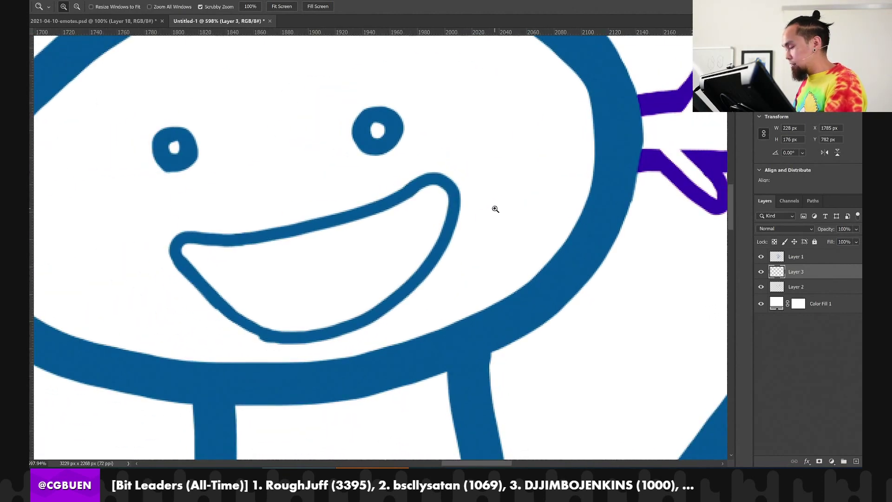
{"action": "left_click_drag", "start_coordinate": [293, 282], "coordinate": [331, 211]}
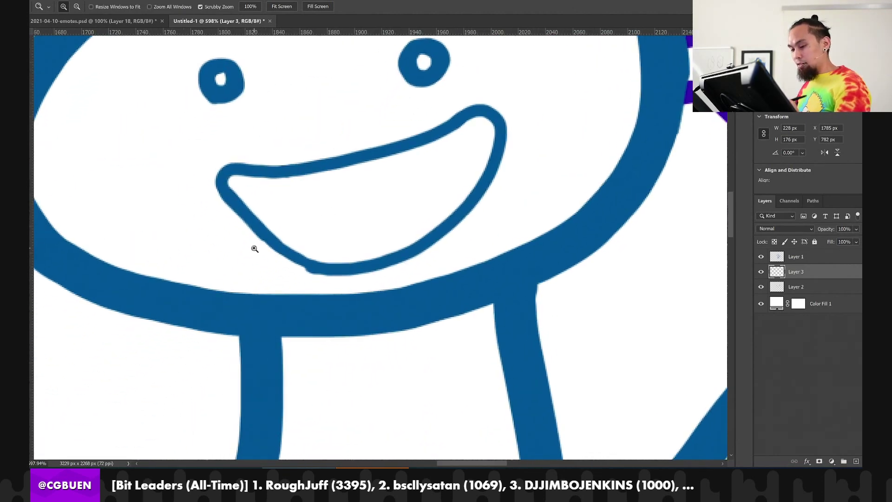
{"action": "key", "text": "b"}
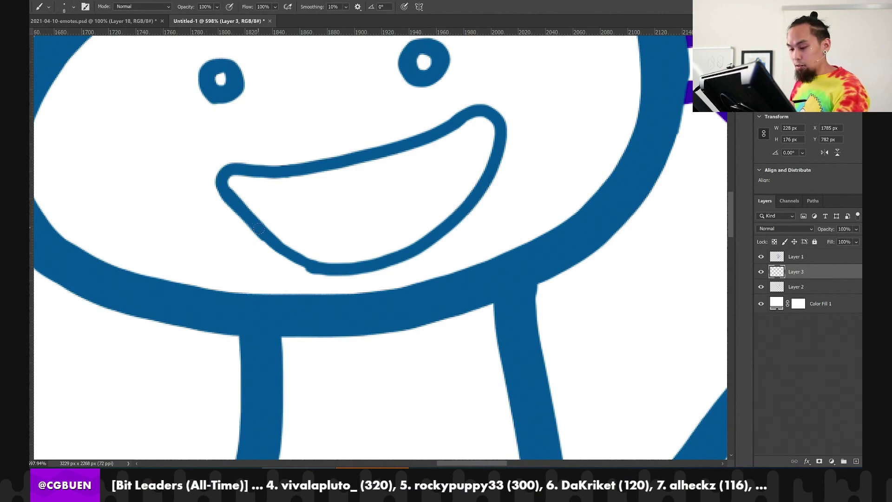
{"action": "mouse_move", "coordinate": [237, 207]}
{"action": "left_mouse_down"}
{"action": "mouse_move", "coordinate": [270, 245]}
{"action": "mouse_move", "coordinate": [312, 269]}
{"action": "left_mouse_up"}
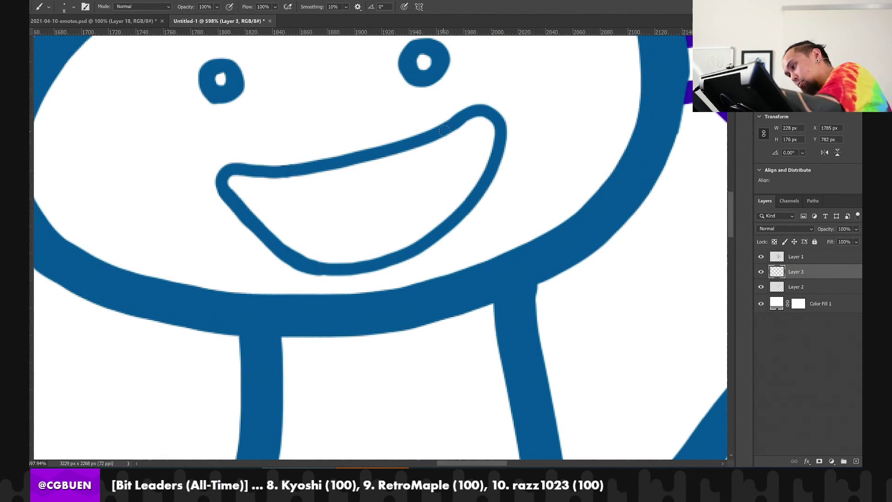
Retouch the upper line of the mouth from corner to corner to even out its thickness and edges
{"action": "right_click", "coordinate": [367, 158]}
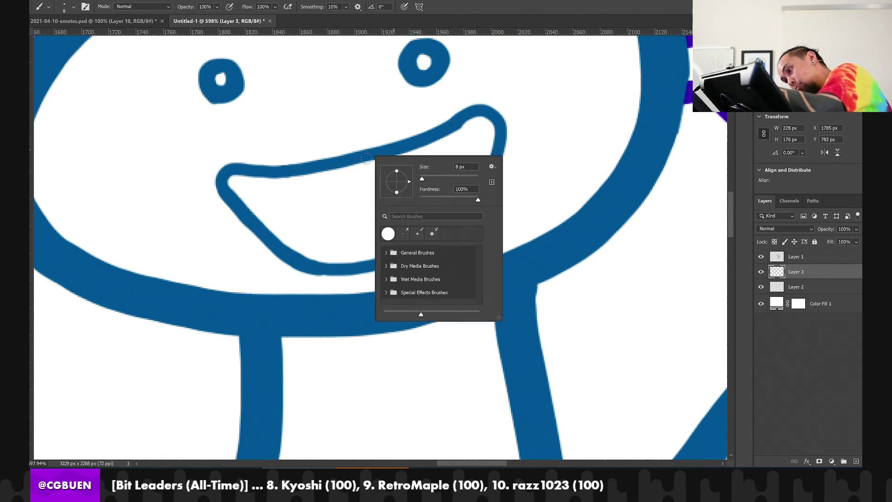
{"action": "left_click", "coordinate": [377, 153]}
{"action": "left_click_drag", "start_coordinate": [388, 155], "coordinate": [258, 172]}
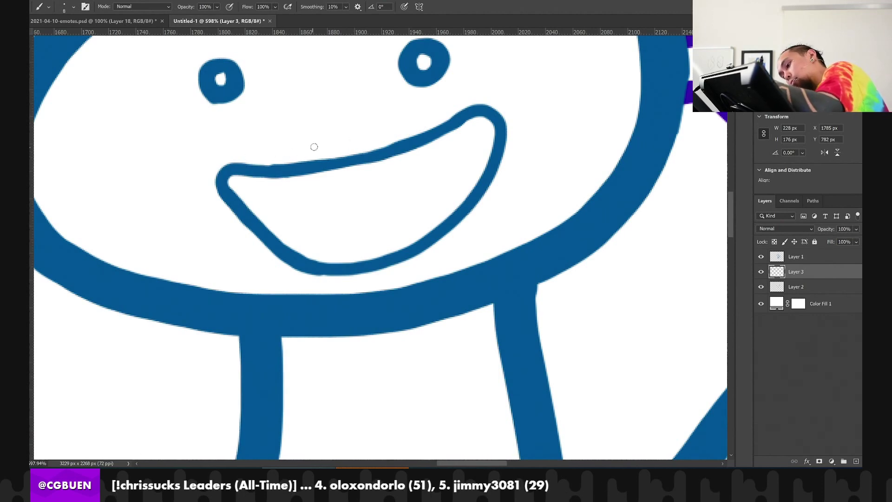
{"action": "left_click_drag", "start_coordinate": [295, 159], "coordinate": [216, 158]}
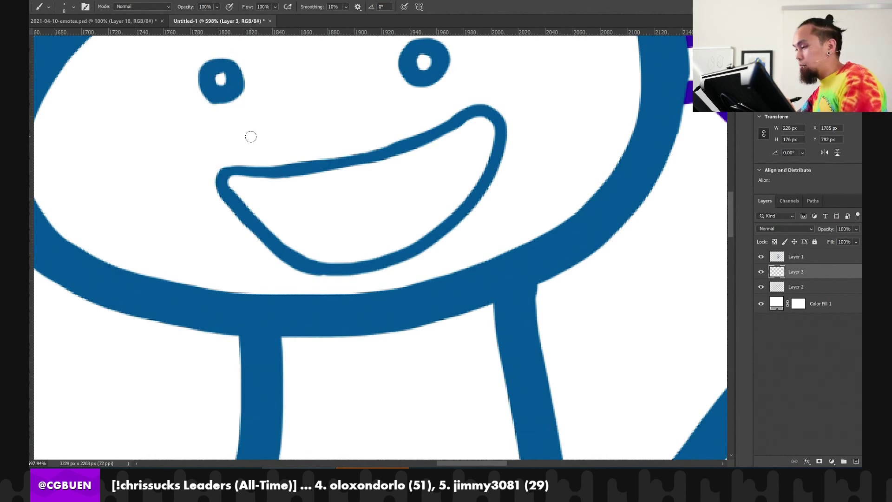
{"action": "left_click_drag", "start_coordinate": [467, 125], "coordinate": [439, 140]}
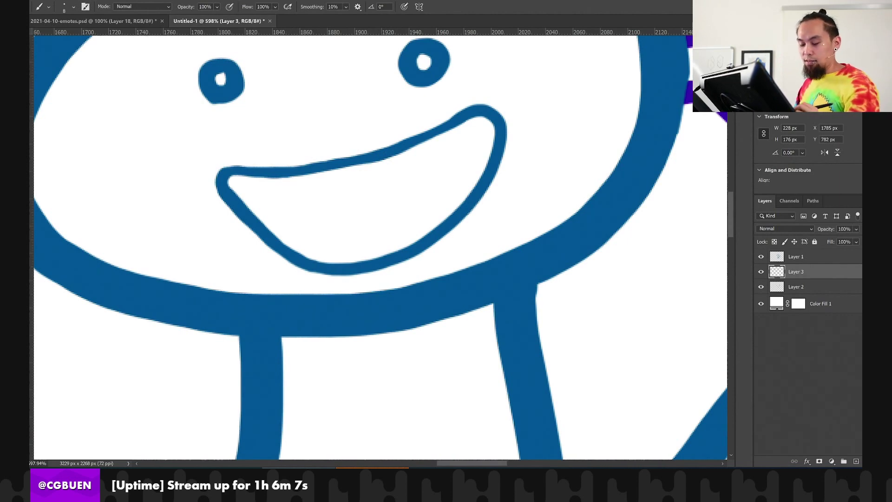
Check the whole character at 100%, and touch up the outer edge of the eye above the mouth's left corner
{"action": "key", "text": "z"}
{"action": "key", "text": "ctrl+1"}
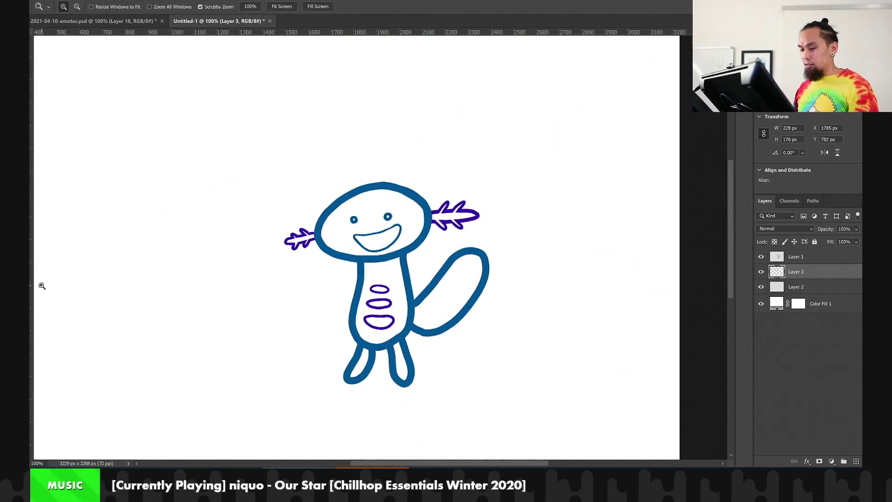
{"action": "left_click", "coordinate": [350, 242]}
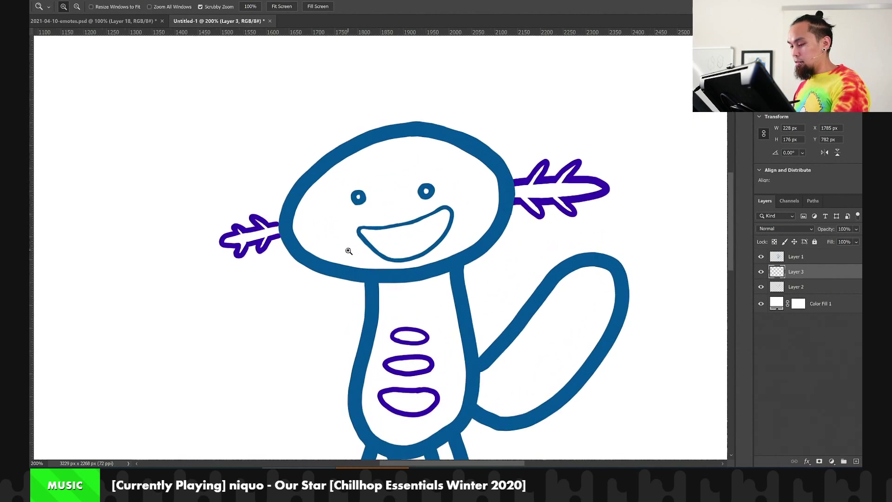
{"action": "left_click", "coordinate": [347, 255]}
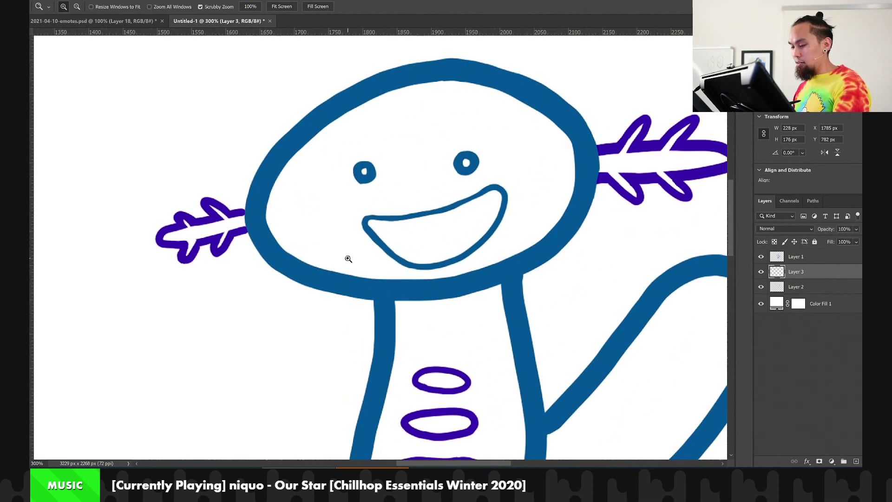
{"action": "key", "text": "b"}
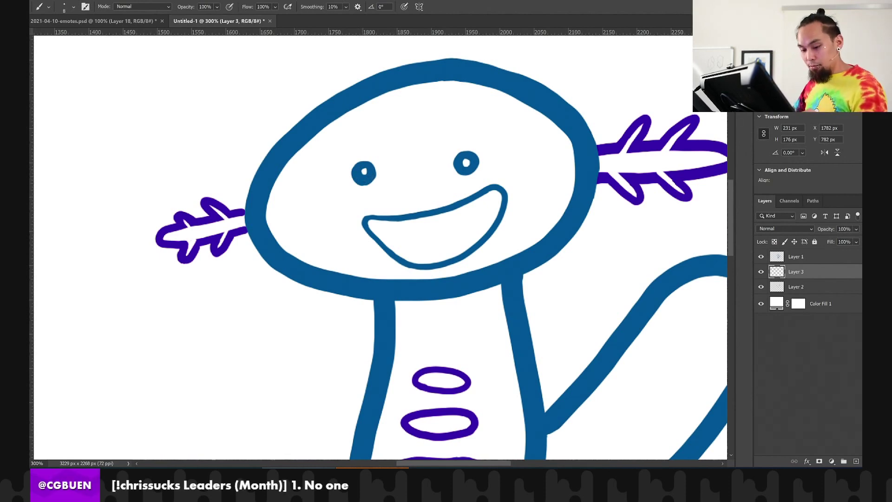
Set the foreground color to dark magenta, hex 943365
{"action": "key", "text": "F12"}
{"action": "mouse_move", "coordinate": [666, 238]}
{"action": "left_mouse_down"}
{"action": "mouse_move", "coordinate": [668, 217]}
{"action": "mouse_move", "coordinate": [643, 235]}
{"action": "mouse_move", "coordinate": [613, 219]}
{"action": "mouse_move", "coordinate": [616, 256]}
{"action": "left_mouse_up"}
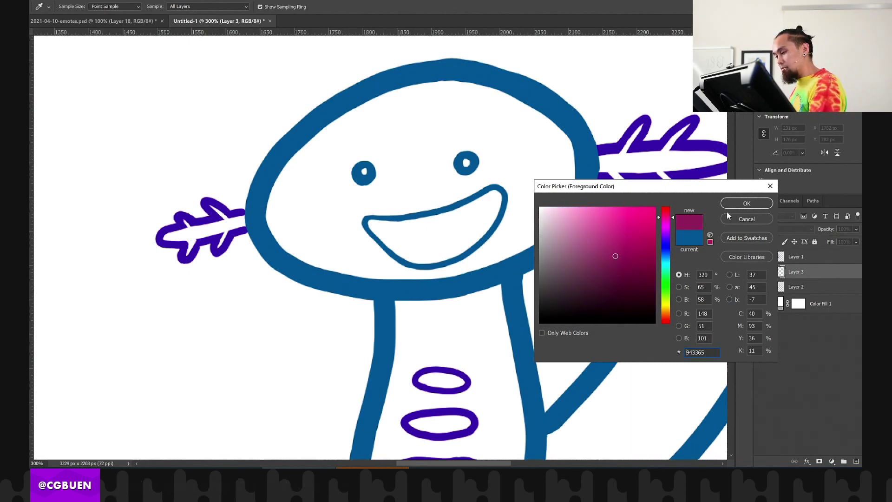
{"action": "left_click", "coordinate": [728, 207]}
Add a new layer and place it between Layer 3 and Layer 2, toggling Layer 3's visibility to check its contents
{"action": "left_click", "coordinate": [856, 461]}
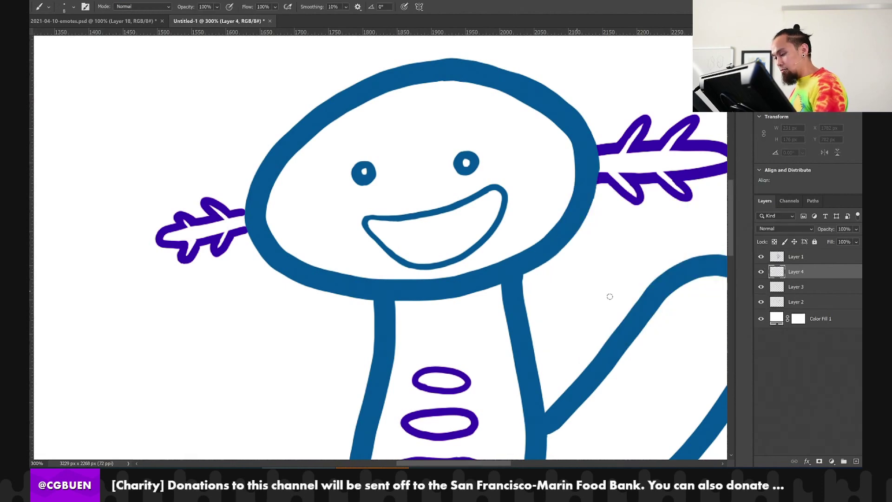
{"action": "left_click_drag", "start_coordinate": [796, 272], "coordinate": [796, 303]}
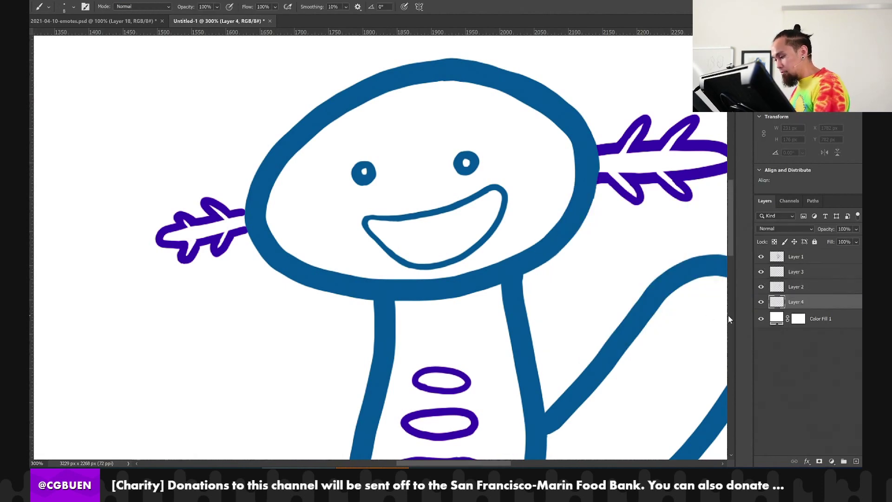
{"action": "left_click", "coordinate": [761, 271]}
{"action": "left_click", "coordinate": [762, 271]}
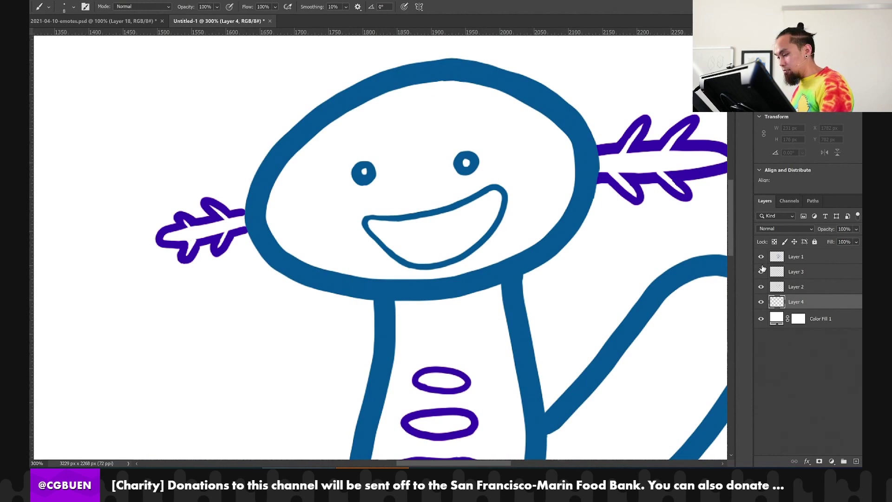
{"action": "left_click", "coordinate": [761, 271]}
{"action": "left_click", "coordinate": [762, 272]}
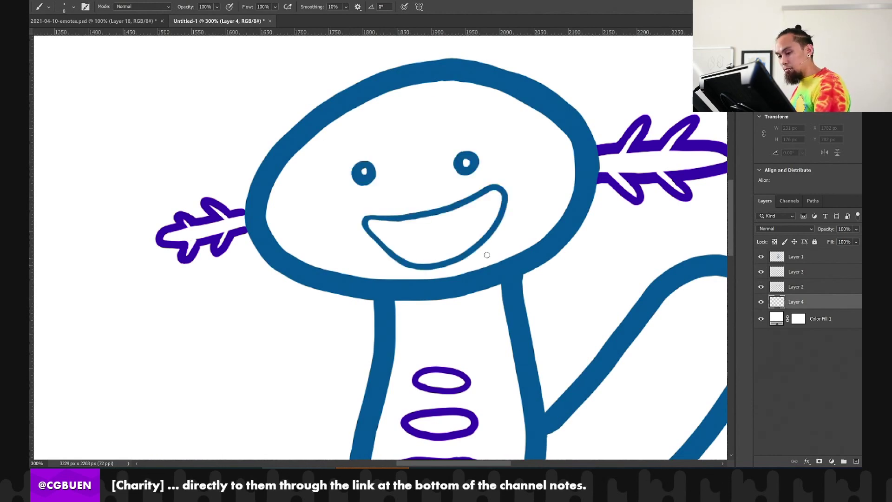
{"action": "left_click_drag", "start_coordinate": [786, 307], "coordinate": [797, 285]}
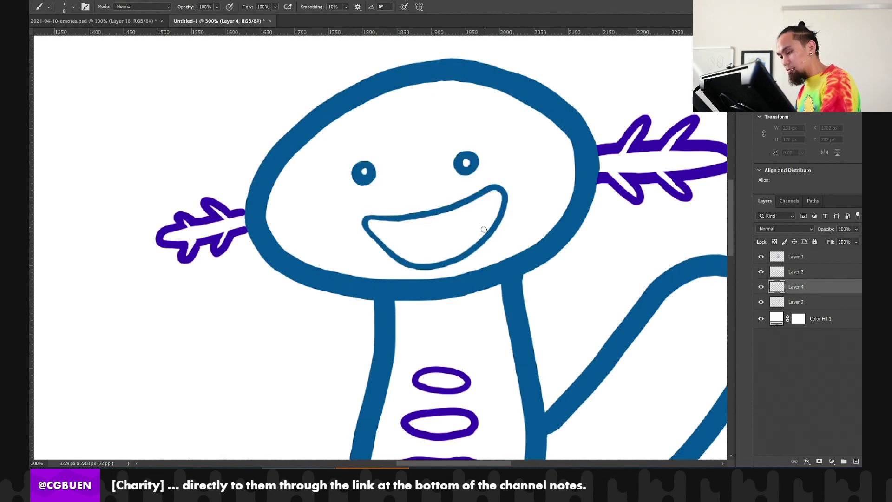
Draw a magenta tongue line inside the mouth, replacing a small single arc with a larger two-humped curve
{"action": "mouse_move", "coordinate": [483, 233]}
{"action": "left_mouse_down"}
{"action": "mouse_move", "coordinate": [440, 245]}
{"action": "mouse_move", "coordinate": [431, 265]}
{"action": "left_mouse_up"}
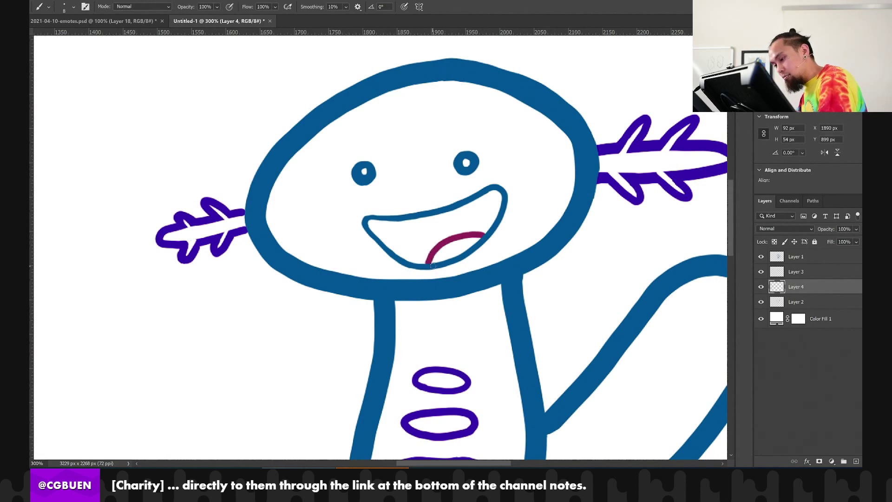
{"action": "key", "text": "ctrl+z"}
{"action": "mouse_move", "coordinate": [496, 216]}
{"action": "left_mouse_down"}
{"action": "mouse_move", "coordinate": [459, 223]}
{"action": "mouse_move", "coordinate": [416, 262]}
{"action": "left_mouse_up"}
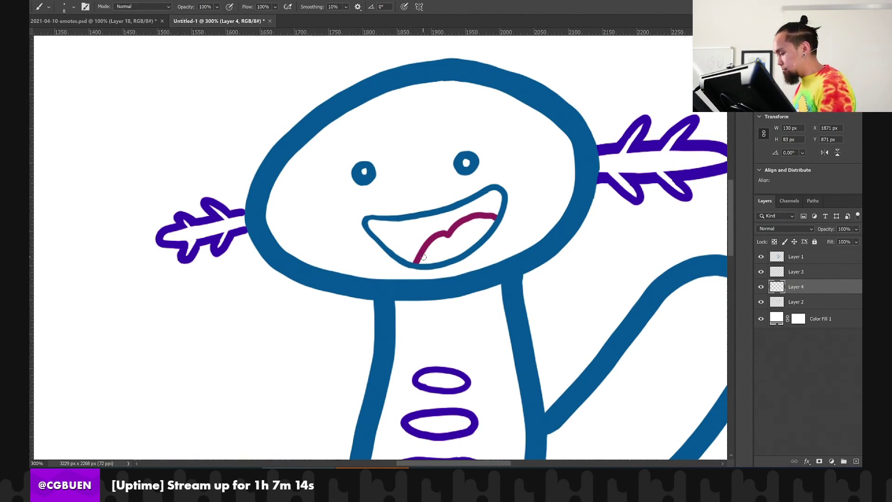
Add a new layer directly above Color Fill 1, and group all the drawing layers above it as "Lines"
{"action": "left_click", "coordinate": [856, 461]}
{"action": "left_click_drag", "start_coordinate": [807, 287], "coordinate": [805, 324]}
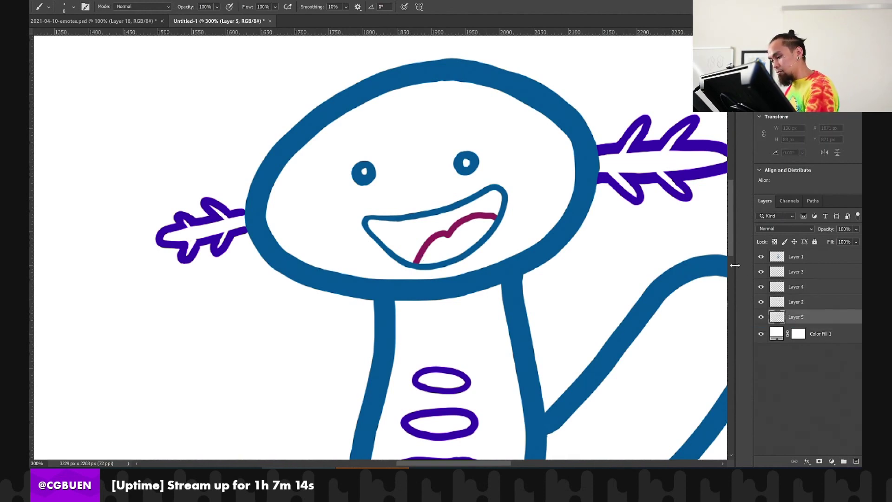
{"action": "left_click", "coordinate": [795, 259]}
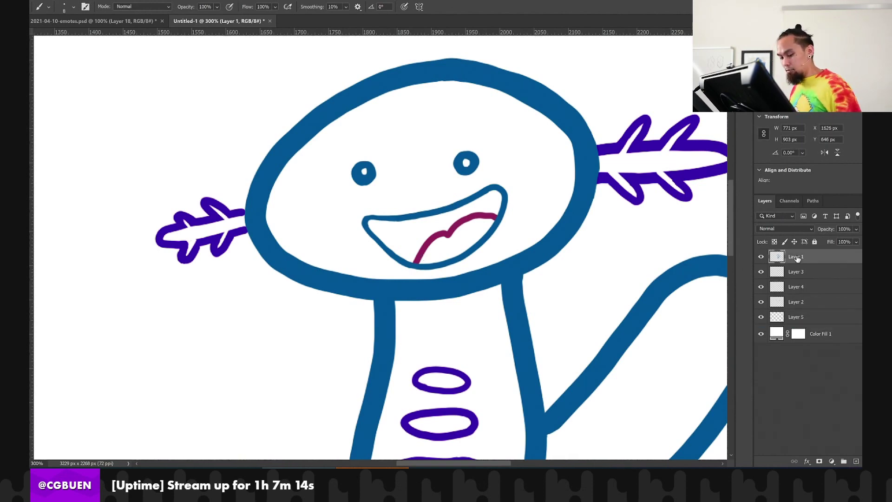
{"action": "left_click", "coordinate": [818, 303], "text": "shift"}
{"action": "key", "text": "ctrl+g"}
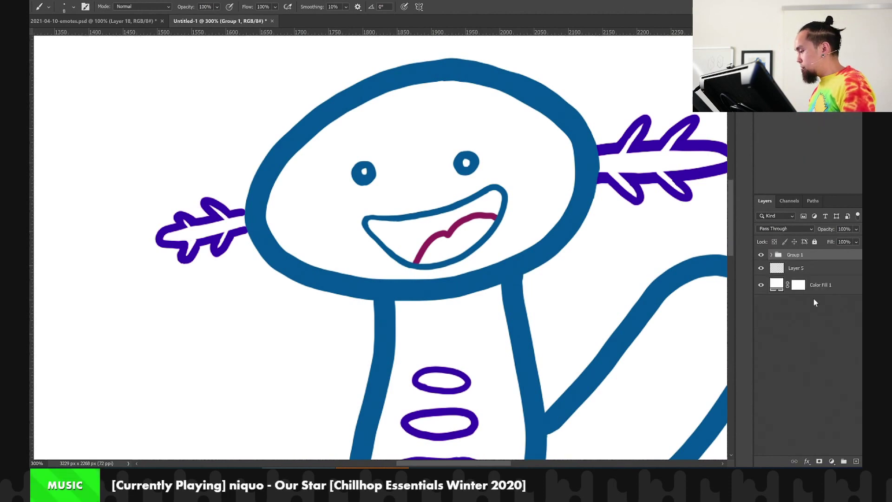
{"action": "double_click", "coordinate": [791, 256]}
{"action": "type", "text": "Lines"}
{"action": "key", "text": "Return"}
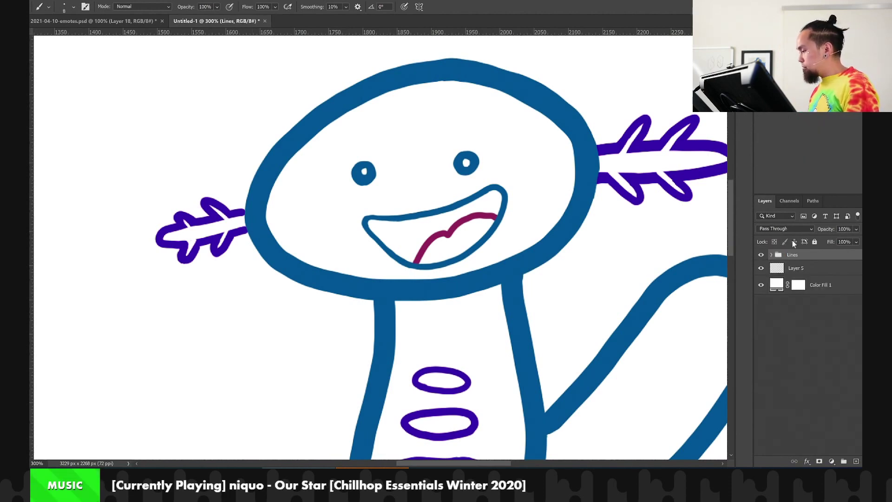
On Layer 5, choose the Kyle's Paintbox - Wet Blender 50 brush from the Wet Media Brushes
{"action": "left_click", "coordinate": [818, 271]}
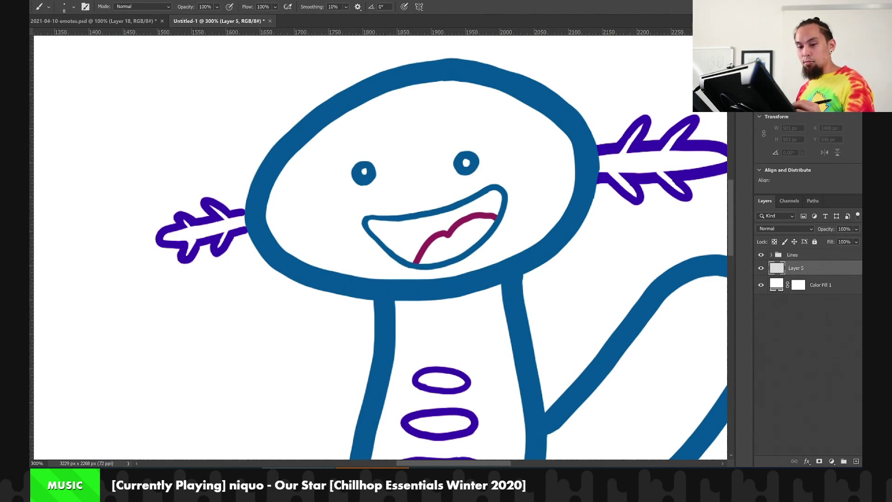
{"action": "right_click", "coordinate": [15, 128]}
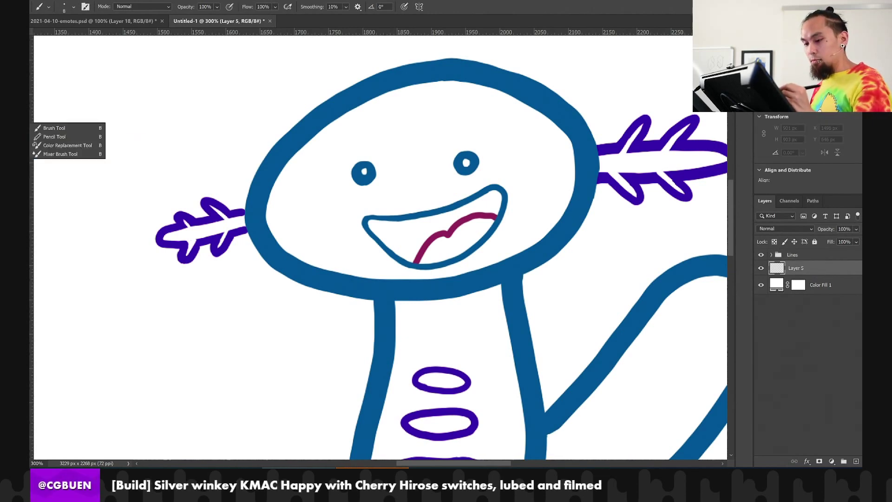
{"action": "left_click", "coordinate": [64, 8]}
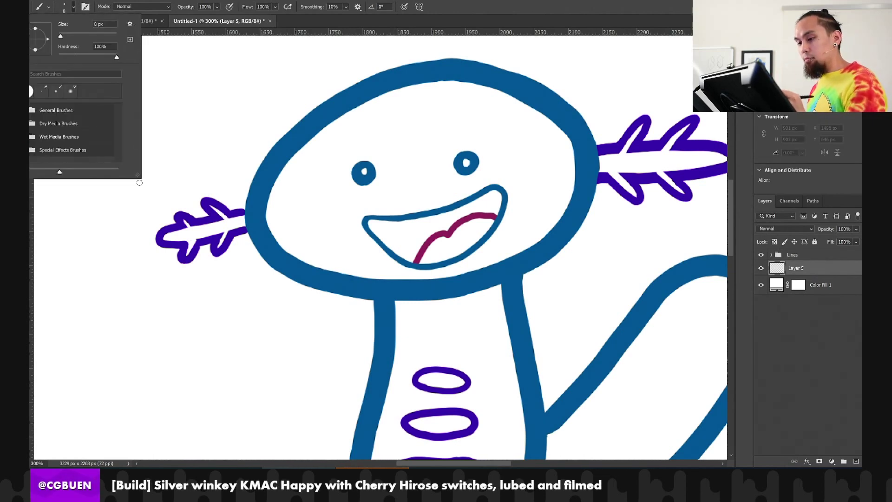
{"action": "left_click_drag", "start_coordinate": [141, 179], "coordinate": [170, 356]}
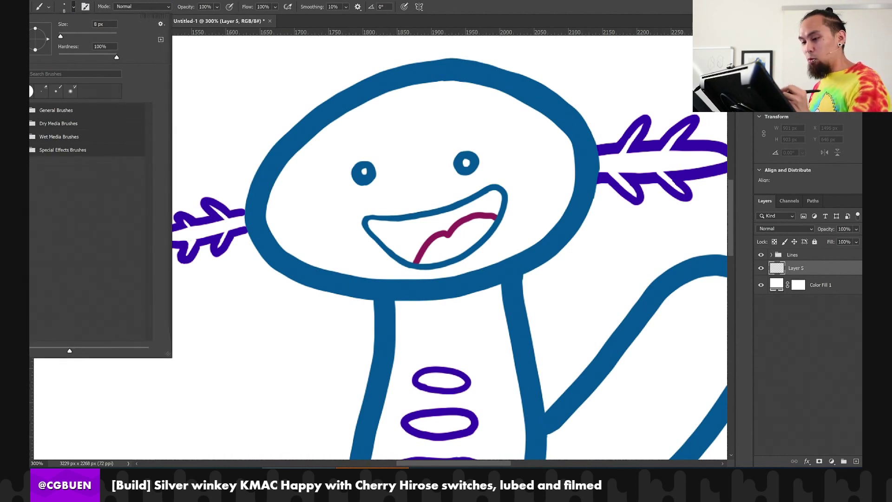
{"action": "left_click", "coordinate": [33, 138]}
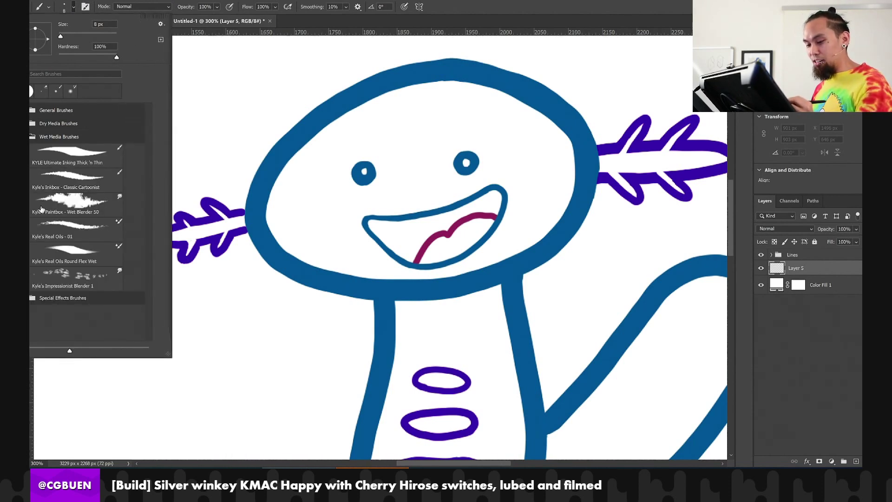
{"action": "left_click", "coordinate": [45, 206]}
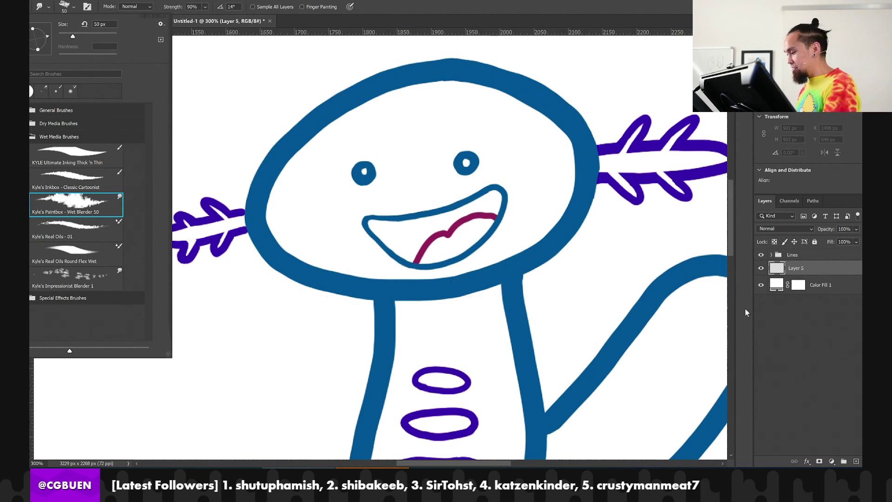
{"action": "left_click", "coordinate": [796, 272]}
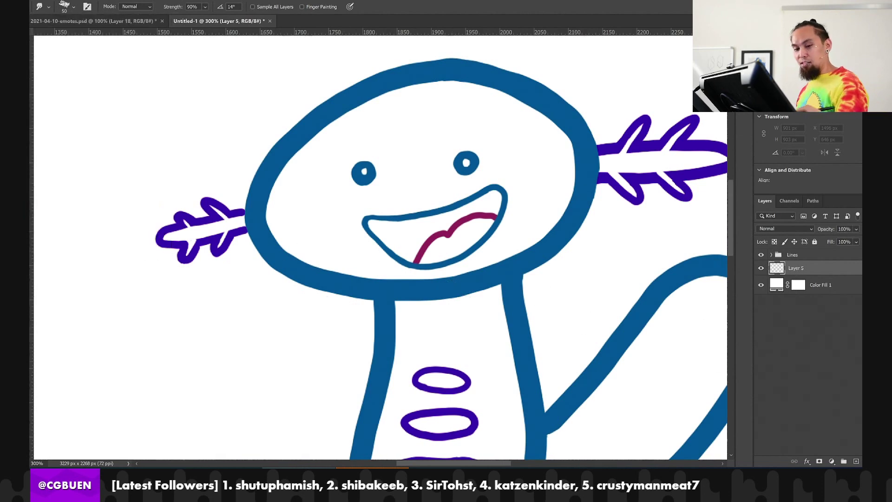
Set the foreground color to pink #cb7aa4
{"action": "mouse_move", "coordinate": [582, 260]}
{"action": "left_mouse_down"}
{"action": "mouse_move", "coordinate": [580, 236]}
{"action": "mouse_move", "coordinate": [566, 233]}
{"action": "mouse_move", "coordinate": [587, 230]}
{"action": "left_mouse_up"}
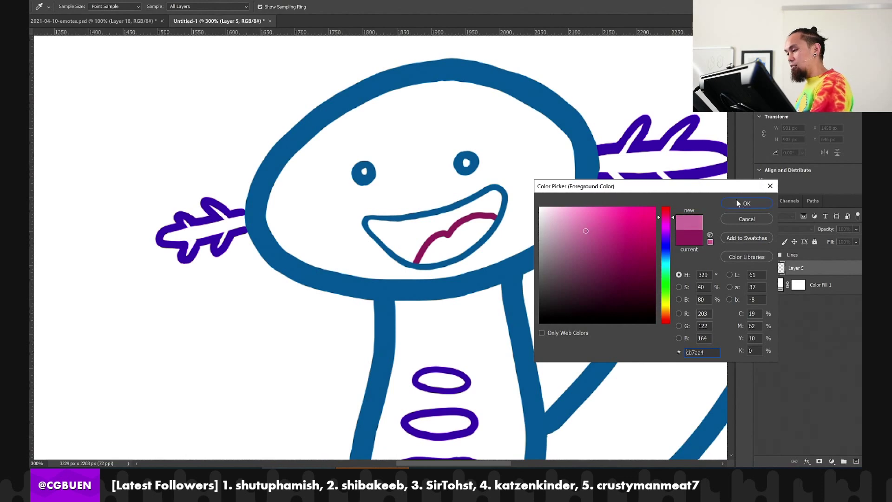
{"action": "left_click", "coordinate": [739, 203]}
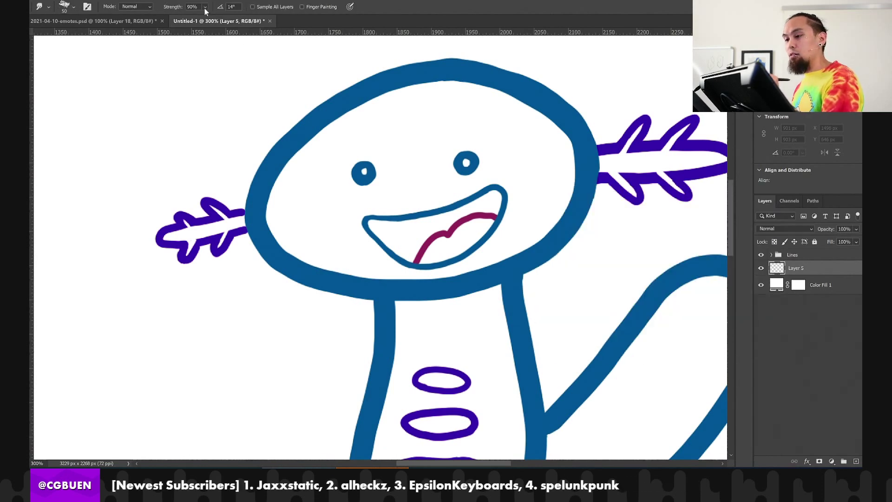
Try the wet blender on the tongue at 34% strength and raise its strength to 85%
{"action": "left_click_drag", "start_coordinate": [209, 19], "coordinate": [202, 19]}
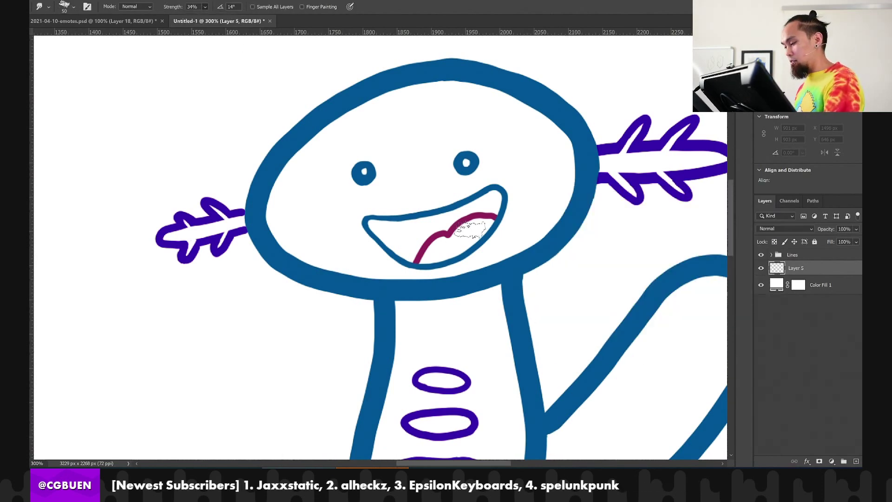
{"action": "mouse_move", "coordinate": [453, 225]}
{"action": "left_mouse_down"}
{"action": "mouse_move", "coordinate": [470, 239]}
{"action": "mouse_move", "coordinate": [458, 232]}
{"action": "mouse_move", "coordinate": [434, 253]}
{"action": "mouse_move", "coordinate": [444, 254]}
{"action": "left_mouse_up"}
{"action": "left_click", "coordinate": [205, 7]}
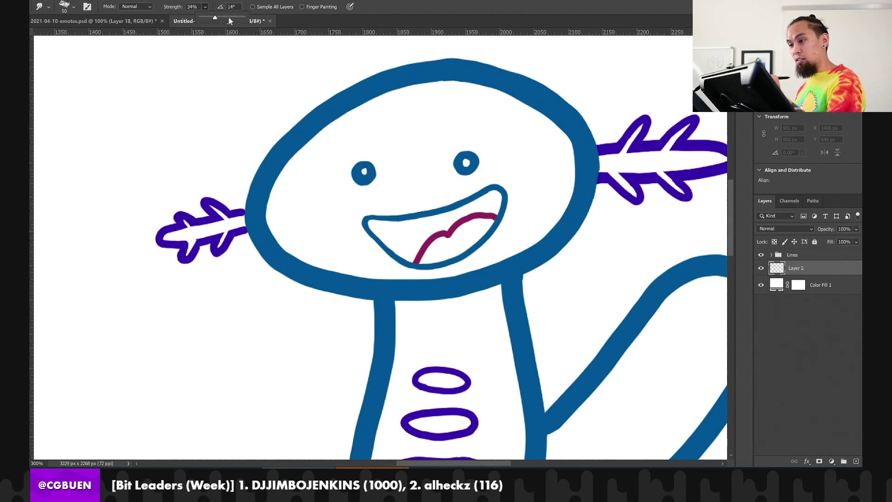
{"action": "left_click_drag", "start_coordinate": [228, 18], "coordinate": [238, 18]}
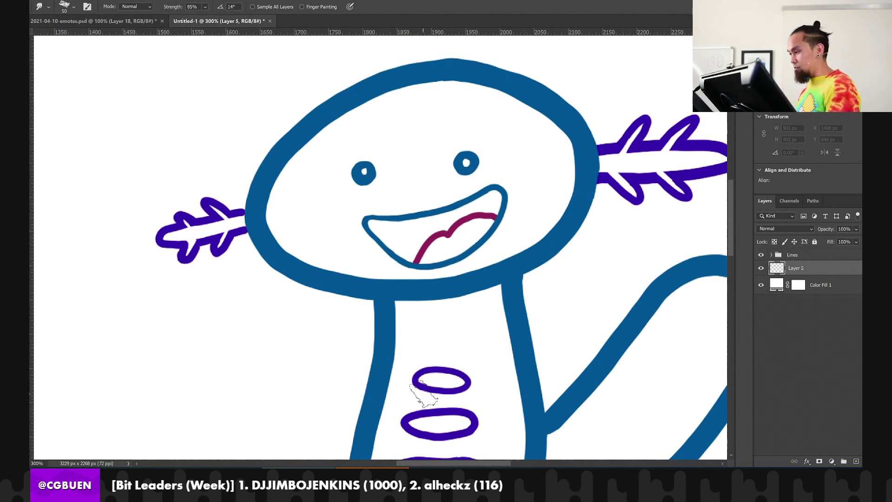
Choose the KYLE Ultimate Inking Thick 'n Thin brush, try filling the tongue with pink, and undo those strokes
{"action": "left_click", "coordinate": [74, 7]}
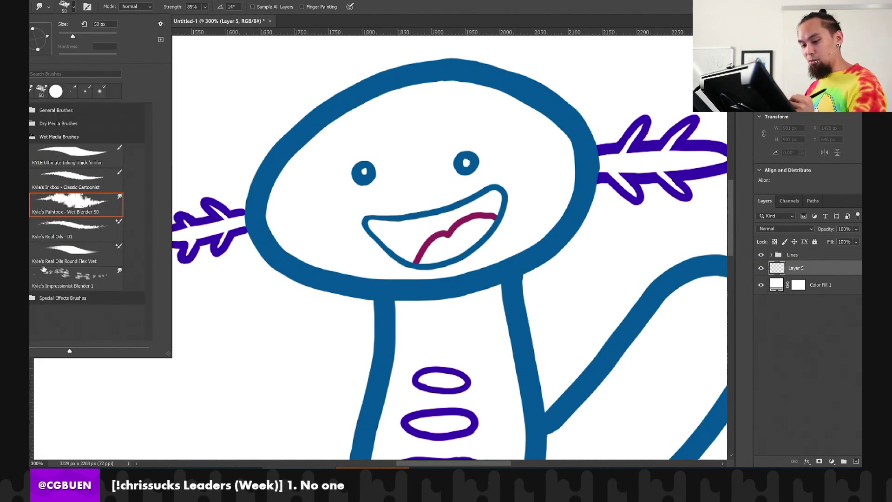
{"action": "left_click", "coordinate": [43, 283]}
{"action": "left_click", "coordinate": [64, 159]}
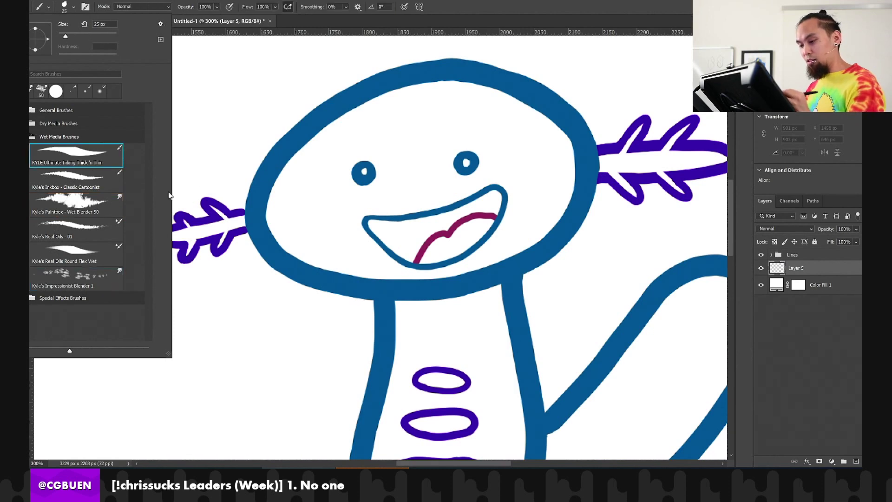
{"action": "mouse_move", "coordinate": [483, 223]}
{"action": "left_mouse_down"}
{"action": "mouse_move", "coordinate": [433, 248]}
{"action": "mouse_move", "coordinate": [460, 238]}
{"action": "mouse_move", "coordinate": [448, 247]}
{"action": "mouse_move", "coordinate": [461, 250]}
{"action": "mouse_move", "coordinate": [446, 247]}
{"action": "mouse_move", "coordinate": [420, 263]}
{"action": "left_mouse_up"}
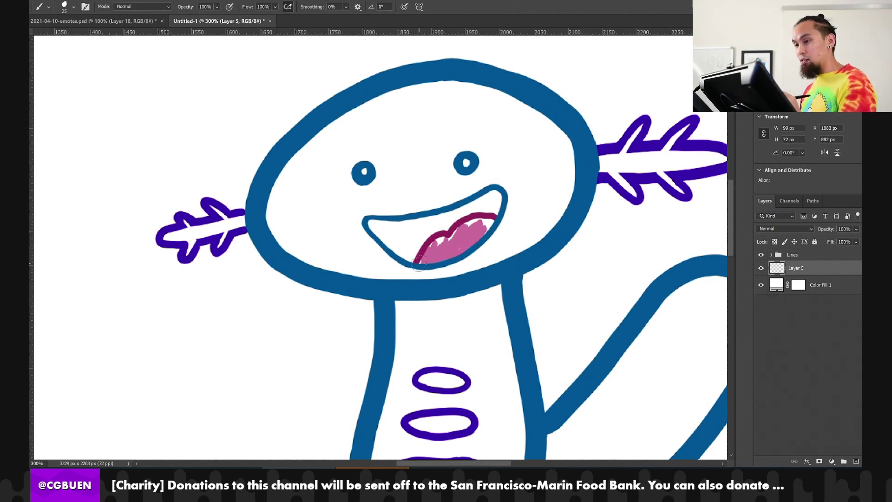
{"action": "key", "text": "ctrl+z"}
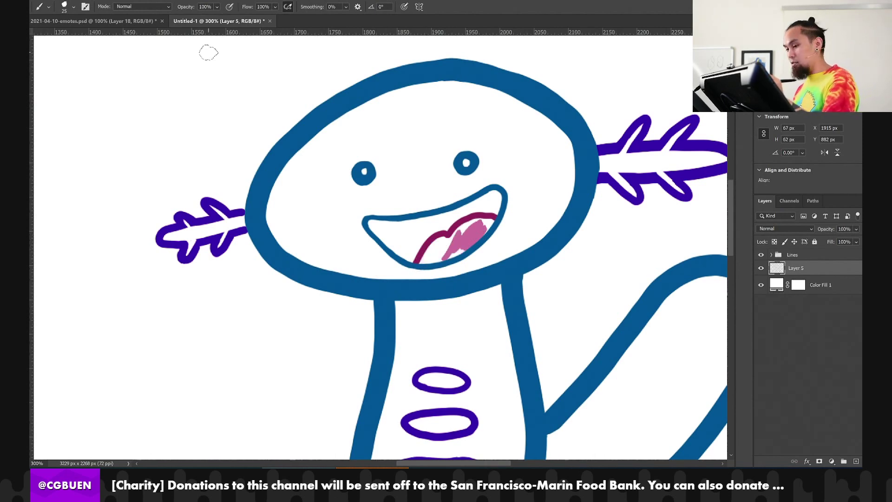
{"action": "key", "text": "ctrl+z"}
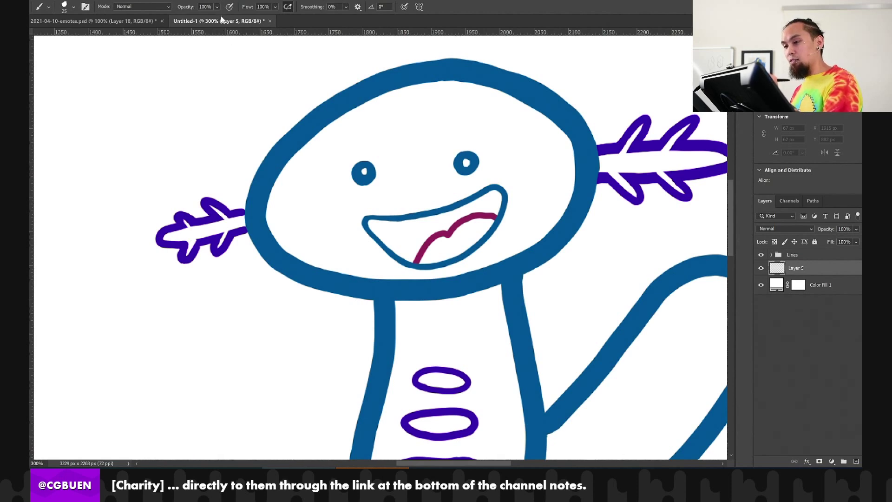
Paint the tongue in layered translucent pink strokes, with brush opacity at 31% and flow reduced to 60%
{"action": "left_click_drag", "start_coordinate": [213, 19], "coordinate": [210, 18]}
{"action": "mouse_move", "coordinate": [474, 237]}
{"action": "left_mouse_down"}
{"action": "mouse_move", "coordinate": [455, 244]}
{"action": "mouse_move", "coordinate": [475, 237]}
{"action": "mouse_move", "coordinate": [475, 226]}
{"action": "mouse_move", "coordinate": [452, 249]}
{"action": "mouse_move", "coordinate": [481, 222]}
{"action": "mouse_move", "coordinate": [451, 253]}
{"action": "mouse_move", "coordinate": [472, 230]}
{"action": "mouse_move", "coordinate": [433, 248]}
{"action": "mouse_move", "coordinate": [450, 248]}
{"action": "mouse_move", "coordinate": [425, 263]}
{"action": "mouse_move", "coordinate": [467, 224]}
{"action": "mouse_move", "coordinate": [487, 223]}
{"action": "mouse_move", "coordinate": [428, 258]}
{"action": "left_mouse_up"}
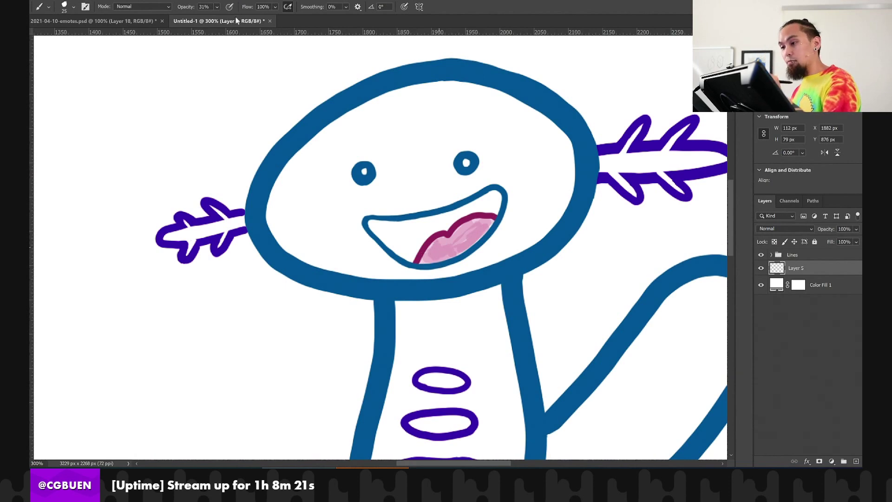
{"action": "left_click_drag", "start_coordinate": [276, 18], "coordinate": [283, 21]}
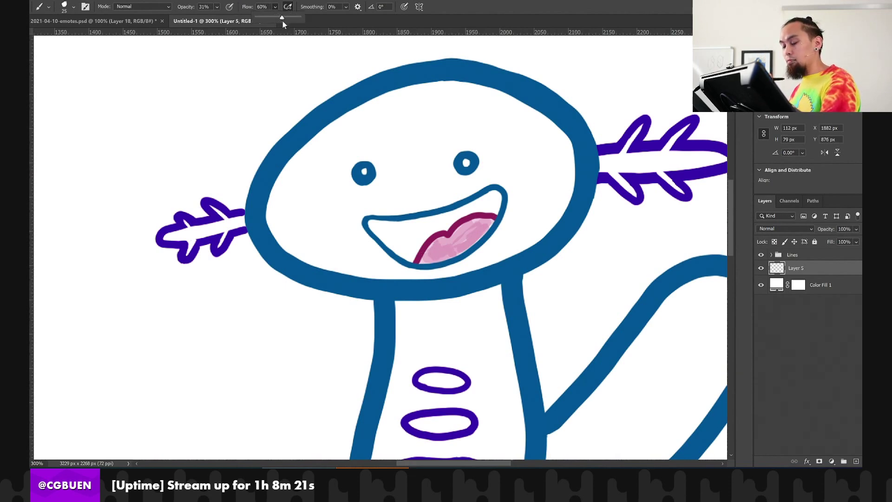
{"action": "mouse_move", "coordinate": [449, 240]}
{"action": "left_mouse_down"}
{"action": "mouse_move", "coordinate": [427, 260]}
{"action": "mouse_move", "coordinate": [441, 238]}
{"action": "mouse_move", "coordinate": [486, 222]}
{"action": "mouse_move", "coordinate": [428, 258]}
{"action": "left_mouse_up"}
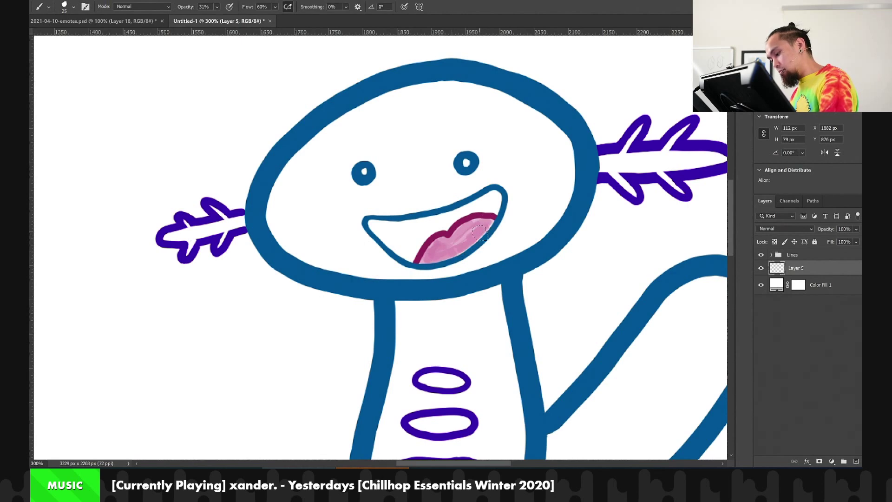
{"action": "mouse_move", "coordinate": [480, 231]}
{"action": "left_mouse_down"}
{"action": "mouse_move", "coordinate": [470, 250]}
{"action": "mouse_move", "coordinate": [425, 270]}
{"action": "left_mouse_up"}
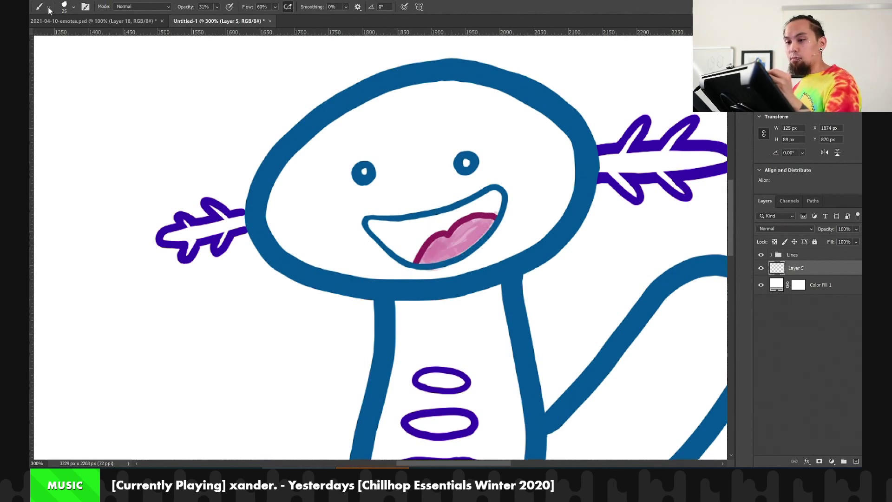
Smear the tongue's pink outward with the Kyle's Impressionist Blender 1 brush
{"action": "left_click", "coordinate": [73, 8]}
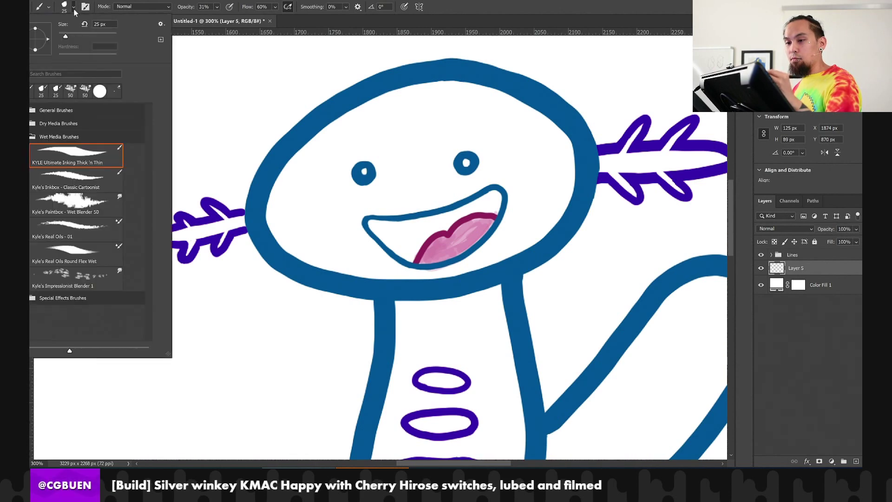
{"action": "left_click", "coordinate": [53, 277]}
{"action": "mouse_move", "coordinate": [432, 260]}
{"action": "left_mouse_down"}
{"action": "mouse_move", "coordinate": [479, 227]}
{"action": "mouse_move", "coordinate": [402, 271]}
{"action": "mouse_move", "coordinate": [488, 234]}
{"action": "mouse_move", "coordinate": [451, 243]}
{"action": "mouse_move", "coordinate": [400, 212]}
{"action": "mouse_move", "coordinate": [414, 273]}
{"action": "mouse_move", "coordinate": [432, 240]}
{"action": "mouse_move", "coordinate": [416, 253]}
{"action": "left_mouse_up"}
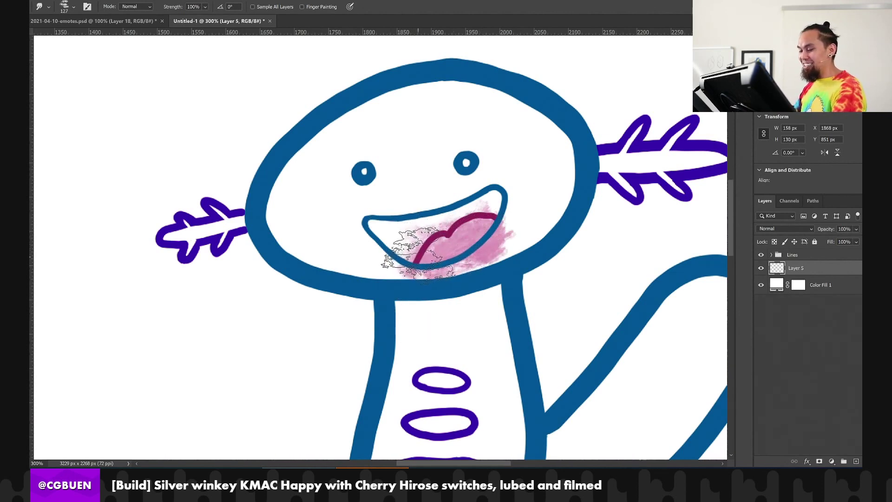
Add a new layer directly below Layer 5 and set the foreground color to a pale teal
{"action": "left_click", "coordinate": [856, 460]}
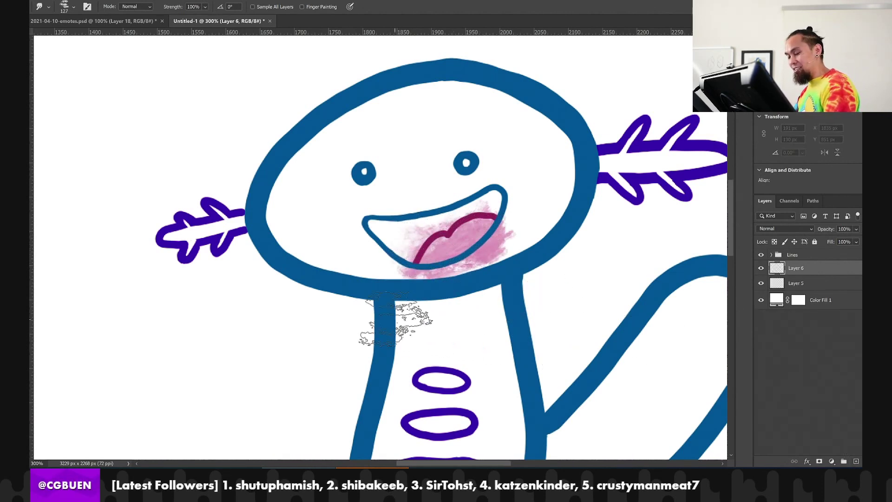
{"action": "left_click_drag", "start_coordinate": [796, 269], "coordinate": [796, 285]}
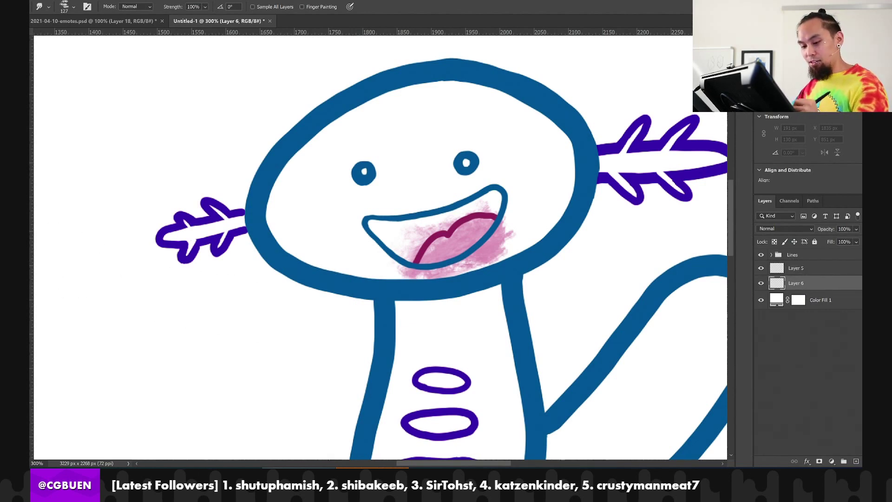
{"action": "left_click", "coordinate": [27, 291]}
{"action": "left_click_drag", "start_coordinate": [666, 217], "coordinate": [666, 264]}
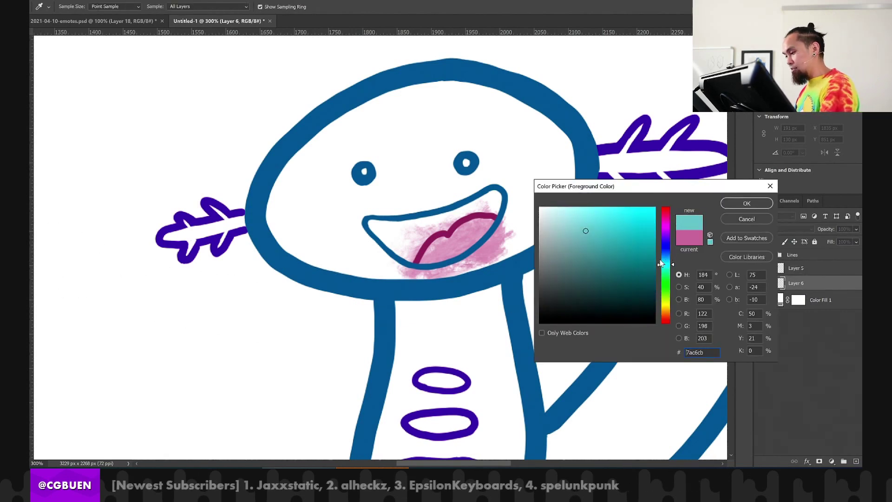
{"action": "left_click", "coordinate": [570, 223]}
{"action": "left_click", "coordinate": [739, 208]}
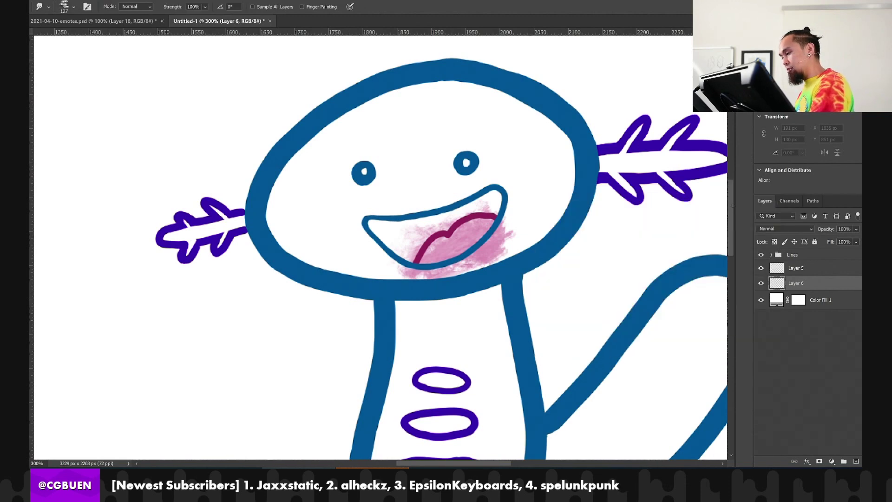
Choose the Kyle's Inkbox - Classic Cartoonist brush and set its opacity to 55%
{"action": "left_click", "coordinate": [73, 7]}
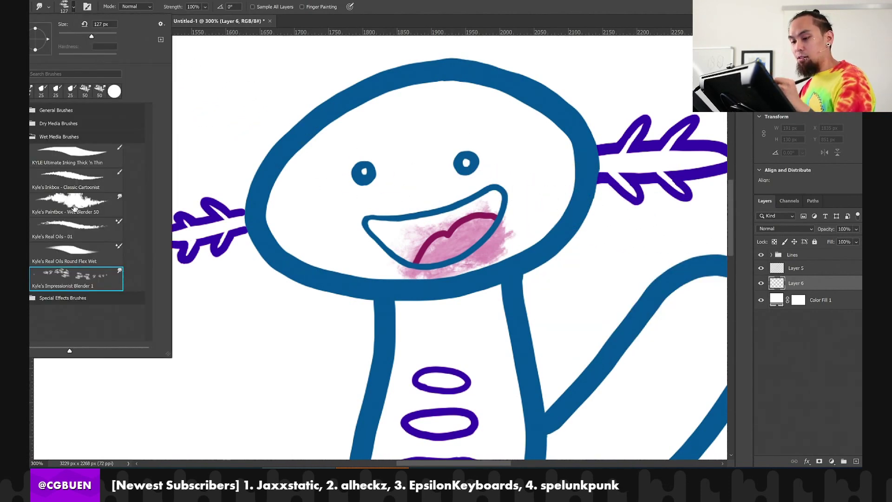
{"action": "left_click", "coordinate": [62, 162]}
{"action": "left_click", "coordinate": [64, 182]}
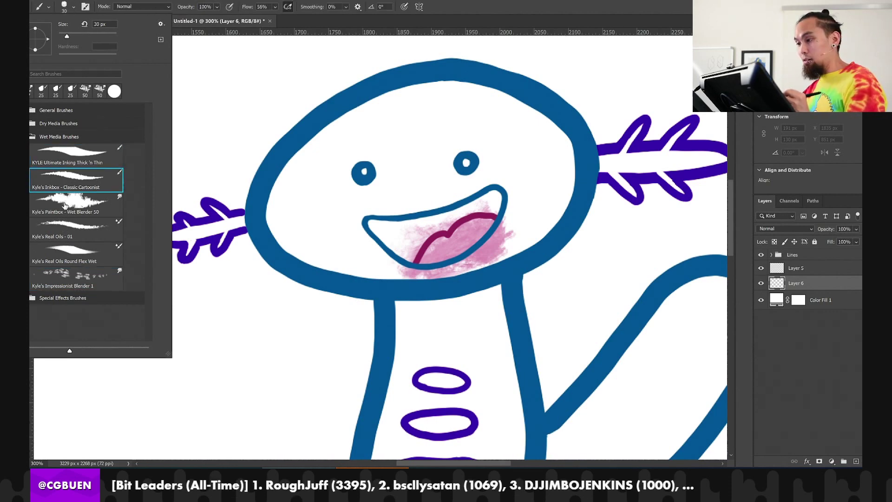
{"action": "left_click", "coordinate": [65, 212]}
{"action": "left_click", "coordinate": [62, 185]}
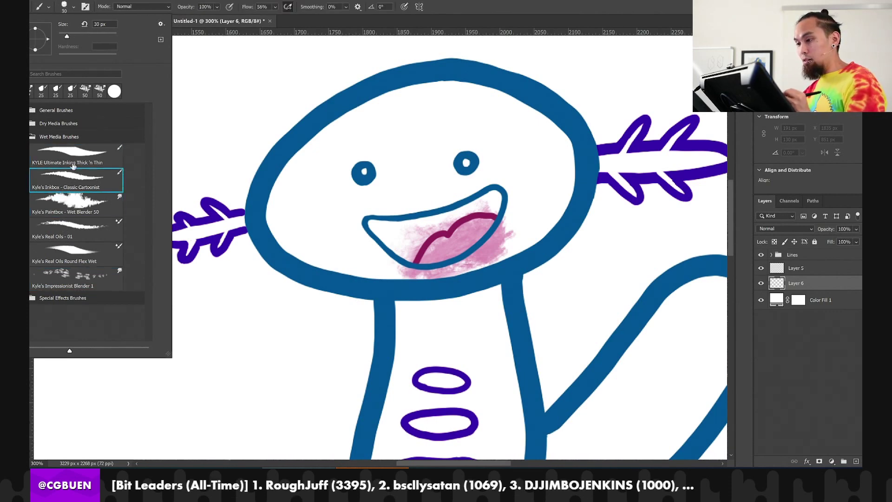
{"action": "left_click", "coordinate": [216, 7]}
{"action": "left_click_drag", "start_coordinate": [222, 18], "coordinate": [223, 18]}
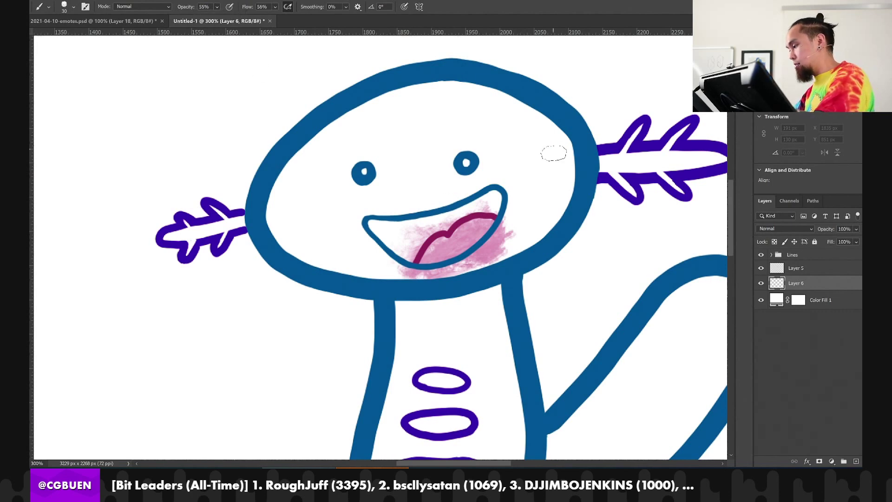
On Layer 6, make loose teal strokes across the face, enlarge the brush to 175 px, and paint over the head and upper body
{"action": "left_click_drag", "start_coordinate": [553, 149], "coordinate": [534, 224]}
{"action": "mouse_move", "coordinate": [531, 140]}
{"action": "left_mouse_down"}
{"action": "mouse_move", "coordinate": [522, 170]}
{"action": "mouse_move", "coordinate": [494, 136]}
{"action": "mouse_move", "coordinate": [495, 122]}
{"action": "mouse_move", "coordinate": [476, 140]}
{"action": "mouse_move", "coordinate": [413, 106]}
{"action": "mouse_move", "coordinate": [393, 144]}
{"action": "mouse_move", "coordinate": [348, 164]}
{"action": "left_mouse_up"}
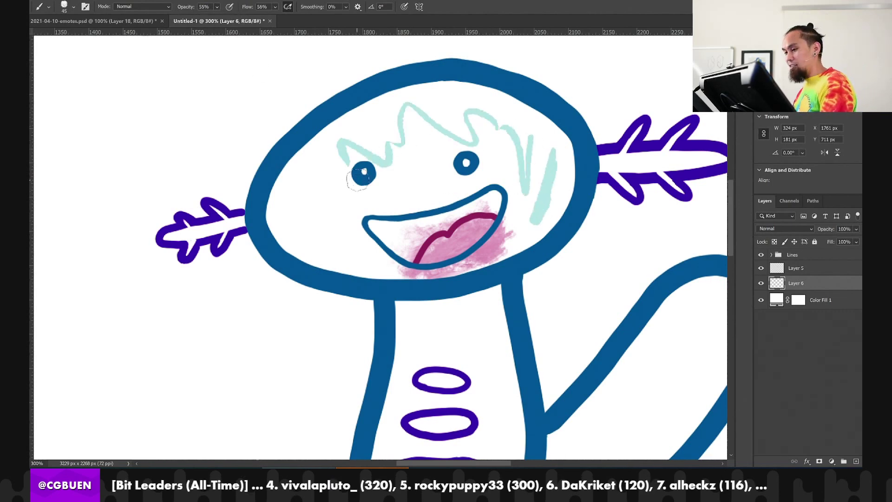
{"action": "key", "text": "bracketright"}
{"action": "key", "text": "bracketright"}
{"action": "key", "text": "bracketright"}
{"action": "key", "text": "bracketright"}
{"action": "key", "text": "bracketright"}
{"action": "key", "text": "bracketright"}
{"action": "key", "text": "bracketright"}
{"action": "key", "text": "bracketright"}
{"action": "mouse_move", "coordinate": [408, 140]}
{"action": "left_mouse_down"}
{"action": "mouse_move", "coordinate": [448, 139]}
{"action": "mouse_move", "coordinate": [428, 109]}
{"action": "mouse_move", "coordinate": [415, 176]}
{"action": "mouse_move", "coordinate": [465, 353]}
{"action": "mouse_move", "coordinate": [395, 371]}
{"action": "mouse_move", "coordinate": [423, 423]}
{"action": "left_mouse_up"}
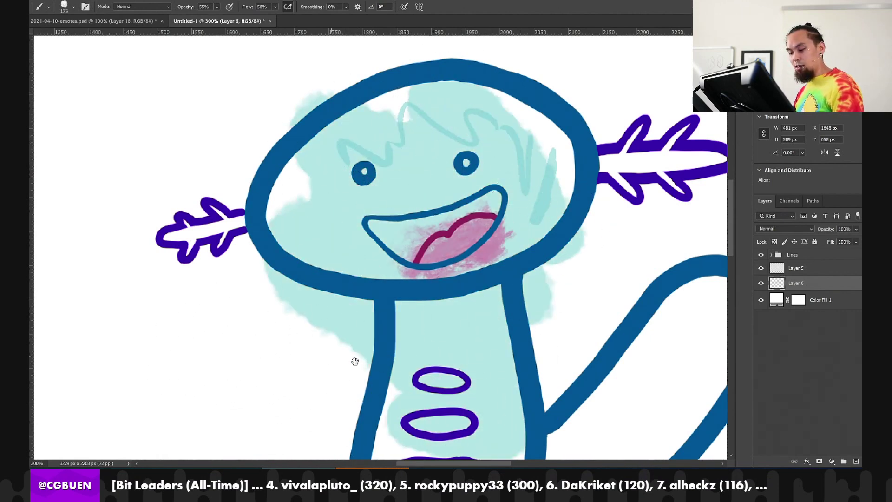
Try to extend the teal wash over the lower body, legs and tail and fill the gaps around the head
{"action": "mouse_move", "coordinate": [355, 361]}
{"action": "left_mouse_down"}
{"action": "mouse_move", "coordinate": [241, 194]}
{"action": "mouse_move", "coordinate": [409, 319]}
{"action": "mouse_move", "coordinate": [186, 279]}
{"action": "mouse_move", "coordinate": [237, 422]}
{"action": "mouse_move", "coordinate": [153, 320]}
{"action": "left_mouse_up"}
{"action": "mouse_move", "coordinate": [325, 372]}
{"action": "left_mouse_down"}
{"action": "mouse_move", "coordinate": [102, 306]}
{"action": "mouse_move", "coordinate": [195, 409]}
{"action": "left_mouse_up"}
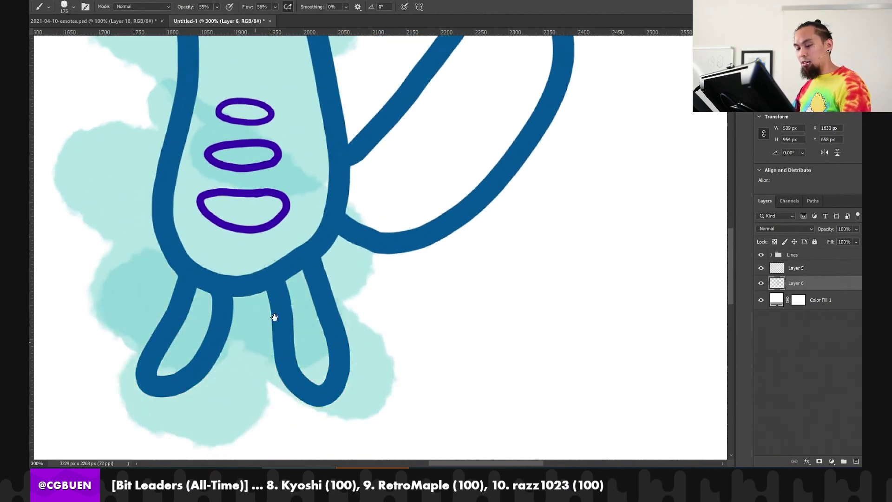
{"action": "mouse_move", "coordinate": [274, 317]}
{"action": "left_mouse_down"}
{"action": "mouse_move", "coordinate": [378, 409]}
{"action": "mouse_move", "coordinate": [293, 427]}
{"action": "left_mouse_up"}
{"action": "mouse_move", "coordinate": [372, 279]}
{"action": "left_mouse_down"}
{"action": "mouse_move", "coordinate": [465, 353]}
{"action": "mouse_move", "coordinate": [518, 321]}
{"action": "mouse_move", "coordinate": [508, 170]}
{"action": "mouse_move", "coordinate": [422, 149]}
{"action": "left_mouse_up"}
{"action": "mouse_move", "coordinate": [328, 205]}
{"action": "left_mouse_down"}
{"action": "mouse_move", "coordinate": [486, 322]}
{"action": "mouse_move", "coordinate": [499, 345]}
{"action": "left_mouse_up"}
{"action": "mouse_move", "coordinate": [549, 260]}
{"action": "left_mouse_down"}
{"action": "mouse_move", "coordinate": [497, 119]}
{"action": "mouse_move", "coordinate": [388, 49]}
{"action": "mouse_move", "coordinate": [264, 208]}
{"action": "left_mouse_up"}
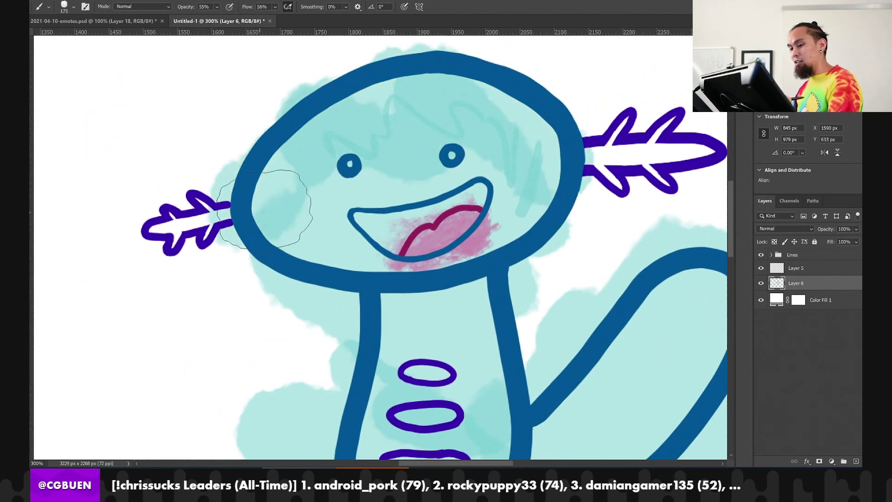
Undo the teal strokes back to the single first stroke on the face's right cheek
{"action": "key", "text": "ctrl+z"}
{"action": "key", "text": "ctrl+z"}
{"action": "key", "text": "ctrl+z"}
{"action": "key", "text": "ctrl+z"}
{"action": "key", "text": "ctrl+z"}
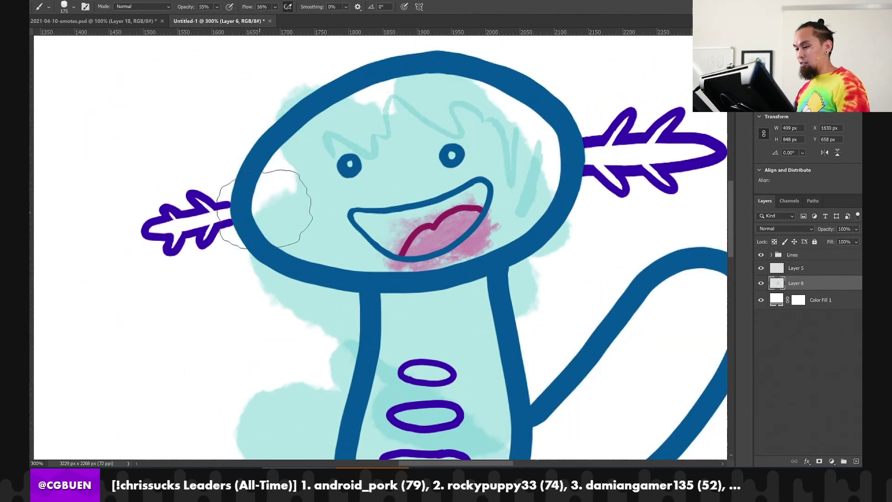
{"action": "key", "text": "ctrl+z"}
{"action": "key", "text": "ctrl+z"}
{"action": "key", "text": "ctrl+z"}
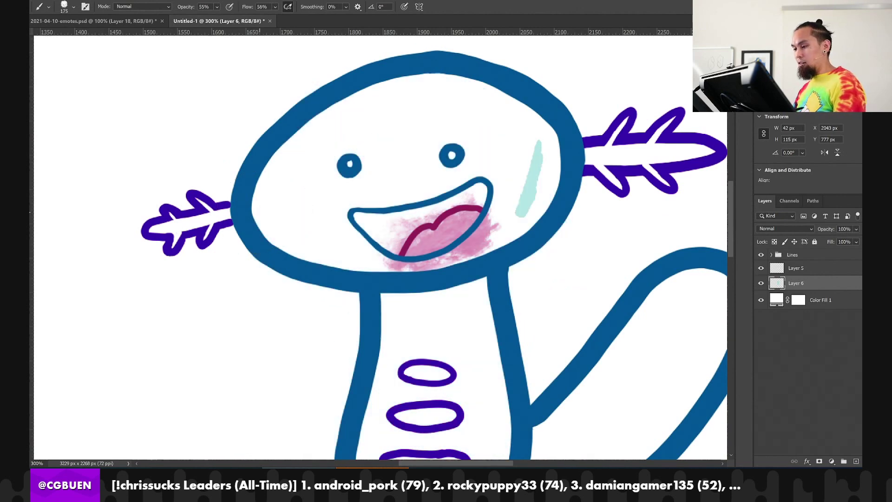
Repaint the character's head, body, legs and tail with broad, continuous pale teal strokes
{"action": "mouse_move", "coordinate": [446, 109]}
{"action": "left_mouse_down"}
{"action": "mouse_move", "coordinate": [583, 235]}
{"action": "mouse_move", "coordinate": [446, 102]}
{"action": "mouse_move", "coordinate": [308, 213]}
{"action": "mouse_move", "coordinate": [309, 332]}
{"action": "left_mouse_up"}
{"action": "mouse_move", "coordinate": [461, 363]}
{"action": "left_mouse_down"}
{"action": "mouse_move", "coordinate": [359, 244]}
{"action": "mouse_move", "coordinate": [434, 285]}
{"action": "mouse_move", "coordinate": [307, 202]}
{"action": "mouse_move", "coordinate": [453, 364]}
{"action": "mouse_move", "coordinate": [258, 269]}
{"action": "mouse_move", "coordinate": [277, 331]}
{"action": "mouse_move", "coordinate": [338, 434]}
{"action": "mouse_move", "coordinate": [292, 421]}
{"action": "left_mouse_up"}
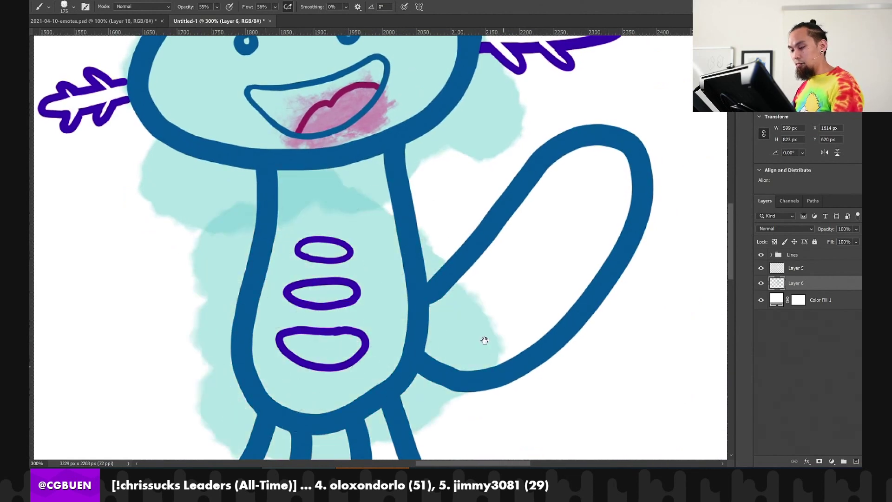
{"action": "left_click_drag", "start_coordinate": [485, 341], "coordinate": [381, 225]}
{"action": "mouse_move", "coordinate": [218, 325]}
{"action": "left_mouse_down"}
{"action": "mouse_move", "coordinate": [298, 372]}
{"action": "mouse_move", "coordinate": [200, 427]}
{"action": "mouse_move", "coordinate": [325, 364]}
{"action": "left_mouse_up"}
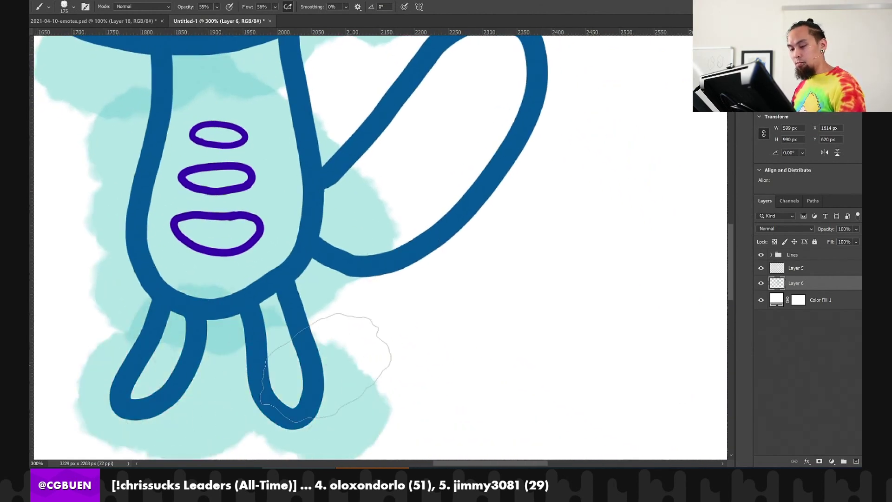
{"action": "mouse_move", "coordinate": [362, 179]}
{"action": "left_mouse_down"}
{"action": "mouse_move", "coordinate": [332, 243]}
{"action": "mouse_move", "coordinate": [307, 270]}
{"action": "left_mouse_up"}
{"action": "mouse_move", "coordinate": [534, 199]}
{"action": "left_mouse_down"}
{"action": "mouse_move", "coordinate": [378, 179]}
{"action": "mouse_move", "coordinate": [403, 334]}
{"action": "left_mouse_up"}
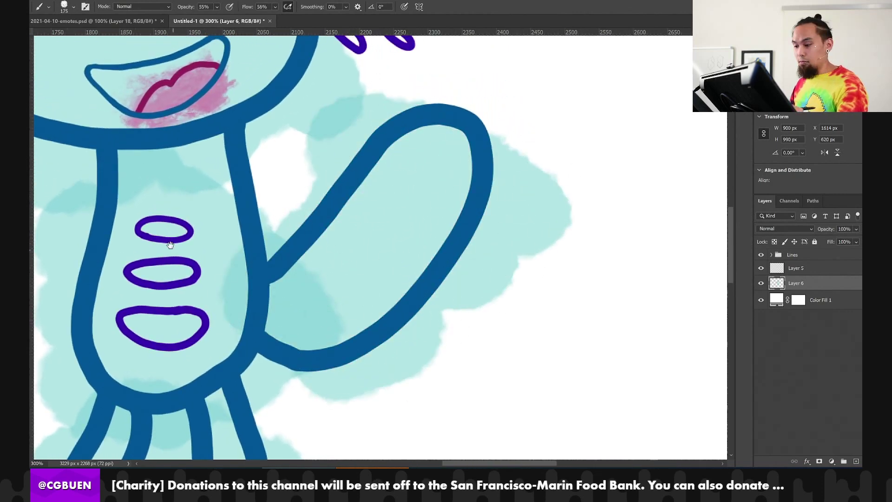
Layer a darker teal band over the top and right side of the head, replacing a stroke that strays past its upper left
{"action": "mouse_move", "coordinate": [189, 281]}
{"action": "left_mouse_down"}
{"action": "mouse_move", "coordinate": [389, 381]}
{"action": "mouse_move", "coordinate": [409, 450]}
{"action": "left_mouse_up"}
{"action": "mouse_move", "coordinate": [299, 243]}
{"action": "left_mouse_down"}
{"action": "mouse_move", "coordinate": [329, 80]}
{"action": "mouse_move", "coordinate": [205, 100]}
{"action": "left_mouse_up"}
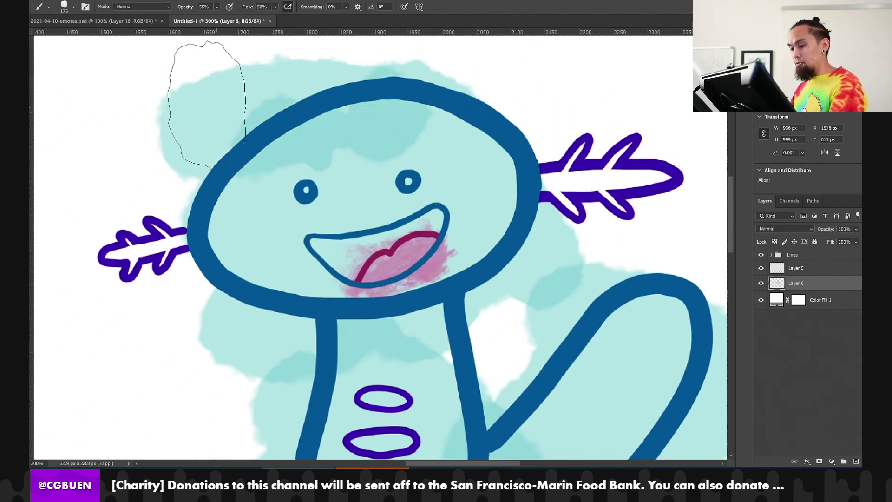
{"action": "key", "text": "ctrl+z"}
{"action": "left_click_drag", "start_coordinate": [302, 65], "coordinate": [543, 288]}
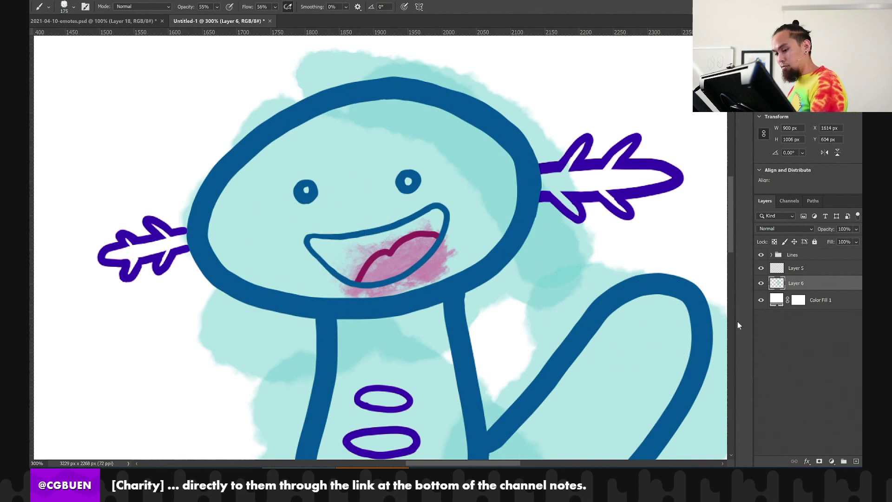
Blend the darker teal patch at the base of the tail into the pale teal with Kyle's Paintbox - Wet Blender 50
{"action": "left_click_drag", "start_coordinate": [499, 304], "coordinate": [367, 176]}
{"action": "scroll", "coordinate": [189, 222], "scroll_direction": "up", "scroll_amount": 5}
{"action": "scroll", "coordinate": [189, 222], "scroll_direction": "left", "scroll_amount": 3}
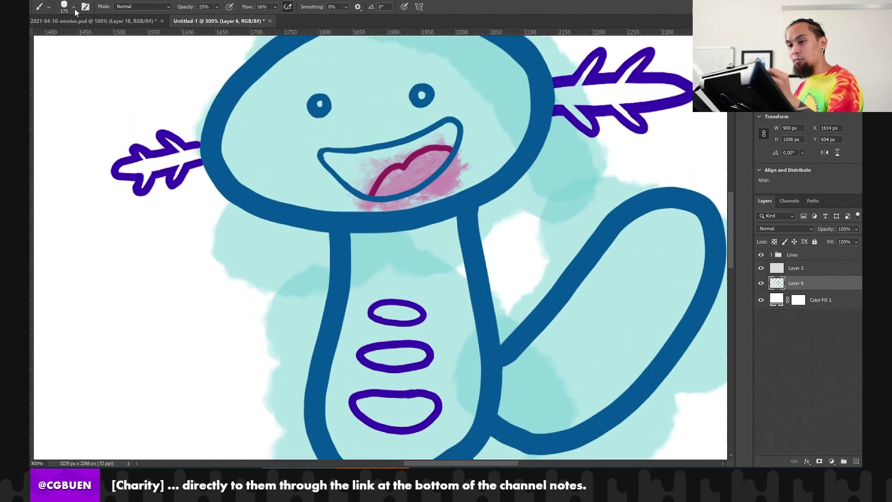
{"action": "left_click", "coordinate": [73, 7]}
{"action": "left_click", "coordinate": [57, 208]}
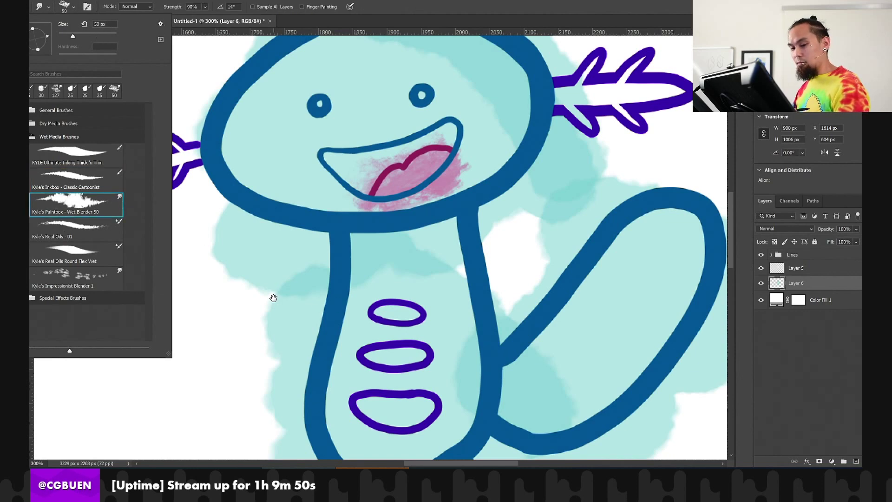
{"action": "left_click_drag", "start_coordinate": [273, 298], "coordinate": [247, 247]}
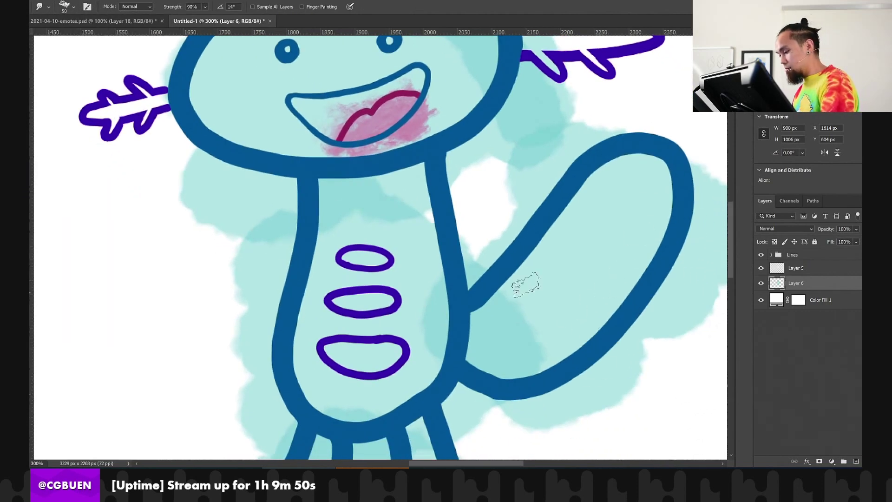
{"action": "left_click_drag", "start_coordinate": [527, 397], "coordinate": [502, 416]}
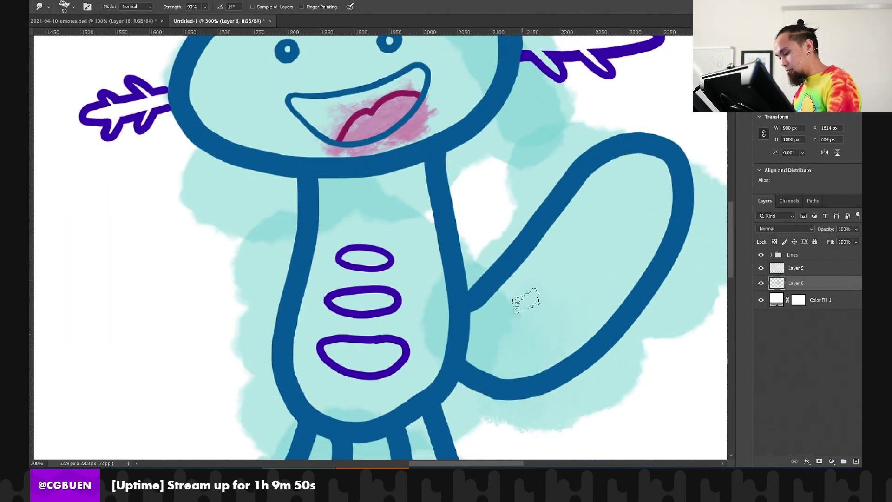
{"action": "mouse_move", "coordinate": [497, 370]}
{"action": "left_mouse_down"}
{"action": "mouse_move", "coordinate": [465, 382]}
{"action": "mouse_move", "coordinate": [489, 357]}
{"action": "left_mouse_up"}
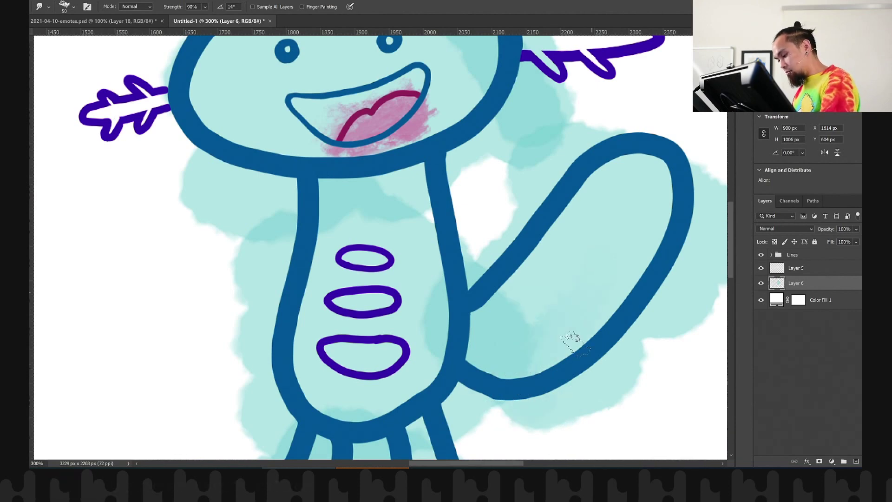
Blend the overlapping teal tones across the character's torso and the tops of the legs
{"action": "mouse_move", "coordinate": [394, 245]}
{"action": "left_mouse_down"}
{"action": "mouse_move", "coordinate": [422, 205]}
{"action": "mouse_move", "coordinate": [463, 253]}
{"action": "left_mouse_up"}
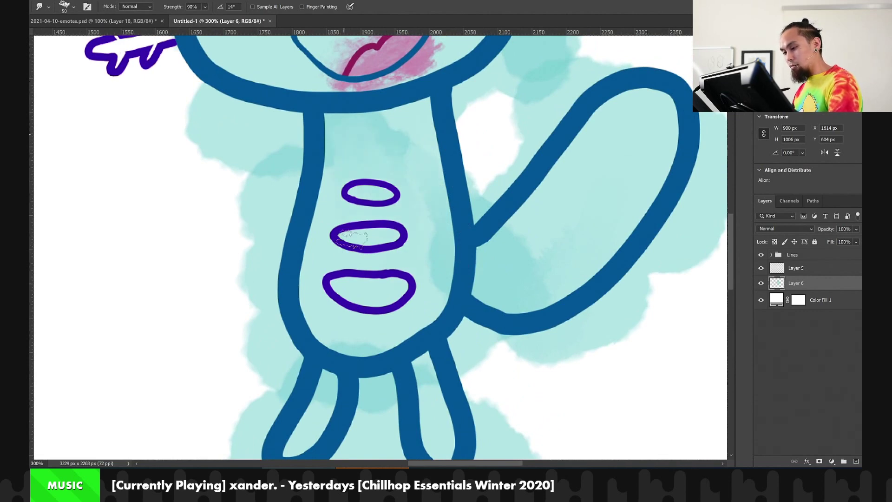
{"action": "left_click_drag", "start_coordinate": [424, 279], "coordinate": [440, 228]}
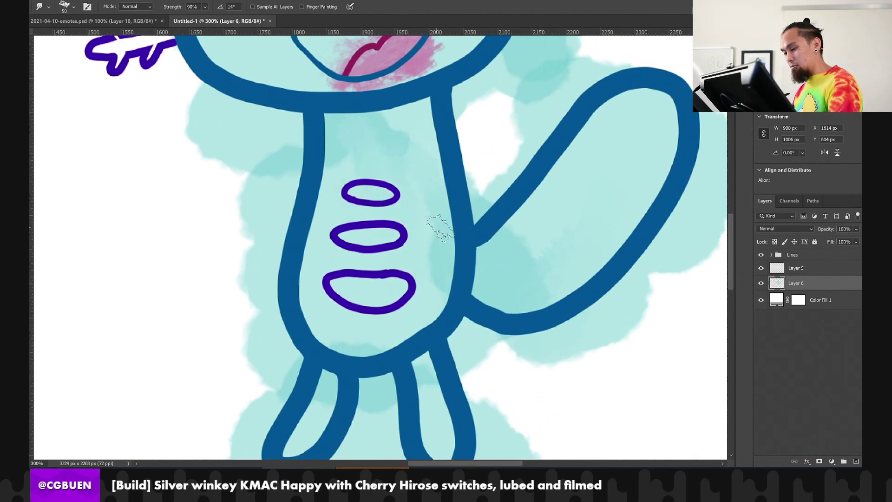
{"action": "scroll", "coordinate": [408, 331], "scroll_direction": "down", "scroll_amount": 5}
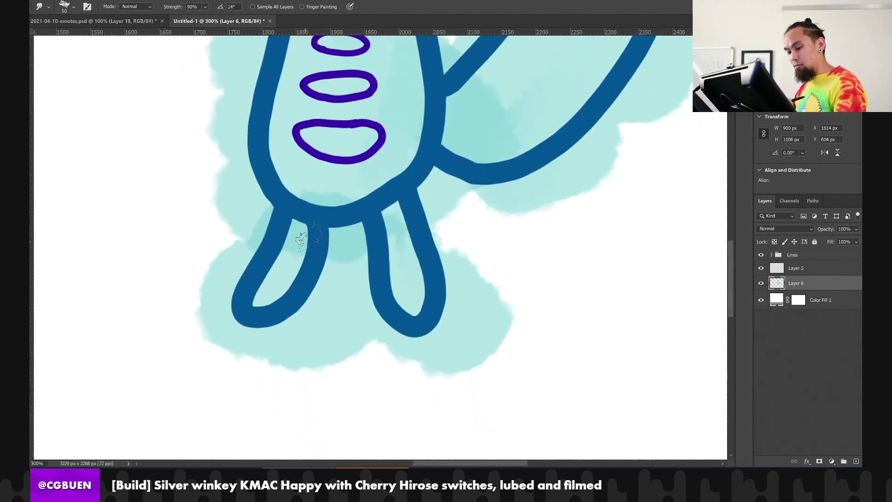
Blend the darker teal band into the pale teal across the head and soften the tones at the neck
{"action": "scroll", "coordinate": [293, 327], "scroll_direction": "up", "scroll_amount": 10}
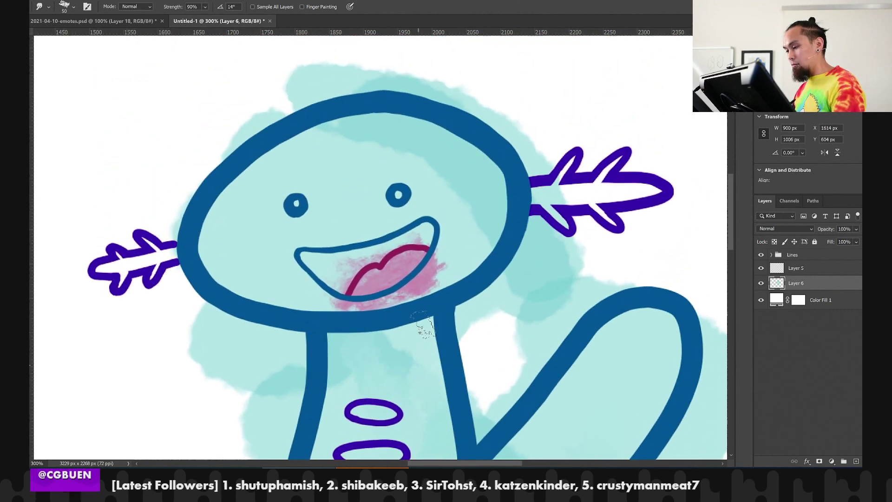
{"action": "left_click_drag", "start_coordinate": [464, 204], "coordinate": [462, 273]}
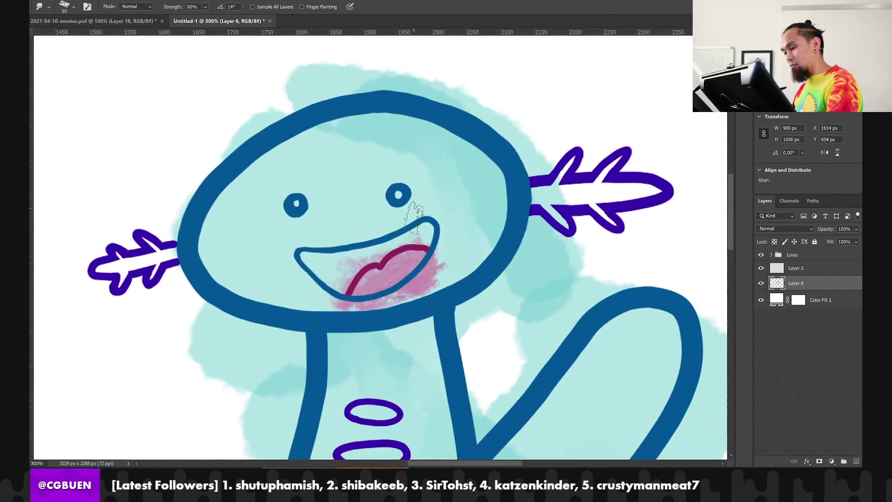
{"action": "left_click_drag", "start_coordinate": [377, 216], "coordinate": [364, 192]}
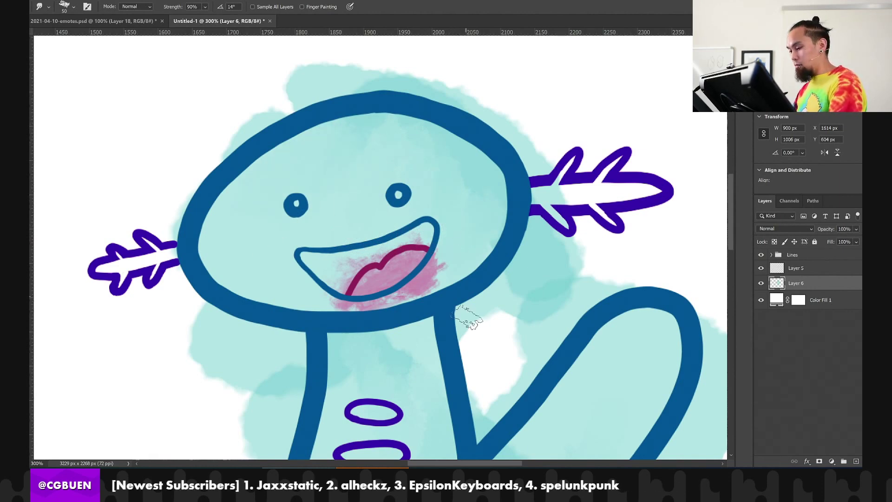
{"action": "left_click_drag", "start_coordinate": [264, 325], "coordinate": [256, 258]}
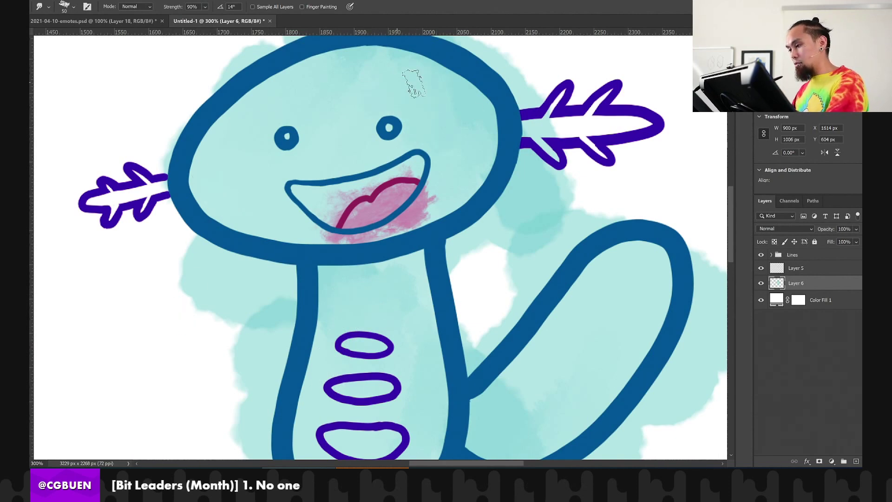
{"action": "left_click_drag", "start_coordinate": [273, 124], "coordinate": [247, 159]}
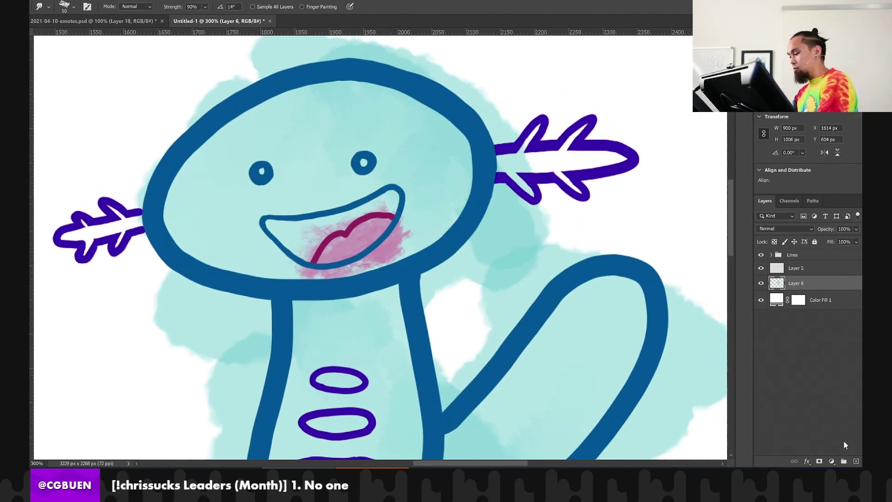
Add a new layer beneath Layer 6 and set the foreground color to a bright purple, #c061ec
{"action": "left_click", "coordinate": [856, 460]}
{"action": "left_click_drag", "start_coordinate": [814, 289], "coordinate": [813, 304]}
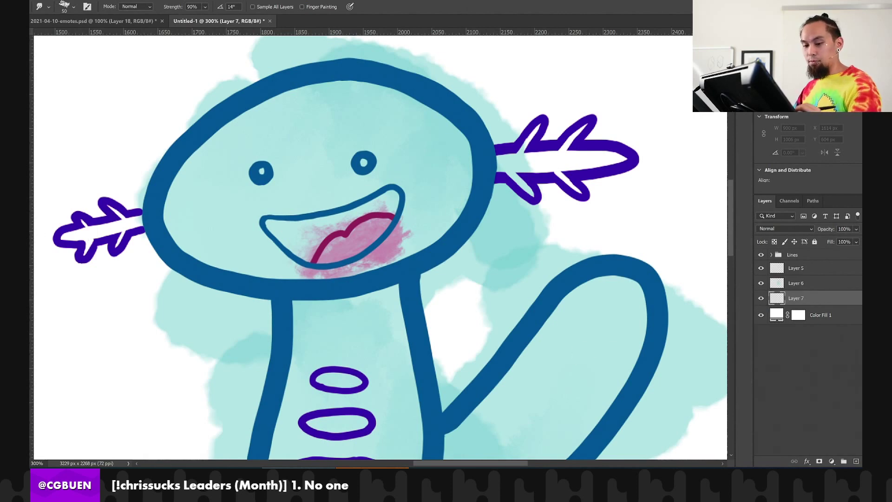
{"action": "key", "text": "i"}
{"action": "left_click", "coordinate": [514, 307]}
{"action": "left_click_drag", "start_coordinate": [667, 272], "coordinate": [664, 236]}
{"action": "left_click", "coordinate": [645, 228]}
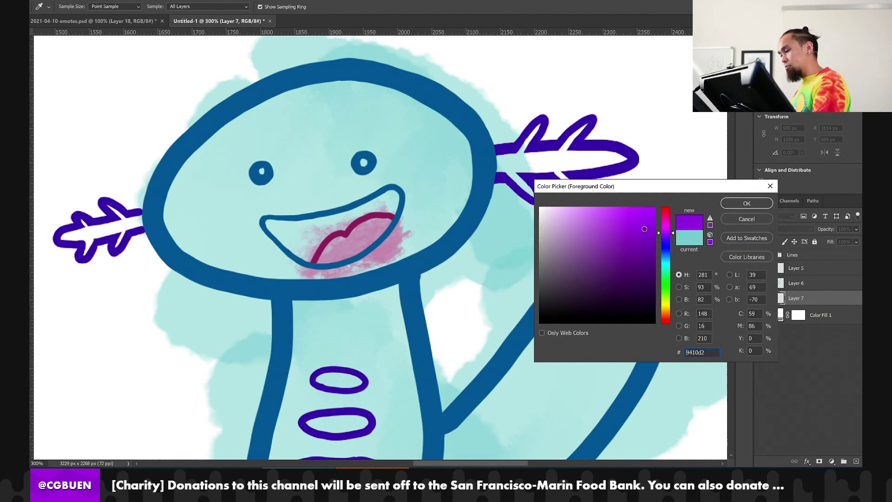
{"action": "left_click_drag", "start_coordinate": [608, 238], "coordinate": [599, 217]}
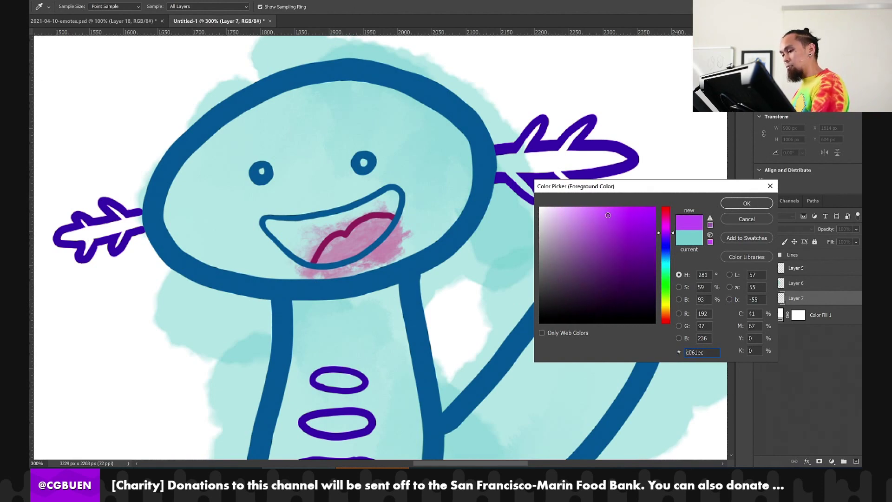
{"action": "left_click", "coordinate": [736, 204]}
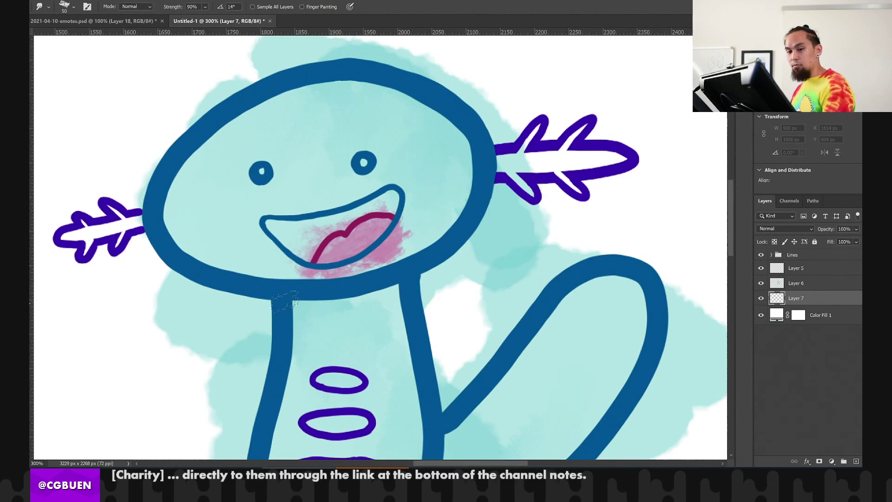
Switch from the blender to the Kyle's Inkbox - Classic Cartoonist brush
{"action": "left_click", "coordinate": [74, 8]}
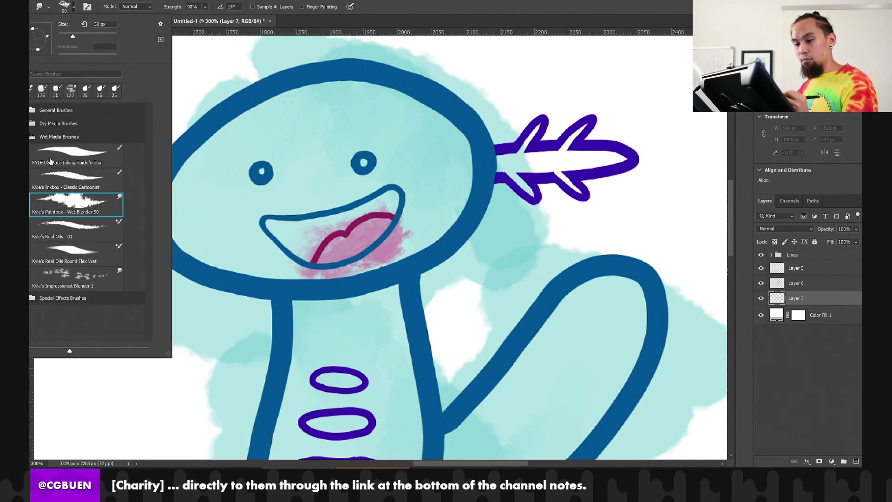
{"action": "left_click", "coordinate": [52, 162]}
{"action": "left_click", "coordinate": [59, 181]}
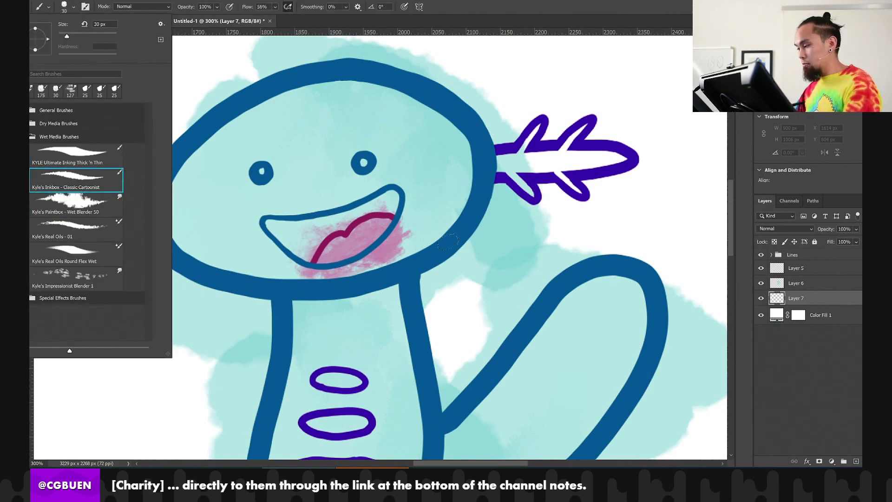
Try painting the base of the right frill purple with the 30 px brush and raising Layer 7 above the teal layer
{"action": "left_click_drag", "start_coordinate": [533, 156], "coordinate": [516, 182]}
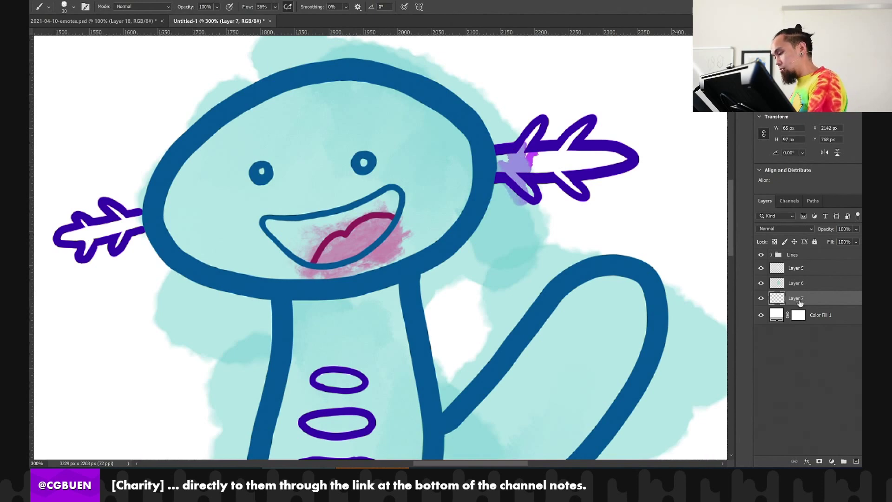
{"action": "left_click_drag", "start_coordinate": [799, 302], "coordinate": [797, 279]}
{"action": "mouse_move", "coordinate": [506, 144]}
{"action": "left_mouse_down"}
{"action": "mouse_move", "coordinate": [515, 200]}
{"action": "mouse_move", "coordinate": [548, 213]}
{"action": "mouse_move", "coordinate": [494, 160]}
{"action": "left_mouse_up"}
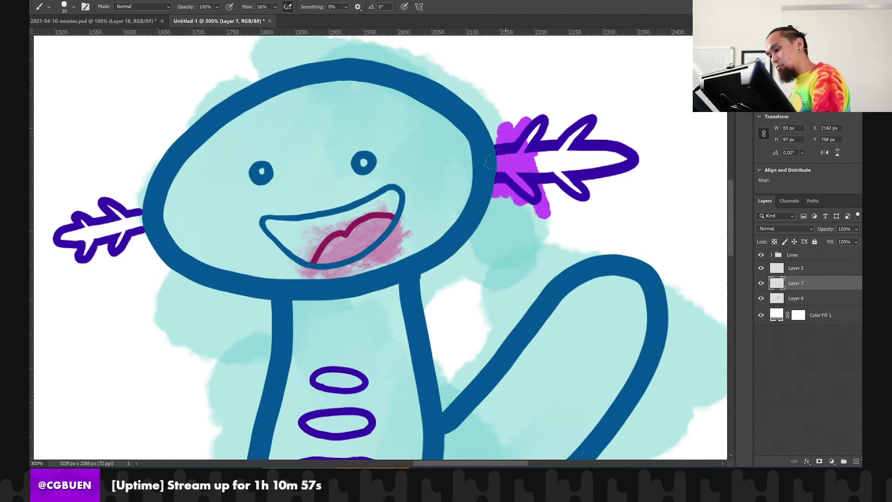
{"action": "left_click_drag", "start_coordinate": [527, 215], "coordinate": [576, 135]}
{"action": "key", "text": "ctrl+z"}
{"action": "key", "text": "ctrl+z"}
{"action": "key", "text": "ctrl+z"}
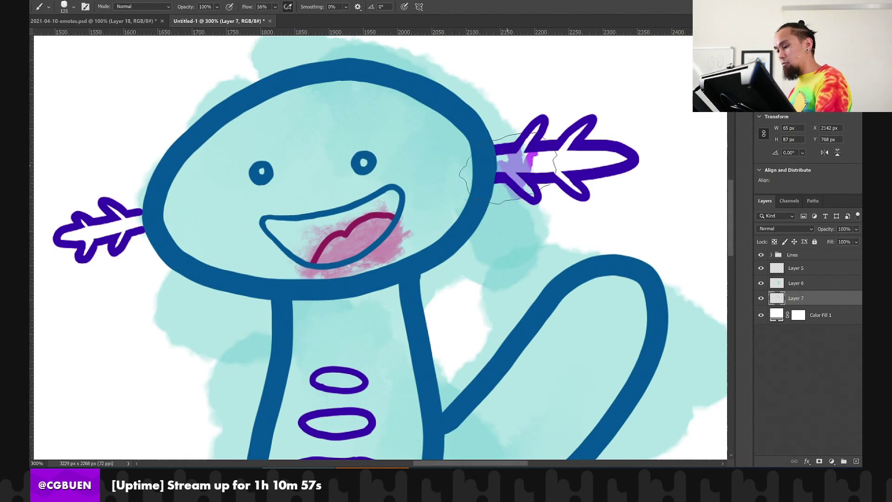
Try covering the whole right frill in solid purple with a 125 px brush at full opacity
{"action": "mouse_move", "coordinate": [518, 195]}
{"action": "left_mouse_down"}
{"action": "mouse_move", "coordinate": [540, 137]}
{"action": "mouse_move", "coordinate": [618, 126]}
{"action": "mouse_move", "coordinate": [599, 223]}
{"action": "left_mouse_up"}
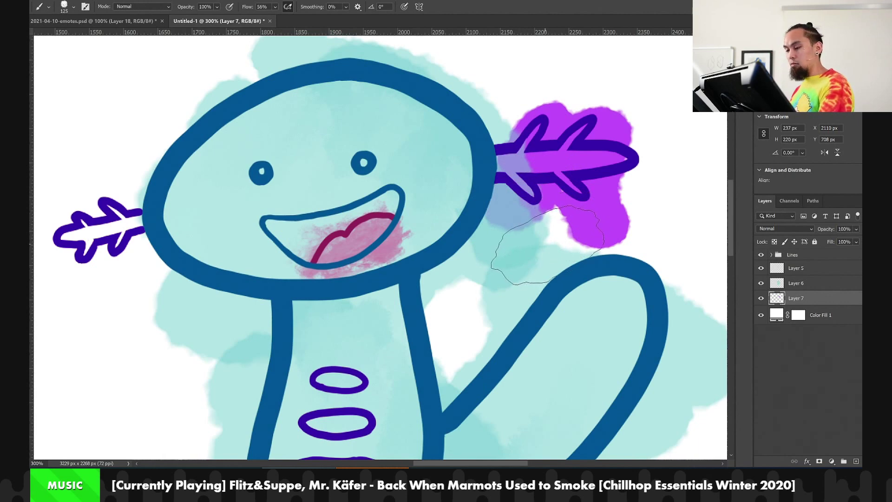
{"action": "key", "text": "ctrl+z"}
{"action": "key", "text": "ctrl+z"}
{"action": "key", "text": "ctrl+z"}
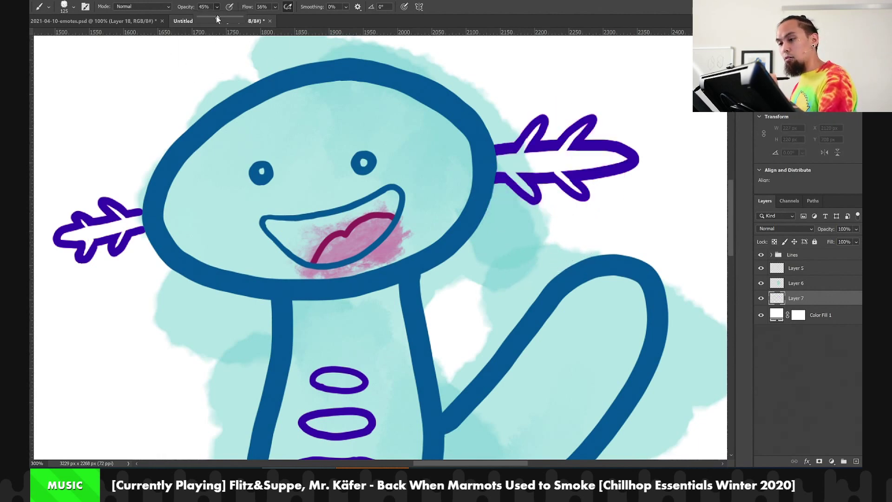
Wash translucent purple over the right and left frills with the 125 px brush at 30% opacity
{"action": "mouse_move", "coordinate": [521, 176]}
{"action": "left_mouse_down"}
{"action": "mouse_move", "coordinate": [557, 140]}
{"action": "mouse_move", "coordinate": [516, 181]}
{"action": "mouse_move", "coordinate": [604, 167]}
{"action": "mouse_move", "coordinate": [548, 196]}
{"action": "mouse_move", "coordinate": [618, 153]}
{"action": "left_mouse_up"}
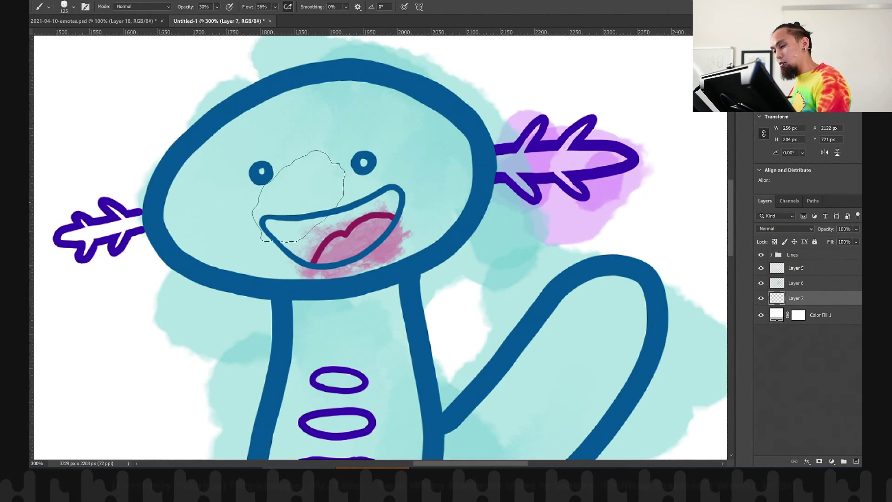
{"action": "mouse_move", "coordinate": [235, 267]}
{"action": "left_mouse_down"}
{"action": "mouse_move", "coordinate": [251, 276]}
{"action": "mouse_move", "coordinate": [314, 249]}
{"action": "left_mouse_up"}
{"action": "mouse_move", "coordinate": [209, 139]}
{"action": "left_mouse_down"}
{"action": "mouse_move", "coordinate": [154, 242]}
{"action": "mouse_move", "coordinate": [107, 223]}
{"action": "mouse_move", "coordinate": [209, 189]}
{"action": "mouse_move", "coordinate": [182, 258]}
{"action": "mouse_move", "coordinate": [161, 220]}
{"action": "mouse_move", "coordinate": [184, 267]}
{"action": "left_mouse_up"}
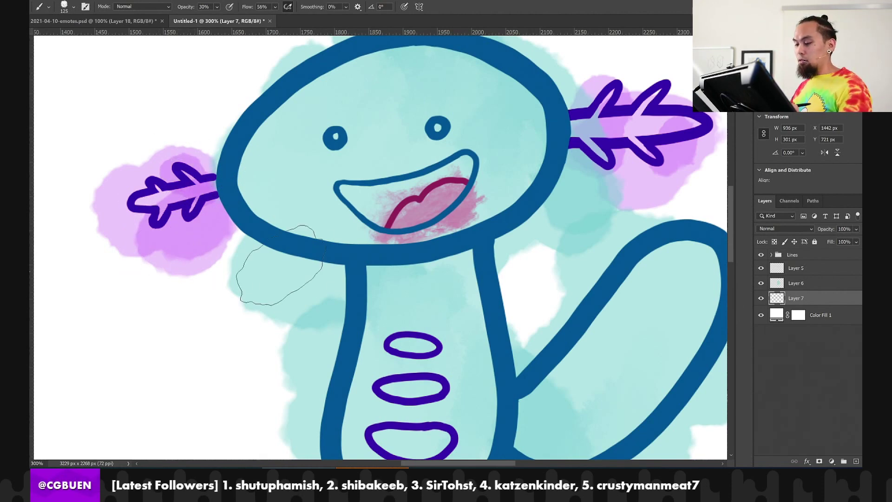
Try a purple dab over the uppermost belly spot with Layer 7 beneath the teal layer
{"action": "mouse_move", "coordinate": [303, 297]}
{"action": "left_mouse_down"}
{"action": "mouse_move", "coordinate": [207, 305]}
{"action": "mouse_move", "coordinate": [177, 285]}
{"action": "left_mouse_up"}
{"action": "left_click_drag", "start_coordinate": [263, 311], "coordinate": [265, 230]}
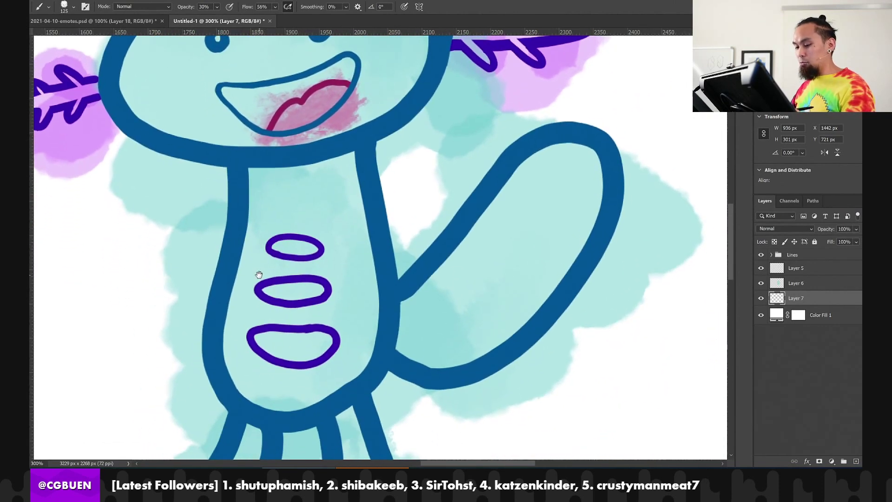
{"action": "mouse_move", "coordinate": [259, 275]}
{"action": "left_mouse_down"}
{"action": "mouse_move", "coordinate": [483, 315]}
{"action": "mouse_move", "coordinate": [618, 354]}
{"action": "mouse_move", "coordinate": [551, 374]}
{"action": "mouse_move", "coordinate": [574, 177]}
{"action": "left_mouse_up"}
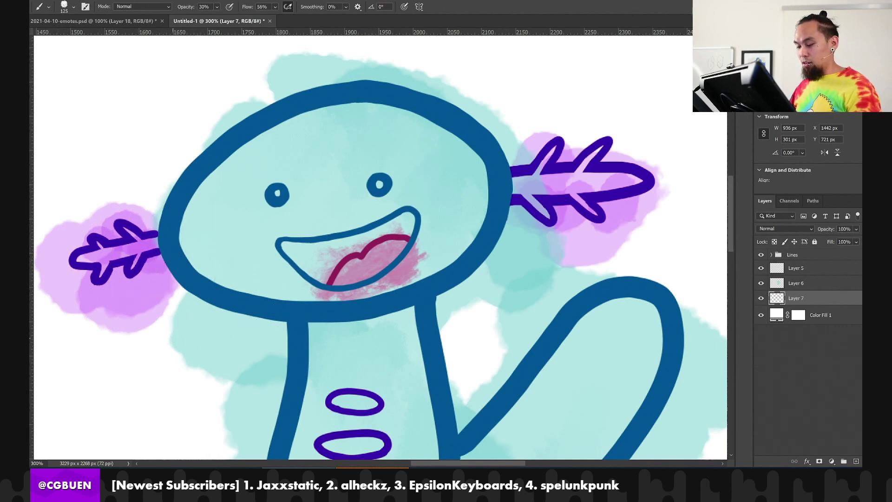
{"action": "mouse_move", "coordinate": [172, 336]}
{"action": "left_mouse_down"}
{"action": "mouse_move", "coordinate": [159, 261]}
{"action": "mouse_move", "coordinate": [132, 187]}
{"action": "left_mouse_up"}
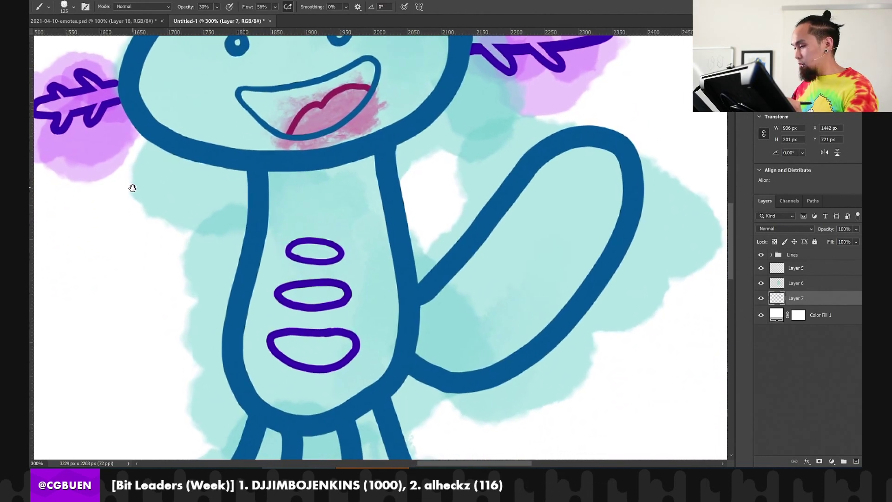
{"action": "left_click_drag", "start_coordinate": [159, 219], "coordinate": [171, 254]}
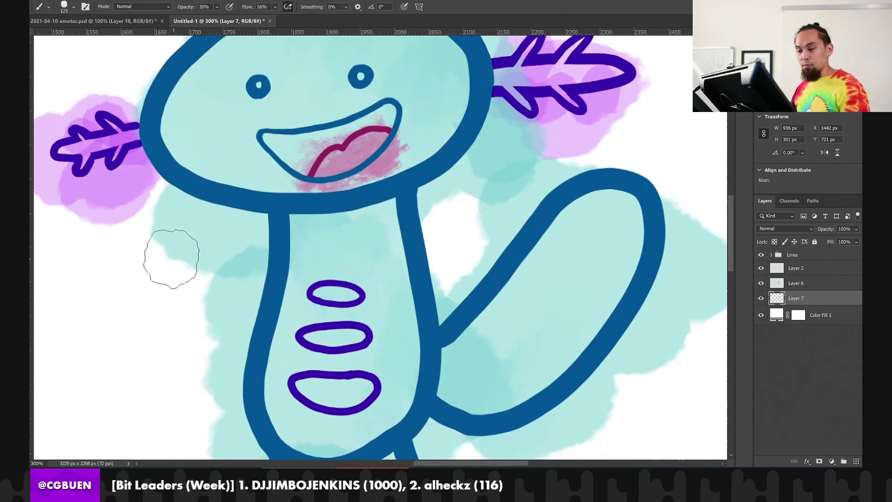
{"action": "left_click_drag", "start_coordinate": [231, 303], "coordinate": [232, 205]}
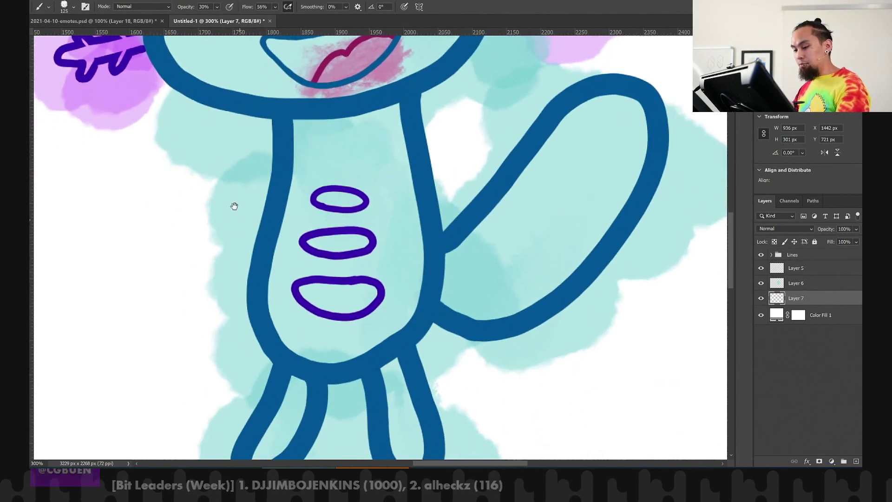
{"action": "left_click", "coordinate": [343, 201]}
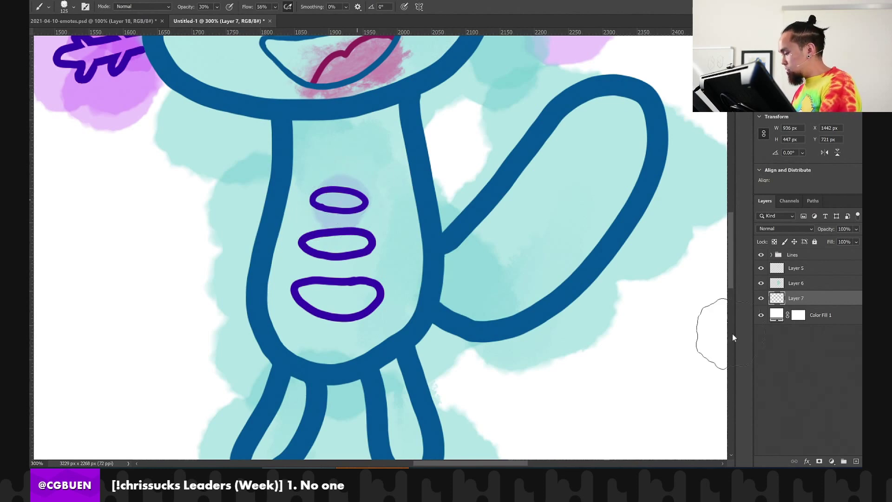
{"action": "key", "text": "ctrl+z"}
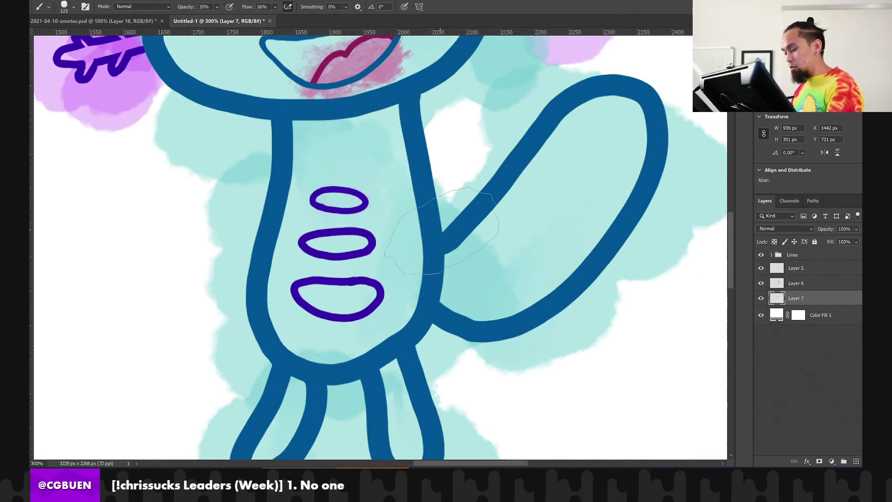
Move Layer 7 above Layer 6 and build up translucent purple over the three belly spots
{"action": "left_click_drag", "start_coordinate": [810, 301], "coordinate": [806, 281]}
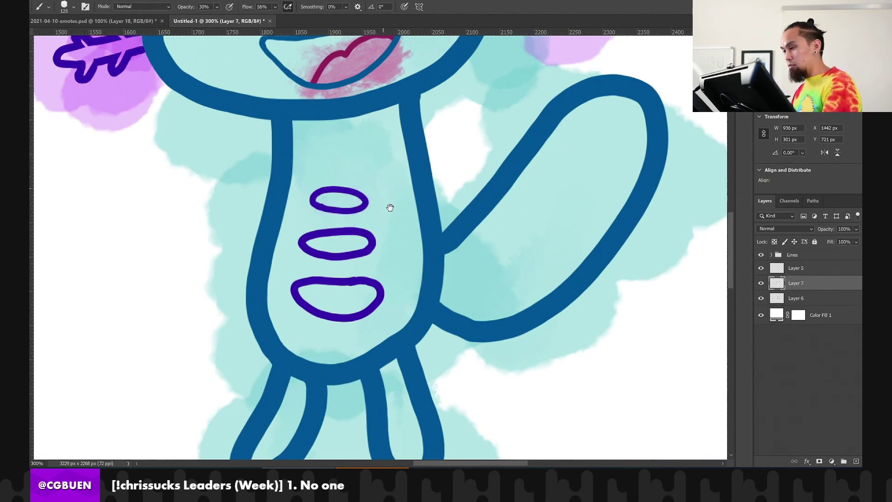
{"action": "mouse_move", "coordinate": [389, 205]}
{"action": "left_mouse_down"}
{"action": "mouse_move", "coordinate": [412, 302]}
{"action": "mouse_move", "coordinate": [412, 253]}
{"action": "mouse_move", "coordinate": [399, 213]}
{"action": "left_mouse_up"}
{"action": "mouse_move", "coordinate": [312, 270]}
{"action": "left_mouse_down"}
{"action": "mouse_move", "coordinate": [404, 197]}
{"action": "mouse_move", "coordinate": [353, 278]}
{"action": "left_mouse_up"}
{"action": "mouse_move", "coordinate": [363, 230]}
{"action": "left_mouse_down"}
{"action": "mouse_move", "coordinate": [353, 221]}
{"action": "mouse_move", "coordinate": [339, 242]}
{"action": "mouse_move", "coordinate": [349, 274]}
{"action": "mouse_move", "coordinate": [339, 272]}
{"action": "mouse_move", "coordinate": [367, 297]}
{"action": "left_mouse_up"}
{"action": "mouse_move", "coordinate": [339, 329]}
{"action": "left_mouse_down"}
{"action": "mouse_move", "coordinate": [367, 320]}
{"action": "mouse_move", "coordinate": [363, 327]}
{"action": "left_mouse_up"}
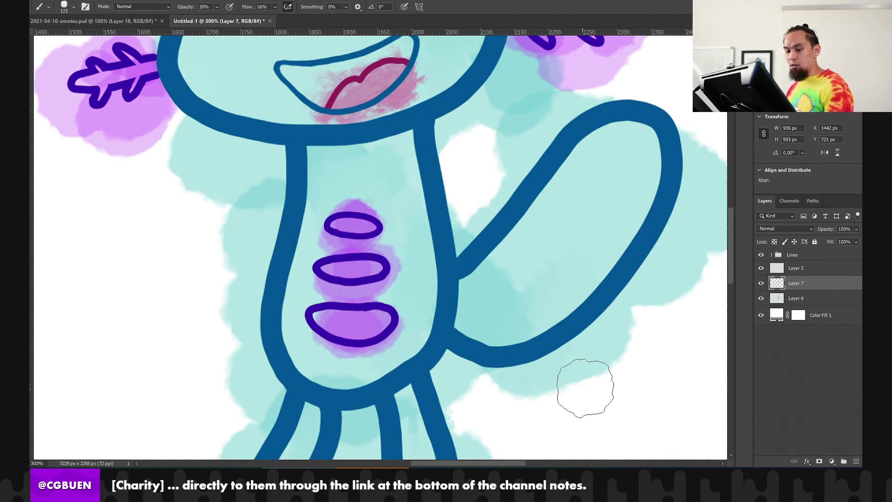
Smudge the purple over the three belly spots on Layer 7 with Kyle's Paintbox - Wet Blender 50 at 90% strength
{"action": "left_click", "coordinate": [73, 7]}
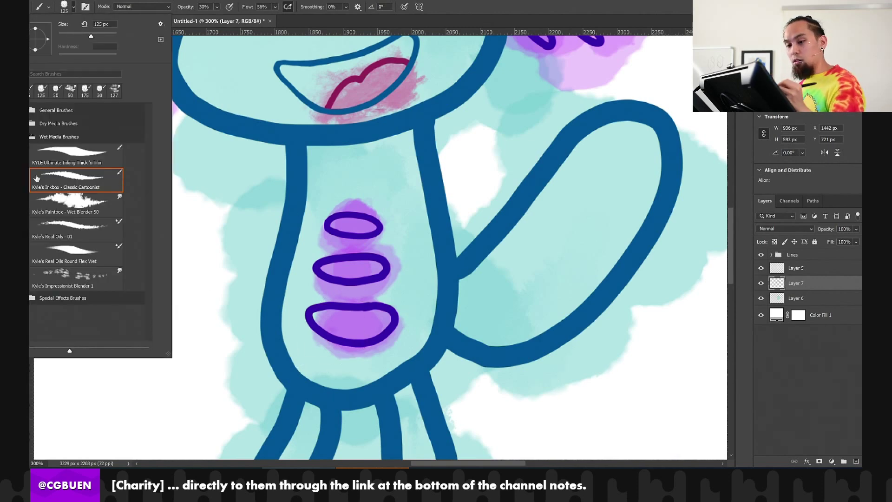
{"action": "left_click", "coordinate": [56, 208]}
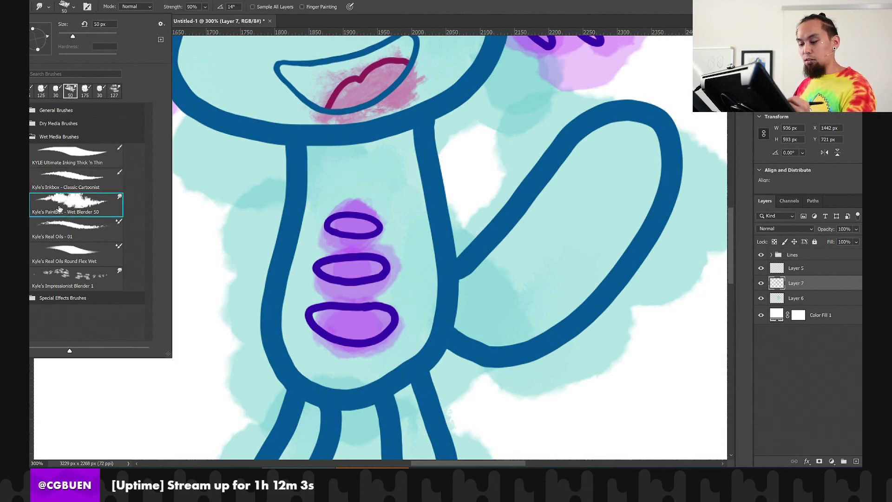
{"action": "left_click", "coordinate": [325, 317]}
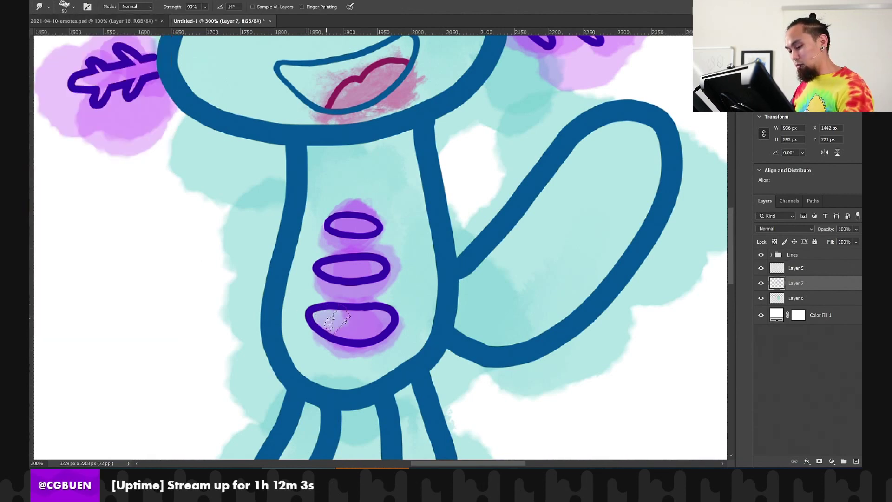
{"action": "mouse_move", "coordinate": [345, 331]}
{"action": "left_mouse_down"}
{"action": "mouse_move", "coordinate": [382, 322]}
{"action": "mouse_move", "coordinate": [372, 327]}
{"action": "mouse_move", "coordinate": [404, 301]}
{"action": "mouse_move", "coordinate": [372, 316]}
{"action": "left_mouse_up"}
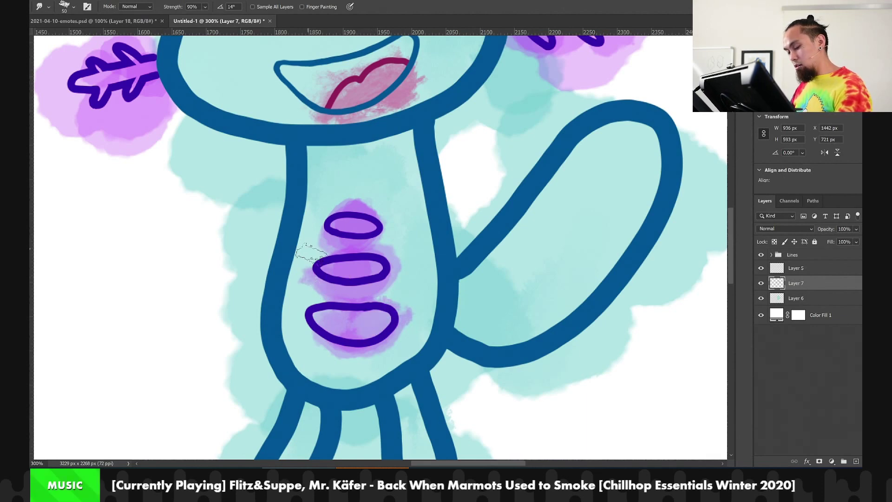
{"action": "left_click_drag", "start_coordinate": [346, 277], "coordinate": [322, 269]}
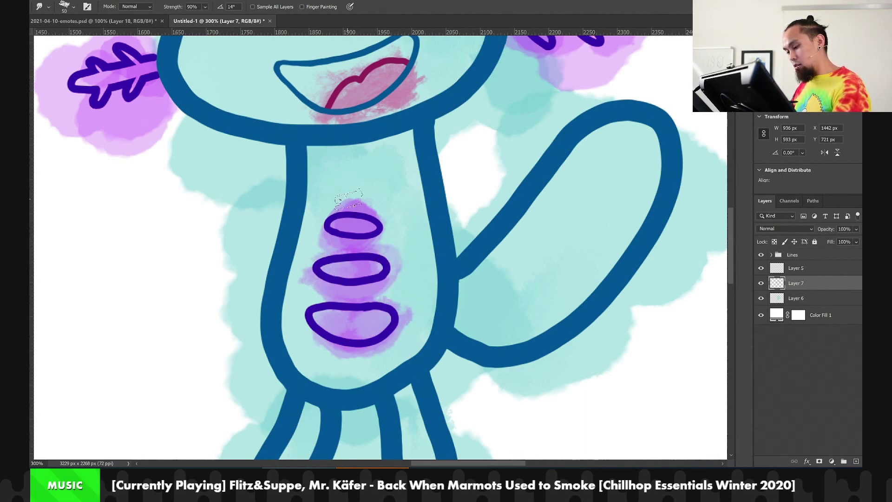
{"action": "mouse_move", "coordinate": [358, 204]}
{"action": "left_mouse_down"}
{"action": "mouse_move", "coordinate": [316, 214]}
{"action": "mouse_move", "coordinate": [322, 224]}
{"action": "mouse_move", "coordinate": [374, 225]}
{"action": "left_mouse_up"}
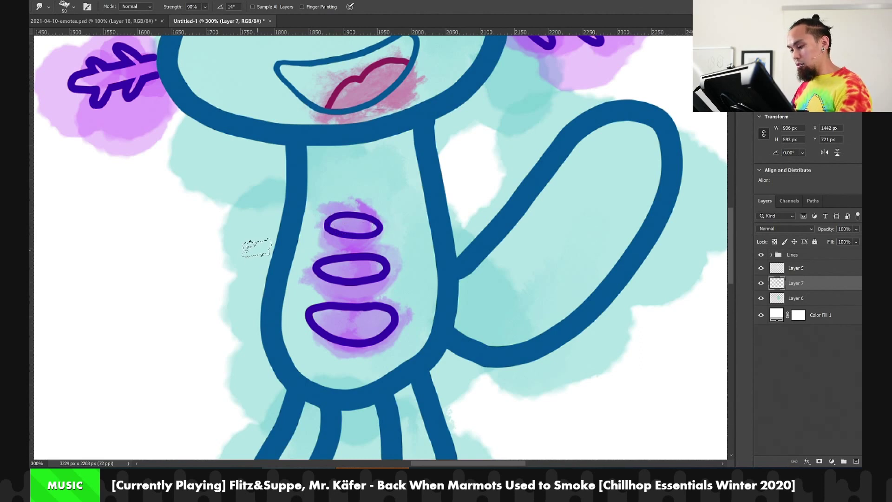
Add a new layer directly beneath Layer 6 and above Color Fill 1
{"action": "scroll", "coordinate": [406, 238], "scroll_direction": "up", "scroll_amount": 3}
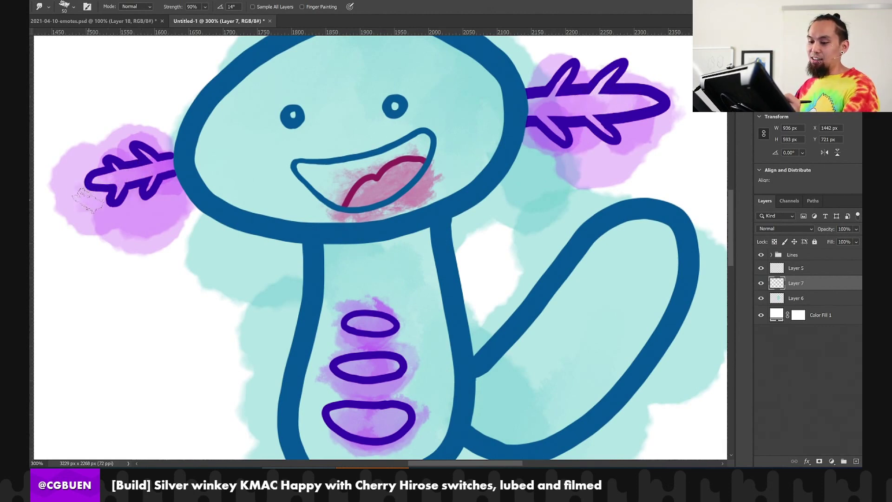
{"action": "scroll", "coordinate": [235, 295], "scroll_direction": "down", "scroll_amount": 3}
{"action": "scroll", "coordinate": [235, 295], "scroll_direction": "right", "scroll_amount": 1}
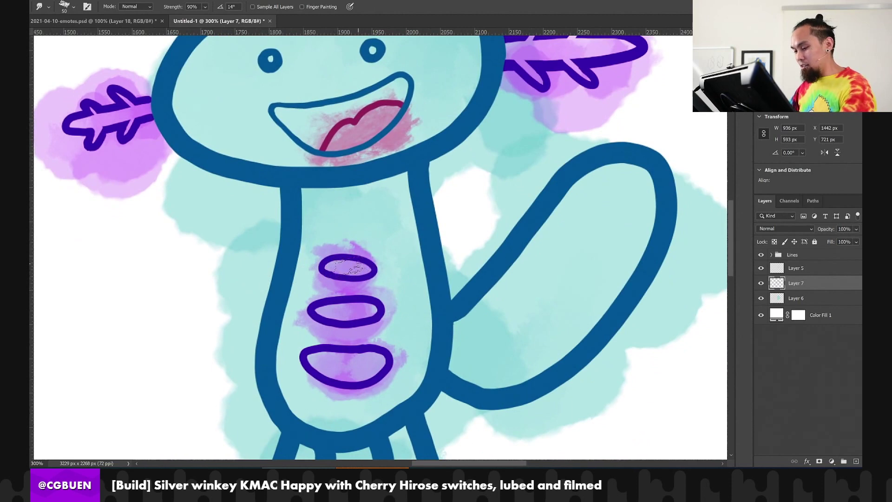
{"action": "scroll", "coordinate": [169, 285], "scroll_direction": "up", "scroll_amount": 3}
{"action": "scroll", "coordinate": [169, 285], "scroll_direction": "left", "scroll_amount": 1}
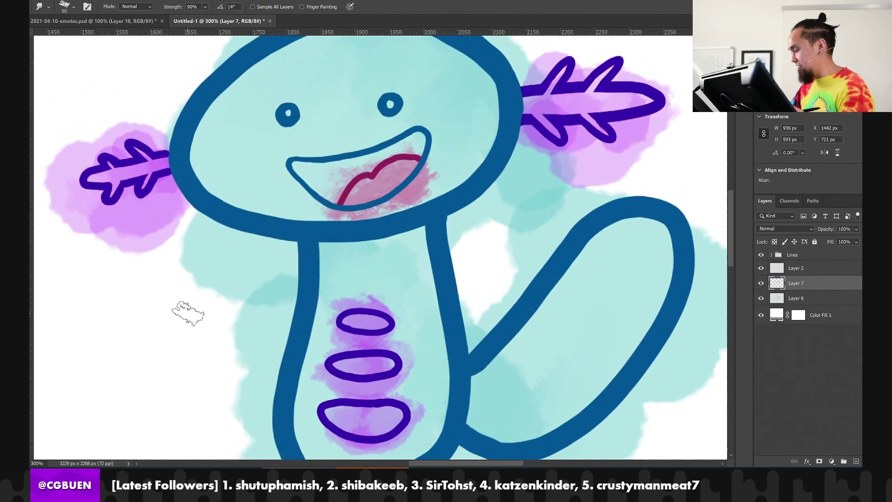
{"action": "left_click", "coordinate": [843, 457]}
{"action": "left_click_drag", "start_coordinate": [796, 315], "coordinate": [813, 328]}
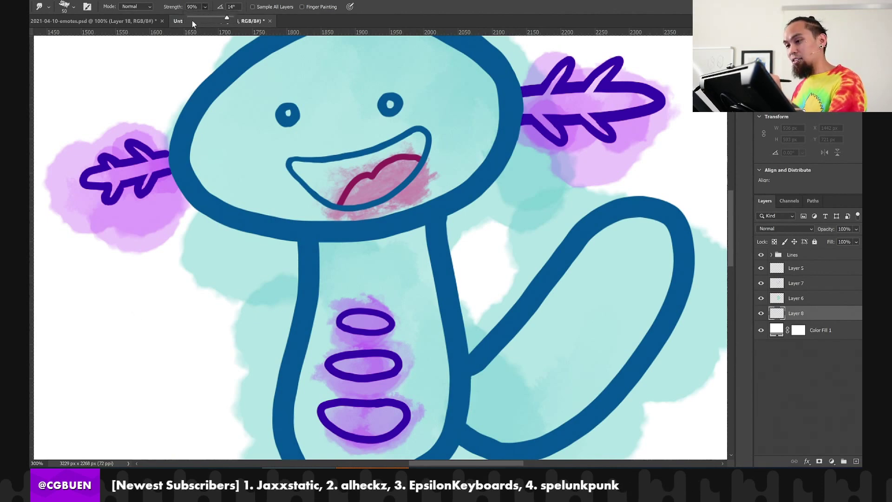
Set up Kyle's Inkbox - Classic Cartoonist as a 30 px brush at 24% opacity
{"action": "left_click", "coordinate": [131, 6]}
{"action": "left_click", "coordinate": [69, 9]}
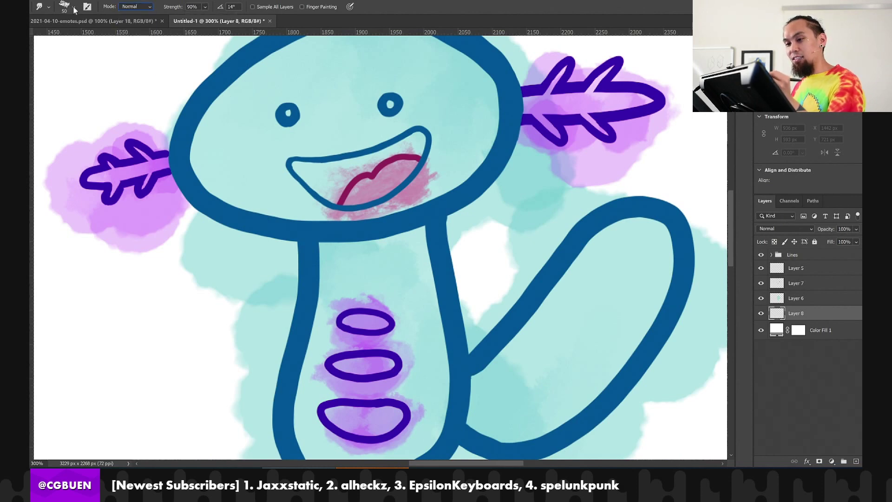
{"action": "left_click", "coordinate": [70, 9]}
{"action": "key", "text": "b"}
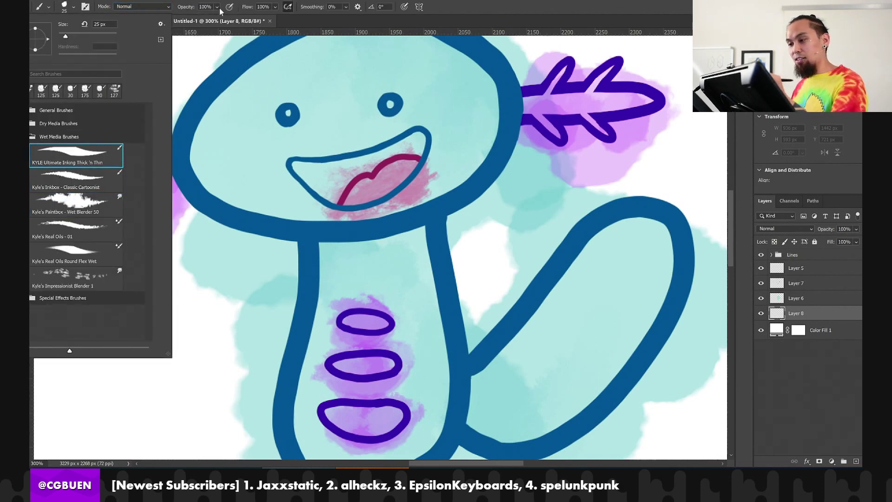
{"action": "left_click", "coordinate": [61, 198]}
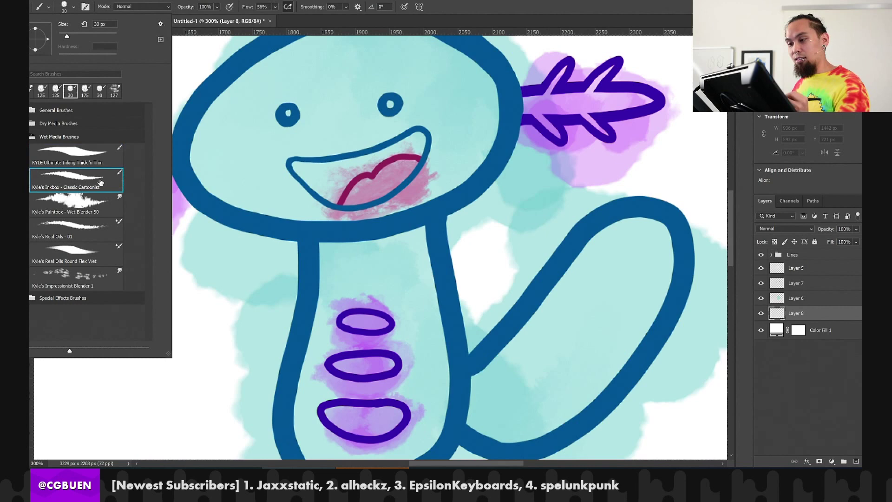
{"action": "left_click", "coordinate": [216, 7]}
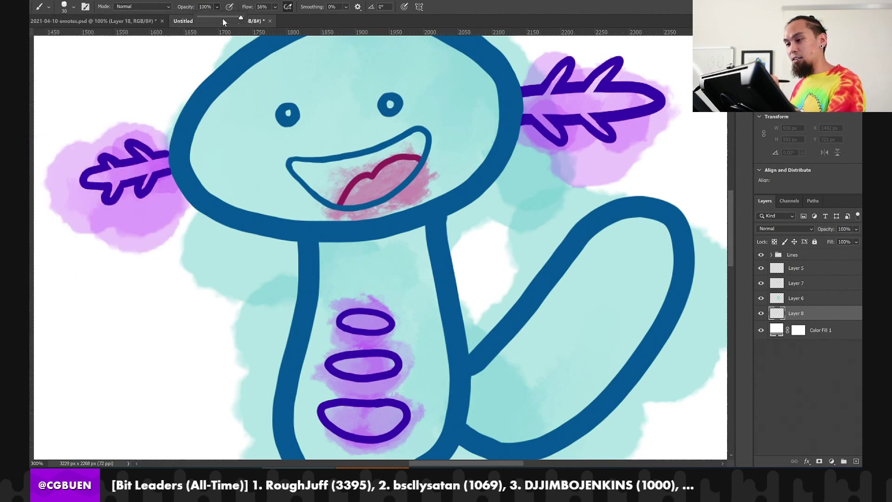
{"action": "left_click_drag", "start_coordinate": [223, 19], "coordinate": [208, 18]}
Try shading the inside of the open mouth above the tongue with translucent black on Layer 8
{"action": "mouse_move", "coordinate": [331, 183]}
{"action": "left_mouse_down"}
{"action": "mouse_move", "coordinate": [344, 177]}
{"action": "mouse_move", "coordinate": [307, 170]}
{"action": "mouse_move", "coordinate": [333, 161]}
{"action": "left_mouse_up"}
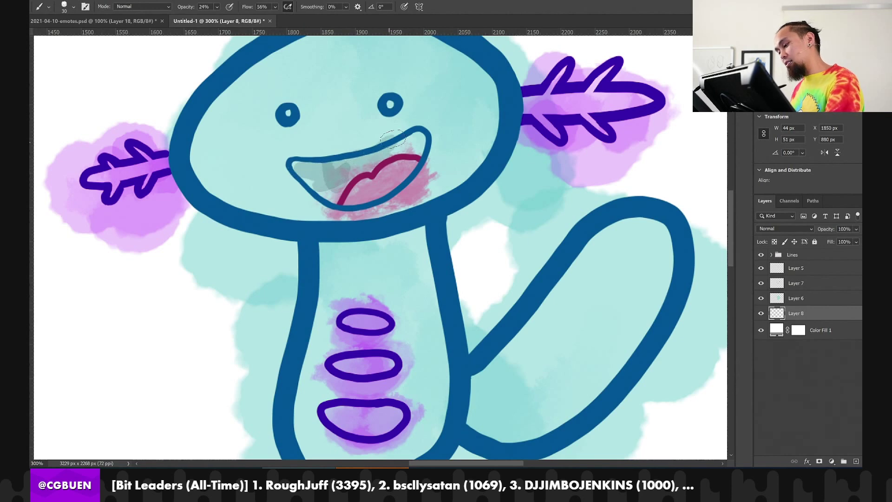
{"action": "mouse_move", "coordinate": [392, 138]}
{"action": "left_mouse_down"}
{"action": "mouse_move", "coordinate": [330, 184]}
{"action": "mouse_move", "coordinate": [319, 180]}
{"action": "mouse_move", "coordinate": [324, 188]}
{"action": "mouse_move", "coordinate": [308, 177]}
{"action": "mouse_move", "coordinate": [323, 195]}
{"action": "mouse_move", "coordinate": [335, 193]}
{"action": "mouse_move", "coordinate": [329, 197]}
{"action": "mouse_move", "coordinate": [359, 162]}
{"action": "mouse_move", "coordinate": [417, 134]}
{"action": "mouse_move", "coordinate": [313, 171]}
{"action": "mouse_move", "coordinate": [358, 161]}
{"action": "mouse_move", "coordinate": [341, 176]}
{"action": "mouse_move", "coordinate": [366, 169]}
{"action": "mouse_move", "coordinate": [320, 172]}
{"action": "mouse_move", "coordinate": [327, 189]}
{"action": "mouse_move", "coordinate": [303, 175]}
{"action": "mouse_move", "coordinate": [329, 167]}
{"action": "left_mouse_up"}
{"action": "left_click_drag", "start_coordinate": [411, 149], "coordinate": [394, 147]}
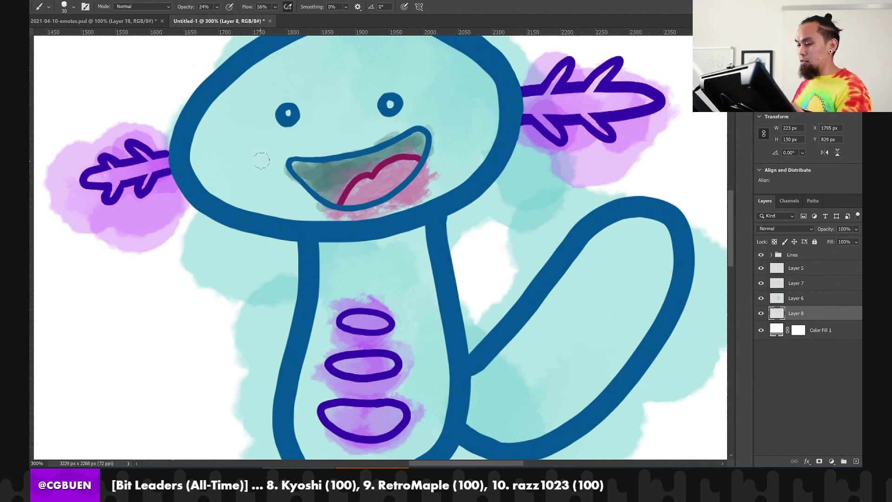
Undo all the black shading strokes inside the mouth
{"action": "key", "text": "ctrl+z"}
{"action": "key", "text": "ctrl+z"}
{"action": "key", "text": "ctrl+z"}
{"action": "key", "text": "ctrl+z"}
{"action": "key", "text": "ctrl+z"}
{"action": "key", "text": "ctrl+z"}
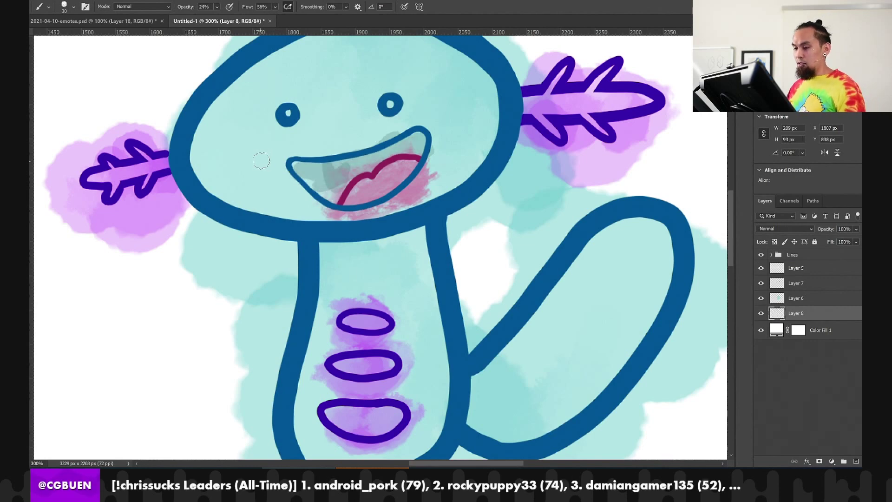
{"action": "key", "text": "ctrl+z"}
{"action": "key", "text": "ctrl+z"}
{"action": "key", "text": "ctrl+shift+z"}
{"action": "key", "text": "ctrl+z"}
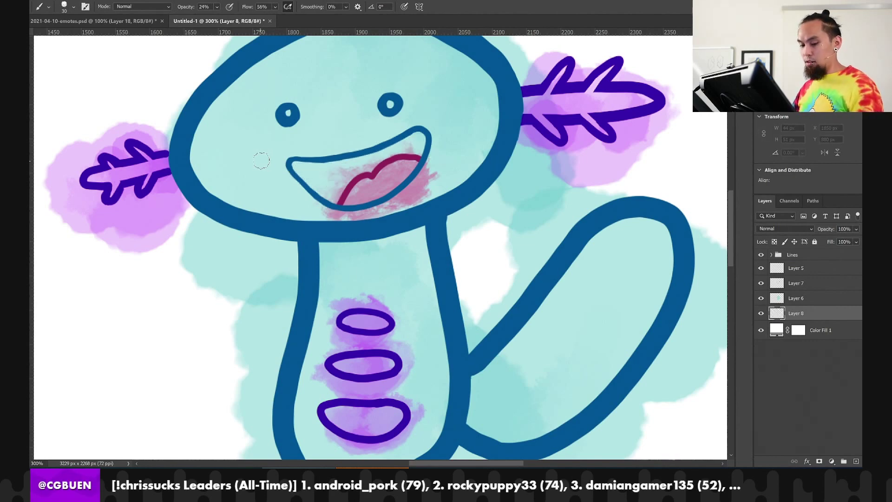
Choose a deep blue foreground color and build up translucent shading inside the mouth above the tongue on Layer 8
{"action": "left_click", "coordinate": [642, 241]}
{"action": "left_click", "coordinate": [665, 251]}
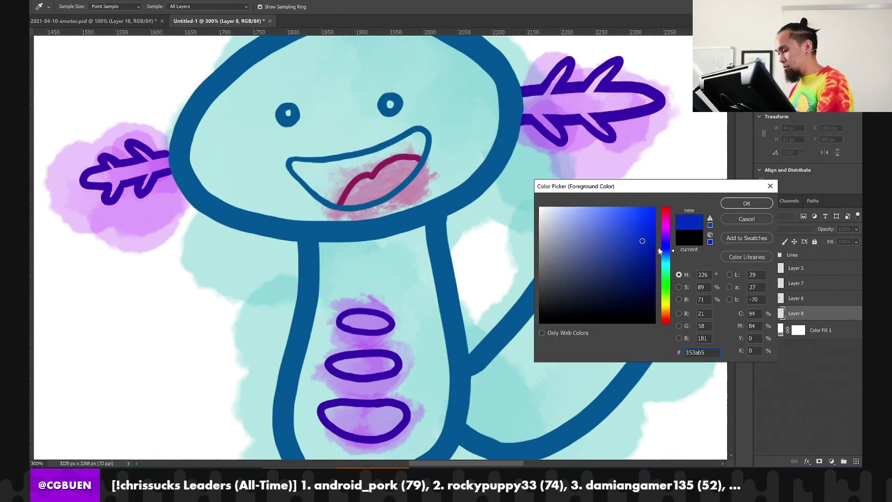
{"action": "left_click", "coordinate": [637, 257]}
{"action": "left_click", "coordinate": [739, 207]}
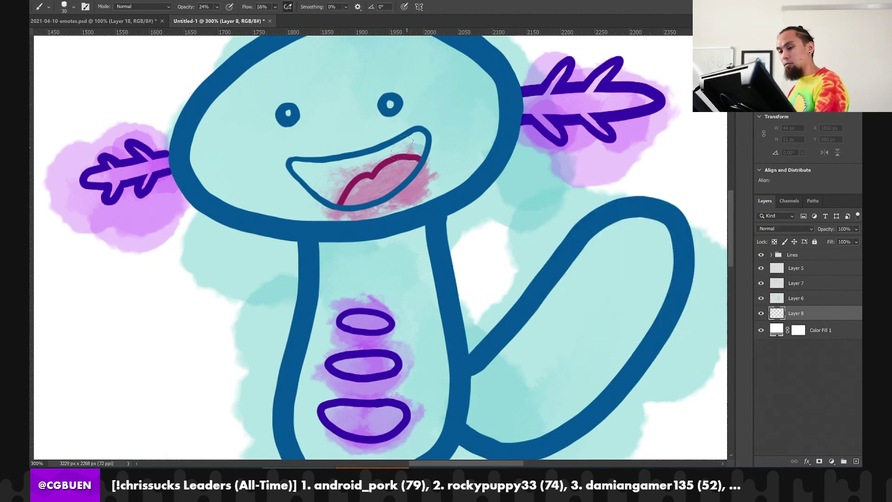
{"action": "mouse_move", "coordinate": [399, 150]}
{"action": "left_mouse_down"}
{"action": "mouse_move", "coordinate": [340, 173]}
{"action": "mouse_move", "coordinate": [307, 169]}
{"action": "mouse_move", "coordinate": [325, 190]}
{"action": "mouse_move", "coordinate": [317, 175]}
{"action": "mouse_move", "coordinate": [409, 142]}
{"action": "mouse_move", "coordinate": [339, 170]}
{"action": "left_mouse_up"}
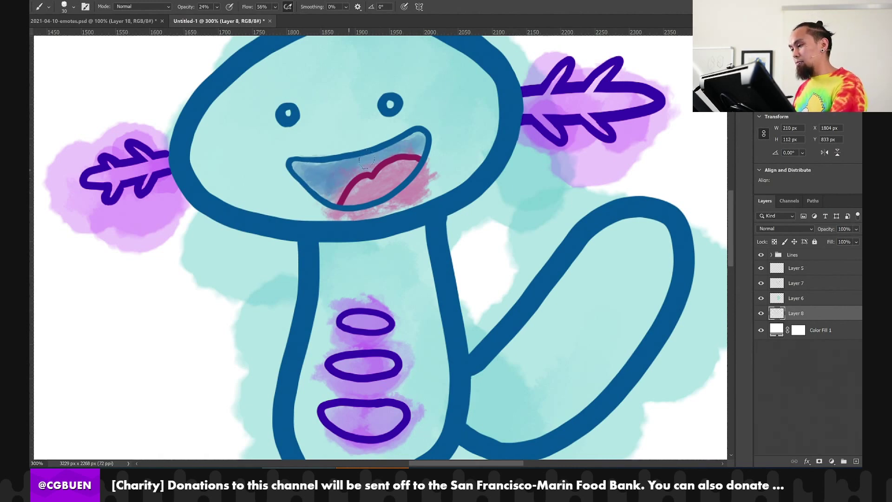
{"action": "left_click", "coordinate": [403, 147]}
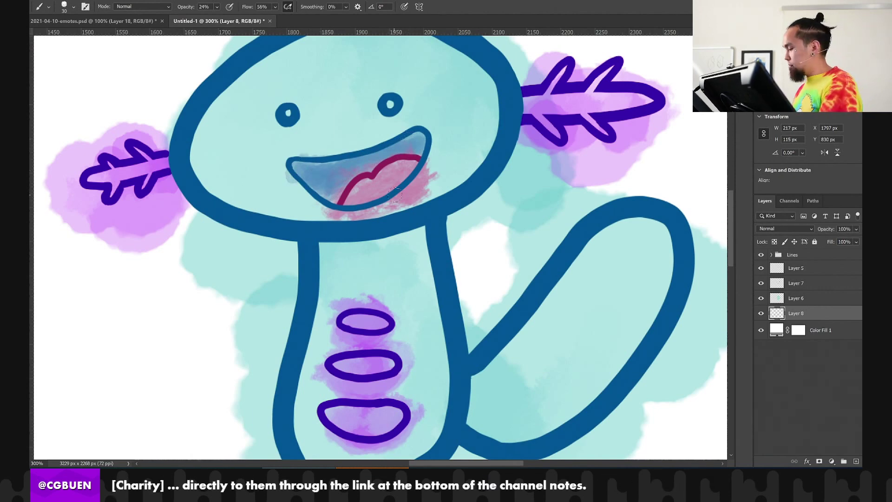
Hide and show the Lines group to check the painted colors without the line art
{"action": "left_click", "coordinate": [761, 255]}
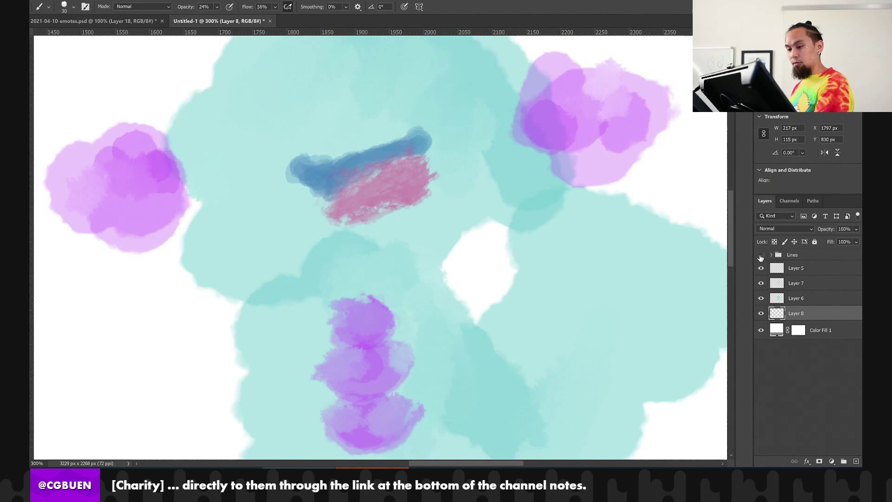
{"action": "left_click", "coordinate": [761, 254]}
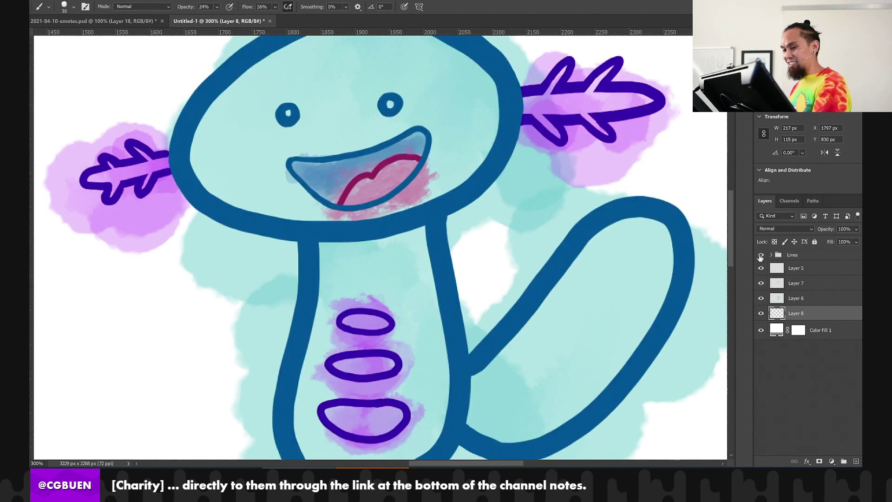
{"action": "left_click", "coordinate": [761, 256]}
{"action": "left_click", "coordinate": [761, 255]}
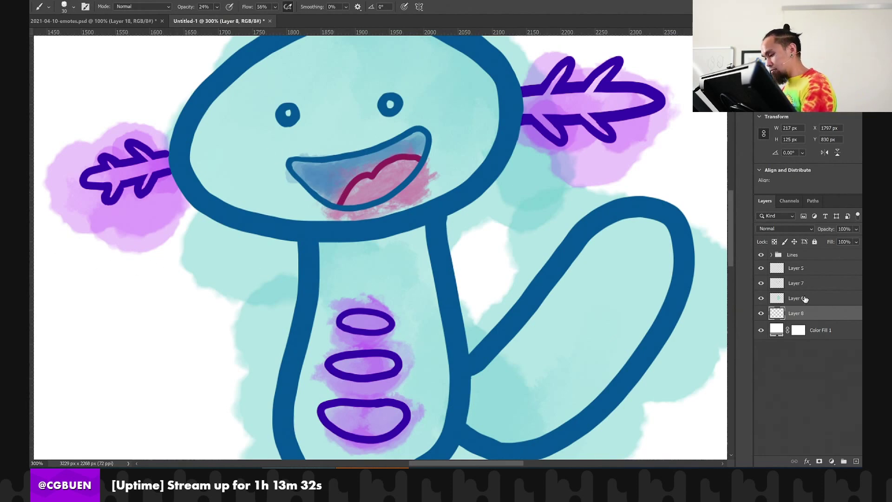
Smudge the mouth's blue shading on Layer 8 and the pink tongue color on Layer 5 with Kyle's Paintbox - Wet Blender 50
{"action": "left_click", "coordinate": [802, 274]}
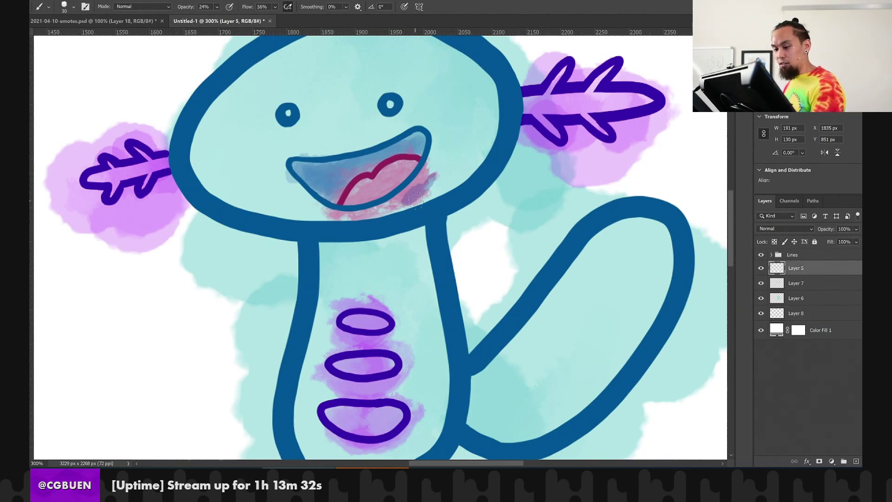
{"action": "left_click", "coordinate": [66, 9]}
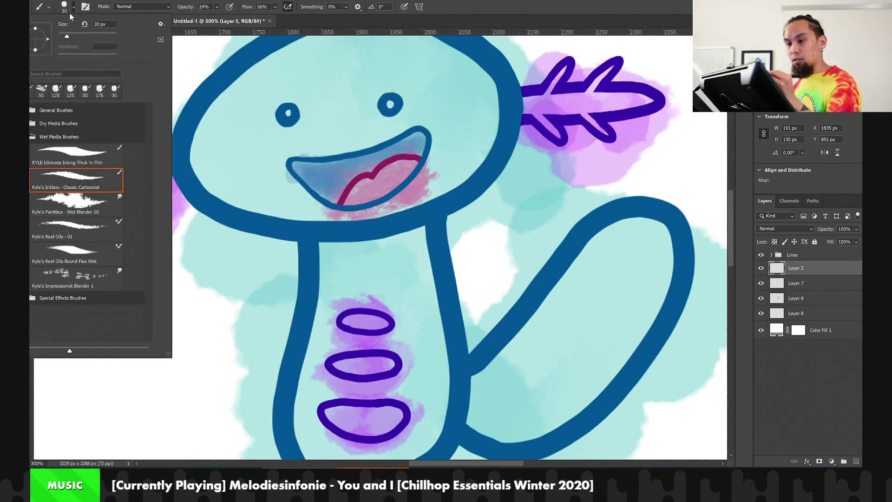
{"action": "left_click", "coordinate": [65, 205]}
{"action": "left_click", "coordinate": [795, 313]}
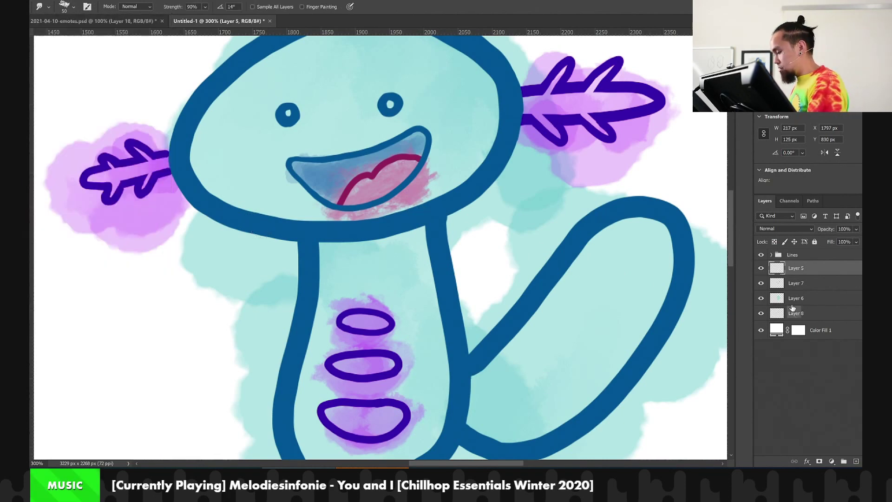
{"action": "mouse_move", "coordinate": [331, 163]}
{"action": "left_mouse_down"}
{"action": "mouse_move", "coordinate": [307, 170]}
{"action": "mouse_move", "coordinate": [325, 175]}
{"action": "left_mouse_up"}
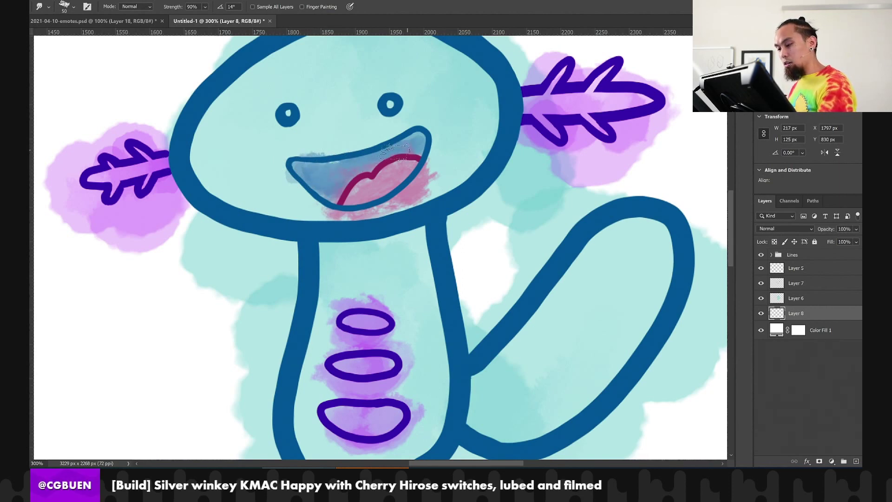
{"action": "left_click", "coordinate": [792, 268]}
{"action": "mouse_move", "coordinate": [432, 179]}
{"action": "left_mouse_down"}
{"action": "mouse_move", "coordinate": [400, 204]}
{"action": "mouse_move", "coordinate": [320, 222]}
{"action": "mouse_move", "coordinate": [325, 235]}
{"action": "left_mouse_up"}
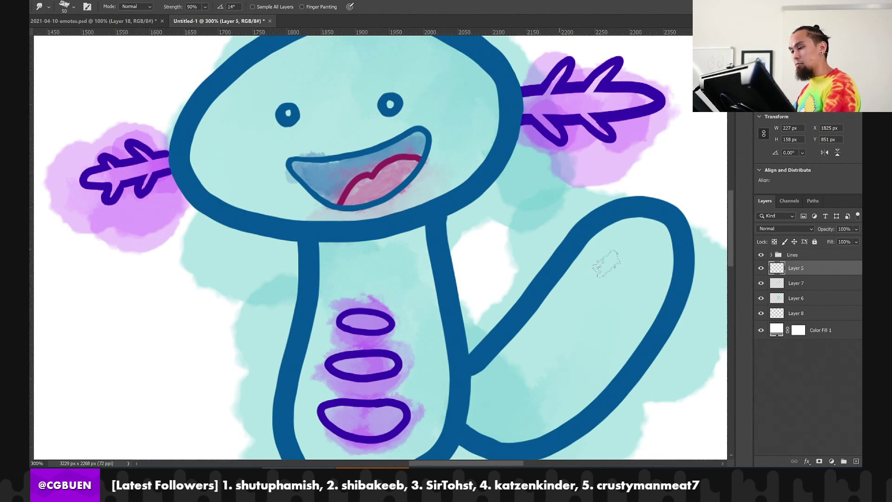
Smudge the purple washes around the right and left frills on Layer 7 into soft, feathered edges
{"action": "left_click", "coordinate": [796, 283]}
{"action": "mouse_move", "coordinate": [578, 194]}
{"action": "left_mouse_down"}
{"action": "mouse_move", "coordinate": [592, 157]}
{"action": "mouse_move", "coordinate": [582, 187]}
{"action": "mouse_move", "coordinate": [650, 184]}
{"action": "mouse_move", "coordinate": [619, 149]}
{"action": "mouse_move", "coordinate": [608, 154]}
{"action": "mouse_move", "coordinate": [638, 143]}
{"action": "mouse_move", "coordinate": [640, 133]}
{"action": "mouse_move", "coordinate": [673, 131]}
{"action": "left_mouse_up"}
{"action": "mouse_move", "coordinate": [558, 60]}
{"action": "left_mouse_down"}
{"action": "mouse_move", "coordinate": [530, 65]}
{"action": "mouse_move", "coordinate": [541, 70]}
{"action": "mouse_move", "coordinate": [534, 79]}
{"action": "left_mouse_up"}
{"action": "mouse_move", "coordinate": [601, 191]}
{"action": "left_mouse_down"}
{"action": "mouse_move", "coordinate": [598, 157]}
{"action": "mouse_move", "coordinate": [587, 171]}
{"action": "mouse_move", "coordinate": [637, 179]}
{"action": "mouse_move", "coordinate": [627, 193]}
{"action": "mouse_move", "coordinate": [583, 162]}
{"action": "mouse_move", "coordinate": [582, 145]}
{"action": "mouse_move", "coordinate": [567, 186]}
{"action": "left_mouse_up"}
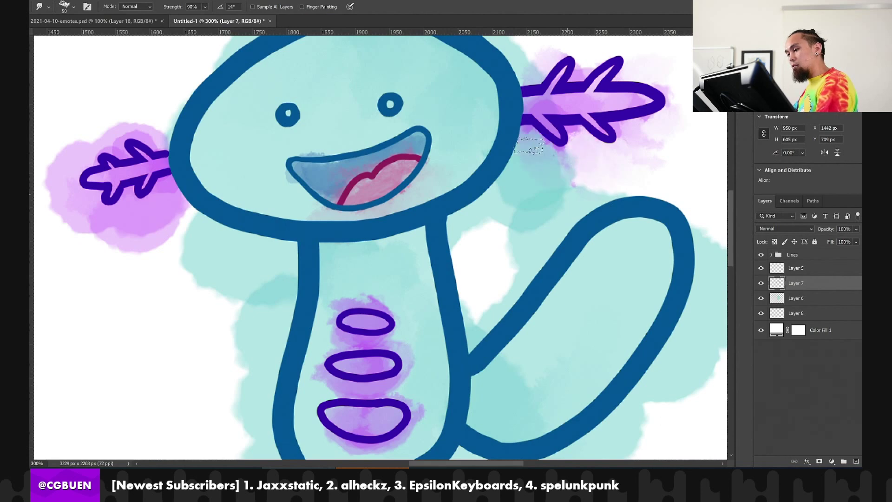
{"action": "mouse_move", "coordinate": [173, 279]}
{"action": "left_mouse_down"}
{"action": "mouse_move", "coordinate": [147, 218]}
{"action": "mouse_move", "coordinate": [129, 275]}
{"action": "mouse_move", "coordinate": [119, 223]}
{"action": "mouse_move", "coordinate": [82, 256]}
{"action": "mouse_move", "coordinate": [57, 229]}
{"action": "left_mouse_up"}
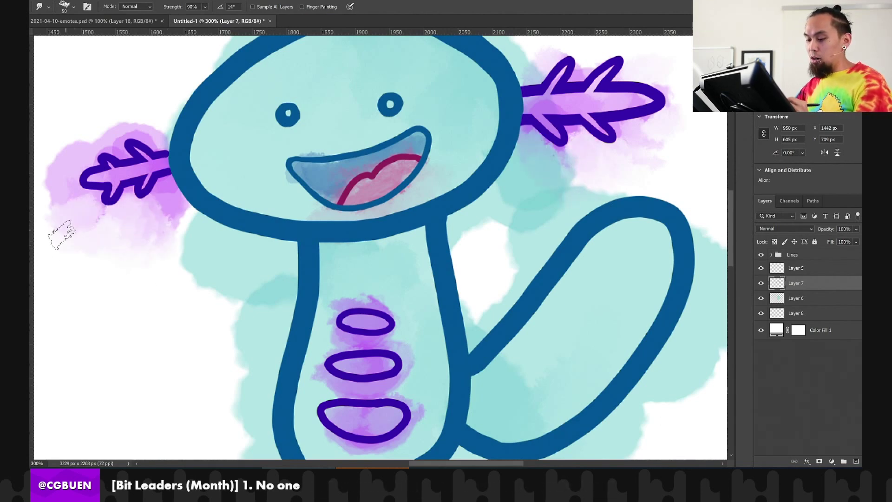
{"action": "left_click_drag", "start_coordinate": [92, 265], "coordinate": [192, 274]}
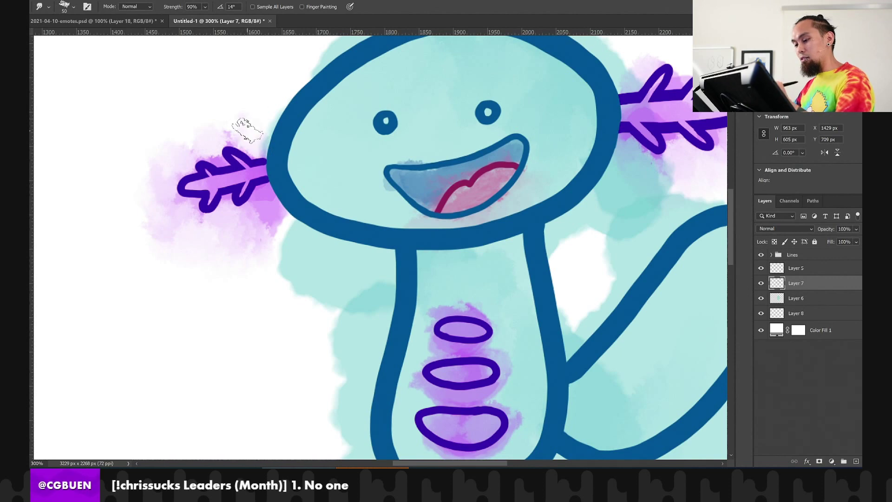
{"action": "mouse_move", "coordinate": [258, 193]}
{"action": "left_mouse_down"}
{"action": "mouse_move", "coordinate": [273, 233]}
{"action": "mouse_move", "coordinate": [264, 205]}
{"action": "mouse_move", "coordinate": [267, 221]}
{"action": "left_mouse_up"}
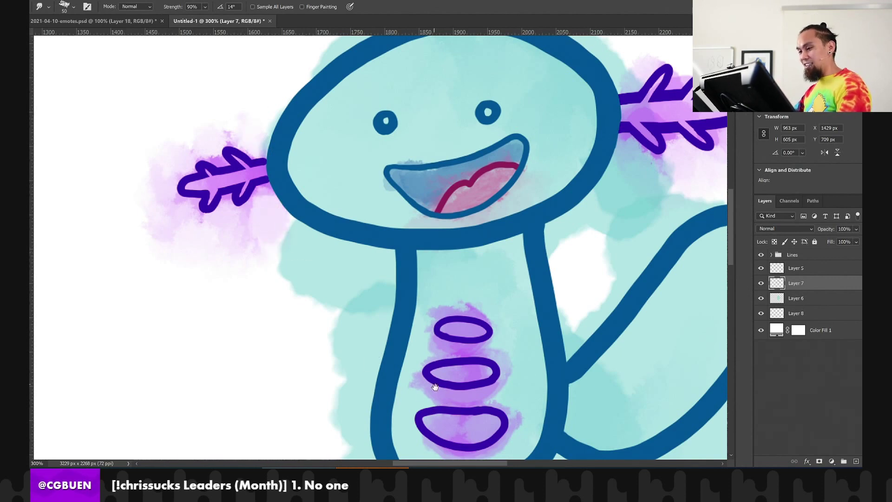
Smudge the purple paint around the three belly stripes on Layer 7 into soft, feathered edges
{"action": "left_click_drag", "start_coordinate": [434, 386], "coordinate": [370, 310]}
{"action": "left_click_drag", "start_coordinate": [431, 334], "coordinate": [386, 271]}
{"action": "mouse_move", "coordinate": [367, 207]}
{"action": "left_mouse_down"}
{"action": "mouse_move", "coordinate": [445, 295]}
{"action": "mouse_move", "coordinate": [440, 287]}
{"action": "left_mouse_up"}
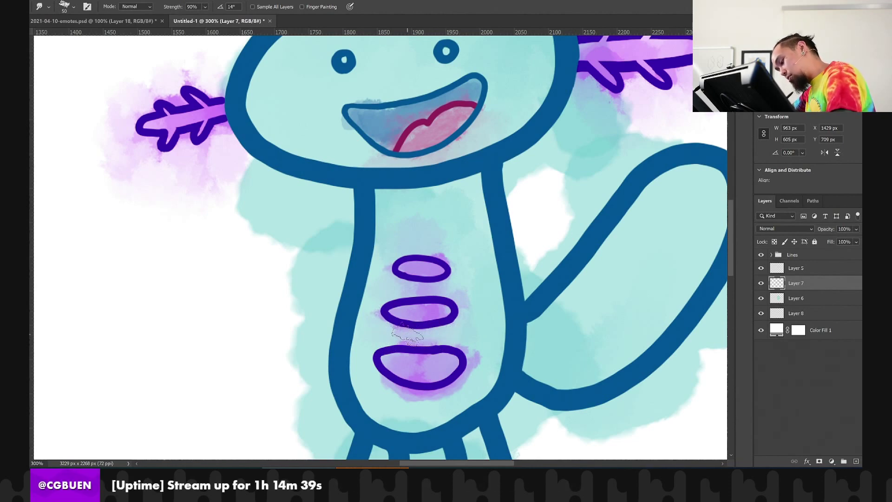
{"action": "left_click_drag", "start_coordinate": [474, 392], "coordinate": [409, 409]}
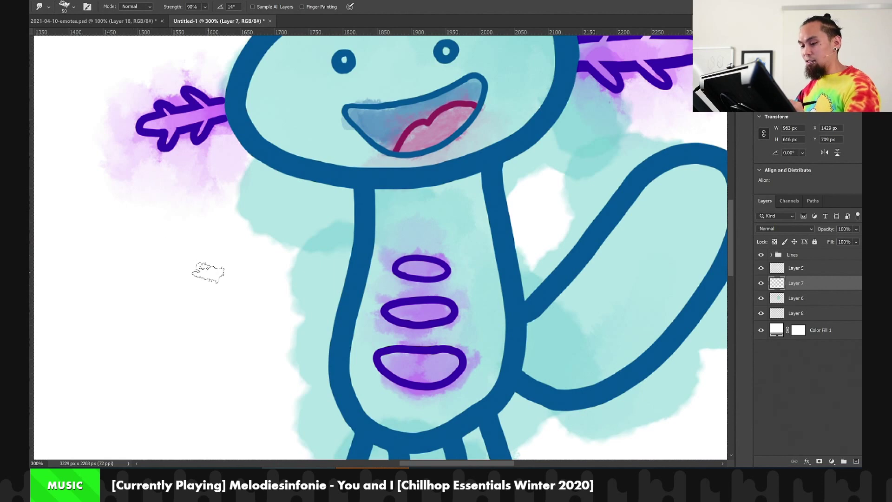
Smudge the teal wash on Layer 6 outward along the body's left side and around both feet
{"action": "left_click", "coordinate": [789, 300]}
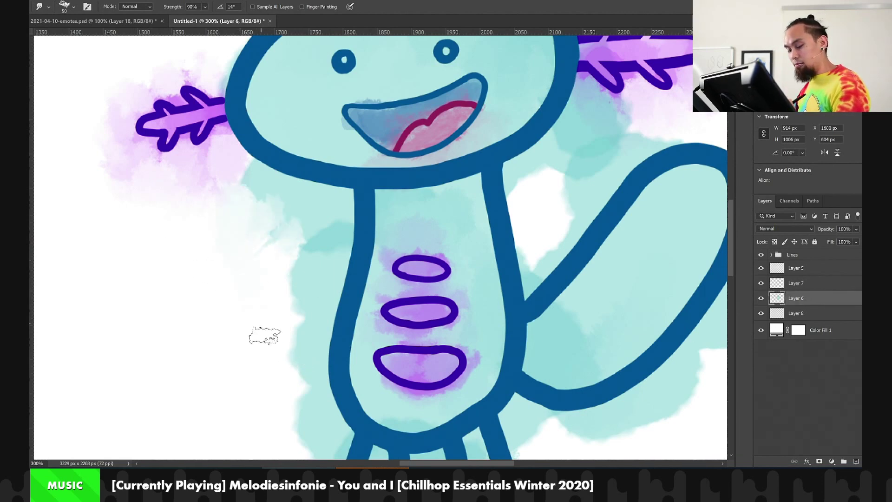
{"action": "mouse_move", "coordinate": [278, 303]}
{"action": "left_mouse_down"}
{"action": "mouse_move", "coordinate": [307, 264]}
{"action": "mouse_move", "coordinate": [268, 279]}
{"action": "mouse_move", "coordinate": [287, 249]}
{"action": "mouse_move", "coordinate": [277, 248]}
{"action": "mouse_move", "coordinate": [294, 263]}
{"action": "mouse_move", "coordinate": [271, 290]}
{"action": "mouse_move", "coordinate": [272, 314]}
{"action": "mouse_move", "coordinate": [307, 316]}
{"action": "mouse_move", "coordinate": [257, 370]}
{"action": "mouse_move", "coordinate": [269, 303]}
{"action": "mouse_move", "coordinate": [194, 306]}
{"action": "mouse_move", "coordinate": [265, 327]}
{"action": "mouse_move", "coordinate": [234, 230]}
{"action": "left_mouse_up"}
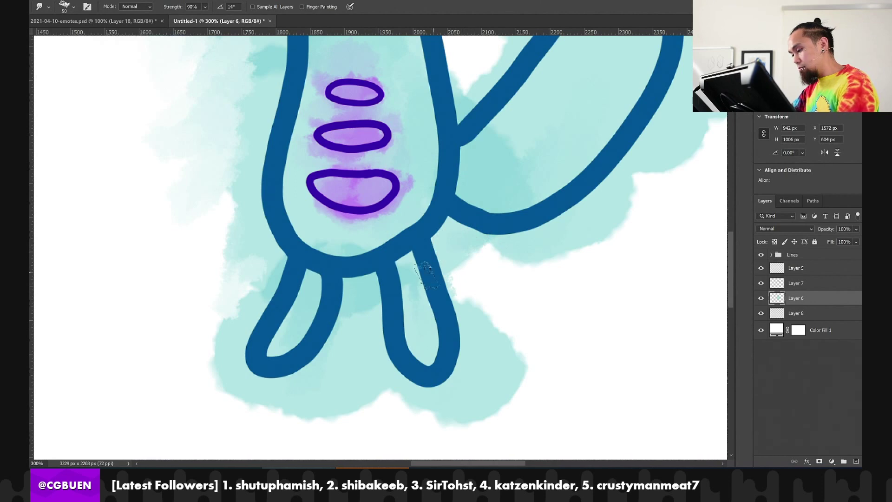
{"action": "mouse_move", "coordinate": [462, 351]}
{"action": "left_mouse_down"}
{"action": "mouse_move", "coordinate": [550, 394]}
{"action": "mouse_move", "coordinate": [506, 365]}
{"action": "mouse_move", "coordinate": [507, 351]}
{"action": "mouse_move", "coordinate": [529, 395]}
{"action": "mouse_move", "coordinate": [536, 361]}
{"action": "mouse_move", "coordinate": [493, 368]}
{"action": "mouse_move", "coordinate": [497, 405]}
{"action": "mouse_move", "coordinate": [475, 421]}
{"action": "mouse_move", "coordinate": [462, 407]}
{"action": "mouse_move", "coordinate": [491, 411]}
{"action": "mouse_move", "coordinate": [363, 419]}
{"action": "mouse_move", "coordinate": [398, 396]}
{"action": "mouse_move", "coordinate": [225, 412]}
{"action": "mouse_move", "coordinate": [290, 407]}
{"action": "mouse_move", "coordinate": [246, 414]}
{"action": "mouse_move", "coordinate": [284, 428]}
{"action": "mouse_move", "coordinate": [342, 395]}
{"action": "mouse_move", "coordinate": [351, 370]}
{"action": "mouse_move", "coordinate": [342, 390]}
{"action": "left_mouse_up"}
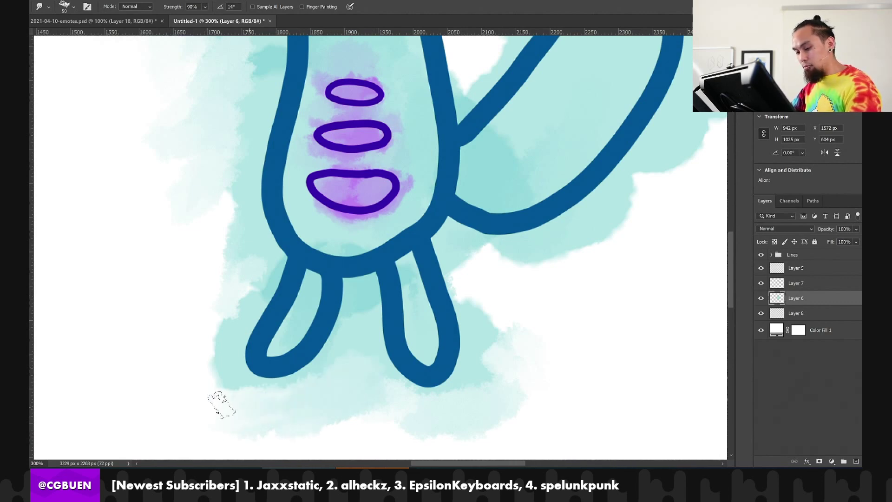
{"action": "mouse_move", "coordinate": [222, 404]}
{"action": "left_mouse_down"}
{"action": "mouse_move", "coordinate": [200, 385]}
{"action": "mouse_move", "coordinate": [227, 351]}
{"action": "mouse_move", "coordinate": [209, 341]}
{"action": "mouse_move", "coordinate": [173, 351]}
{"action": "mouse_move", "coordinate": [178, 263]}
{"action": "mouse_move", "coordinate": [169, 234]}
{"action": "left_mouse_up"}
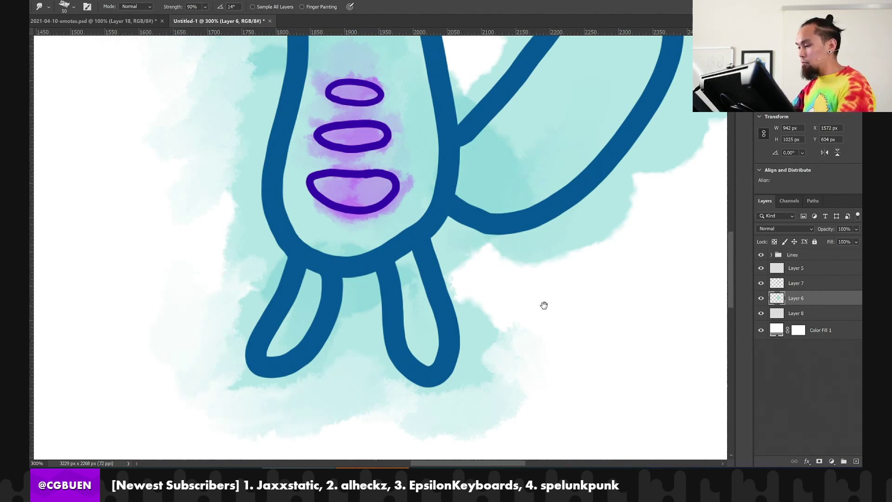
Smudge the teal wash on Layer 6 around and inside the tail and in the gap beside the neck
{"action": "left_click_drag", "start_coordinate": [544, 305], "coordinate": [452, 417]}
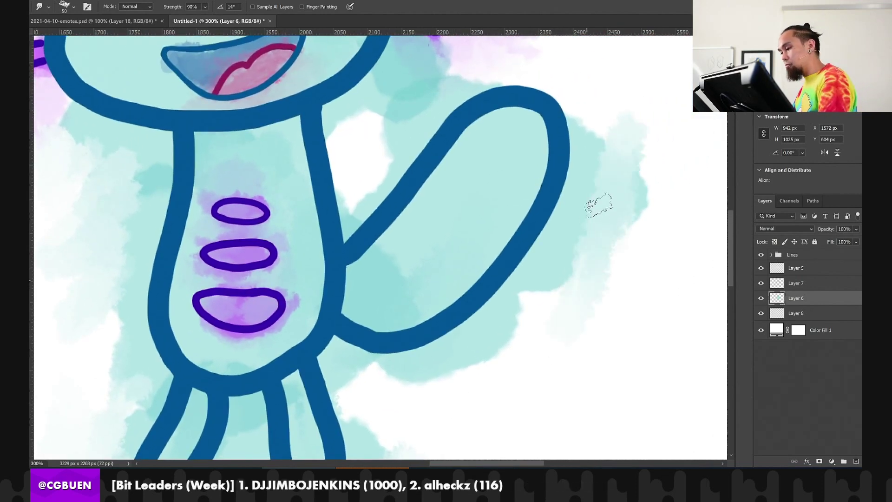
{"action": "mouse_move", "coordinate": [598, 204]}
{"action": "left_mouse_down"}
{"action": "mouse_move", "coordinate": [561, 253]}
{"action": "mouse_move", "coordinate": [591, 168]}
{"action": "mouse_move", "coordinate": [532, 327]}
{"action": "mouse_move", "coordinate": [497, 346]}
{"action": "mouse_move", "coordinate": [463, 344]}
{"action": "mouse_move", "coordinate": [511, 311]}
{"action": "mouse_move", "coordinate": [410, 388]}
{"action": "mouse_move", "coordinate": [486, 345]}
{"action": "mouse_move", "coordinate": [385, 378]}
{"action": "left_mouse_up"}
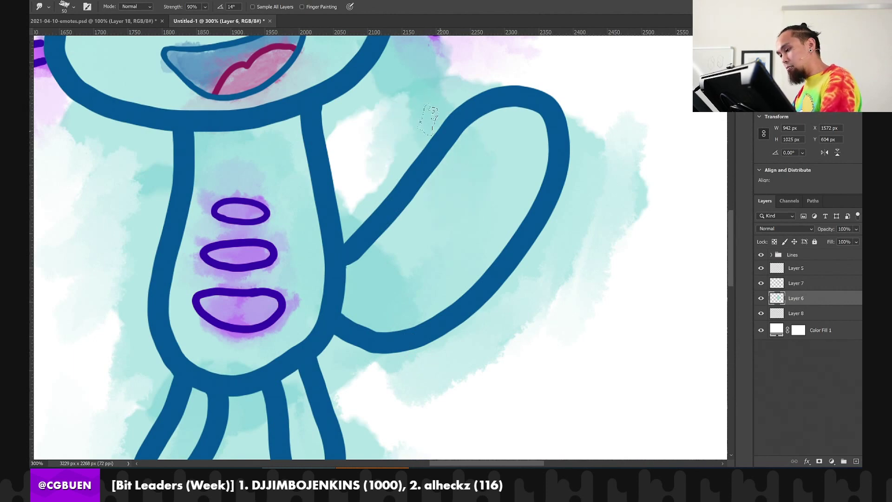
{"action": "left_click_drag", "start_coordinate": [409, 96], "coordinate": [431, 196]}
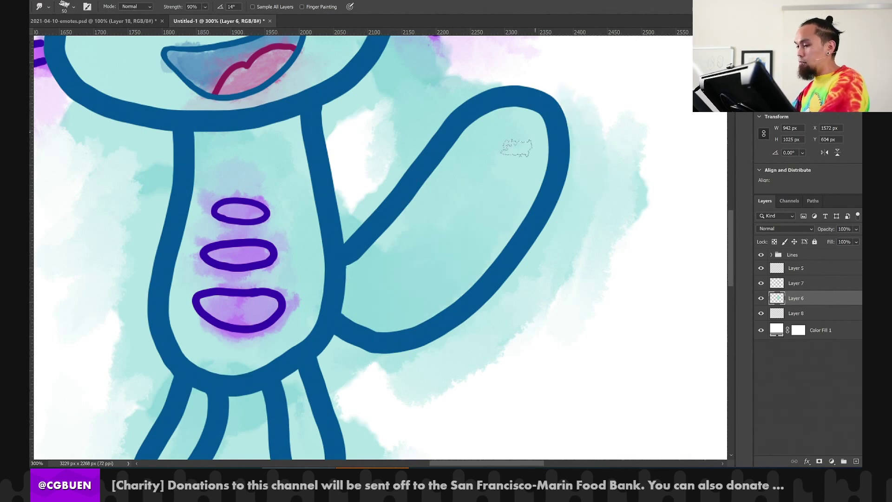
{"action": "left_click_drag", "start_coordinate": [312, 229], "coordinate": [348, 311]}
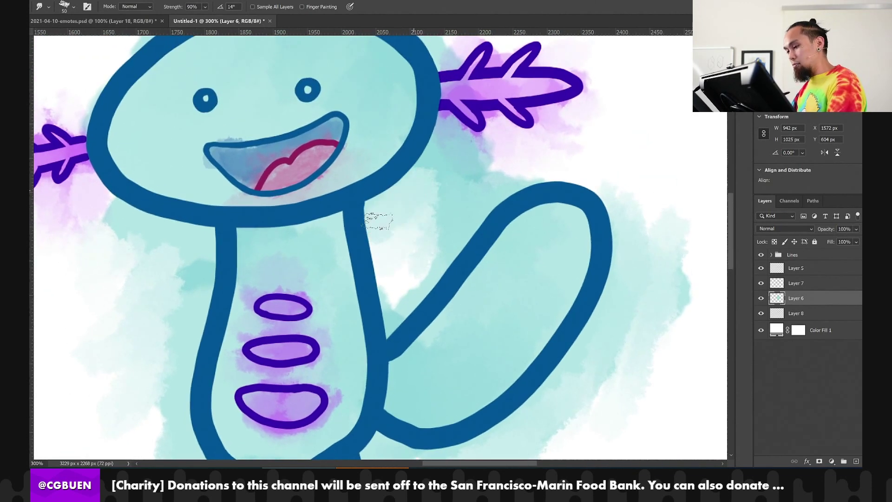
Create a new layer and place it between Layer 8 and Color Fill 1
{"action": "key", "text": "z"}
{"action": "mouse_move", "coordinate": [380, 246]}
{"action": "left_mouse_down"}
{"action": "mouse_move", "coordinate": [307, 325]}
{"action": "mouse_move", "coordinate": [283, 384]}
{"action": "left_mouse_up"}
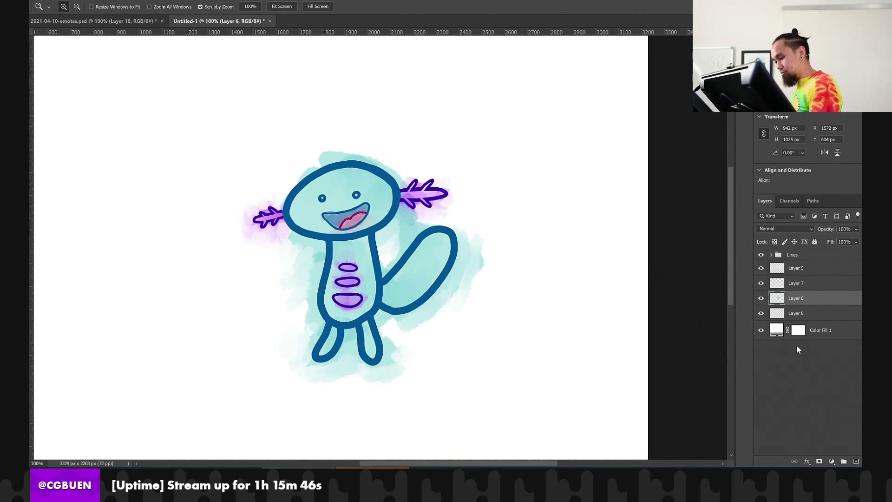
{"action": "left_click", "coordinate": [856, 461]}
{"action": "left_click_drag", "start_coordinate": [812, 304], "coordinate": [812, 337]}
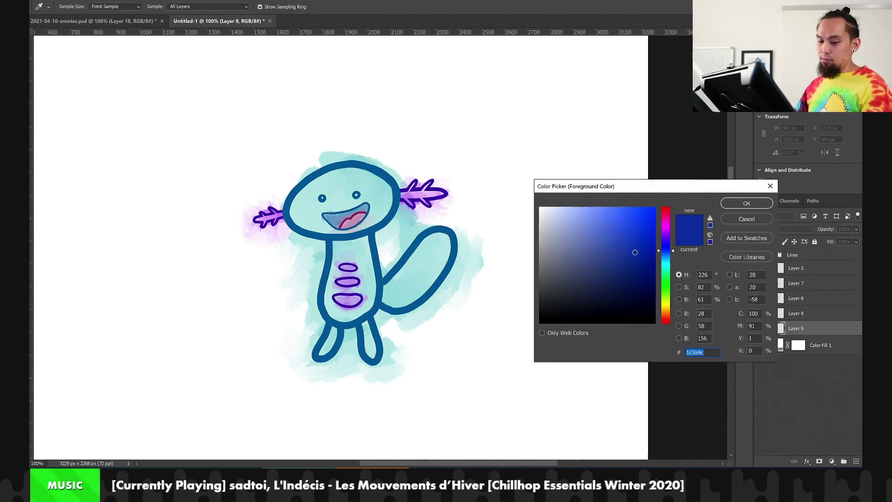
Sample the character's blue outline and darken it to 063f63 as the foreground color
{"action": "left_click", "coordinate": [370, 331]}
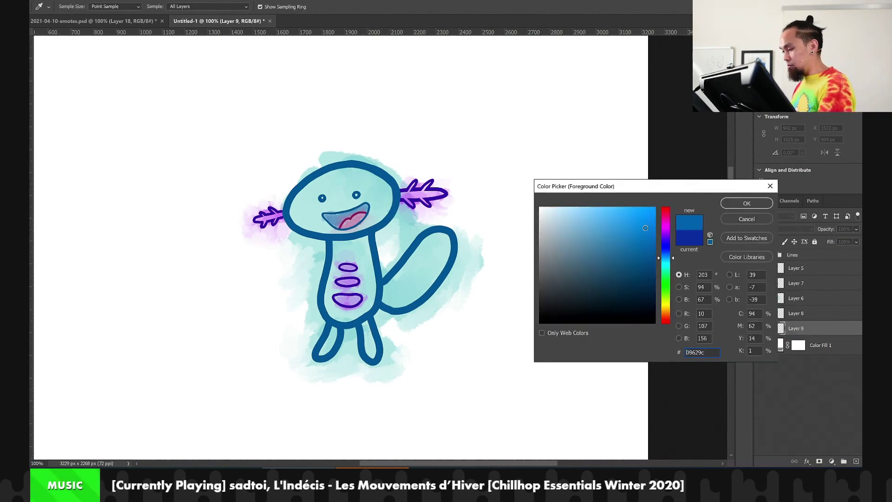
{"action": "mouse_move", "coordinate": [628, 279]}
{"action": "left_mouse_down"}
{"action": "mouse_move", "coordinate": [560, 278]}
{"action": "mouse_move", "coordinate": [637, 258]}
{"action": "left_mouse_up"}
{"action": "left_click", "coordinate": [652, 271]}
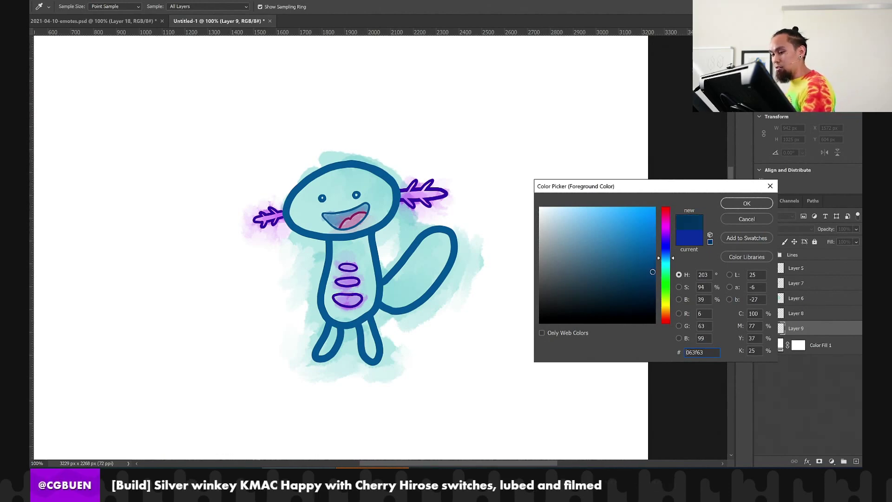
{"action": "left_click", "coordinate": [737, 204]}
{"action": "key", "text": "z"}
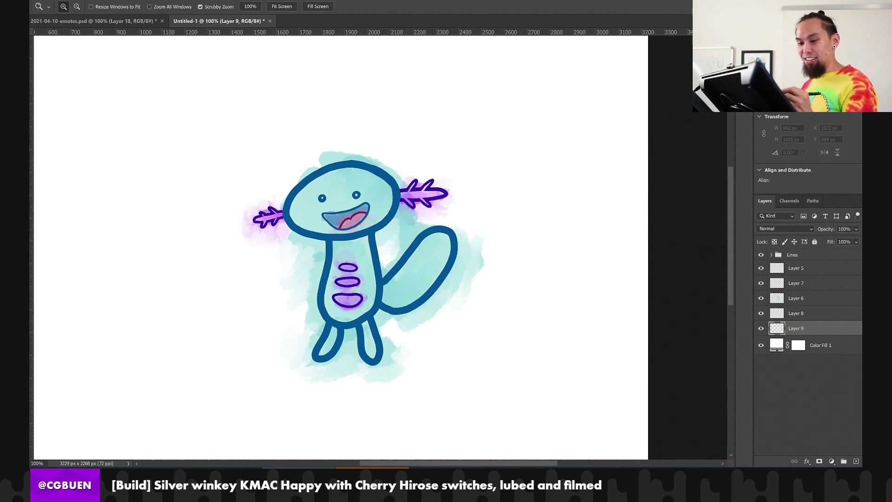
Set up the Kyle's Inkbox - Classic Cartoonist brush at 40% opacity and enlarge it to 500 px
{"action": "key", "text": "b"}
{"action": "left_click", "coordinate": [73, 6]}
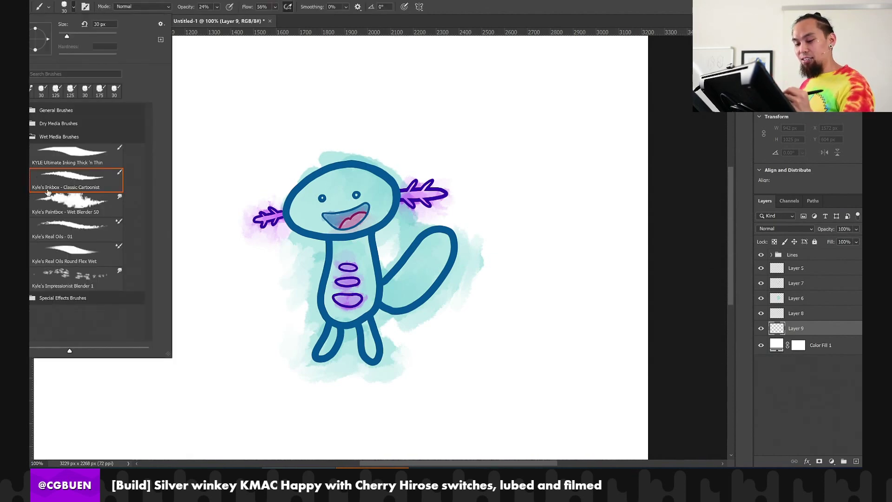
{"action": "left_click", "coordinate": [51, 210]}
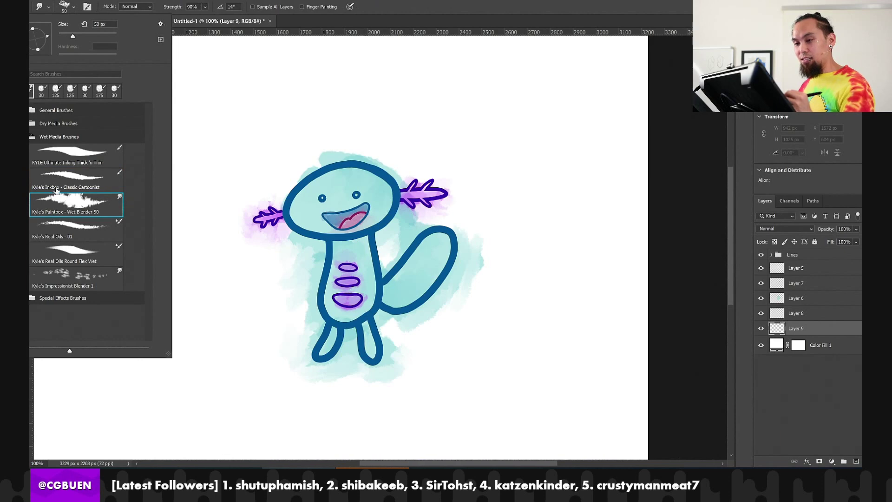
{"action": "left_click", "coordinate": [56, 189]}
{"action": "left_click", "coordinate": [58, 208]}
{"action": "left_click", "coordinate": [46, 186]}
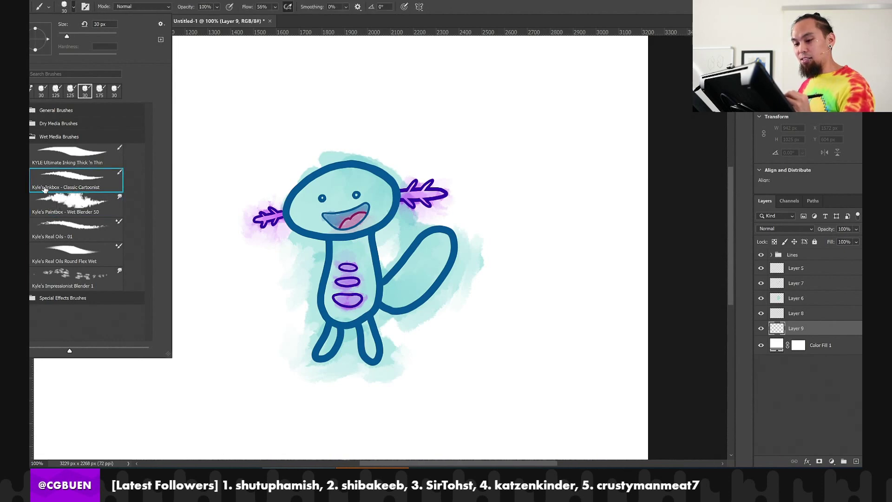
{"action": "left_click", "coordinate": [216, 7]}
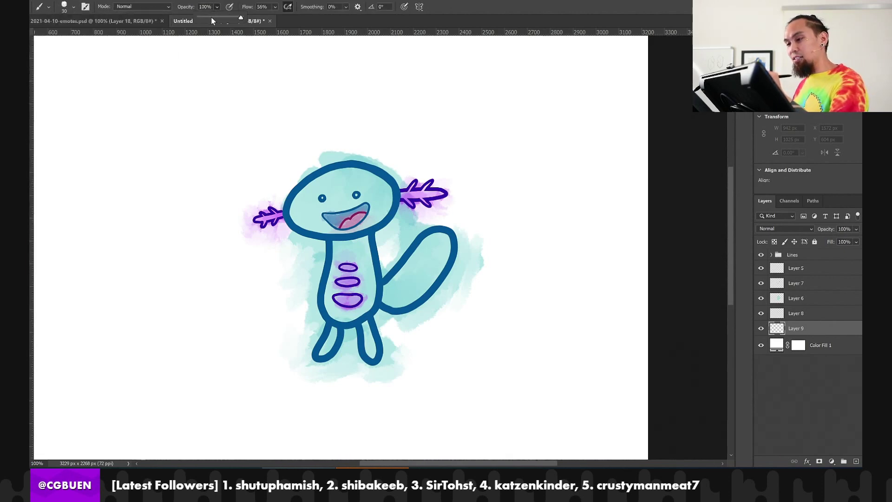
{"action": "key", "text": "bracketright"}
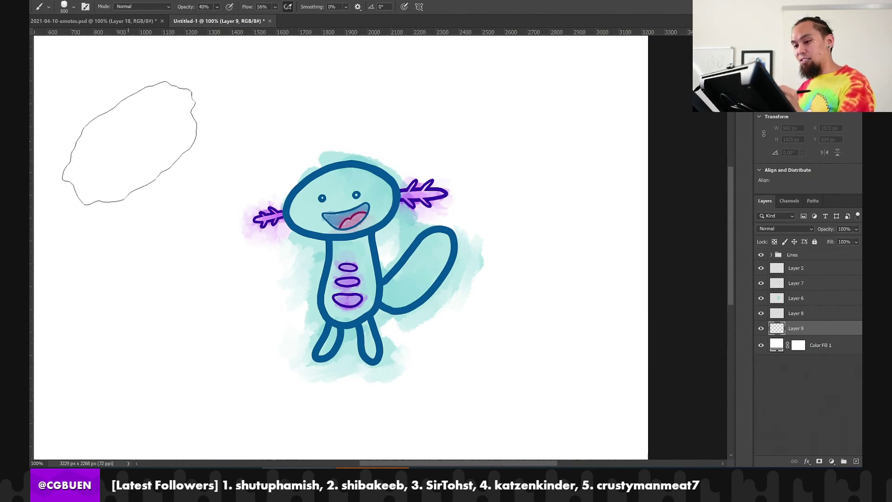
Paint broad, overlapping translucent dark blue washes across the background on Layer 9, enlarging the brush to 1100 px
{"action": "left_click", "coordinate": [135, 183]}
{"action": "mouse_move", "coordinate": [135, 181]}
{"action": "left_mouse_down"}
{"action": "mouse_move", "coordinate": [259, 291]}
{"action": "mouse_move", "coordinate": [343, 404]}
{"action": "mouse_move", "coordinate": [333, 351]}
{"action": "mouse_move", "coordinate": [401, 362]}
{"action": "mouse_move", "coordinate": [429, 308]}
{"action": "mouse_move", "coordinate": [286, 140]}
{"action": "mouse_move", "coordinate": [453, 363]}
{"action": "mouse_move", "coordinate": [518, 205]}
{"action": "mouse_move", "coordinate": [480, 373]}
{"action": "mouse_move", "coordinate": [509, 270]}
{"action": "mouse_move", "coordinate": [442, 90]}
{"action": "mouse_move", "coordinate": [548, 328]}
{"action": "mouse_move", "coordinate": [604, 154]}
{"action": "mouse_move", "coordinate": [572, 196]}
{"action": "mouse_move", "coordinate": [527, 195]}
{"action": "mouse_move", "coordinate": [305, 92]}
{"action": "mouse_move", "coordinate": [93, 92]}
{"action": "mouse_move", "coordinate": [246, 207]}
{"action": "mouse_move", "coordinate": [165, 257]}
{"action": "mouse_move", "coordinate": [185, 357]}
{"action": "mouse_move", "coordinate": [153, 439]}
{"action": "left_mouse_up"}
{"action": "scroll", "coordinate": [279, 372], "scroll_direction": "down", "scroll_amount": 3}
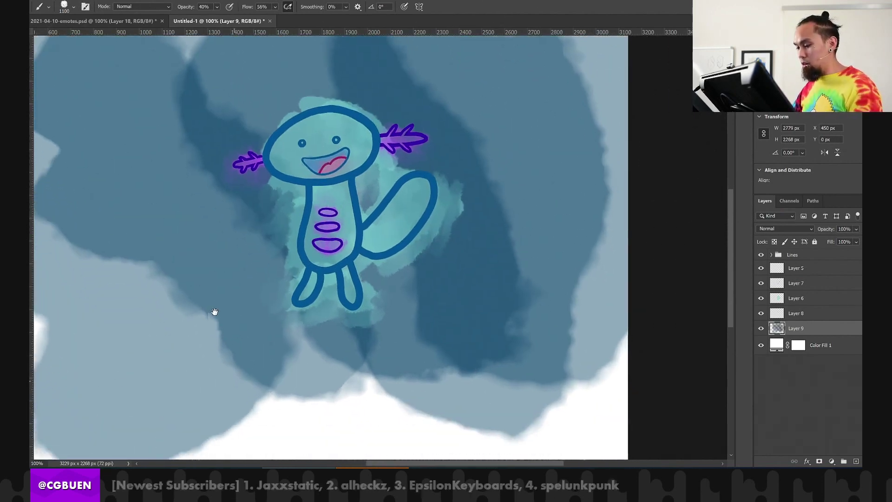
{"action": "mouse_move", "coordinate": [386, 363]}
{"action": "left_mouse_down"}
{"action": "mouse_move", "coordinate": [540, 417]}
{"action": "mouse_move", "coordinate": [555, 352]}
{"action": "mouse_move", "coordinate": [598, 397]}
{"action": "mouse_move", "coordinate": [535, 436]}
{"action": "mouse_move", "coordinate": [441, 417]}
{"action": "mouse_move", "coordinate": [88, 404]}
{"action": "left_mouse_up"}
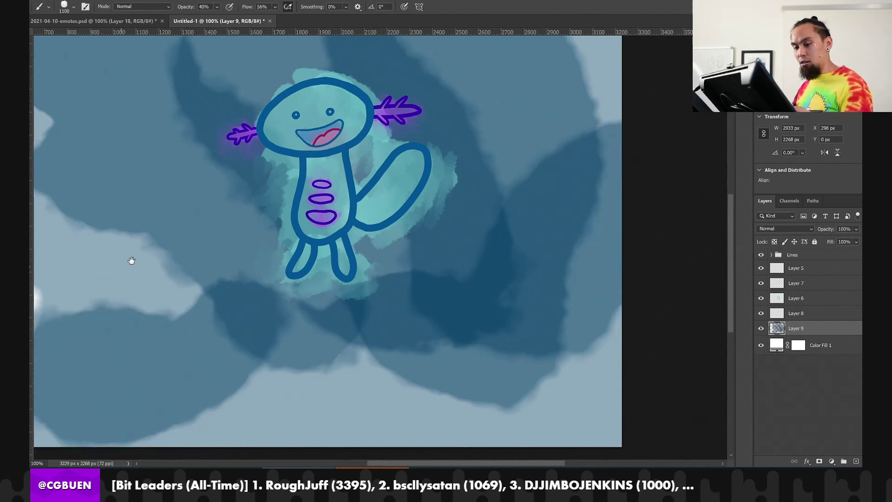
{"action": "left_click_drag", "start_coordinate": [131, 261], "coordinate": [208, 321]}
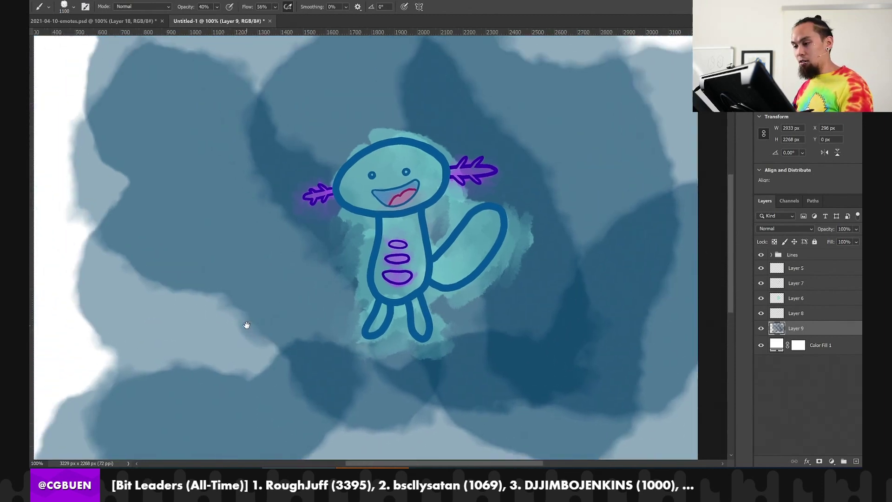
Blend the blue wash in the background's left half using Kyle's Paintbox - Wet Blender 50 enlarged to 900 px
{"action": "left_click", "coordinate": [68, 11]}
{"action": "left_click", "coordinate": [74, 204]}
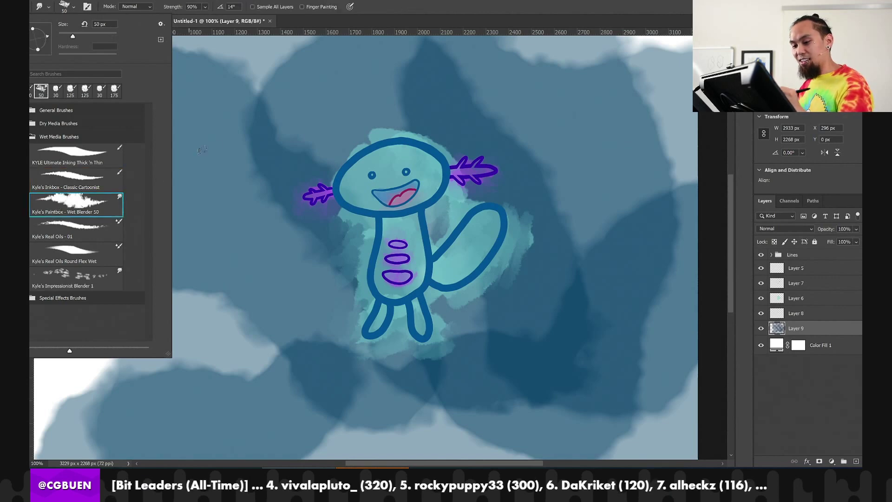
{"action": "left_click", "coordinate": [201, 150]}
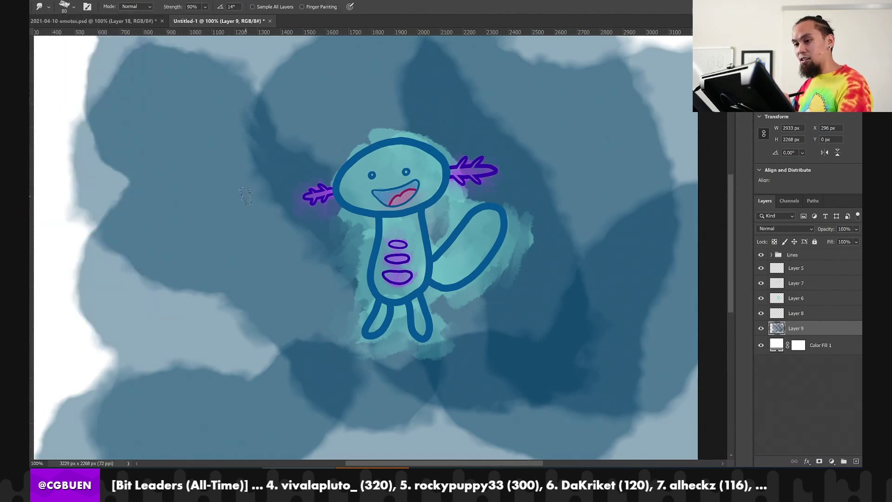
{"action": "key", "text": "bracketright"}
{"action": "key", "text": "bracketright"}
{"action": "key", "text": "bracketright"}
{"action": "key", "text": "bracketright"}
{"action": "left_click_drag", "start_coordinate": [239, 181], "coordinate": [209, 65]}
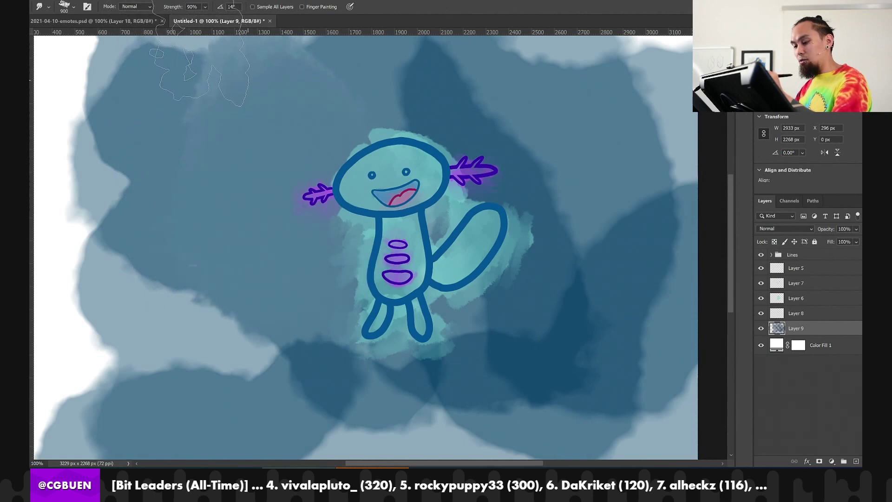
{"action": "mouse_move", "coordinate": [200, 302]}
{"action": "left_mouse_down"}
{"action": "mouse_move", "coordinate": [139, 289]}
{"action": "mouse_move", "coordinate": [107, 190]}
{"action": "left_mouse_up"}
Lower the smudge strength to 58% and blend the blue washes around the character and toward the background's edges
{"action": "left_click", "coordinate": [205, 6]}
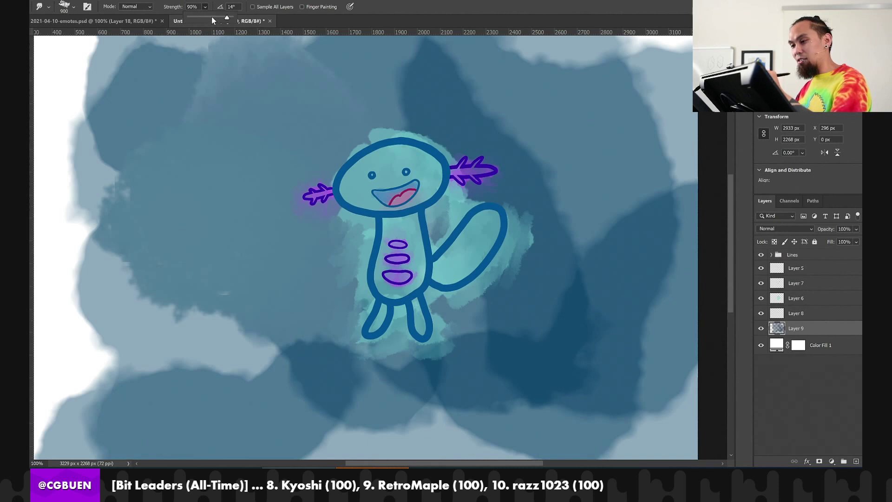
{"action": "left_click_drag", "start_coordinate": [214, 18], "coordinate": [217, 18]}
{"action": "mouse_move", "coordinate": [56, 279]}
{"action": "left_mouse_down"}
{"action": "mouse_move", "coordinate": [79, 302]}
{"action": "mouse_move", "coordinate": [195, 316]}
{"action": "mouse_move", "coordinate": [203, 339]}
{"action": "mouse_move", "coordinate": [261, 321]}
{"action": "mouse_move", "coordinate": [320, 358]}
{"action": "left_mouse_up"}
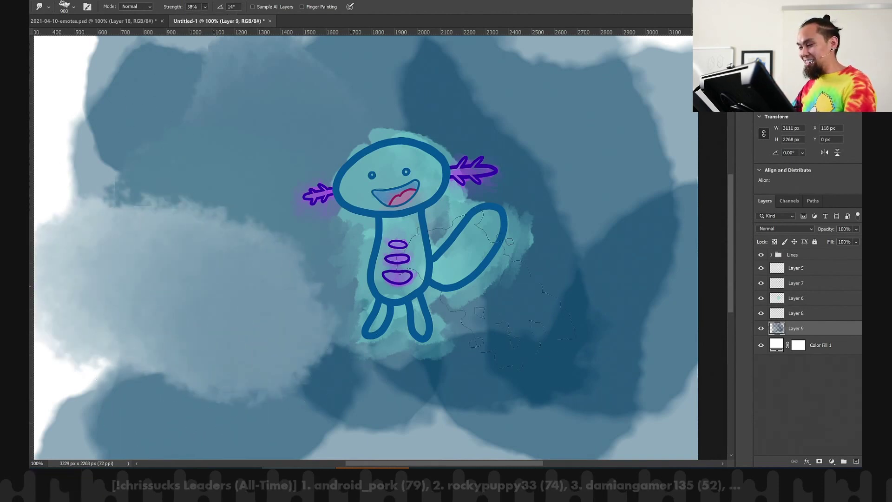
{"action": "mouse_move", "coordinate": [618, 88]}
{"action": "left_mouse_down"}
{"action": "mouse_move", "coordinate": [586, 130]}
{"action": "mouse_move", "coordinate": [571, 360]}
{"action": "mouse_move", "coordinate": [549, 320]}
{"action": "mouse_move", "coordinate": [590, 344]}
{"action": "mouse_move", "coordinate": [594, 386]}
{"action": "mouse_move", "coordinate": [511, 362]}
{"action": "mouse_move", "coordinate": [444, 363]}
{"action": "left_mouse_up"}
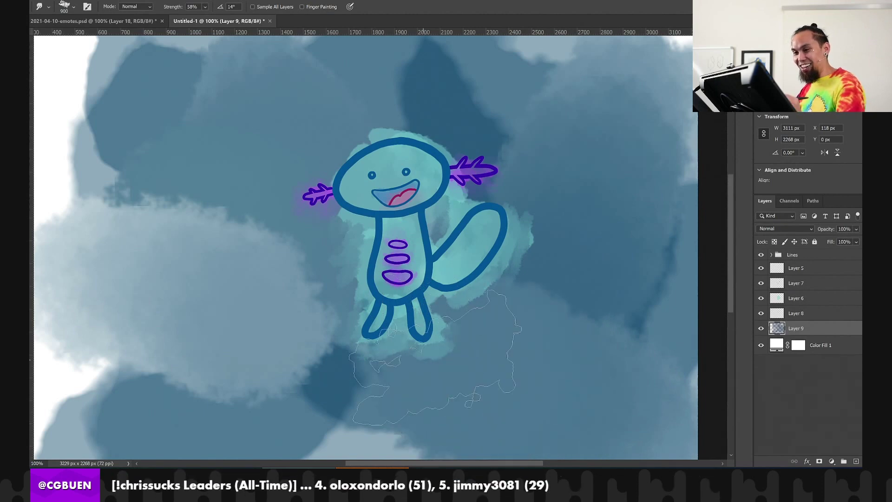
{"action": "mouse_move", "coordinate": [70, 88]}
{"action": "left_mouse_down"}
{"action": "mouse_move", "coordinate": [119, 189]}
{"action": "mouse_move", "coordinate": [119, 90]}
{"action": "mouse_move", "coordinate": [118, 103]}
{"action": "left_mouse_up"}
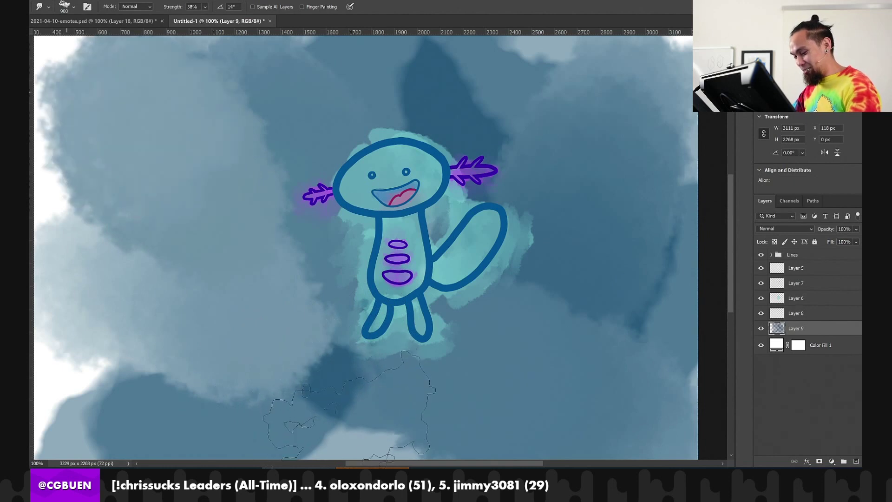
{"action": "left_click_drag", "start_coordinate": [356, 418], "coordinate": [342, 353]}
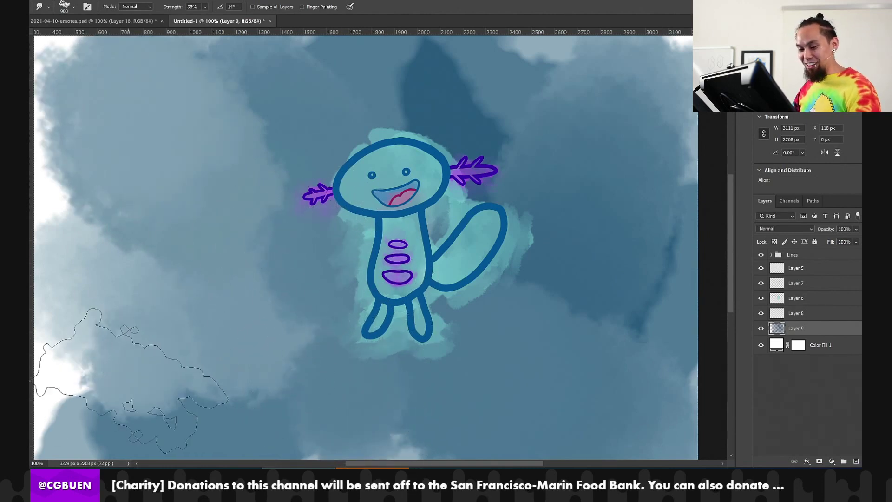
{"action": "left_click_drag", "start_coordinate": [97, 404], "coordinate": [160, 388]}
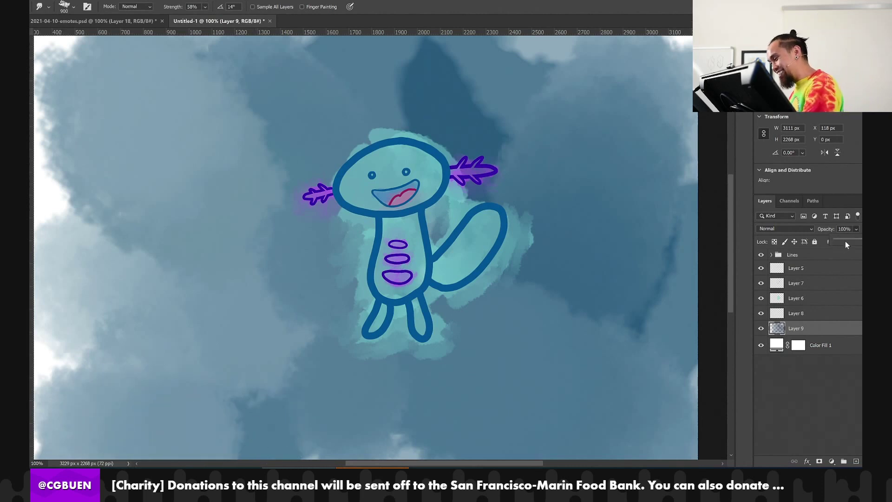
Reduce Layer 9's opacity to 87% and add a Hue/Saturation adjustment layer above it
{"action": "left_click", "coordinate": [856, 241]}
{"action": "left_click_drag", "start_coordinate": [856, 238], "coordinate": [849, 239]}
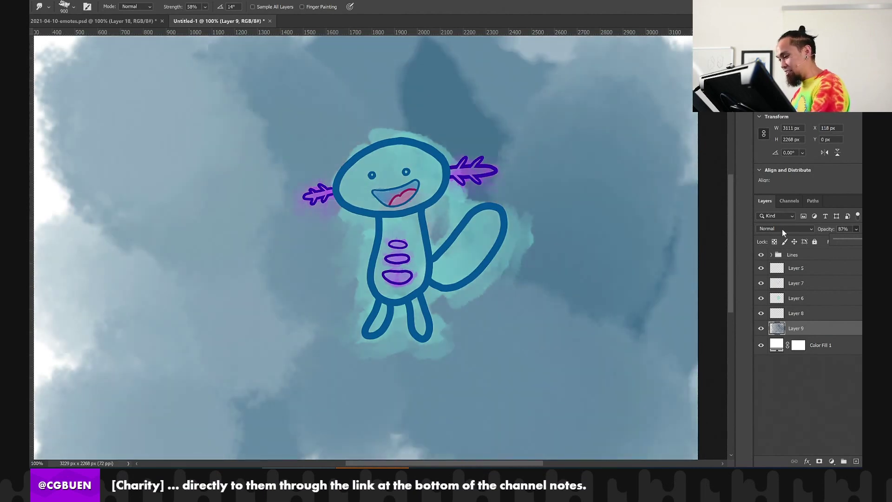
{"action": "left_click", "coordinate": [831, 461]}
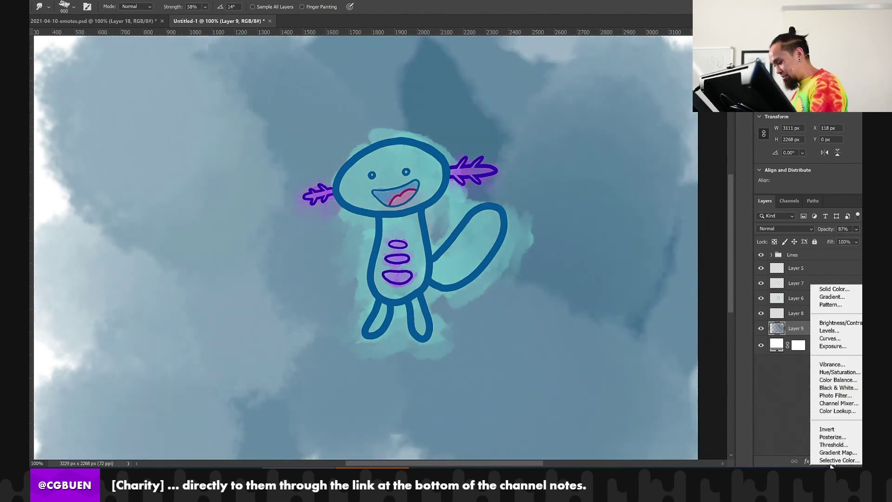
{"action": "left_click", "coordinate": [822, 374]}
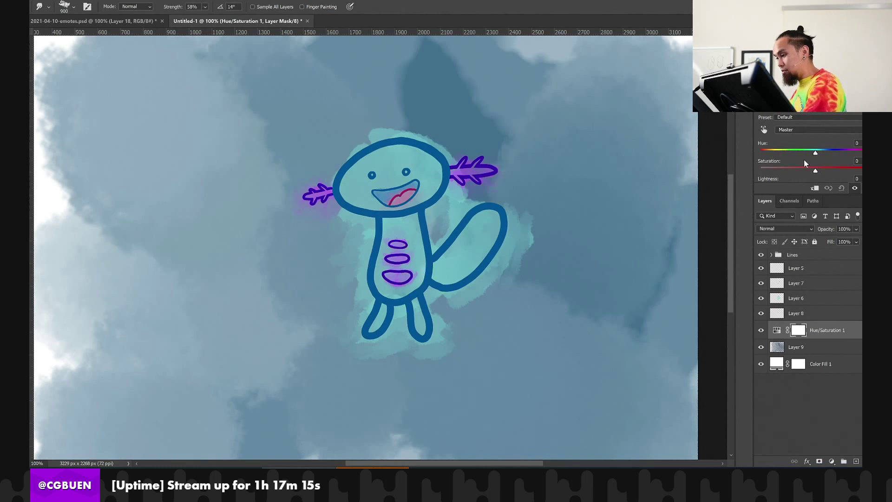
Shift the Hue/Saturation adjustment's hue toward a richer blue and raise its saturation and lightness
{"action": "left_click_drag", "start_coordinate": [816, 154], "coordinate": [838, 152]}
{"action": "scroll", "coordinate": [823, 170], "scroll_direction": "down", "scroll_amount": 1}
{"action": "scroll", "coordinate": [806, 154], "scroll_direction": "up", "scroll_amount": 1}
{"action": "scroll", "coordinate": [825, 155], "scroll_direction": "down", "scroll_amount": 1}
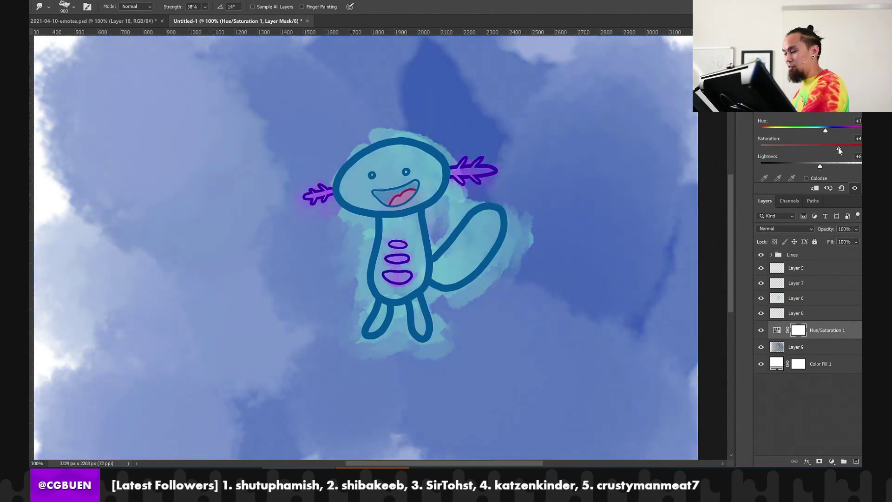
Lower Layer 9's opacity to lighten the background wash, and set the Hue/Saturation layer's opacity to 62%
{"action": "left_click", "coordinate": [815, 350]}
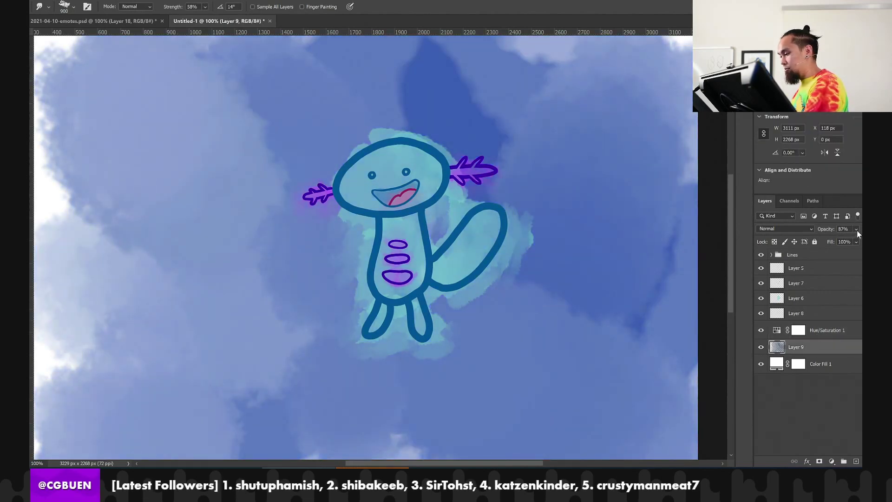
{"action": "mouse_move", "coordinate": [855, 239]}
{"action": "left_mouse_down"}
{"action": "mouse_move", "coordinate": [846, 240]}
{"action": "mouse_move", "coordinate": [869, 240]}
{"action": "left_mouse_up"}
{"action": "left_click", "coordinate": [822, 330]}
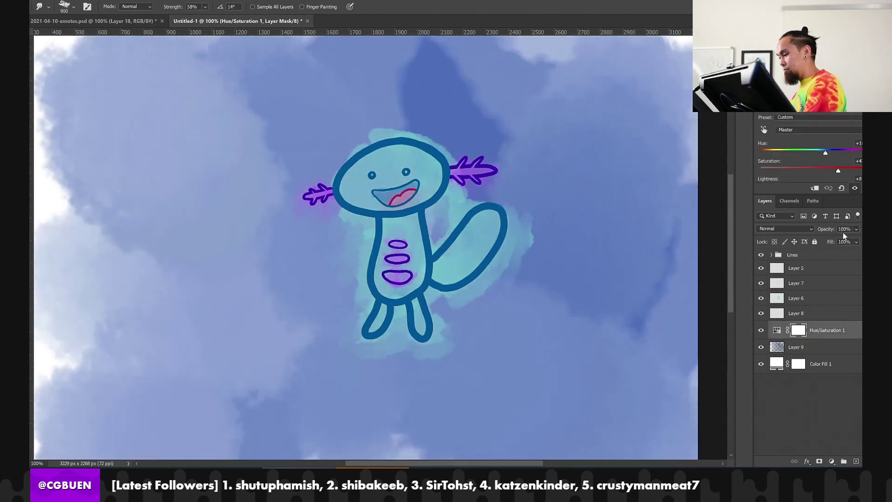
{"action": "left_click_drag", "start_coordinate": [857, 244], "coordinate": [837, 243]}
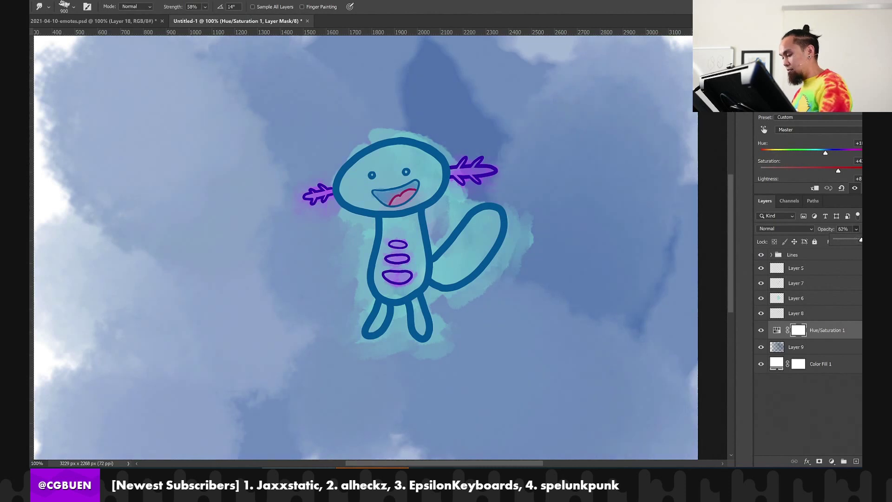
Group the Hue/Saturation adjustment layer together with Layer 9
{"action": "left_click", "coordinate": [834, 344], "text": "shift"}
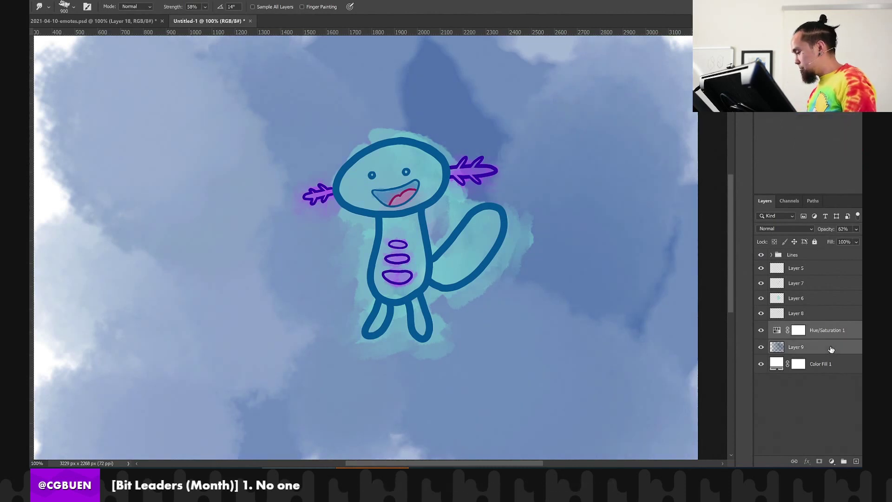
{"action": "key", "text": "ctrl+g"}
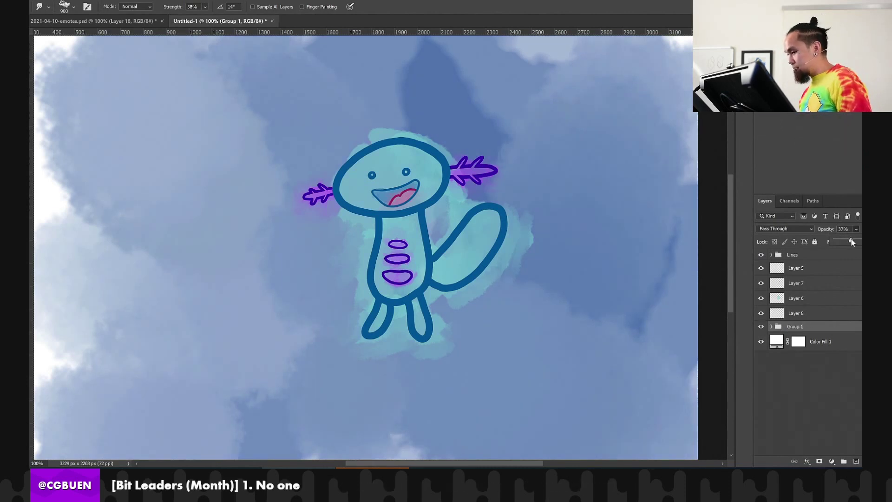
Try the background group at 23% opacity over the whole canvas, and undo the opacity change
{"action": "left_click_drag", "start_coordinate": [851, 239], "coordinate": [843, 241]}
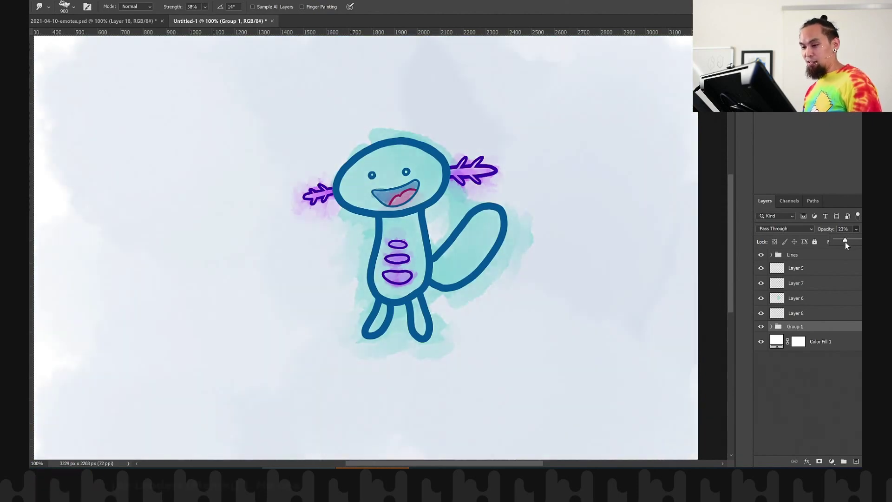
{"action": "key", "text": "z"}
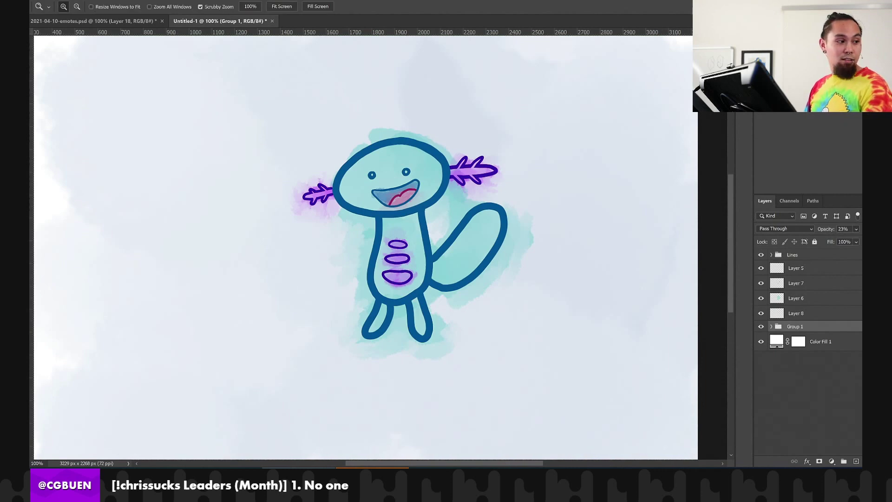
{"action": "left_click", "coordinate": [339, 249], "text": "alt"}
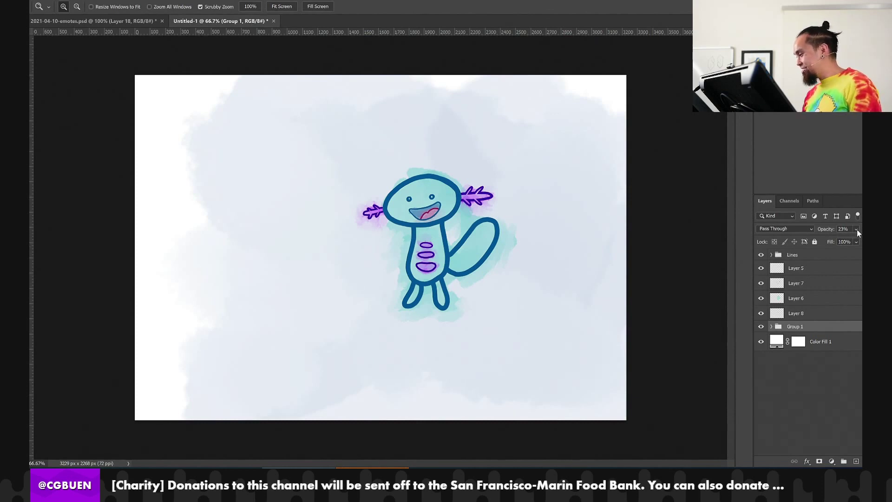
{"action": "key", "text": "ctrl+z"}
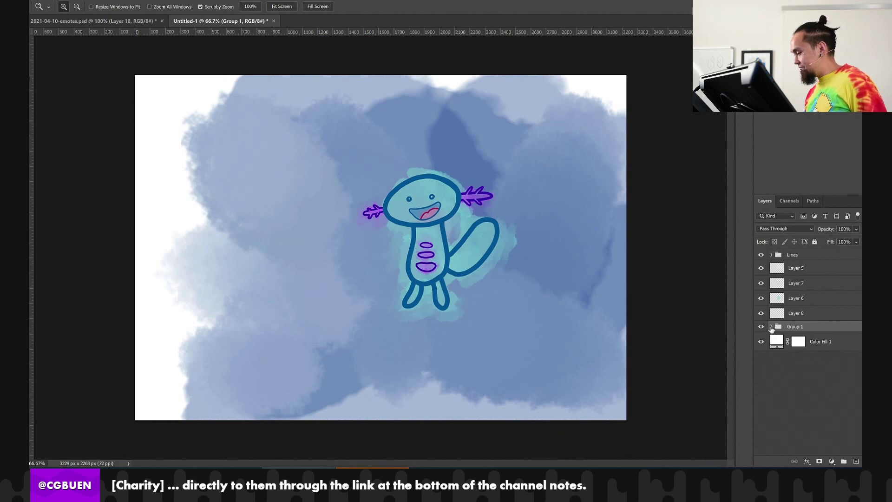
Check the coloring beneath the linework by hiding the Lines group and showing it again
{"action": "left_click", "coordinate": [771, 327]}
{"action": "left_click", "coordinate": [771, 327]}
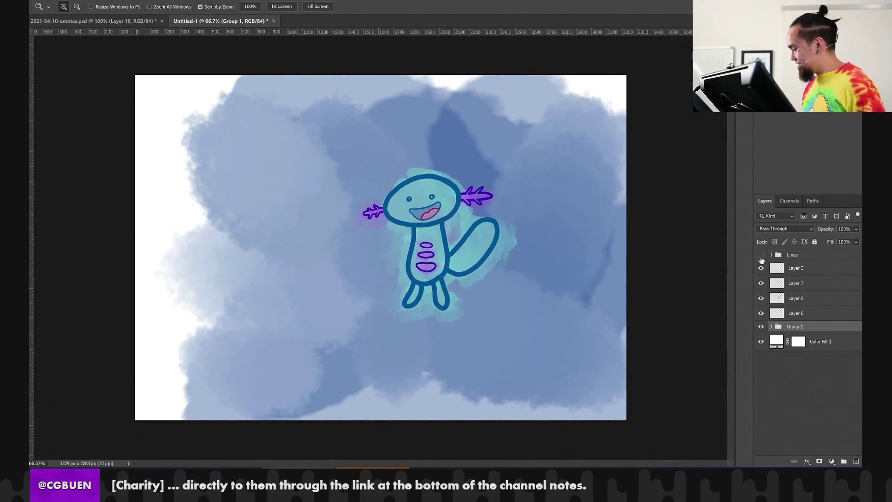
{"action": "left_click", "coordinate": [761, 256]}
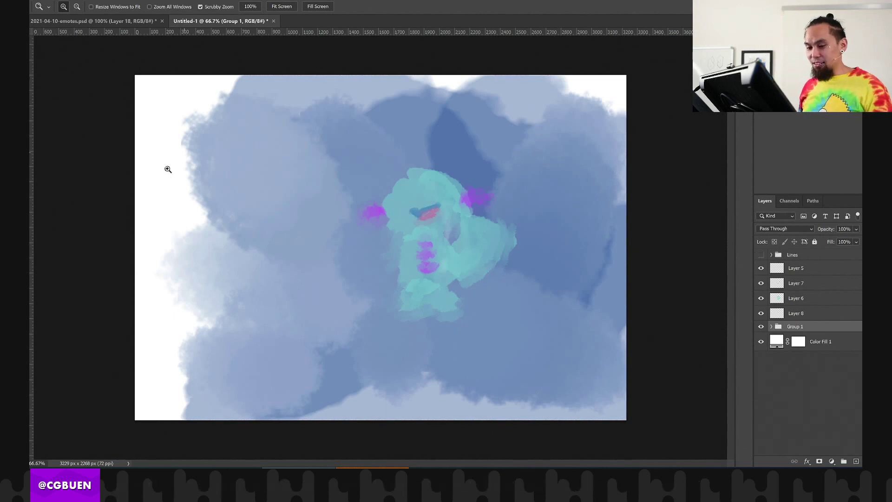
{"action": "left_click", "coordinate": [761, 254]}
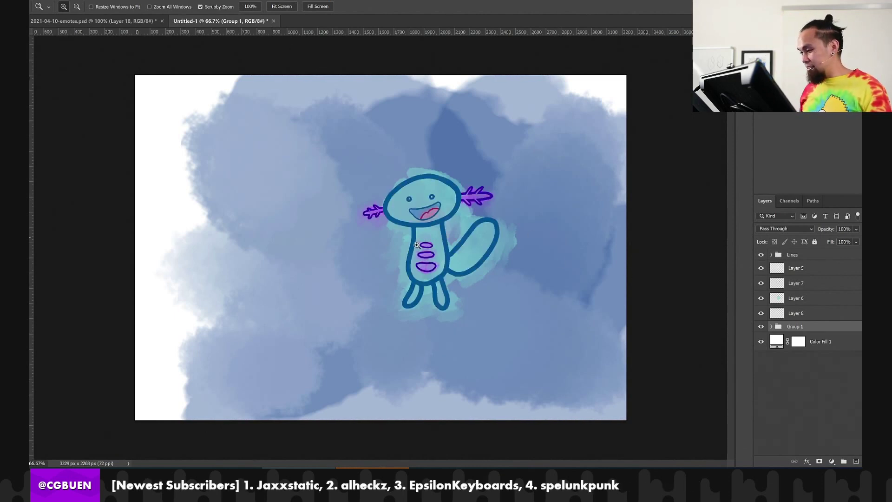
Examine the character's linework and blended coloring up close and against the painted blue background
{"action": "left_click", "coordinate": [492, 247]}
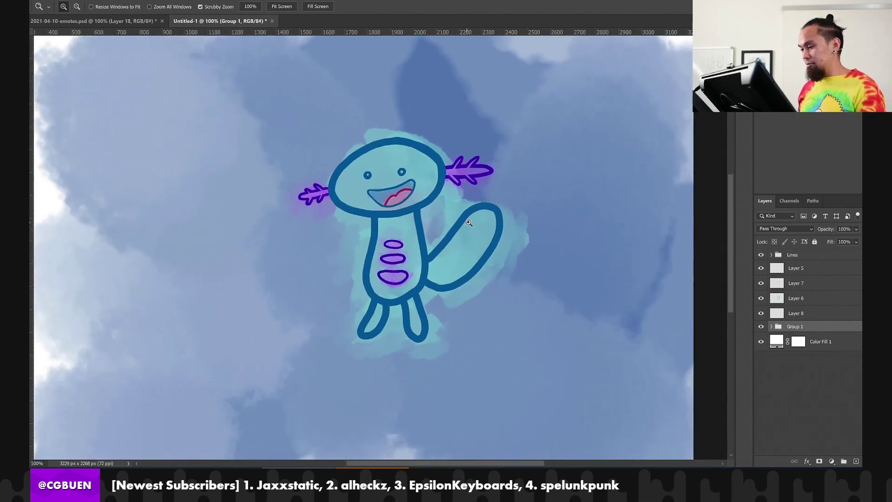
{"action": "left_click", "coordinate": [468, 220]}
{"action": "left_click", "coordinate": [349, 201]}
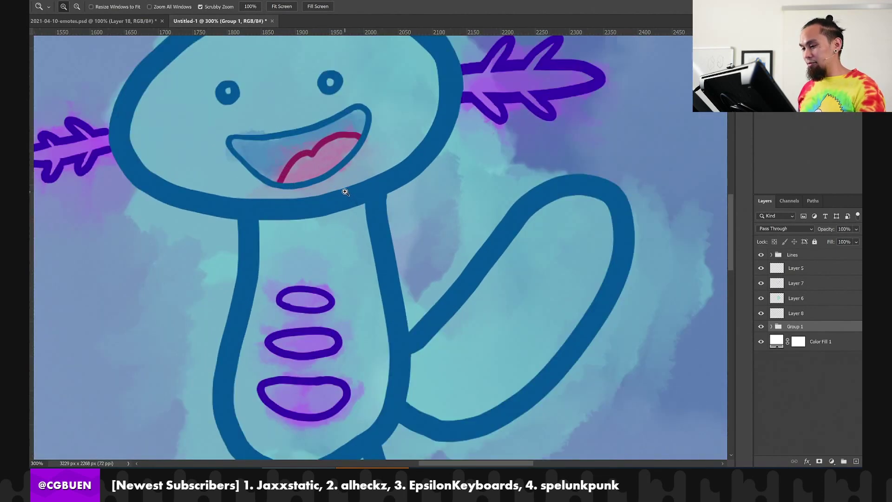
{"action": "left_click", "coordinate": [343, 191], "text": "alt"}
{"action": "left_click", "coordinate": [343, 191], "text": "alt"}
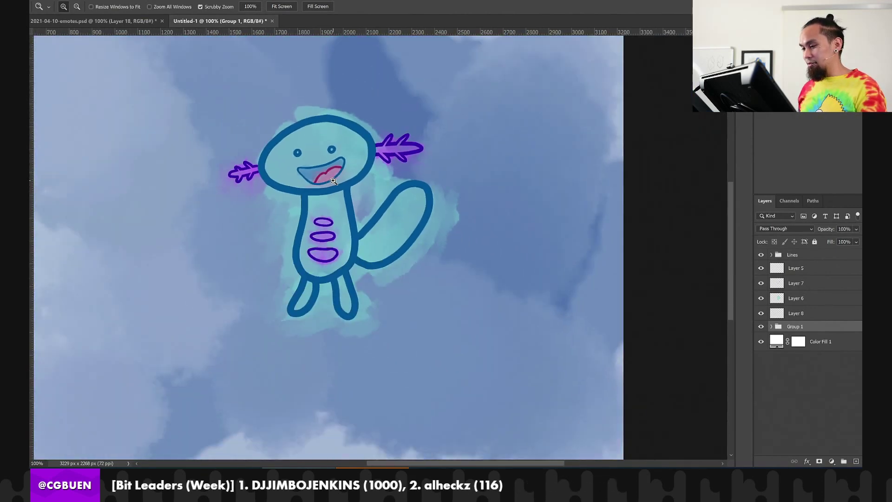
{"action": "left_click", "coordinate": [343, 193]}
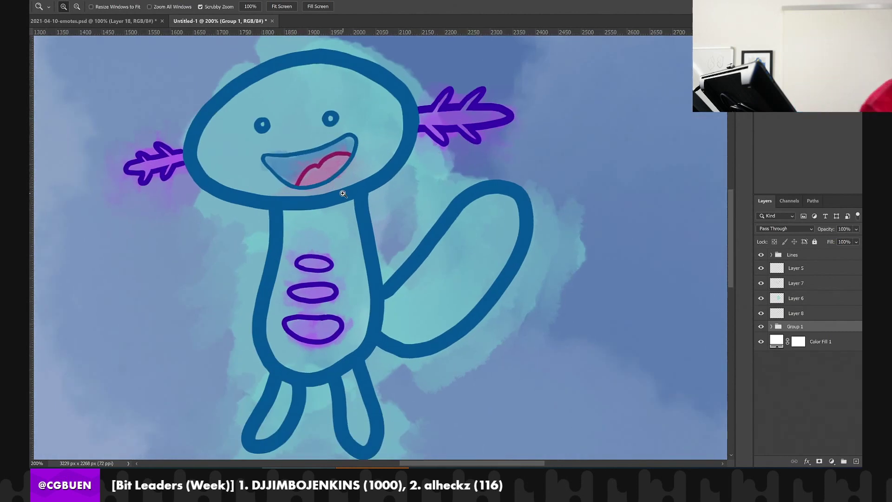
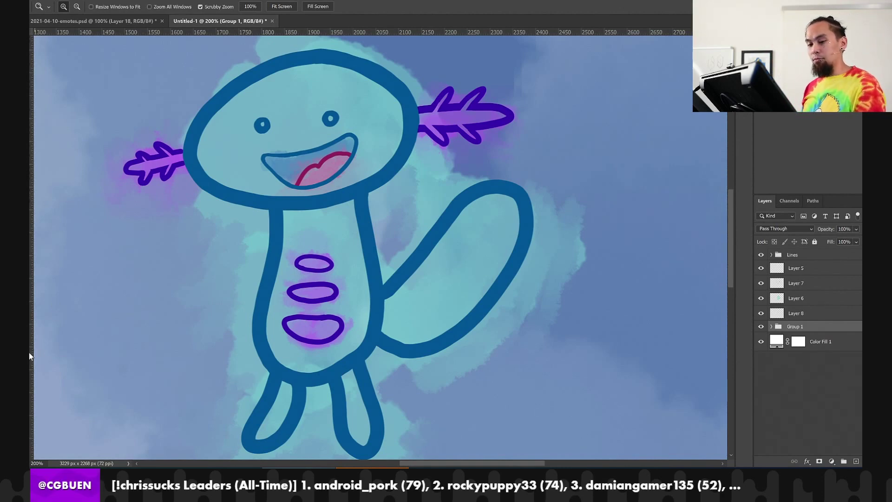
{"action": "left_click_drag", "start_coordinate": [231, 255], "coordinate": [364, 243]}
{"action": "left_click", "coordinate": [229, 255], "text": "alt"}
{"action": "left_click", "coordinate": [372, 246]}
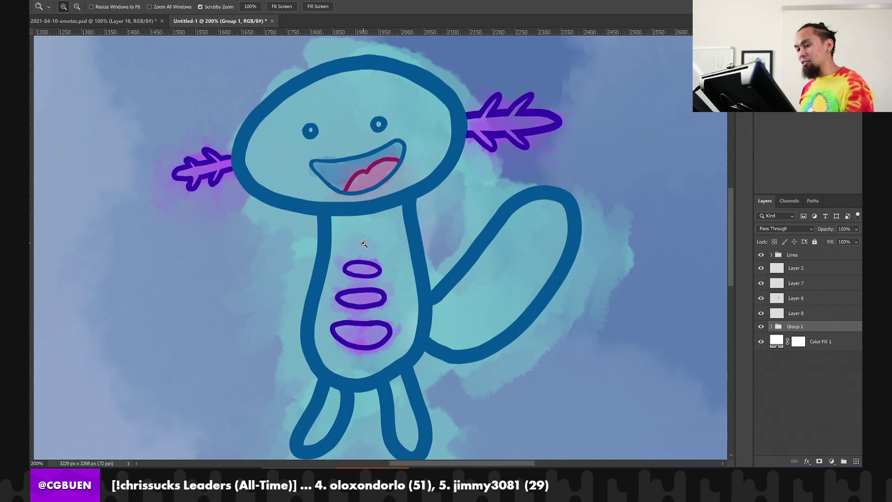
{"action": "left_click", "coordinate": [188, 234]}
{"action": "left_click_drag", "start_coordinate": [211, 199], "coordinate": [348, 219]}
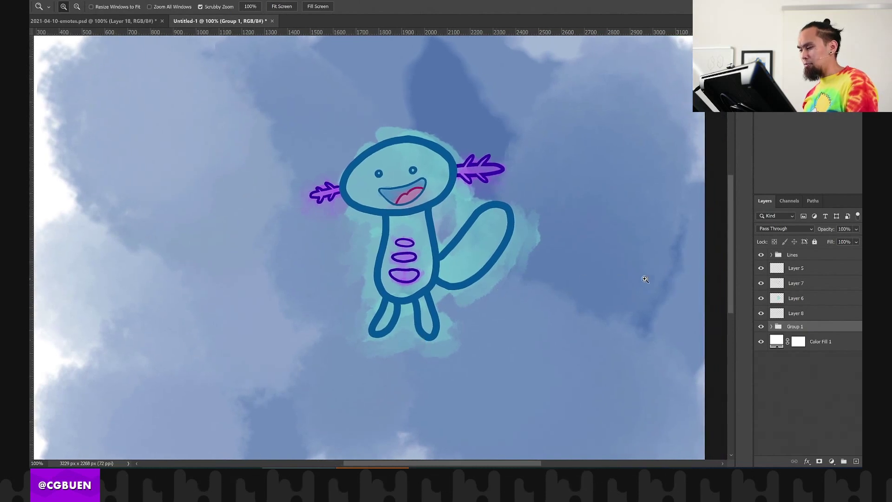
Start saving the document on the computer rather than to cloud documents, with the storage choice prompt disabled for future saves
{"action": "left_click", "coordinate": [774, 254]}
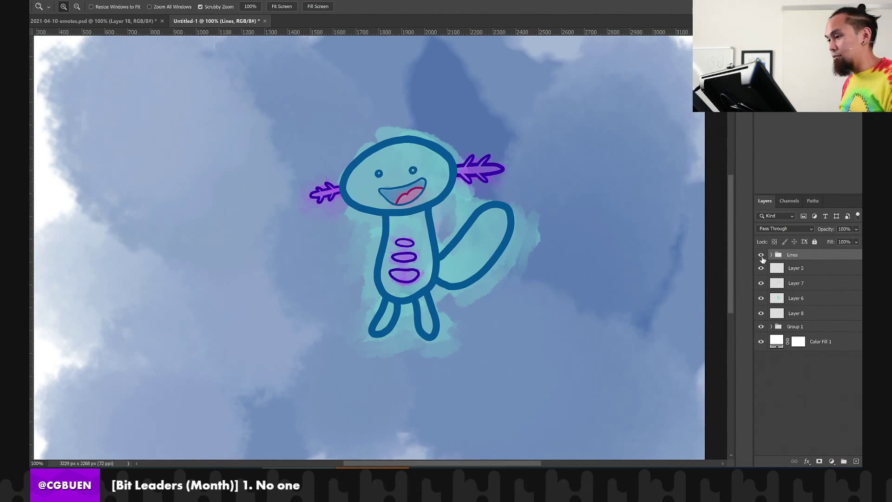
{"action": "key", "text": "ctrl+s"}
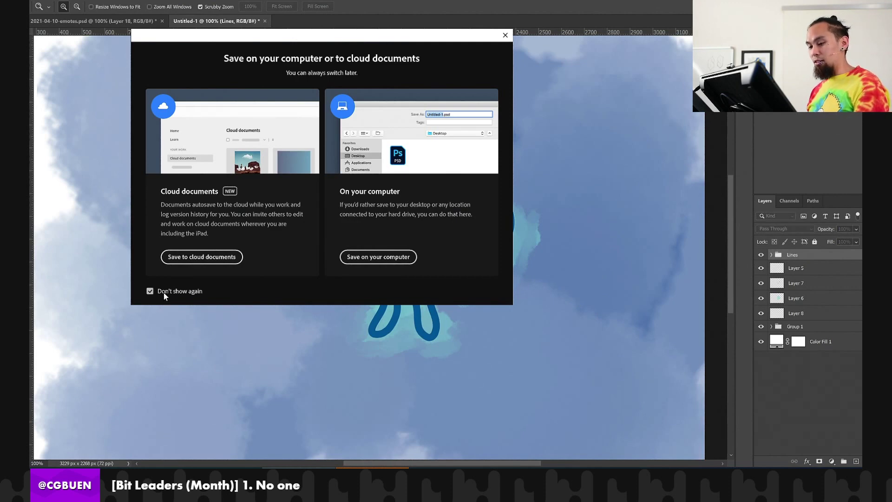
{"action": "left_click", "coordinate": [344, 258]}
{"action": "type", "text": "20"}
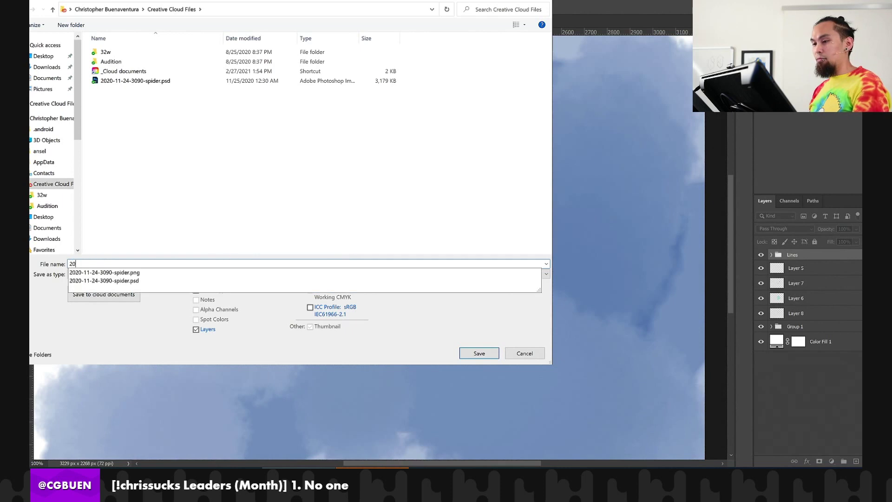
{"action": "type", "text": "21-"}
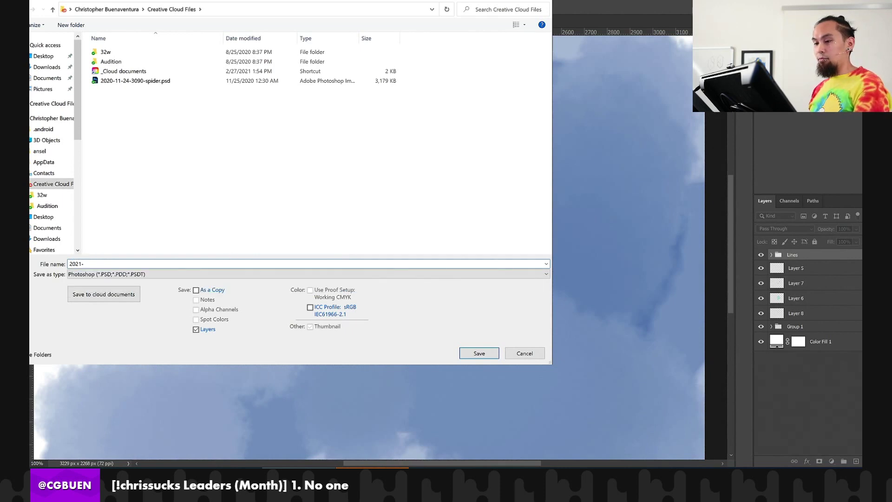
{"action": "key", "text": "ctrl+a"}
{"action": "key", "text": "BackSpace"}
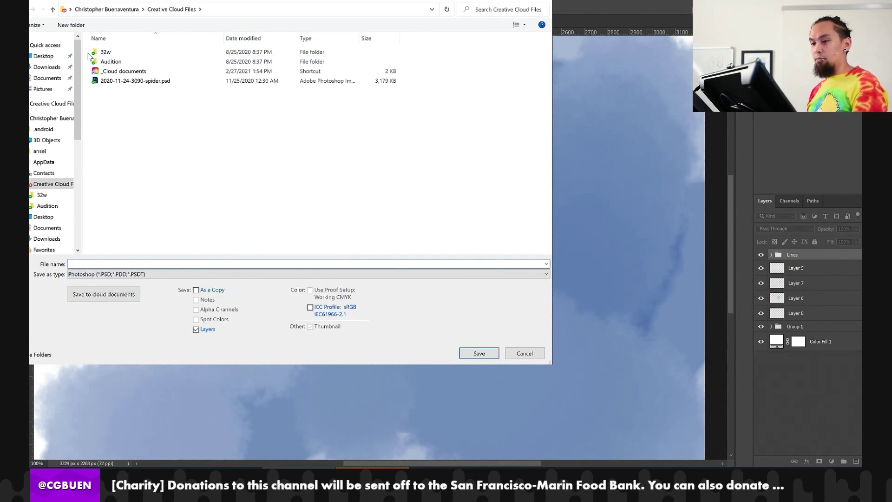
Choose the Illustrations folder on the Desktop as the save location
{"action": "left_click", "coordinate": [50, 56]}
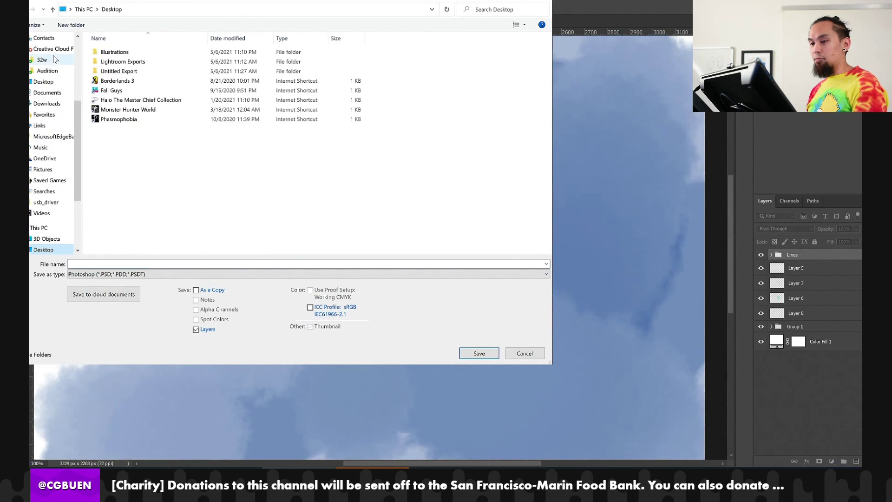
{"action": "left_click", "coordinate": [120, 70]}
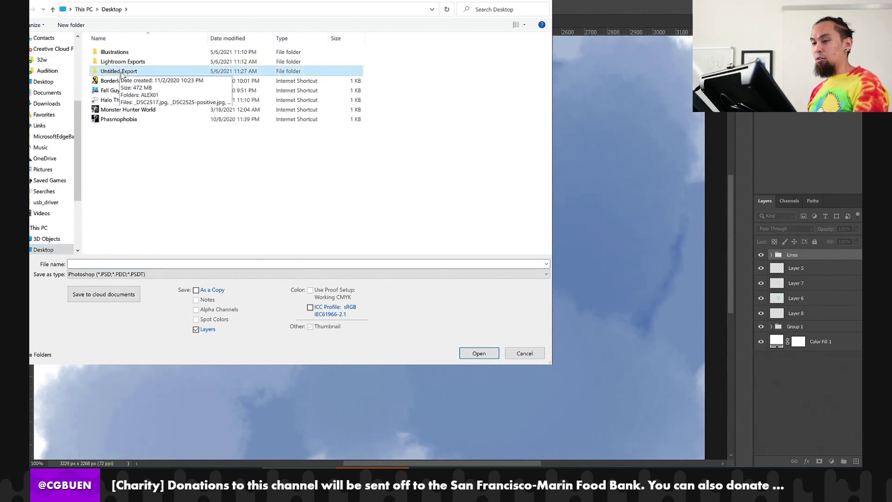
{"action": "double_click", "coordinate": [129, 53]}
{"action": "left_click", "coordinate": [96, 262]}
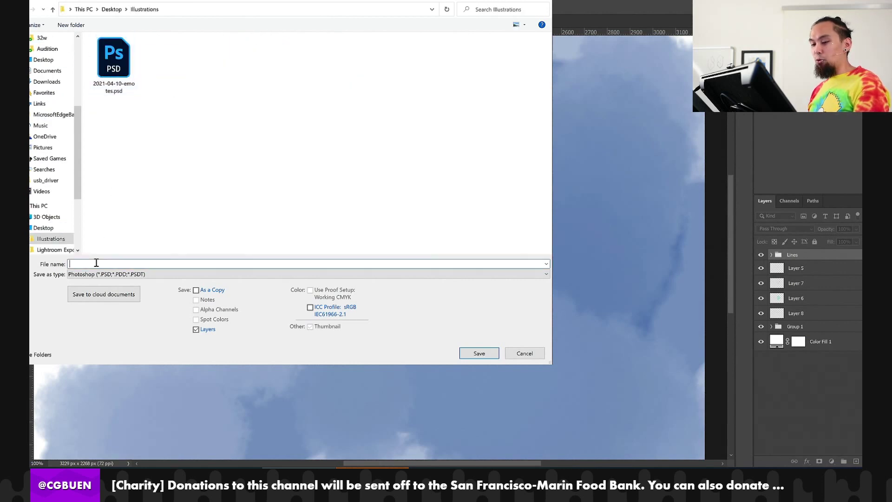
Name the file 2021-05-06-wooper and save it in Photoshop format with layers kept
{"action": "type", "text": "2021"}
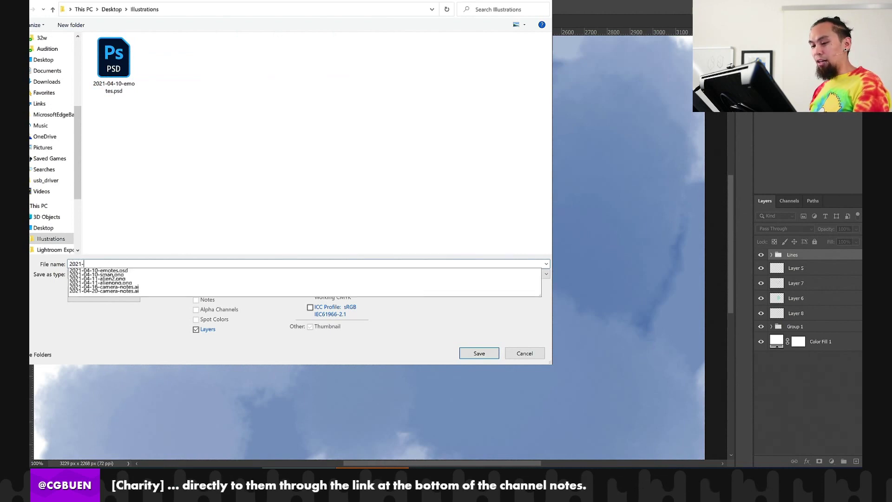
{"action": "type", "text": "-05-0"}
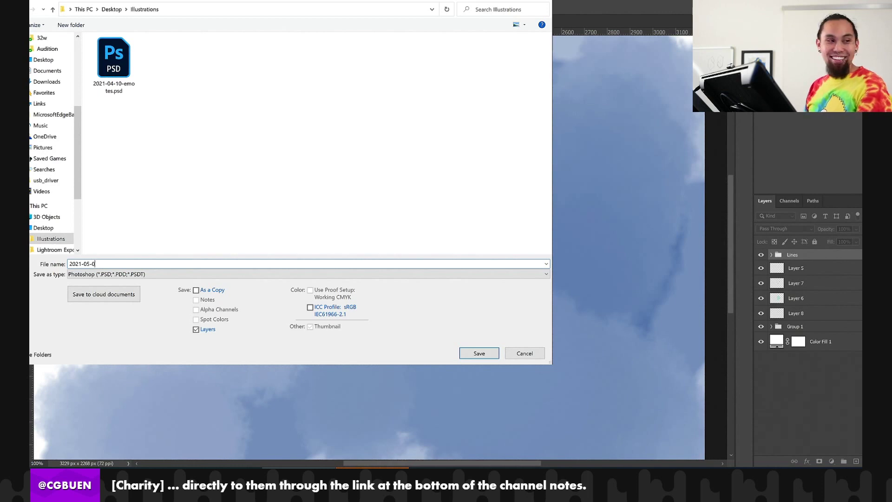
{"action": "type", "text": "6-woope"}
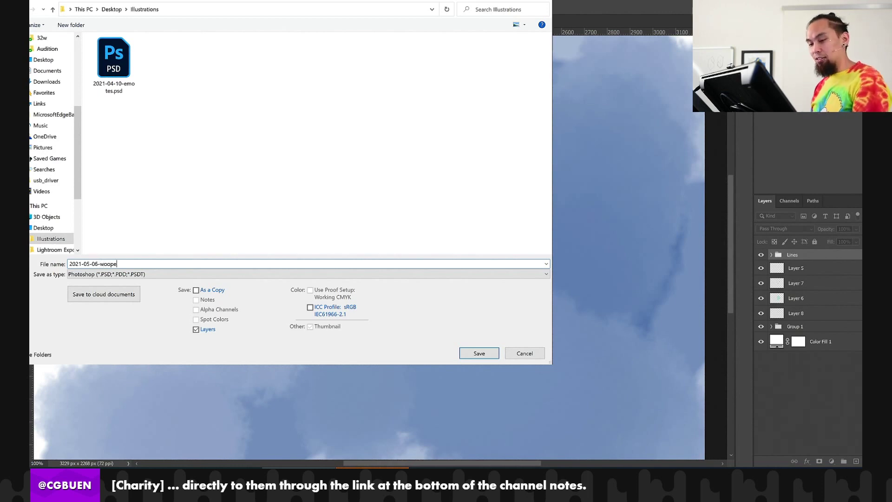
{"action": "type", "text": "r"}
{"action": "left_click", "coordinate": [519, 352]}
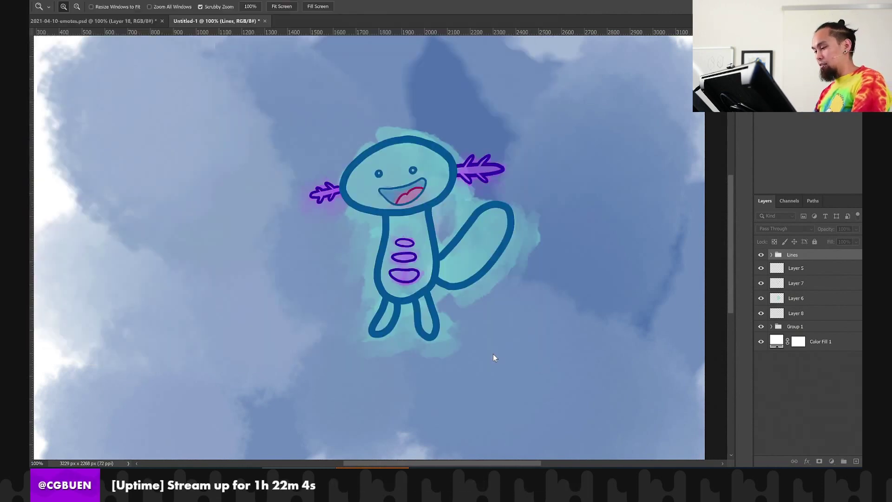
{"action": "left_click", "coordinate": [539, 127]}
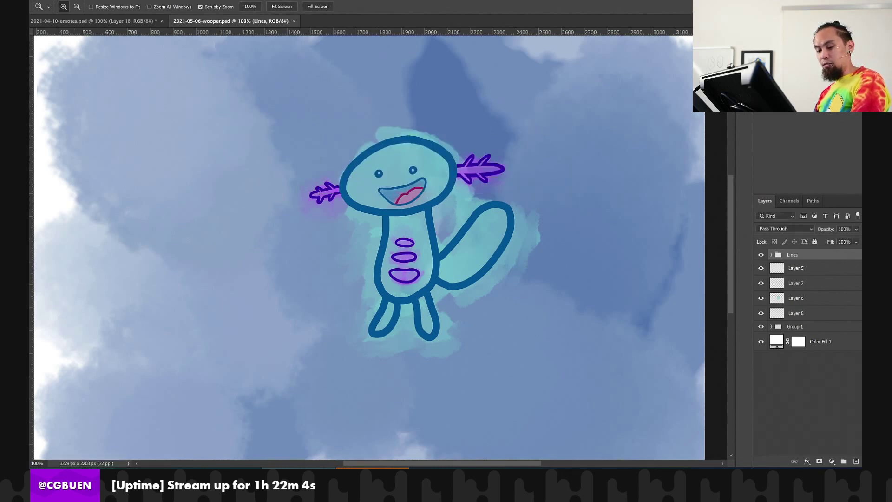
Switch to the open 2021-04-10-emotes.psd document
{"action": "mouse_move", "coordinate": [98, 488]}
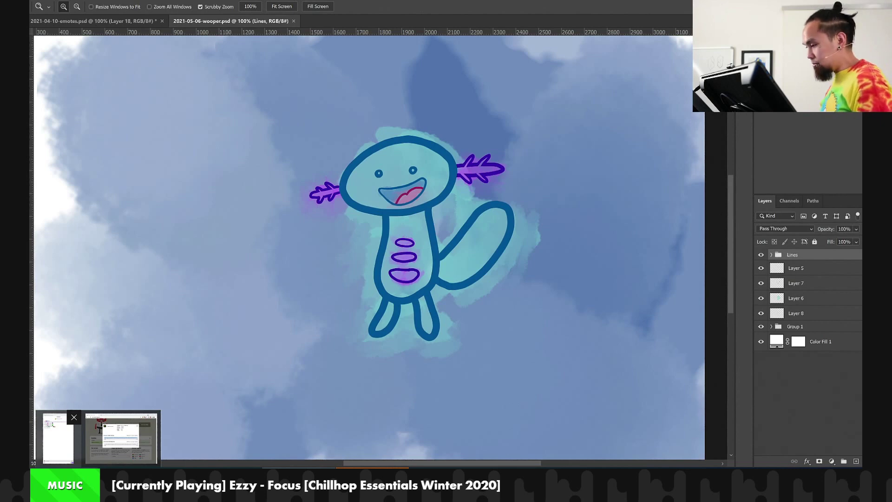
{"action": "left_click", "coordinate": [131, 24]}
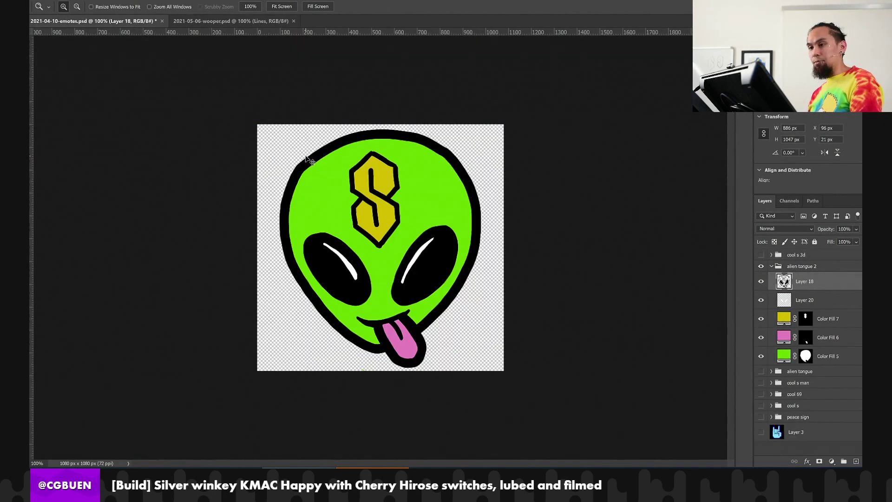
Save the changes to 2021-04-10-emotes.psd and minimize the open windows to reveal the desktop
{"action": "key", "text": "ctrl+s"}
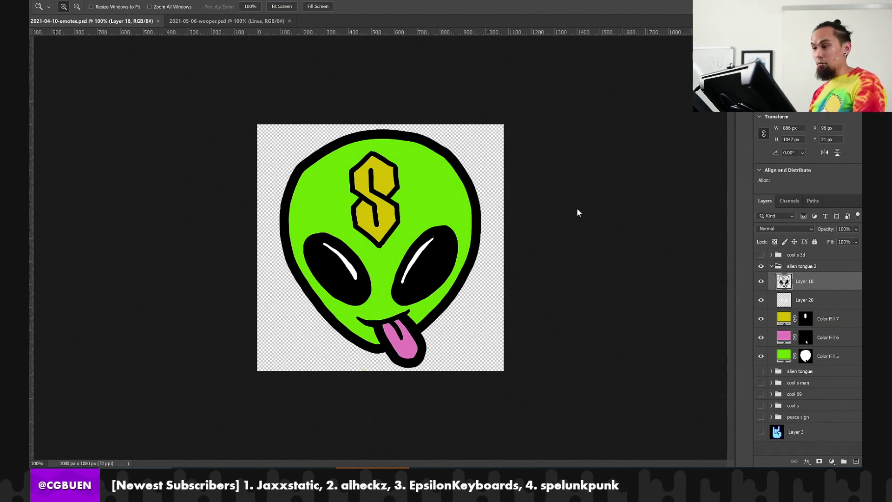
{"action": "key", "text": "super+Down"}
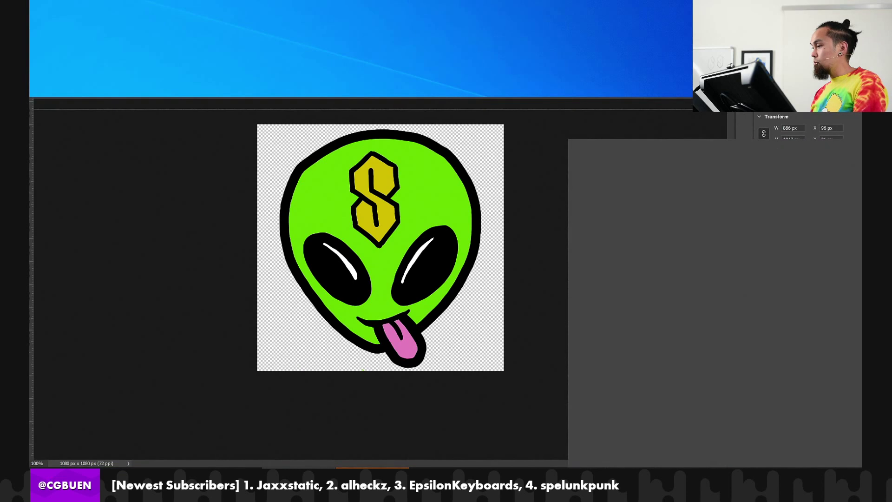
{"action": "left_click_drag", "start_coordinate": [530, 99], "coordinate": [629, 88]}
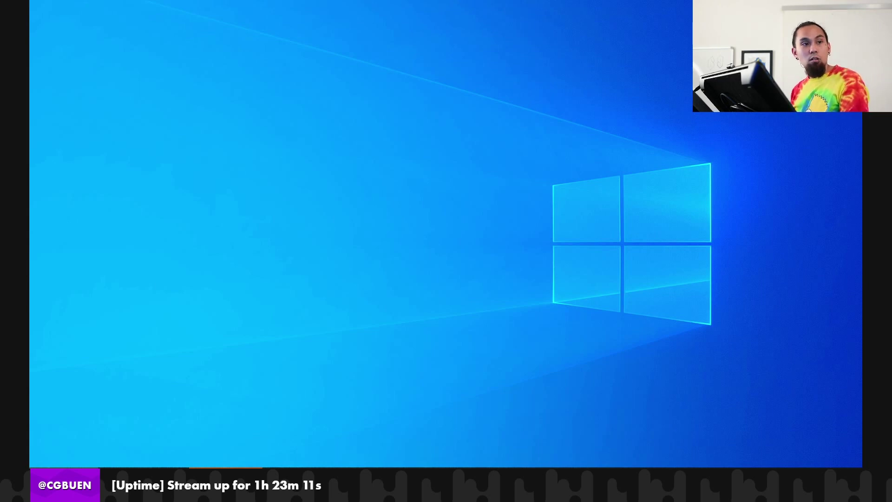
Switch to the Twitch stream page in Chrome and open the developer tools from the first emote in the latest chat message
{"action": "key", "text": "alt+Tab"}
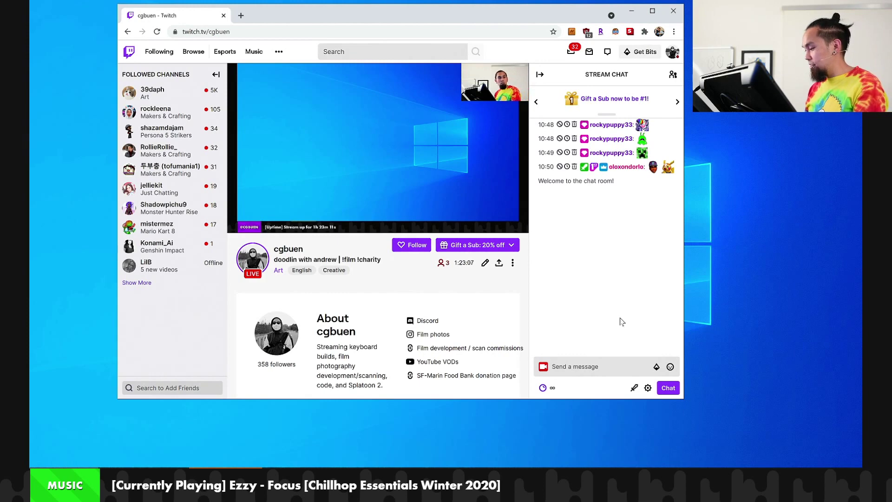
{"action": "right_click", "coordinate": [654, 167]}
{"action": "left_click", "coordinate": [674, 261]}
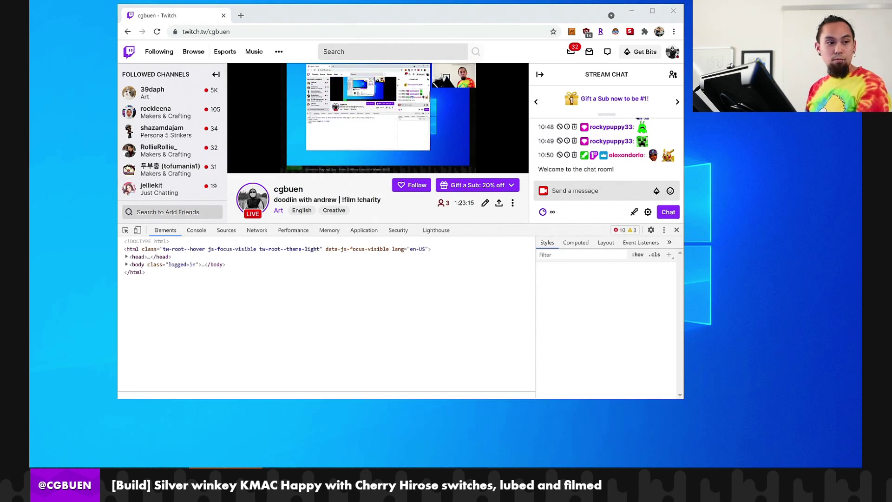
{"action": "left_click", "coordinate": [241, 15]}
{"action": "left_click_drag", "start_coordinate": [258, 21], "coordinate": [158, 31]}
{"action": "key", "text": "ctrl+w"}
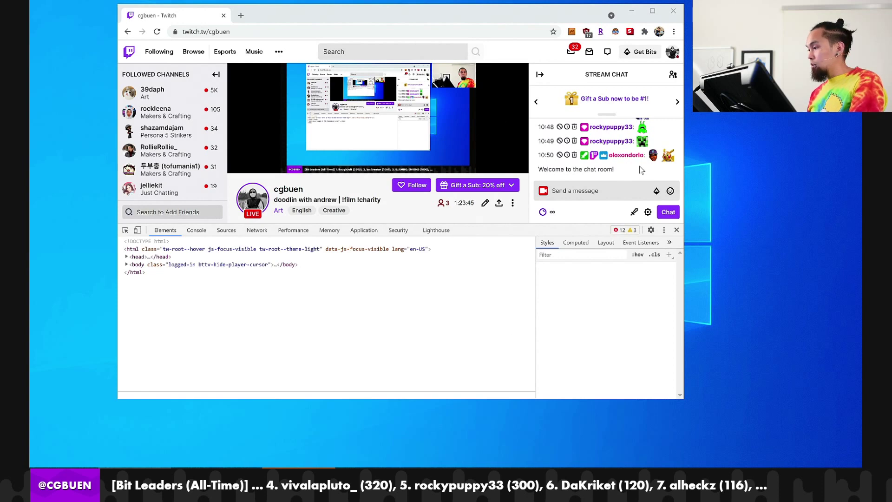
Inspect the image element of the first emote in the latest chat message
{"action": "right_click", "coordinate": [652, 154]}
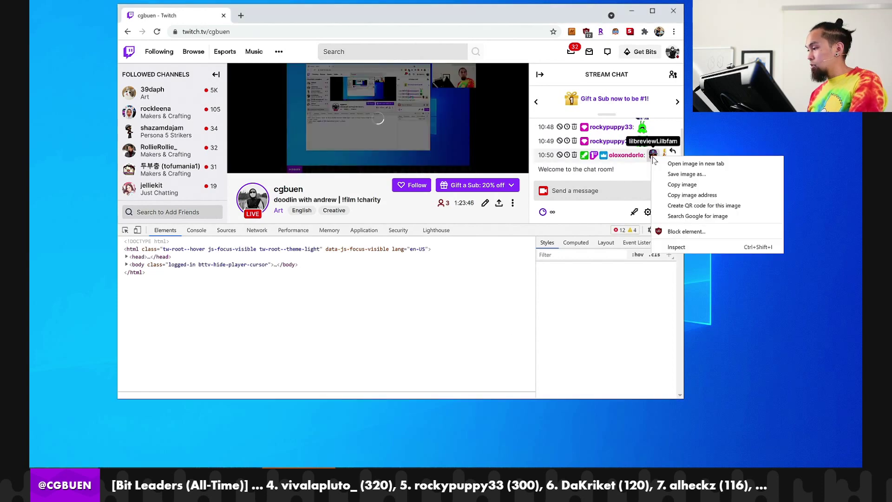
{"action": "left_click", "coordinate": [705, 252]}
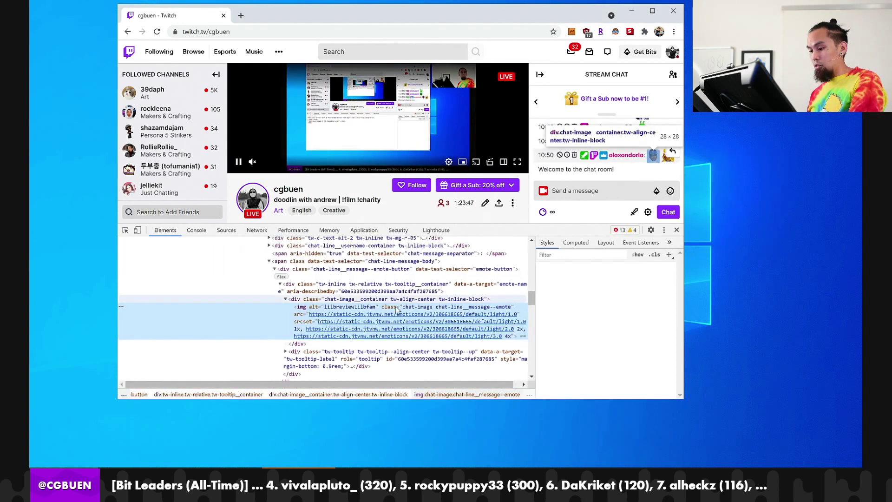
Try to hide the emote's chat-image__container element with display: none
{"action": "left_click", "coordinate": [325, 298]}
{"action": "left_click", "coordinate": [561, 270]}
{"action": "type", "text": "display:none;"}
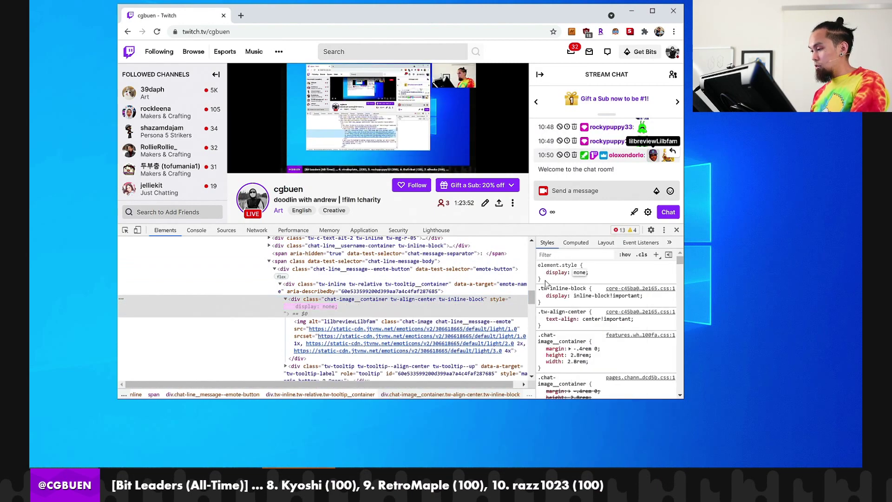
{"action": "left_click", "coordinate": [542, 272]}
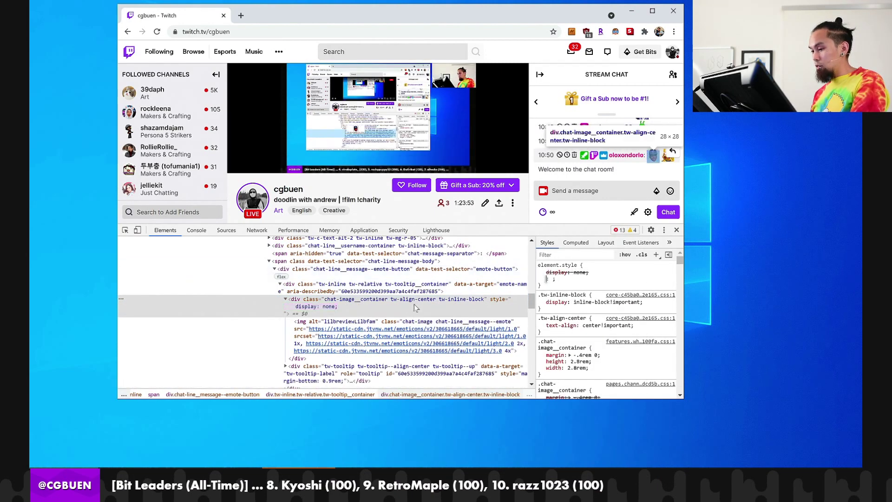
{"action": "left_click", "coordinate": [319, 333]}
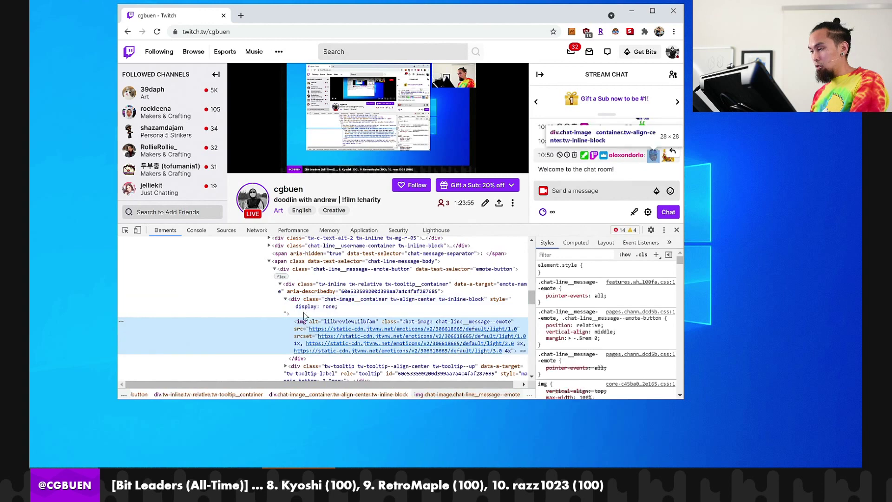
{"action": "left_click", "coordinate": [304, 309]}
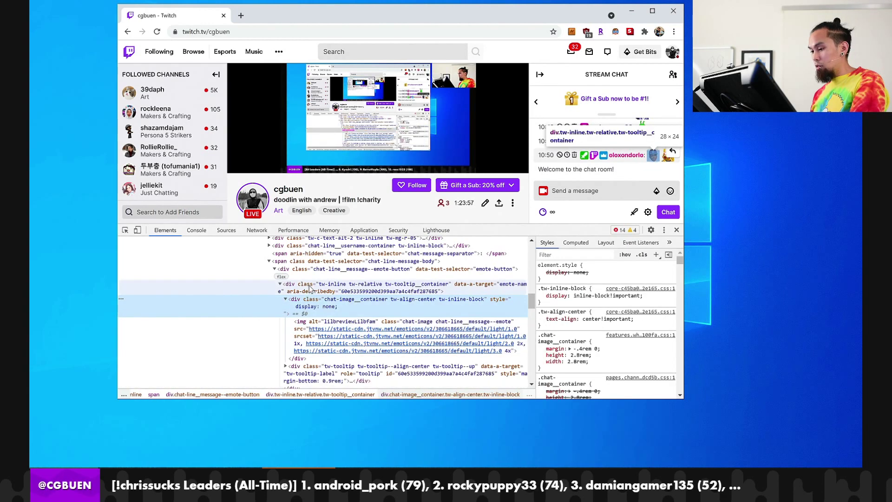
Hide the first emote by giving its chat-line__message--emote-button element the style display: none
{"action": "left_click", "coordinate": [367, 269]}
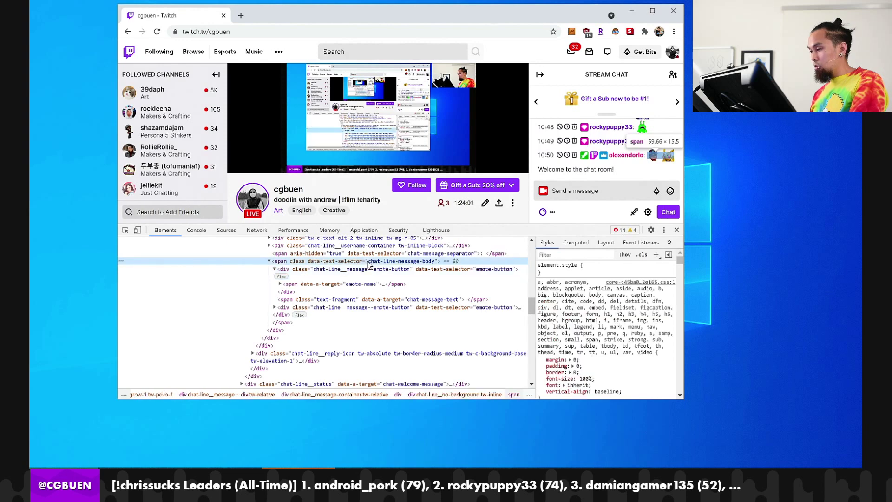
{"action": "left_click", "coordinate": [573, 274]}
{"action": "type", "text": "display:none;"}
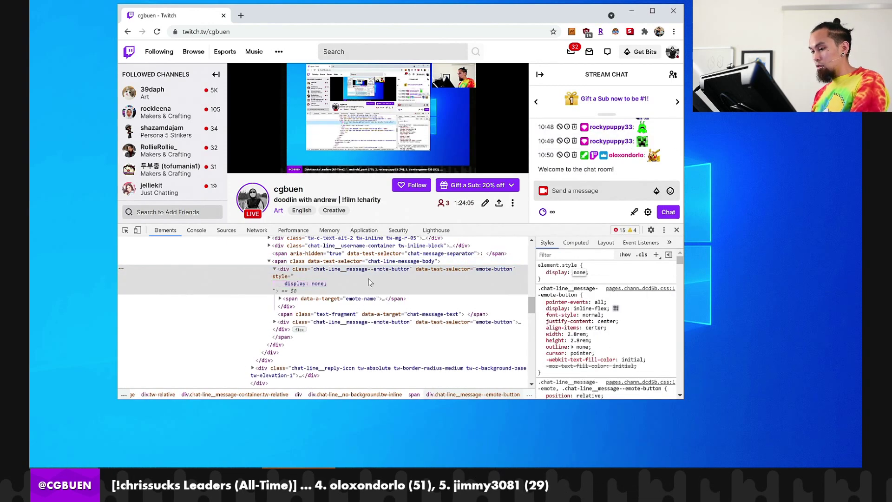
Edit the emote-name span's HTML to insert an img element before it, with the copied base64 PNG data as its source
{"action": "left_click", "coordinate": [338, 298]}
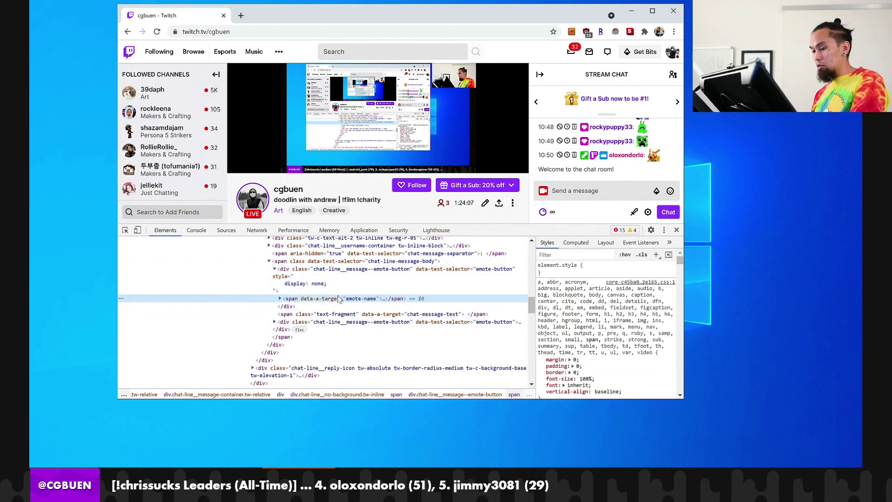
{"action": "key", "text": "F2"}
{"action": "type", "text": "<img "}
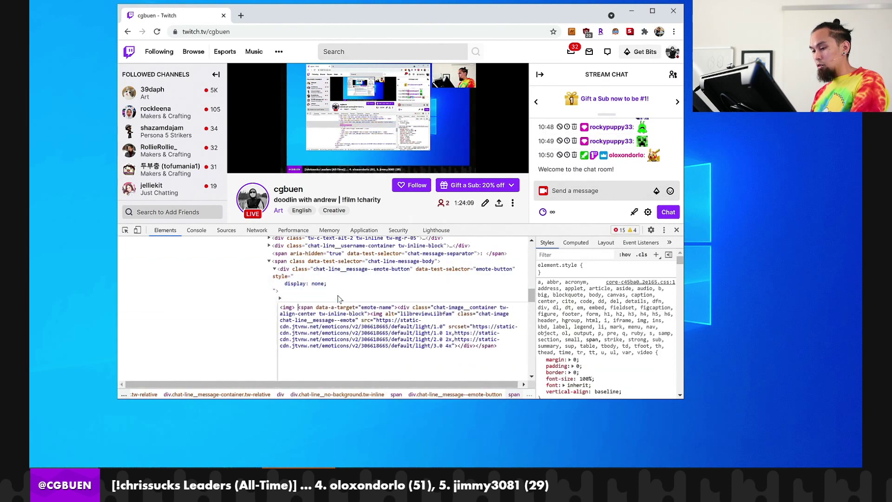
{"action": "type", "text": "src=\">"}
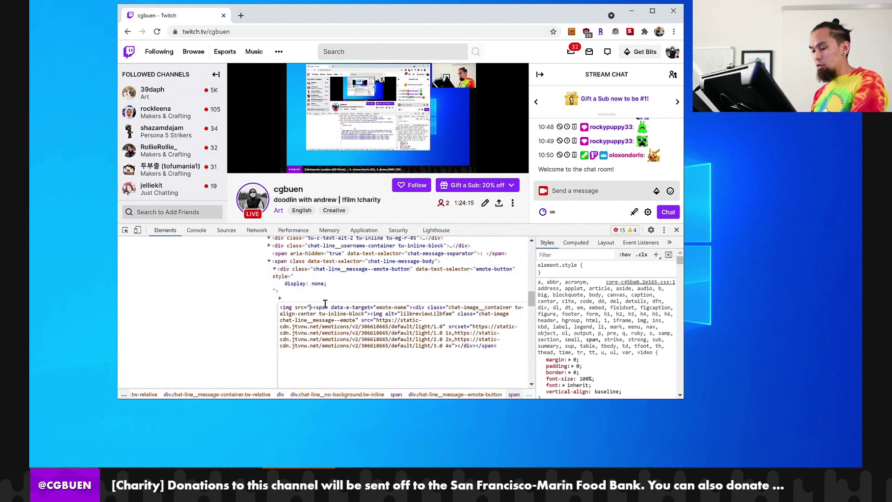
{"action": "key", "text": "ctrl+v"}
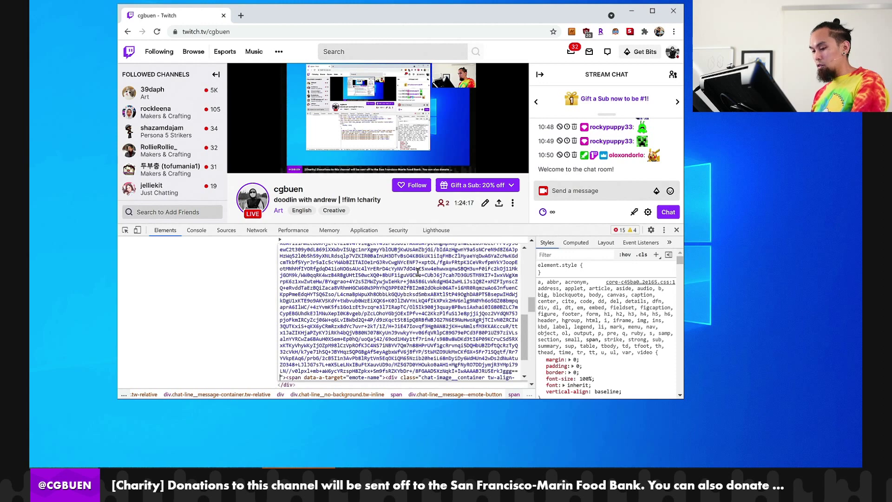
{"action": "key", "text": "ctrl+Return"}
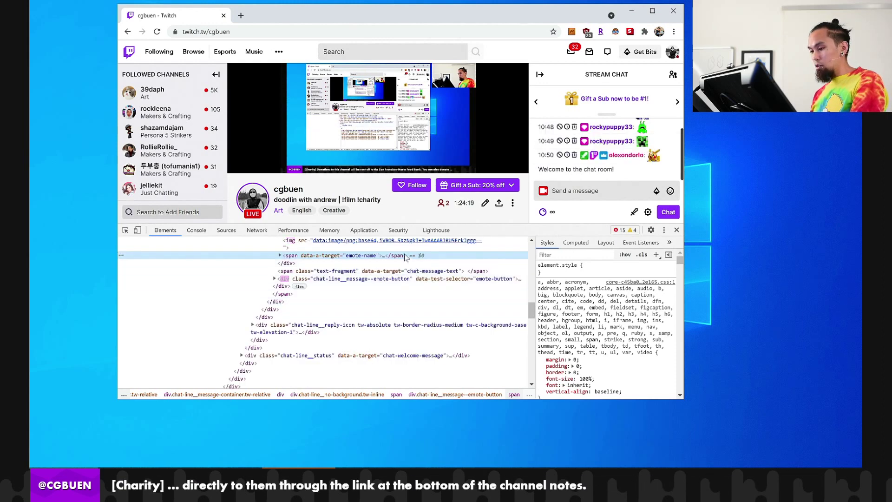
Move the inserted img element out of the hidden emote button, placing it directly after the button in the message body
{"action": "scroll", "coordinate": [299, 294], "scroll_direction": "up", "scroll_amount": 2}
{"action": "left_click", "coordinate": [299, 290]}
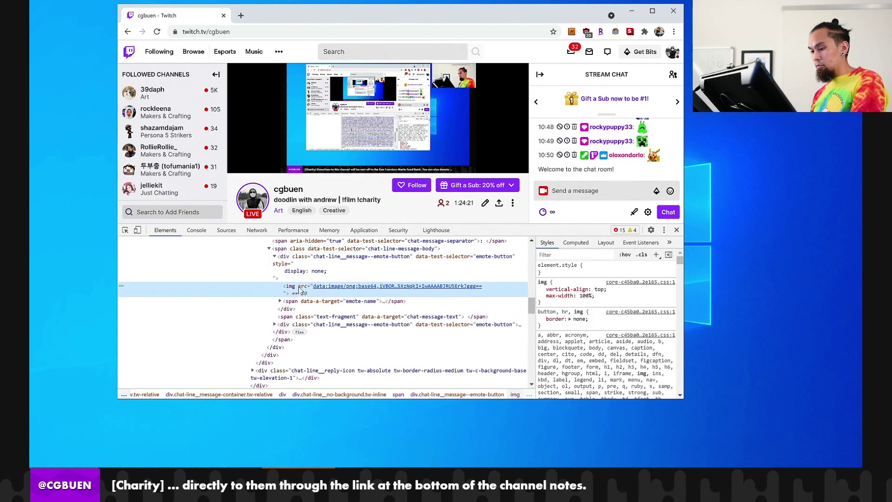
{"action": "left_click_drag", "start_coordinate": [299, 292], "coordinate": [302, 320]}
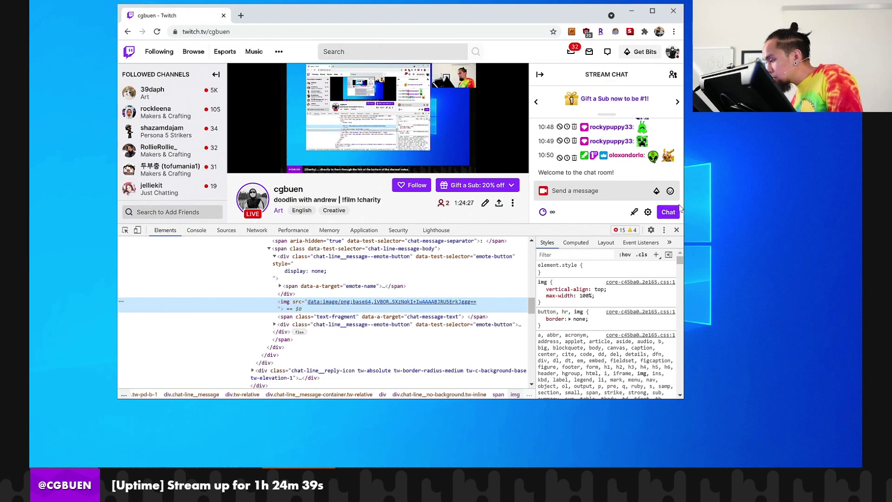
Switch to Photoshop and save the alien emote for web as a transparent 56 px PNG-24 named 2021-04-10-alien2-56.png in the Illustrations folder
{"action": "mouse_move", "coordinate": [666, 162]}
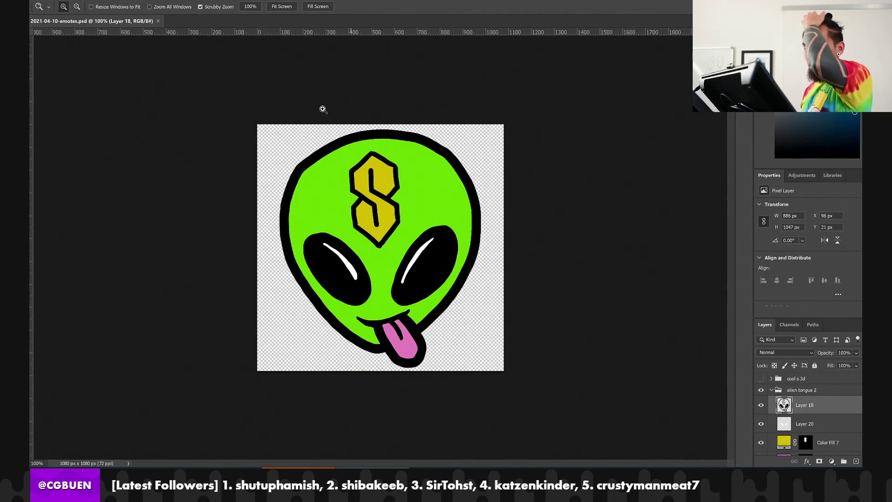
{"action": "left_click", "coordinate": [39, 2]}
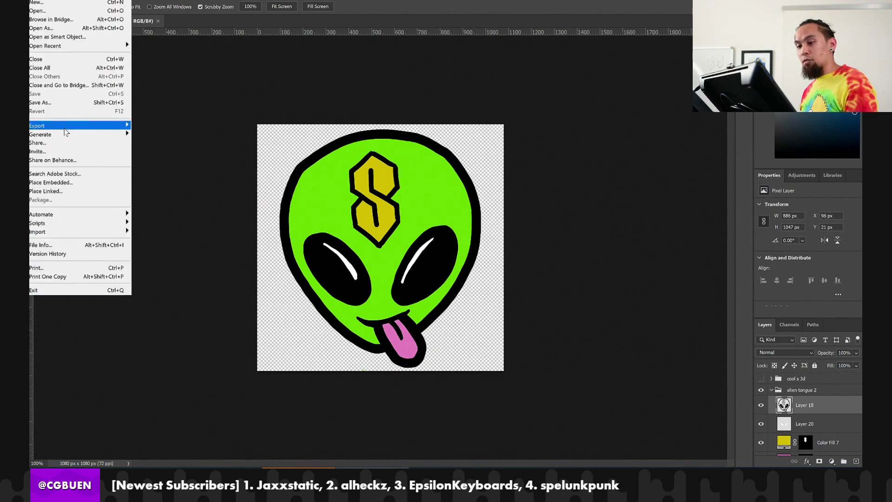
{"action": "mouse_move", "coordinate": [110, 129]}
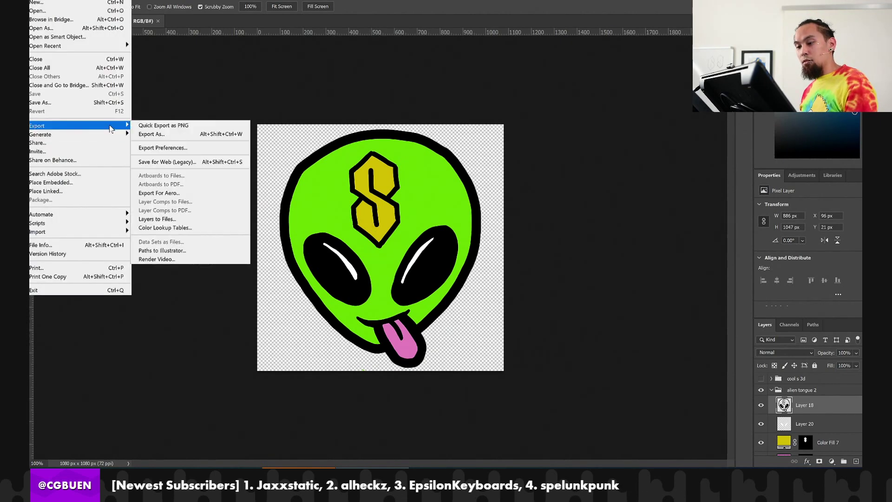
{"action": "left_click", "coordinate": [194, 163]}
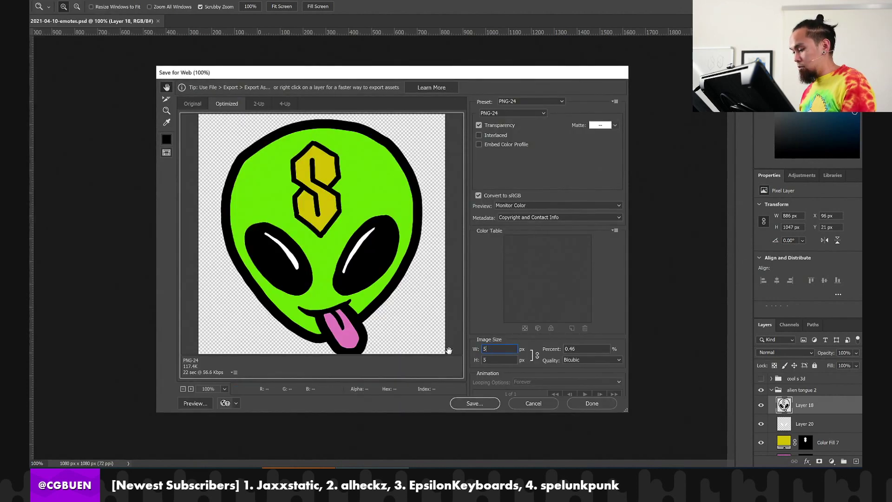
{"action": "left_click", "coordinate": [474, 403]}
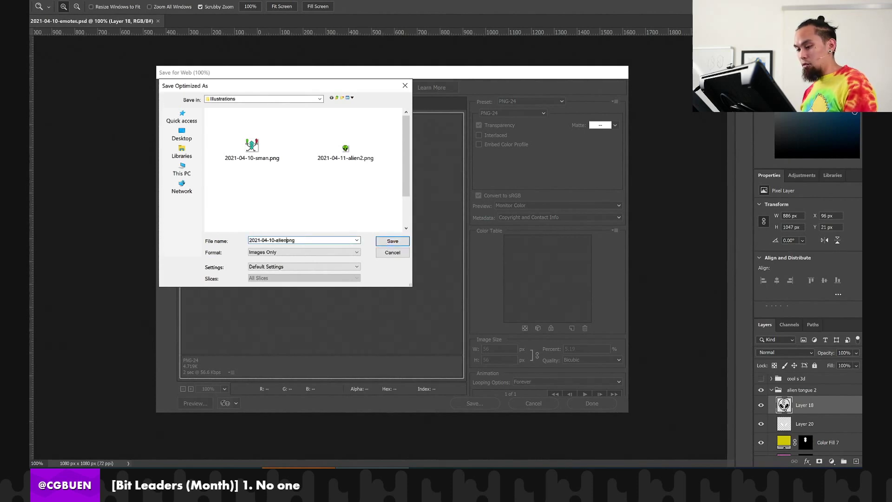
{"action": "type", "text": "2-56"}
{"action": "key", "text": "Return"}
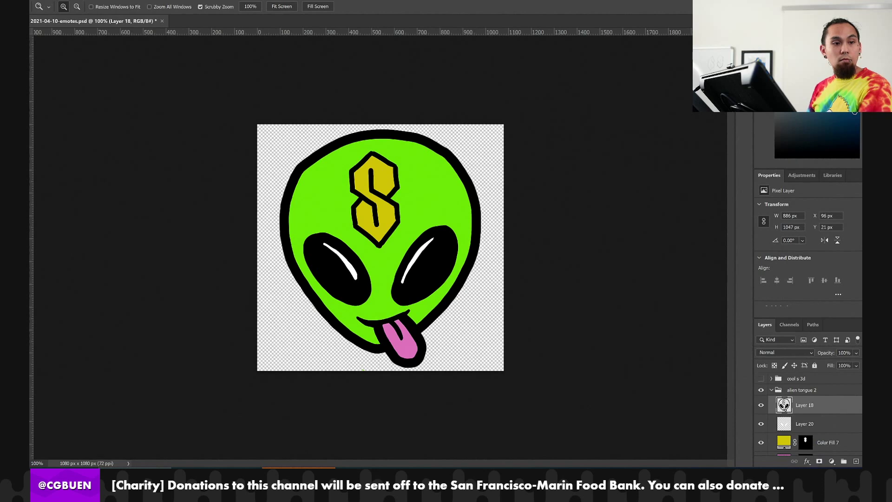
Switch to the Twitch page in Chrome and replace the inserted img element's HTML with the copied base64 data of the 56 px alien PNG
{"action": "key", "text": "alt+Tab"}
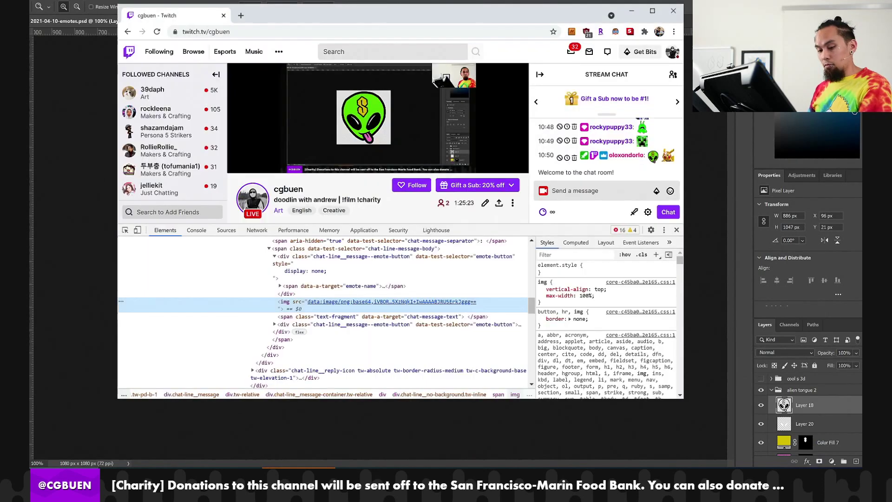
{"action": "right_click", "coordinate": [652, 156]}
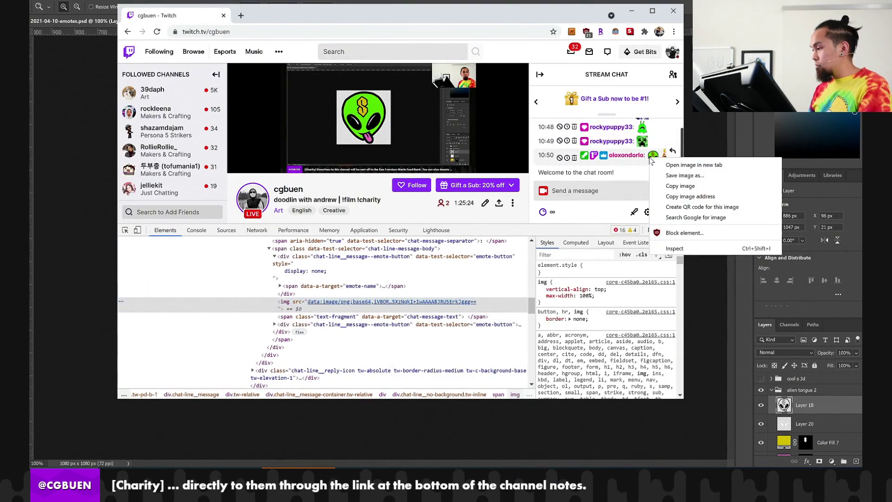
{"action": "left_click", "coordinate": [462, 307]}
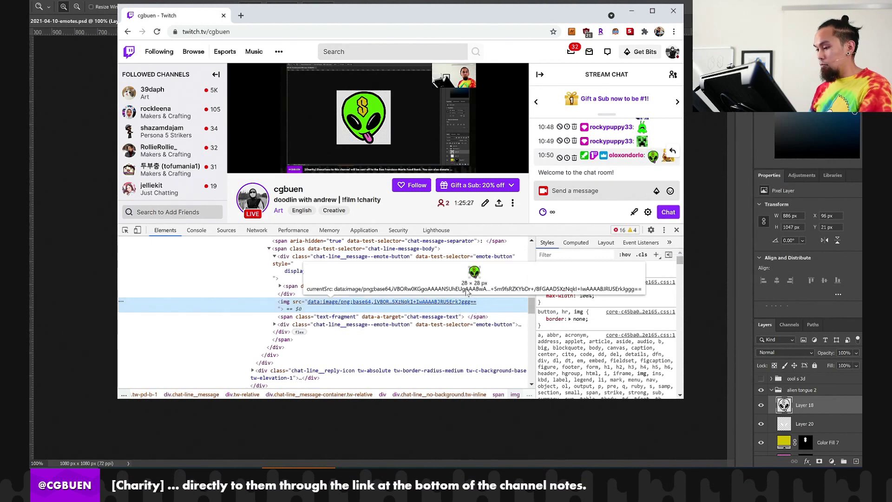
{"action": "key", "text": "Return"}
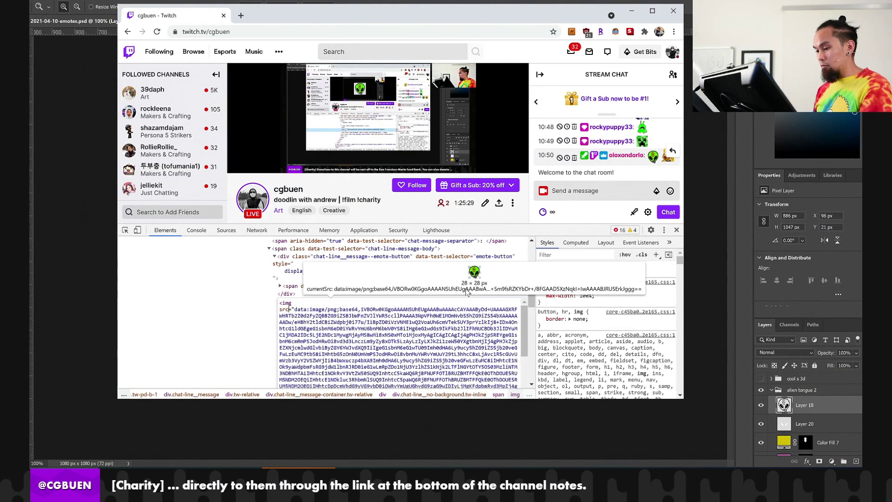
{"action": "key", "text": "ctrl+a"}
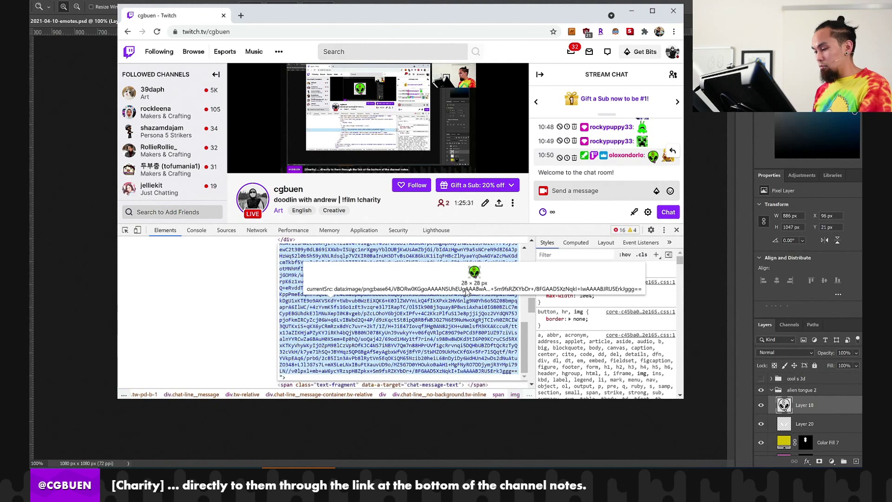
{"action": "key", "text": "ctrl+v"}
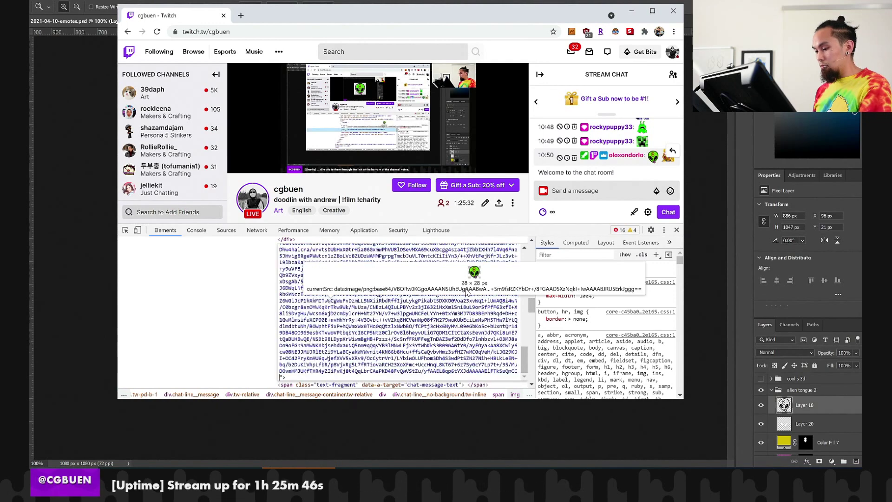
{"action": "left_click", "coordinate": [606, 142]}
{"action": "left_click", "coordinate": [674, 123]}
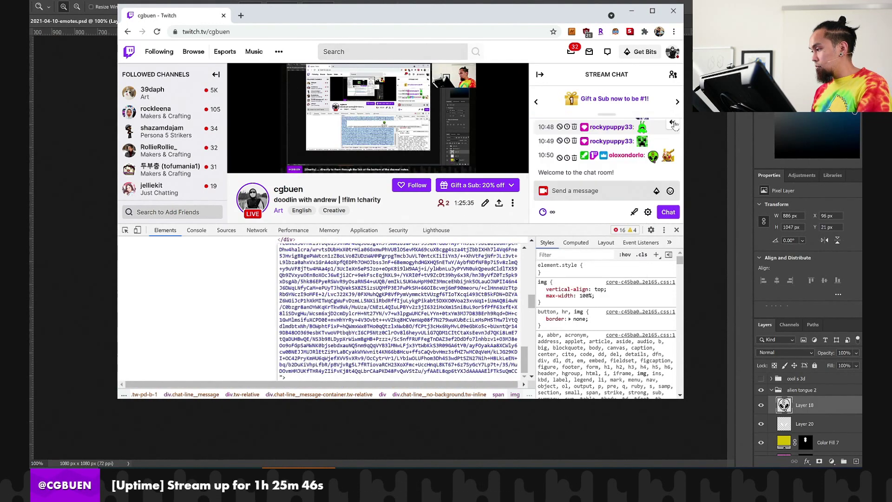
{"action": "scroll", "coordinate": [294, 375], "scroll_direction": "down", "scroll_amount": 1}
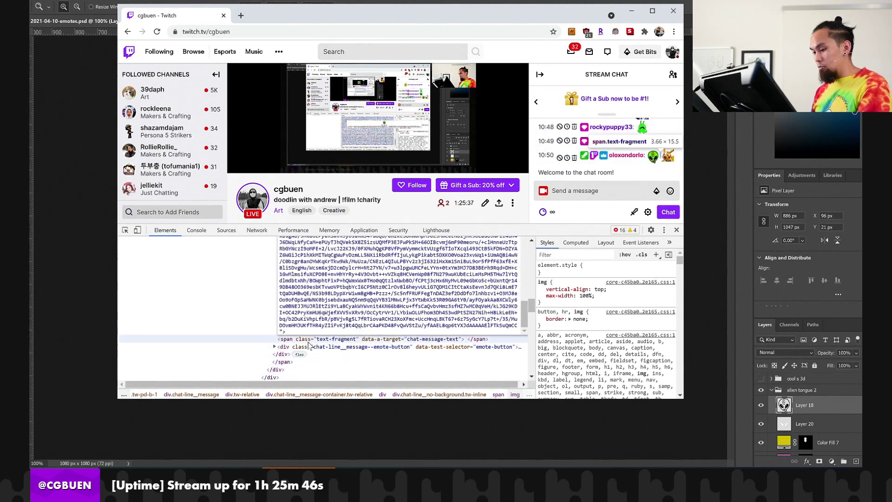
{"action": "key", "text": "Return"}
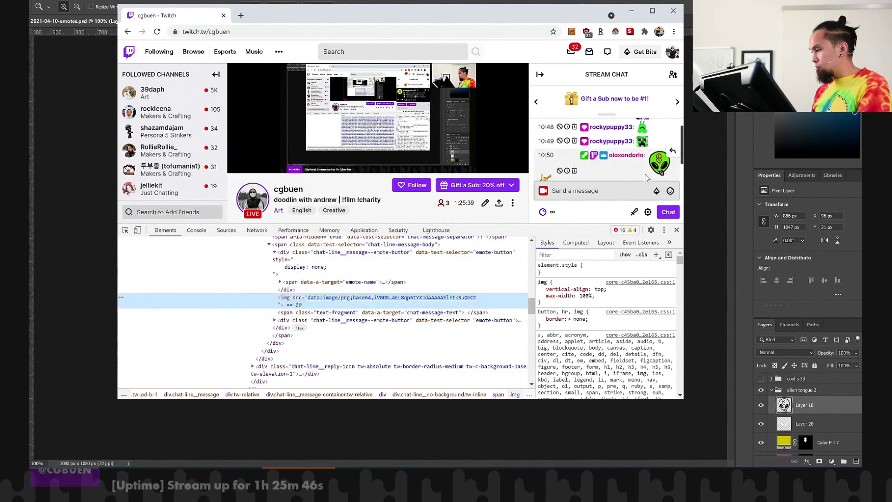
Give the inserted img element inline styles of height 50%, width 50% and display inline-block
{"action": "left_click", "coordinate": [589, 272]}
{"action": "type", "text": "h"}
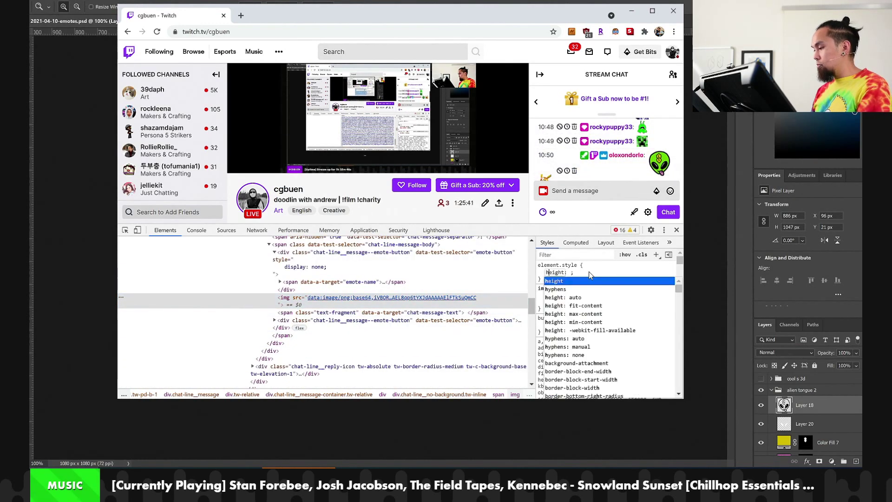
{"action": "key", "text": "Tab"}
{"action": "type", "text": "50%"}
{"action": "key", "text": "Return"}
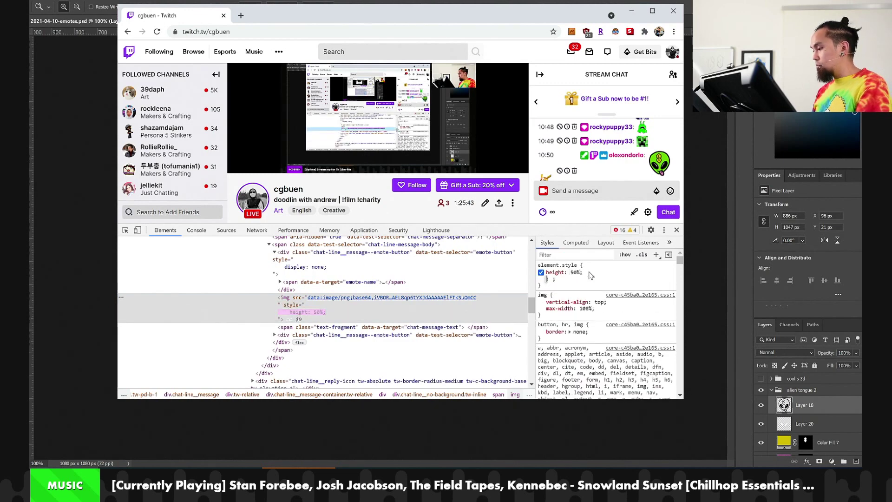
{"action": "type", "text": "wi"}
{"action": "key", "text": "Tab"}
{"action": "type", "text": "50%"}
{"action": "key", "text": "Return"}
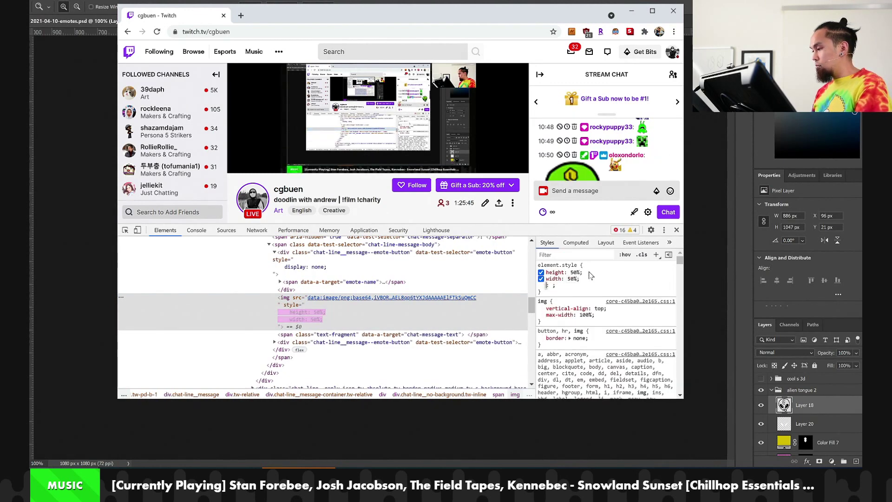
{"action": "type", "text": "display:"}
{"action": "key", "text": "Tab"}
{"action": "type", "text": "inline-bloc"}
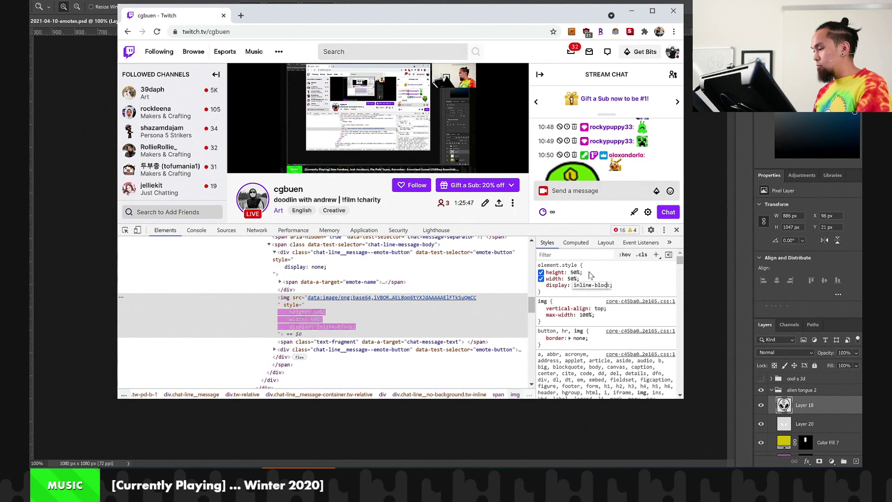
Set both the height and the width in the img element's inline style to 28px
{"action": "key", "text": "shift+Tab"}
{"action": "key", "text": "shift+Tab"}
{"action": "key", "text": "shift+Tab"}
{"action": "key", "text": "shift+Tab"}
{"action": "type", "text": "28"}
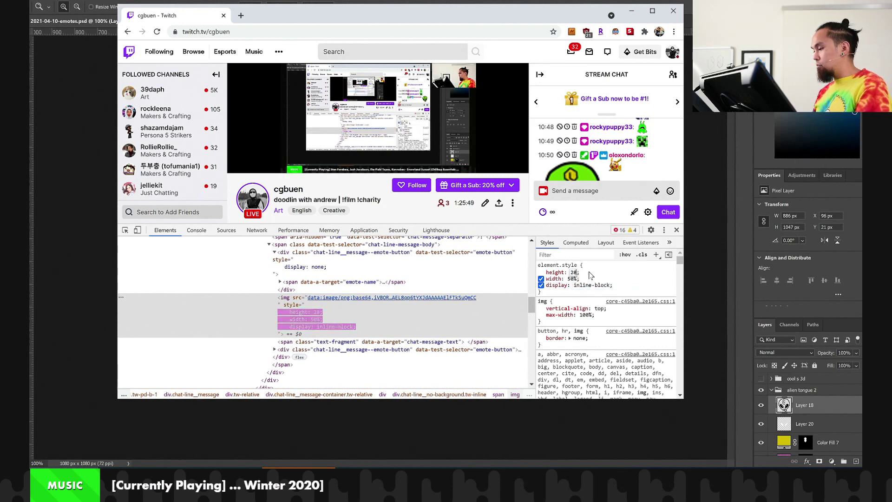
{"action": "type", "text": "px"}
{"action": "key", "text": "Tab"}
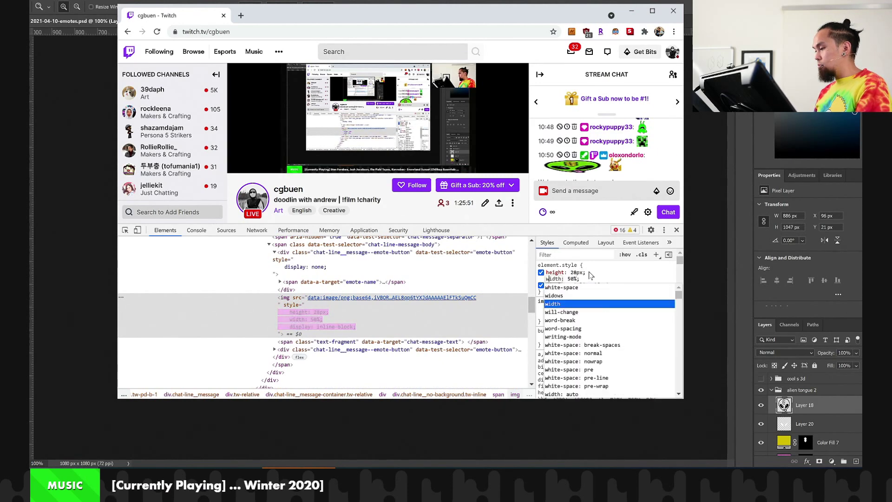
{"action": "key", "text": "Tab"}
{"action": "type", "text": "28px"}
{"action": "key", "text": "Tab"}
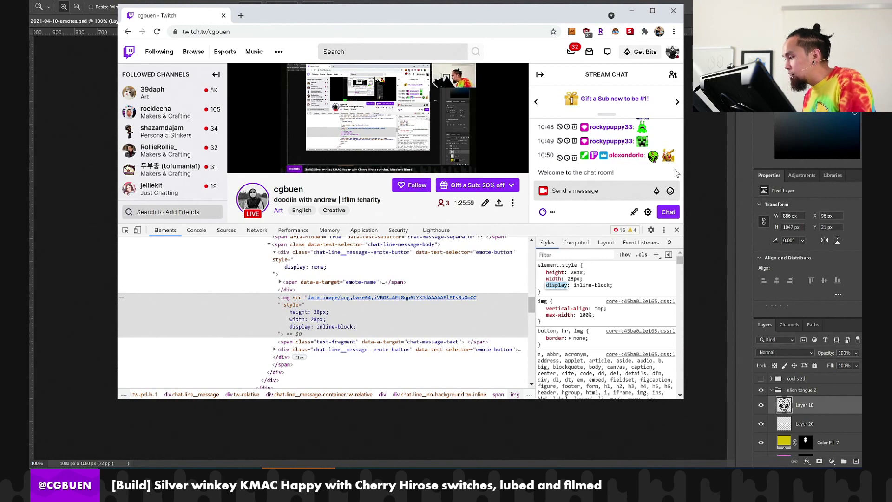
{"action": "mouse_move", "coordinate": [669, 163]}
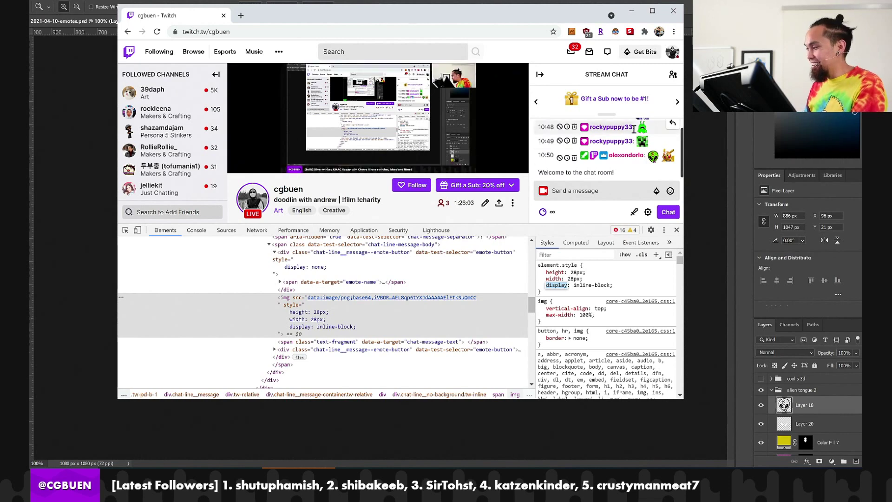
Switch to Photoshop and save the 2021-04-10-emotes.psd document
{"action": "key", "text": "alt+Tab"}
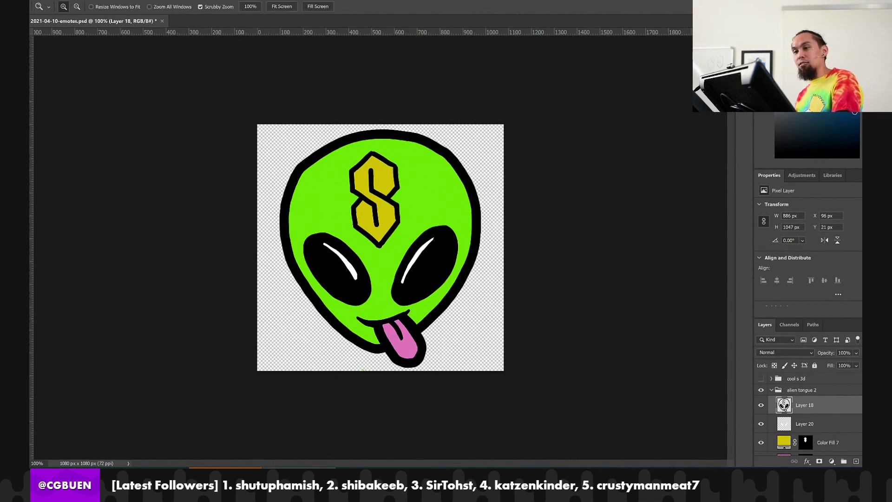
{"action": "key", "text": "ctrl+s"}
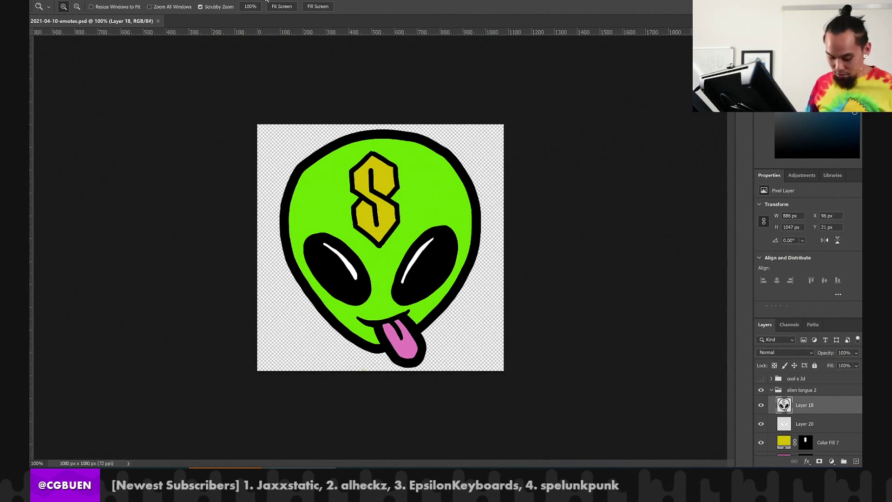